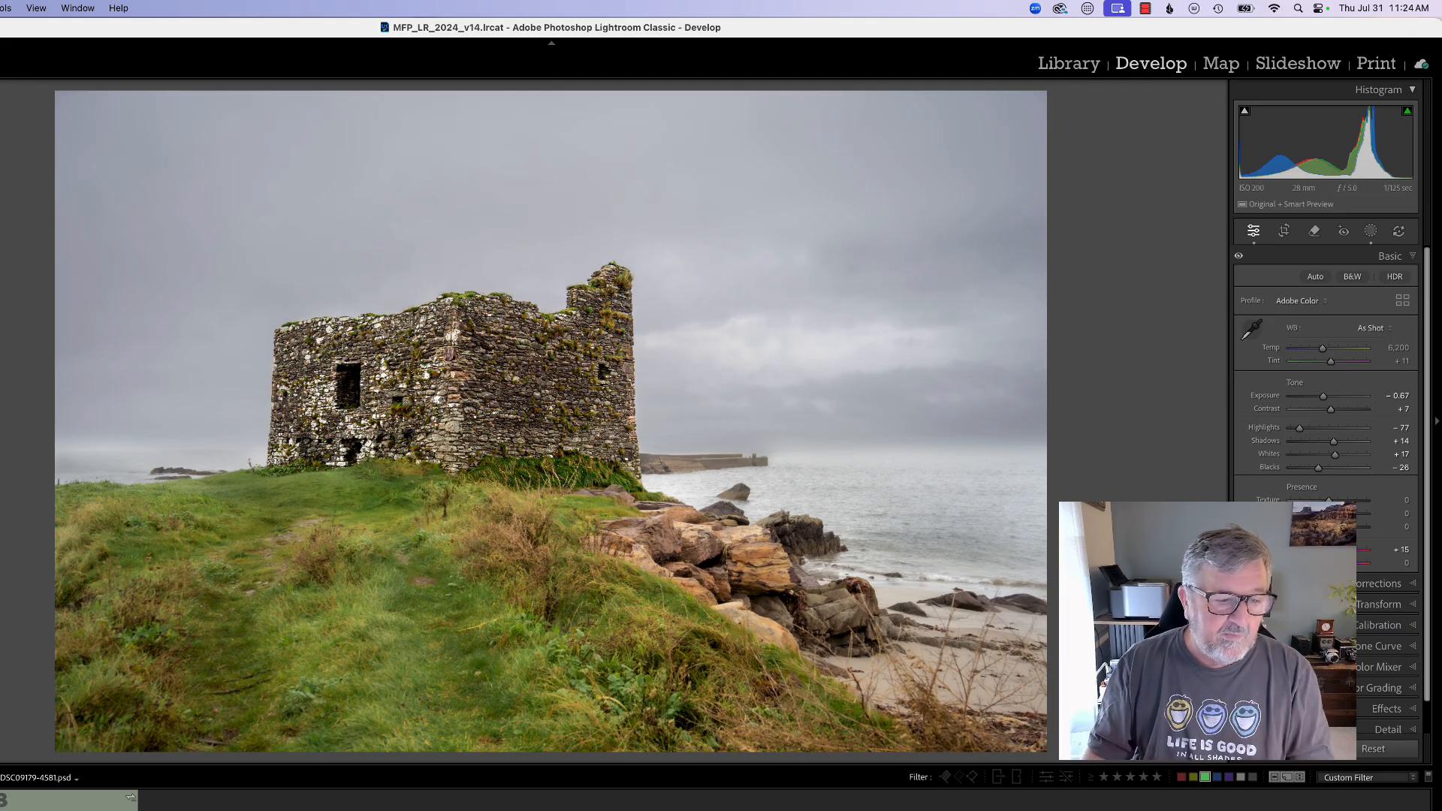
Go to the Blank Color Bar.jpg image and start a new brush mask on it
{"action": "key", "text": "Right"}
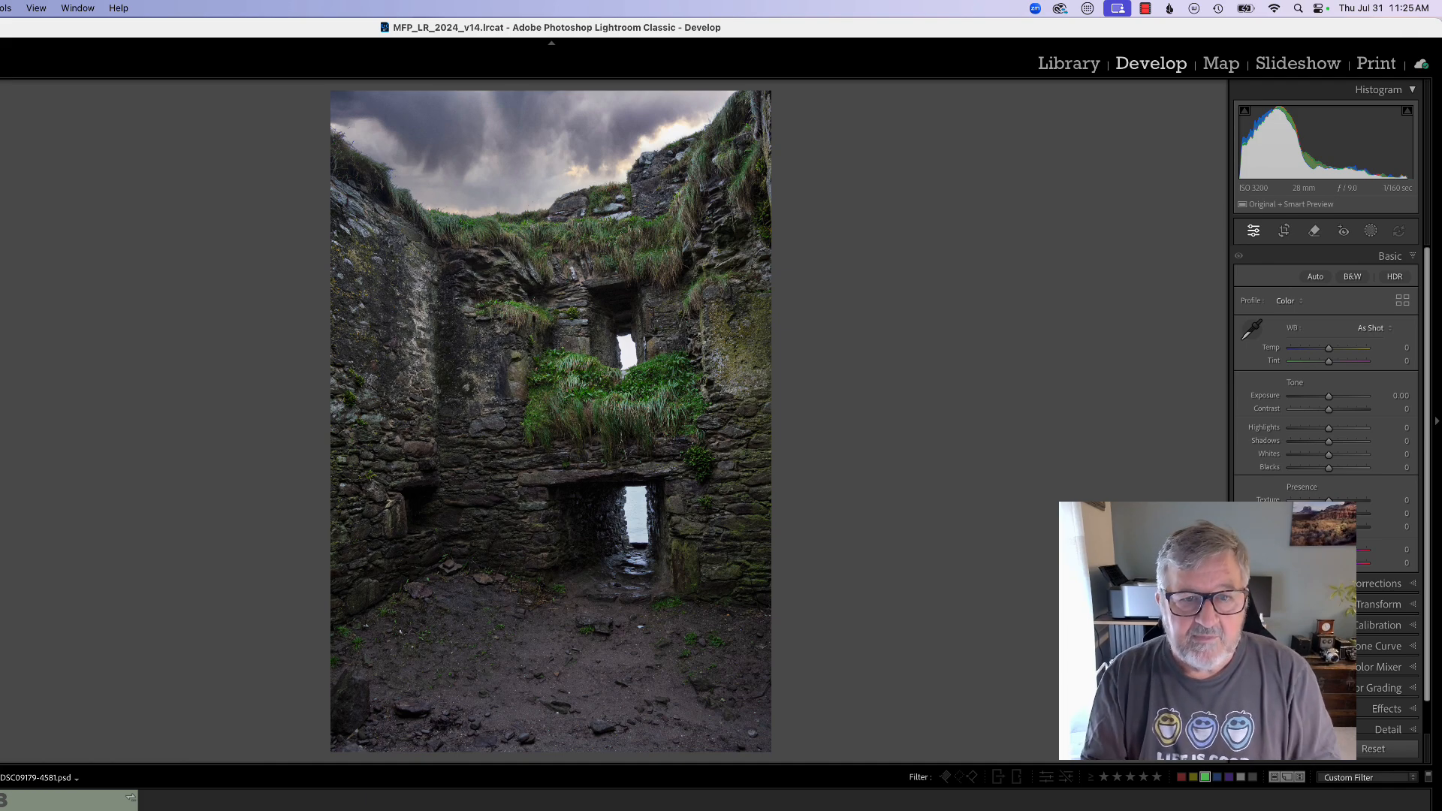
{"action": "key", "text": "Right"}
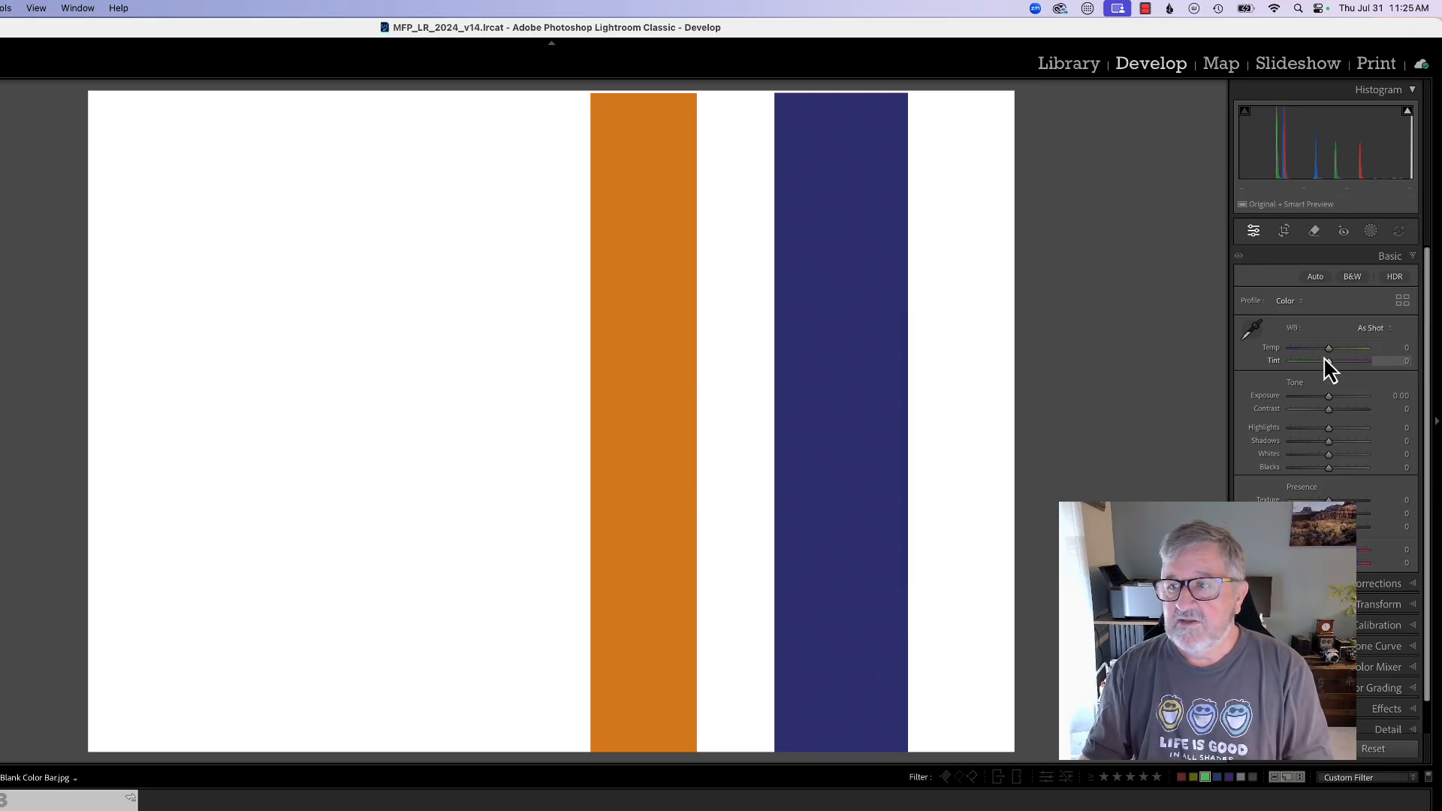
{"action": "left_click", "coordinate": [1371, 233]}
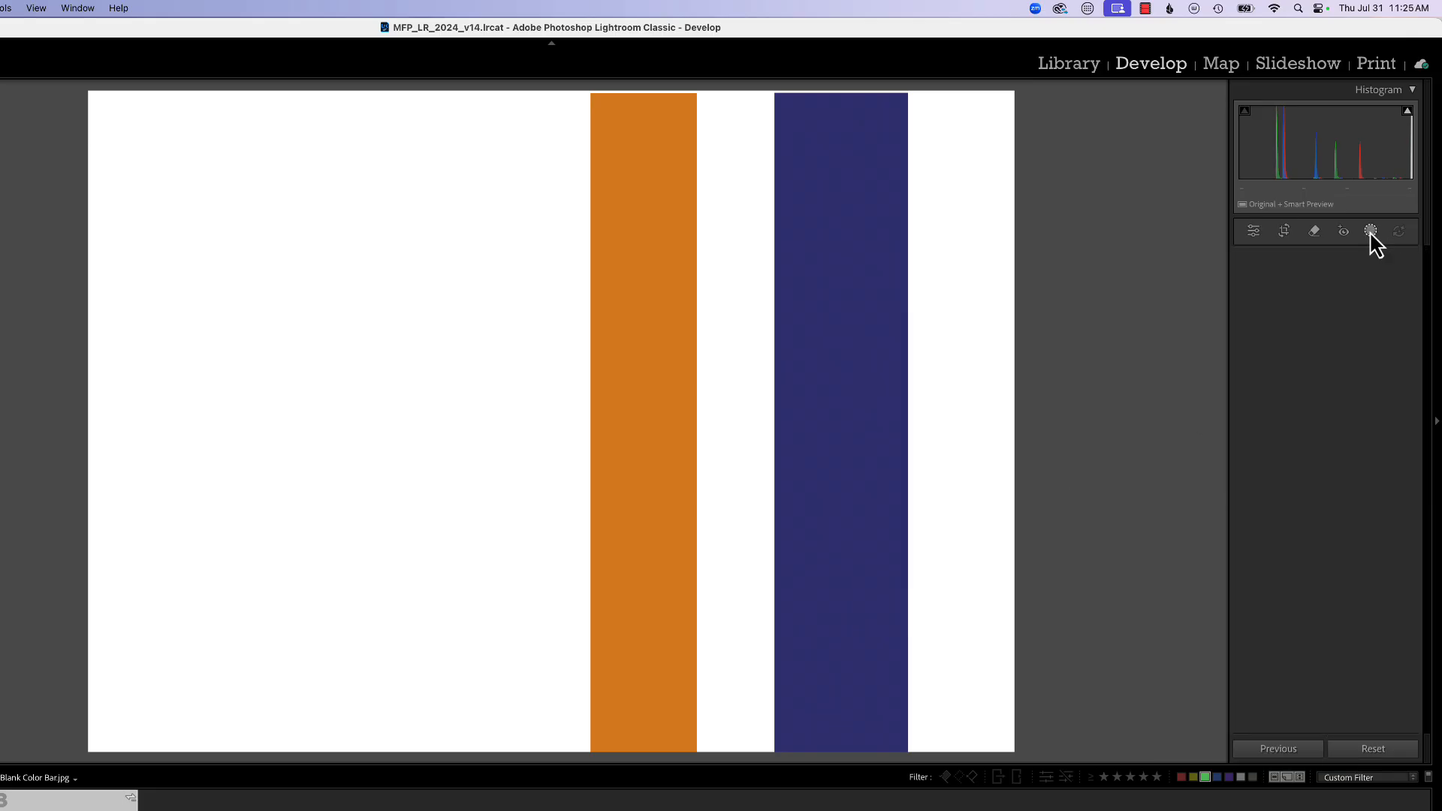
{"action": "left_click", "coordinate": [1269, 379]}
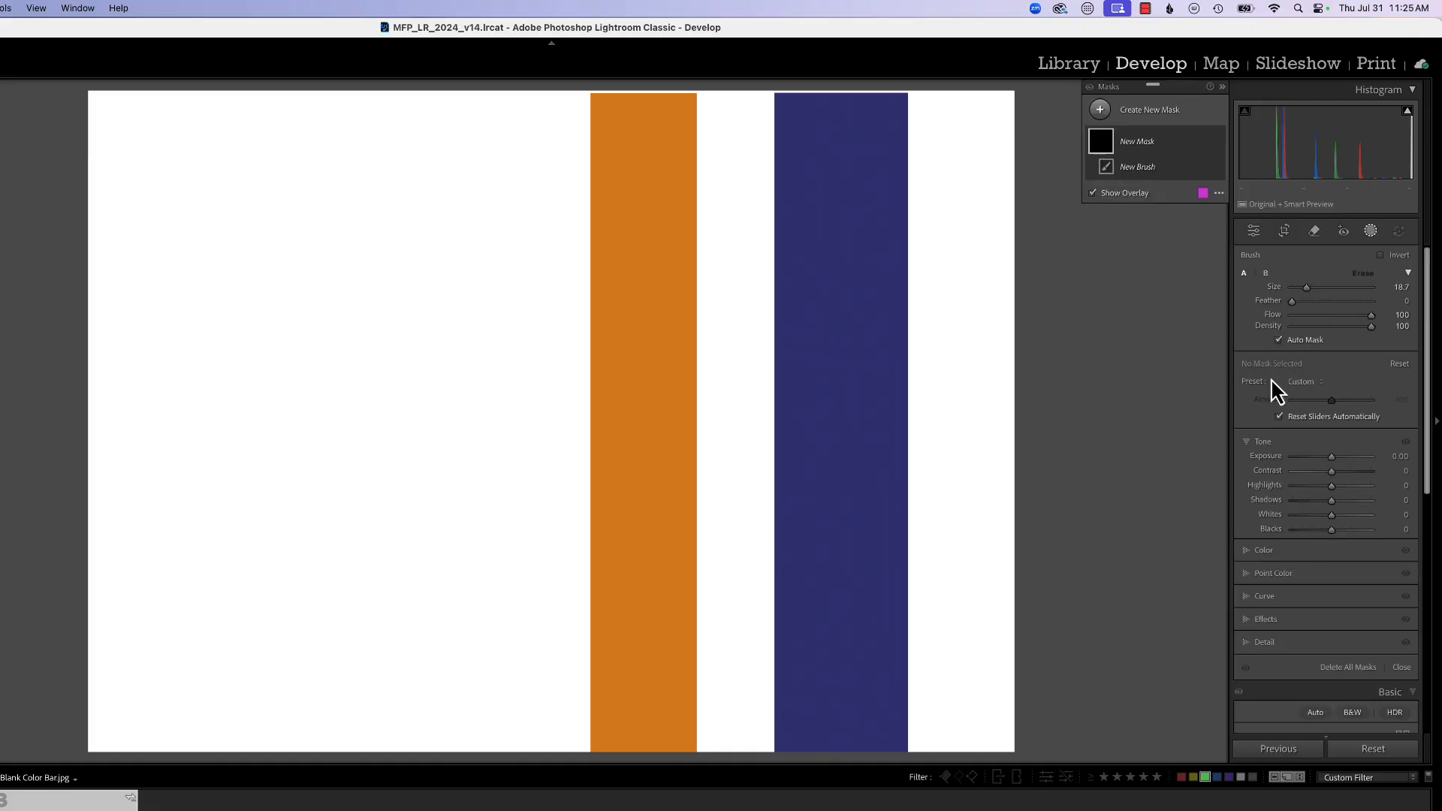
{"action": "scroll", "coordinate": [1277, 390], "scroll_direction": "down", "scroll_amount": 2}
{"action": "scroll", "coordinate": [1279, 391], "scroll_direction": "up", "scroll_amount": 2}
Set the mask brush size to 9.0, try the feather between 0 and 100, and leave it at 100
{"action": "mouse_move", "coordinate": [1307, 290]}
{"action": "left_mouse_down"}
{"action": "mouse_move", "coordinate": [1333, 296]}
{"action": "mouse_move", "coordinate": [1302, 302]}
{"action": "left_mouse_up"}
{"action": "key", "text": "bracketright"}
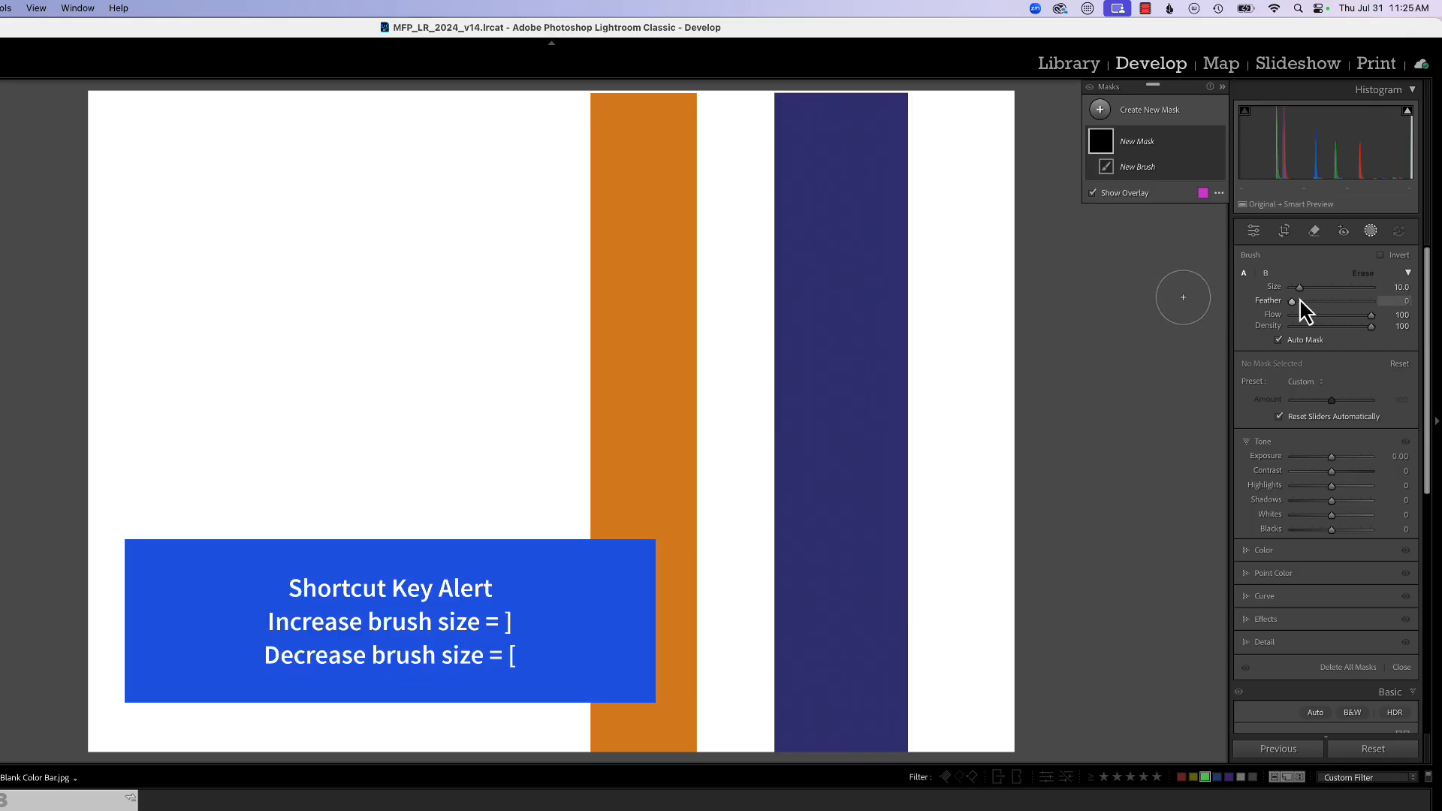
{"action": "key", "text": "bracketleft"}
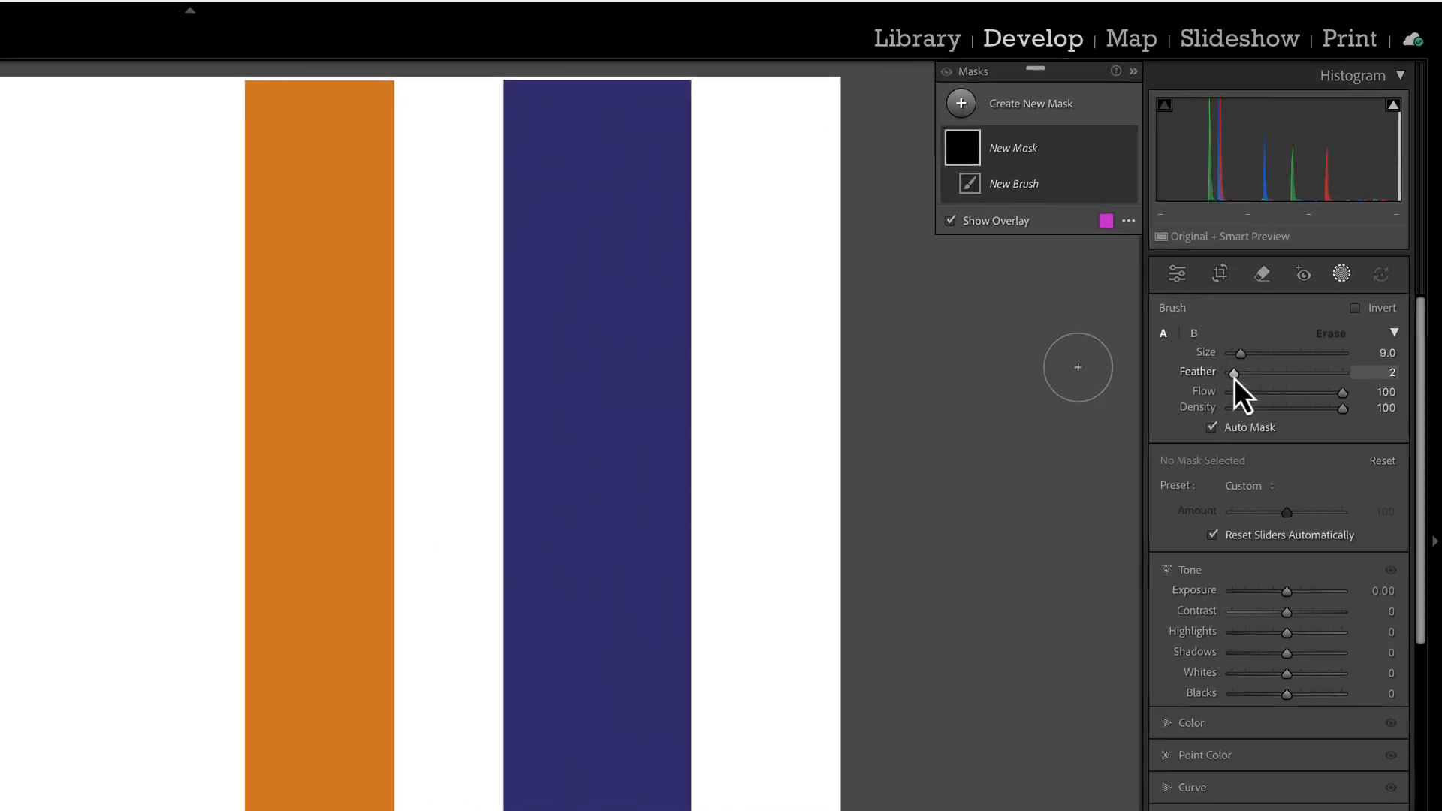
{"action": "left_click_drag", "start_coordinate": [1293, 302], "coordinate": [1313, 302]}
{"action": "left_click_drag", "start_coordinate": [1259, 377], "coordinate": [1328, 380]}
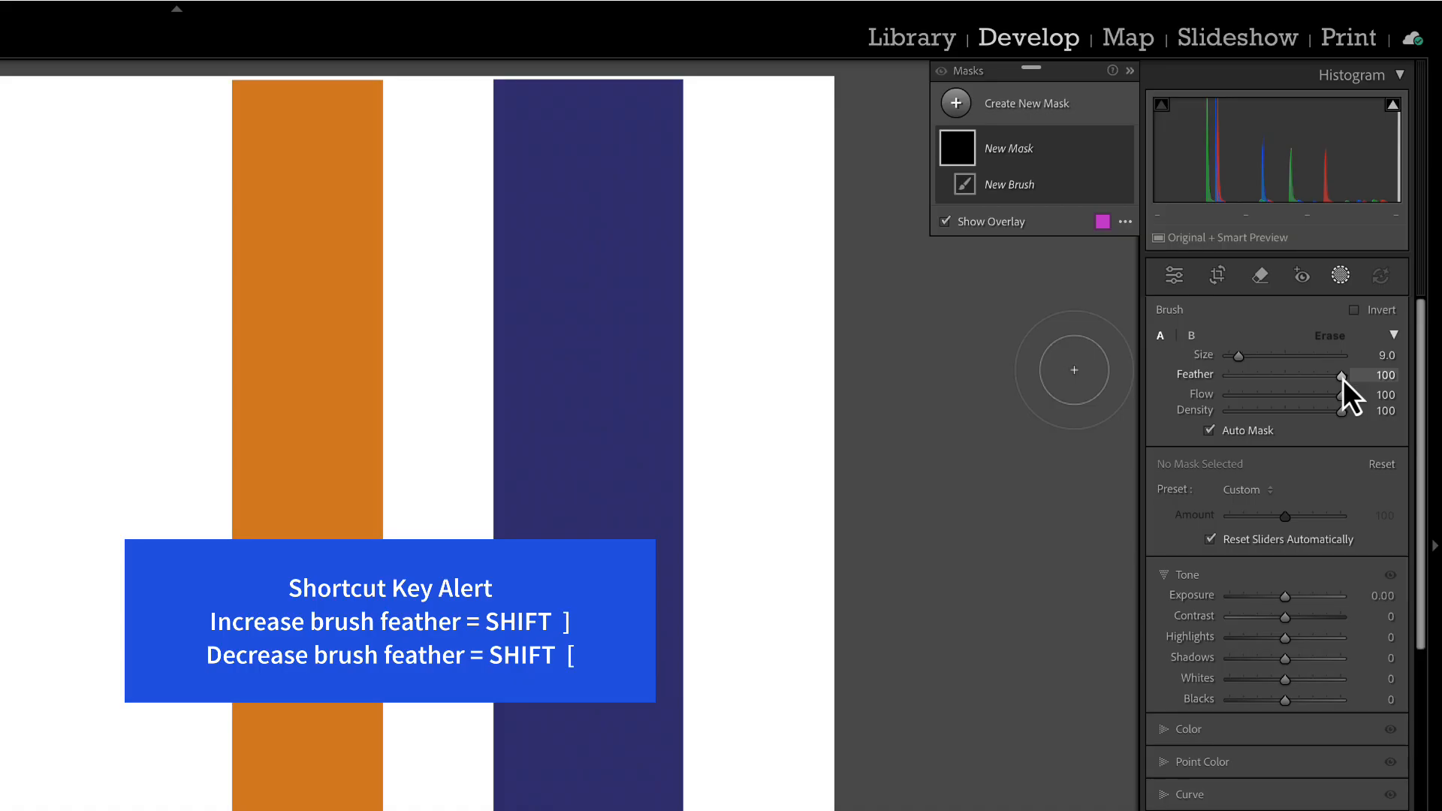
{"action": "left_click_drag", "start_coordinate": [1344, 380], "coordinate": [1229, 380]}
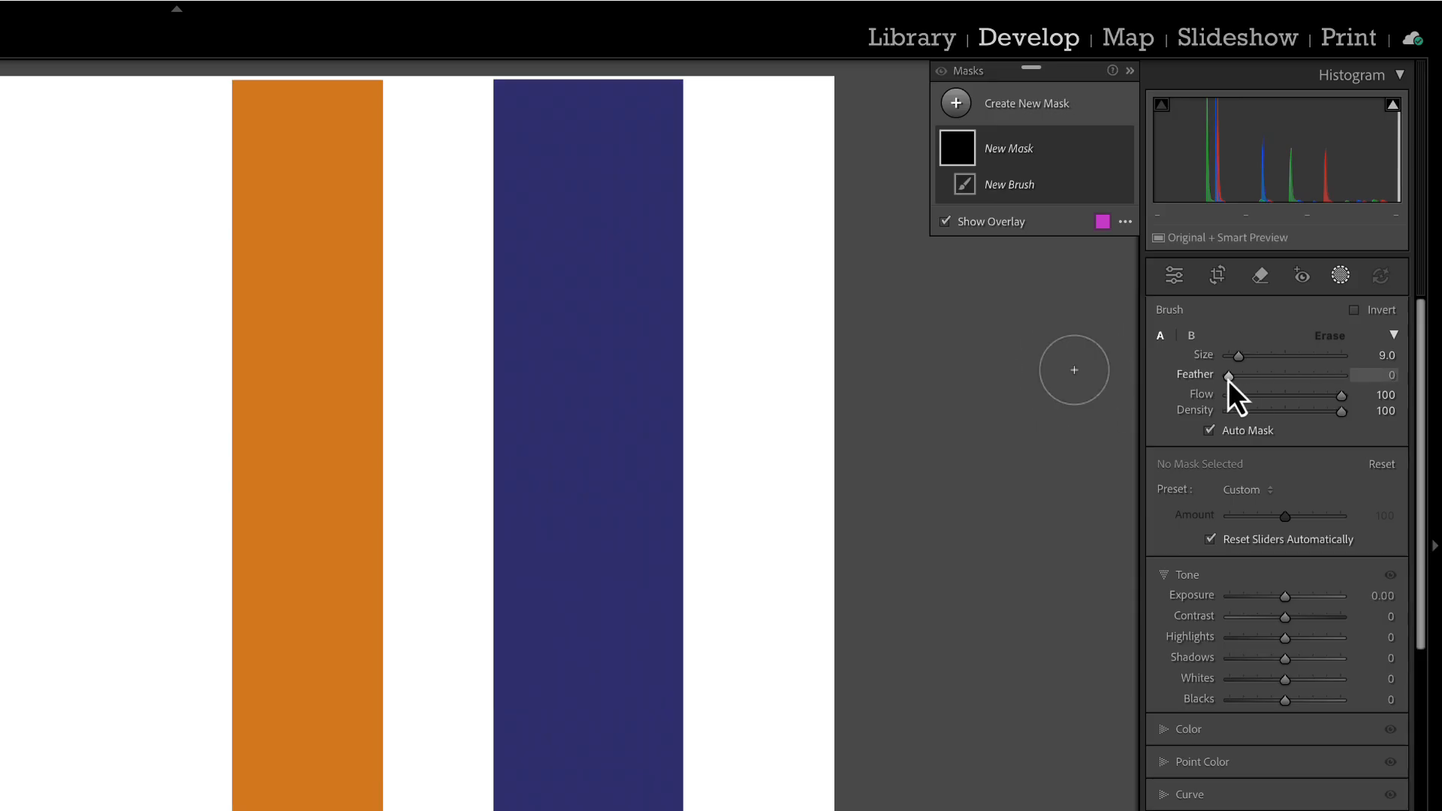
{"action": "left_click_drag", "start_coordinate": [1228, 379], "coordinate": [1355, 380]}
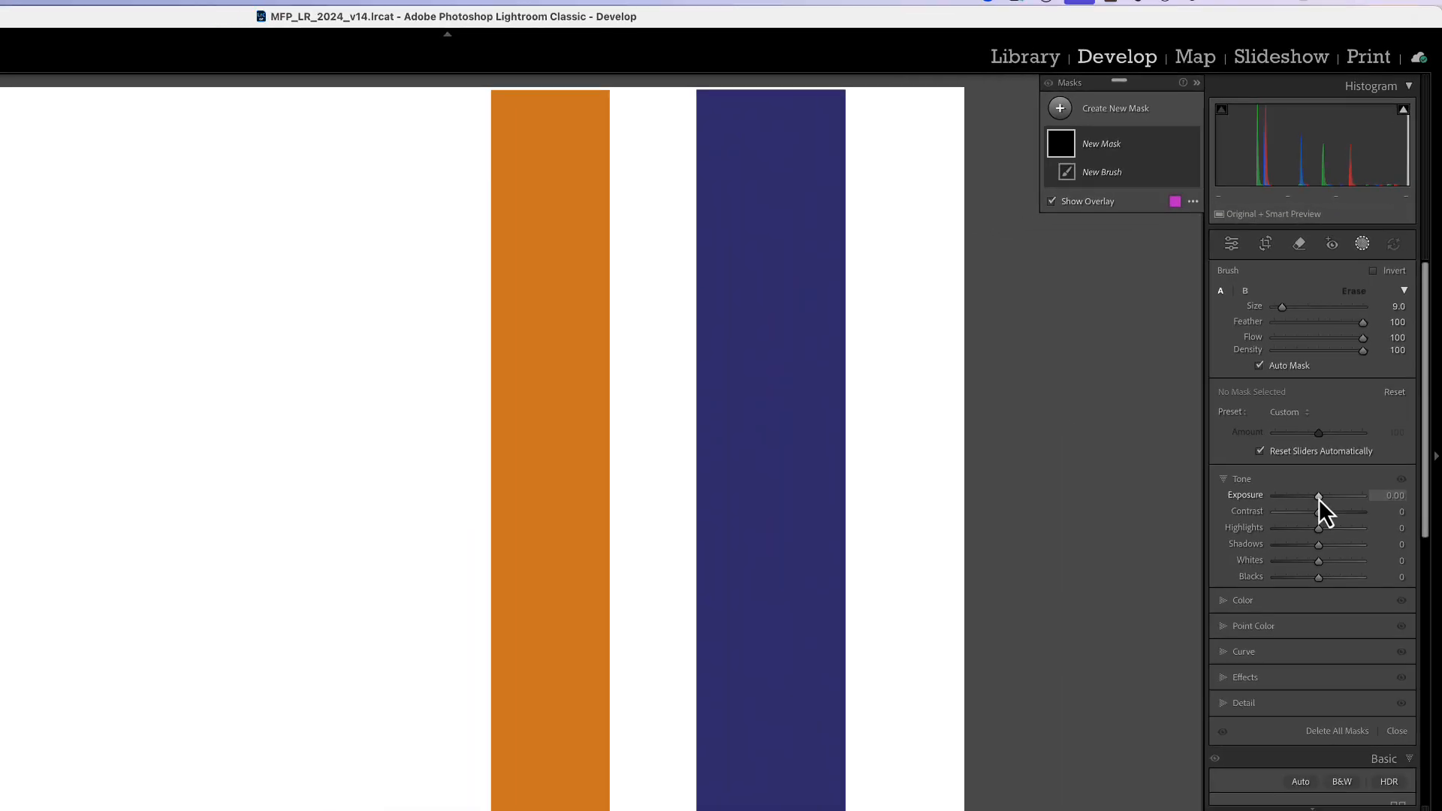
Set the mask's exposure to -4.00 and paint a hard-edged horizontal stroke with feather 0 across the upper white area
{"action": "left_click_drag", "start_coordinate": [1320, 498], "coordinate": [1258, 502]}
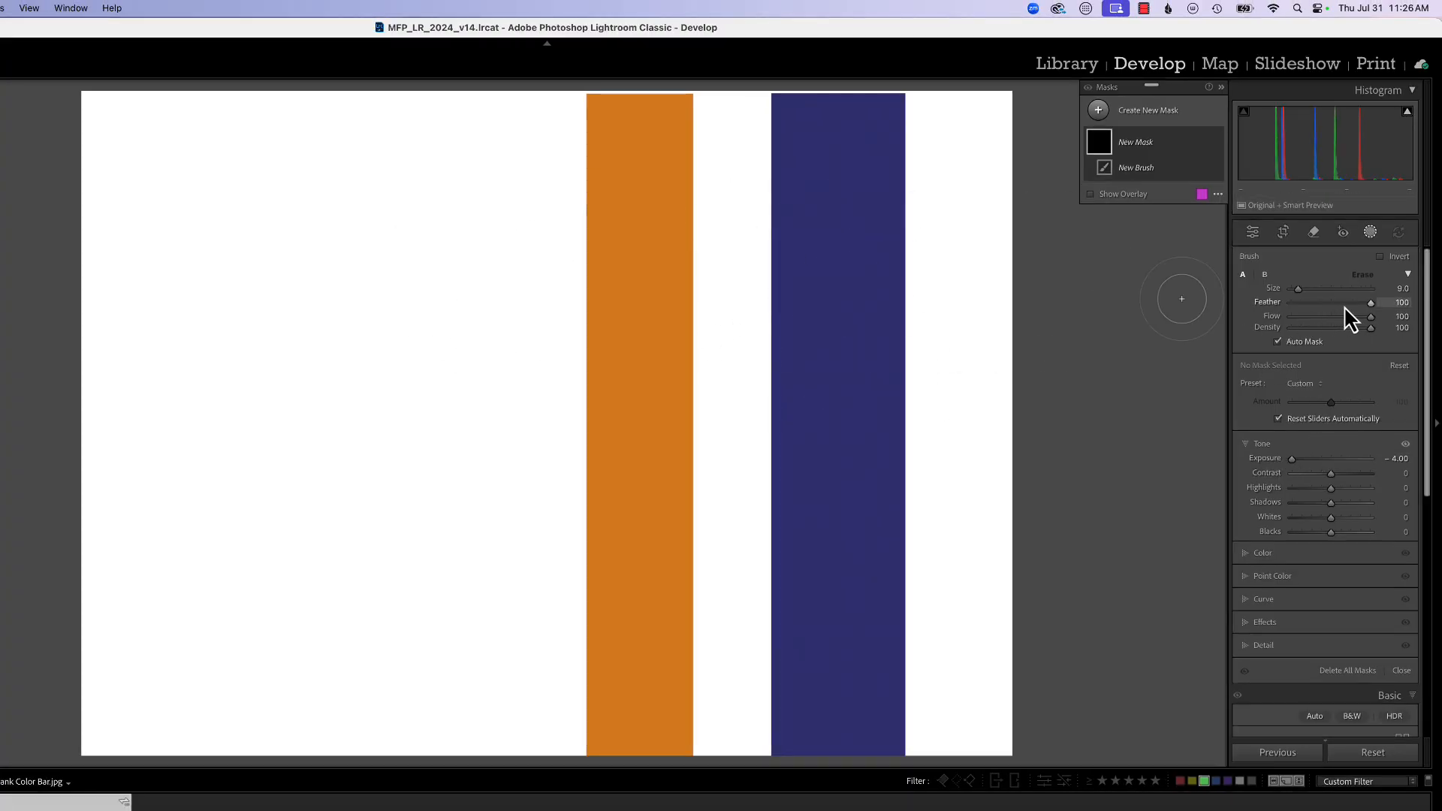
{"action": "left_click_drag", "start_coordinate": [1373, 302], "coordinate": [1275, 309]}
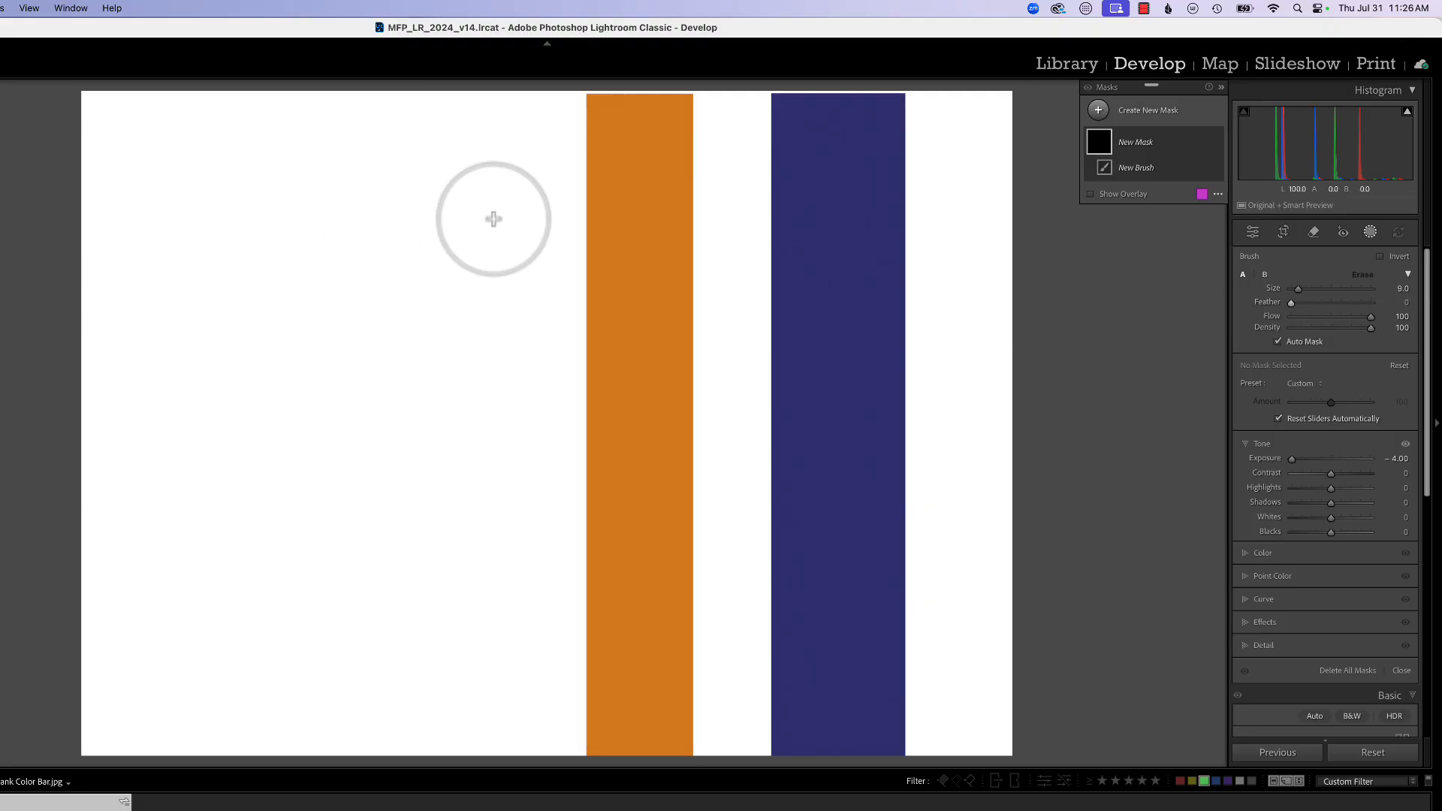
{"action": "left_click_drag", "start_coordinate": [492, 218], "coordinate": [244, 218]}
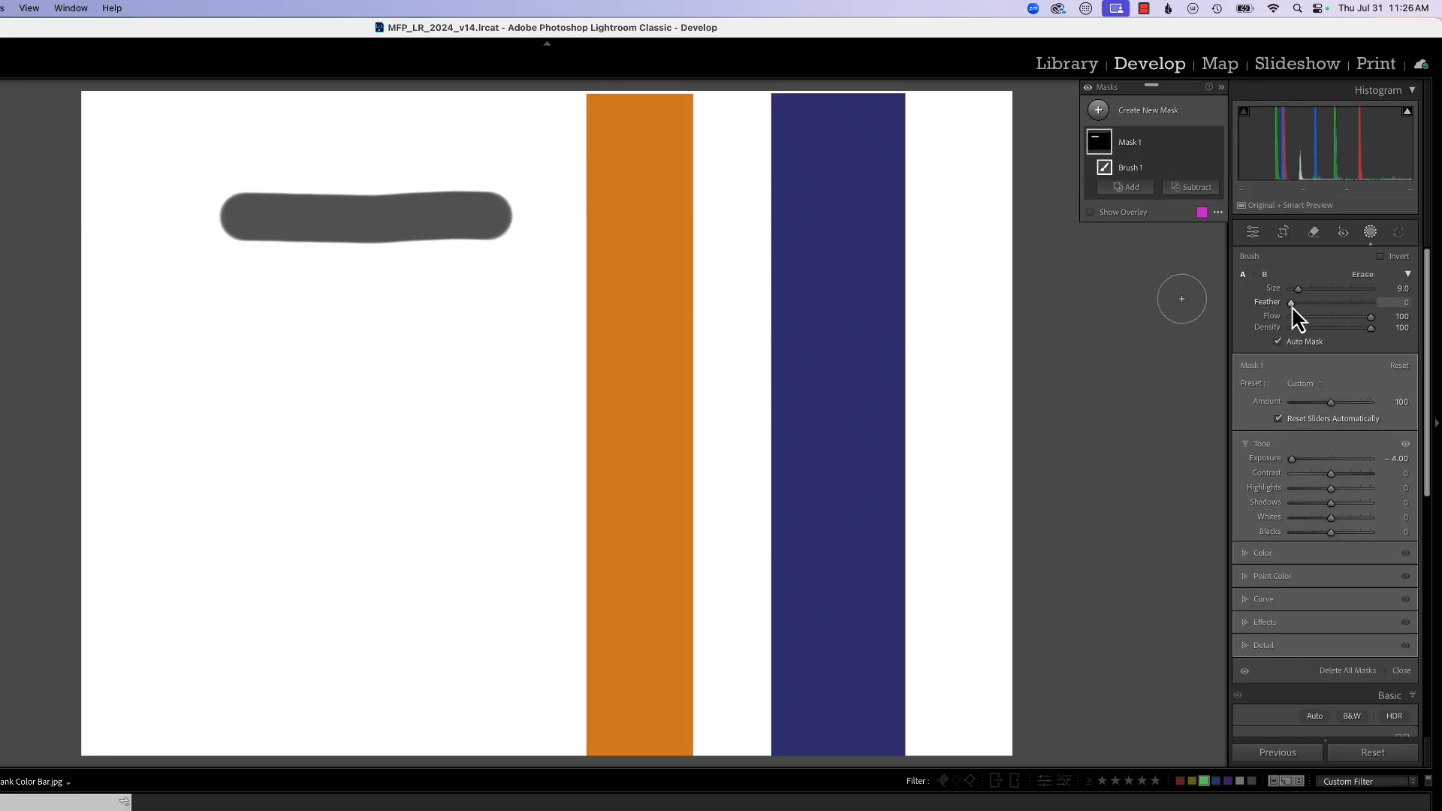
Set the brush feather to 100 and paint two soft horizontal strokes below the hard-edged one
{"action": "left_click_drag", "start_coordinate": [1293, 303], "coordinate": [1387, 312]}
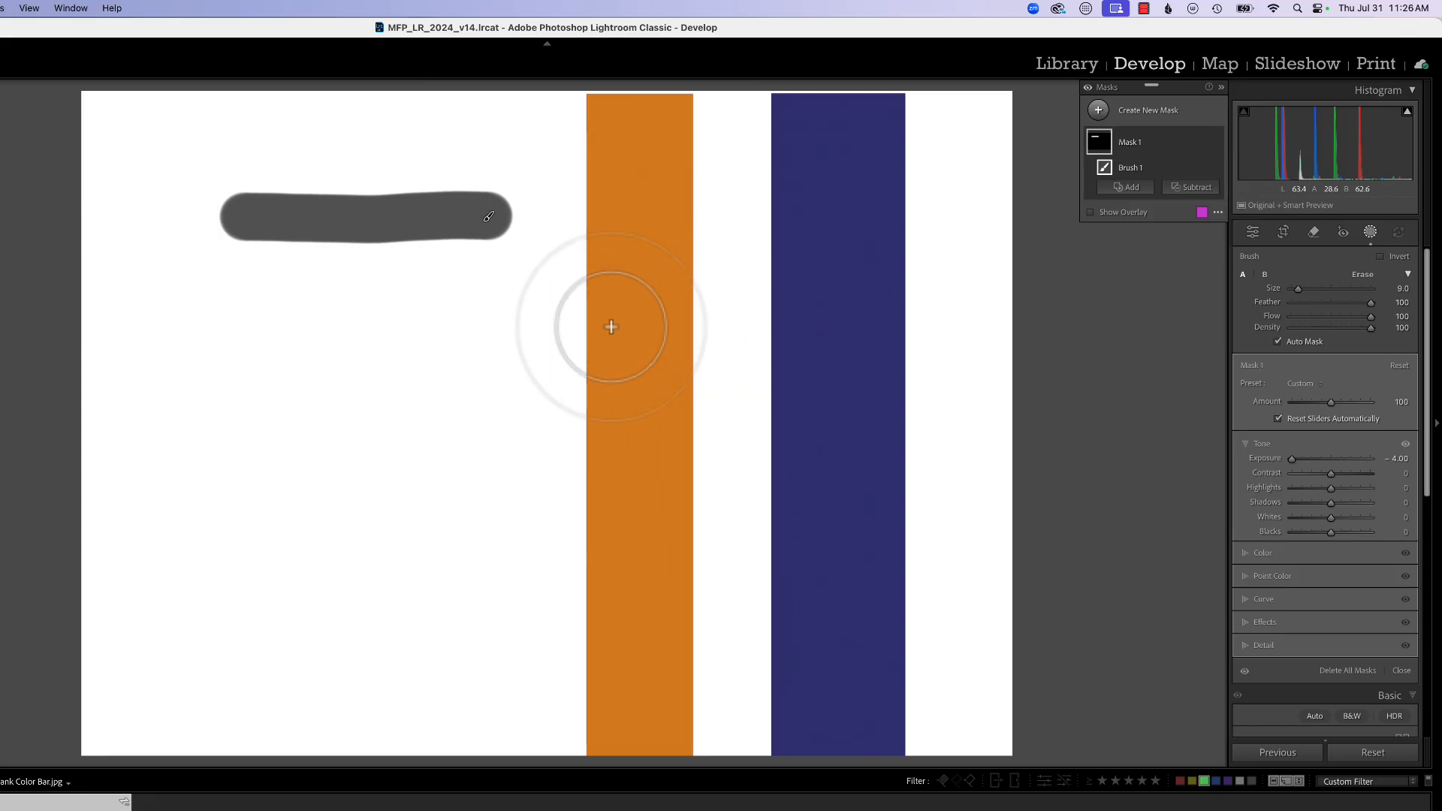
{"action": "left_click_drag", "start_coordinate": [486, 294], "coordinate": [304, 298]}
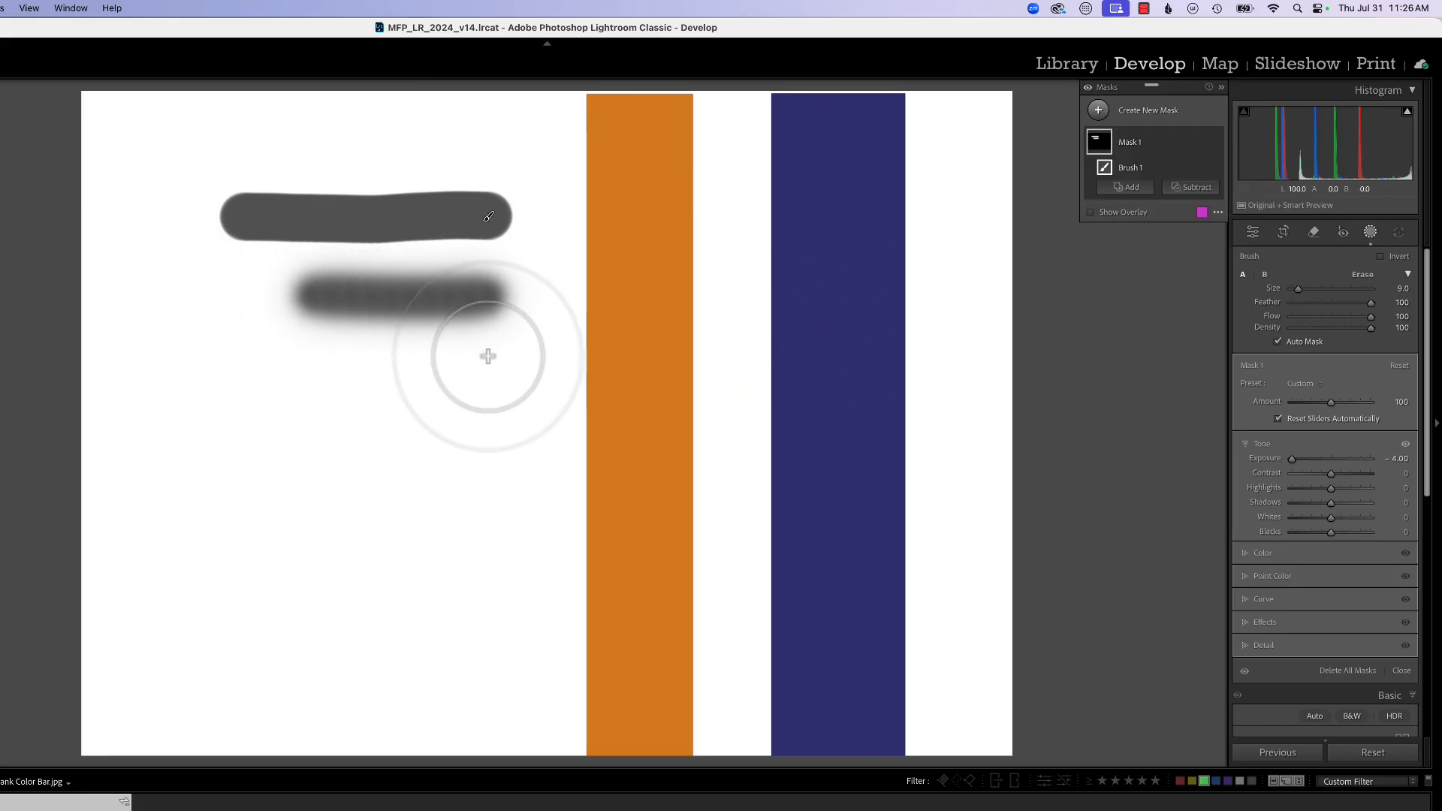
{"action": "left_click_drag", "start_coordinate": [488, 356], "coordinate": [255, 359]}
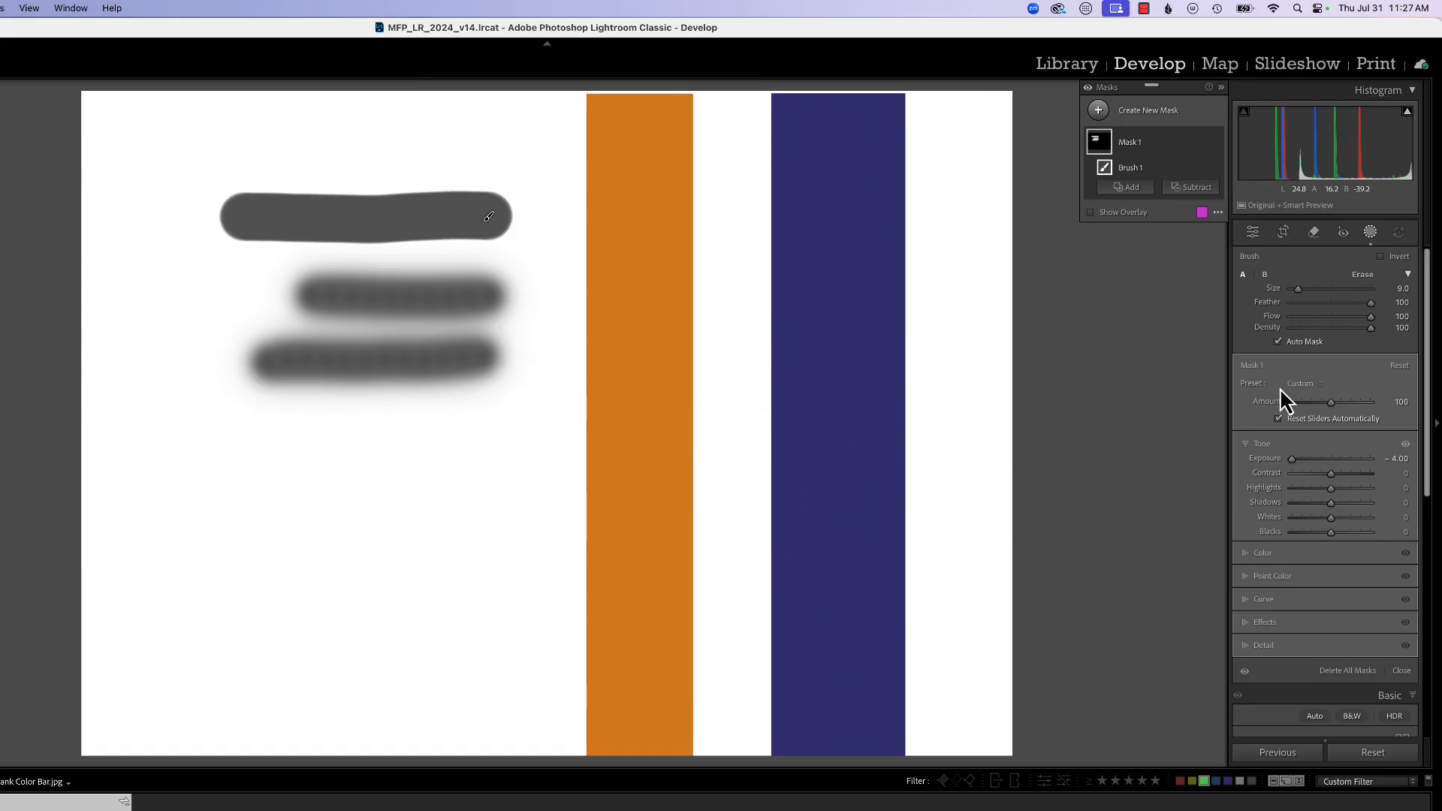
Set the brush feather to 0 and paint three more horizontal strokes below, at flow 100, 53 and 17
{"action": "left_click_drag", "start_coordinate": [1370, 303], "coordinate": [1275, 307]}
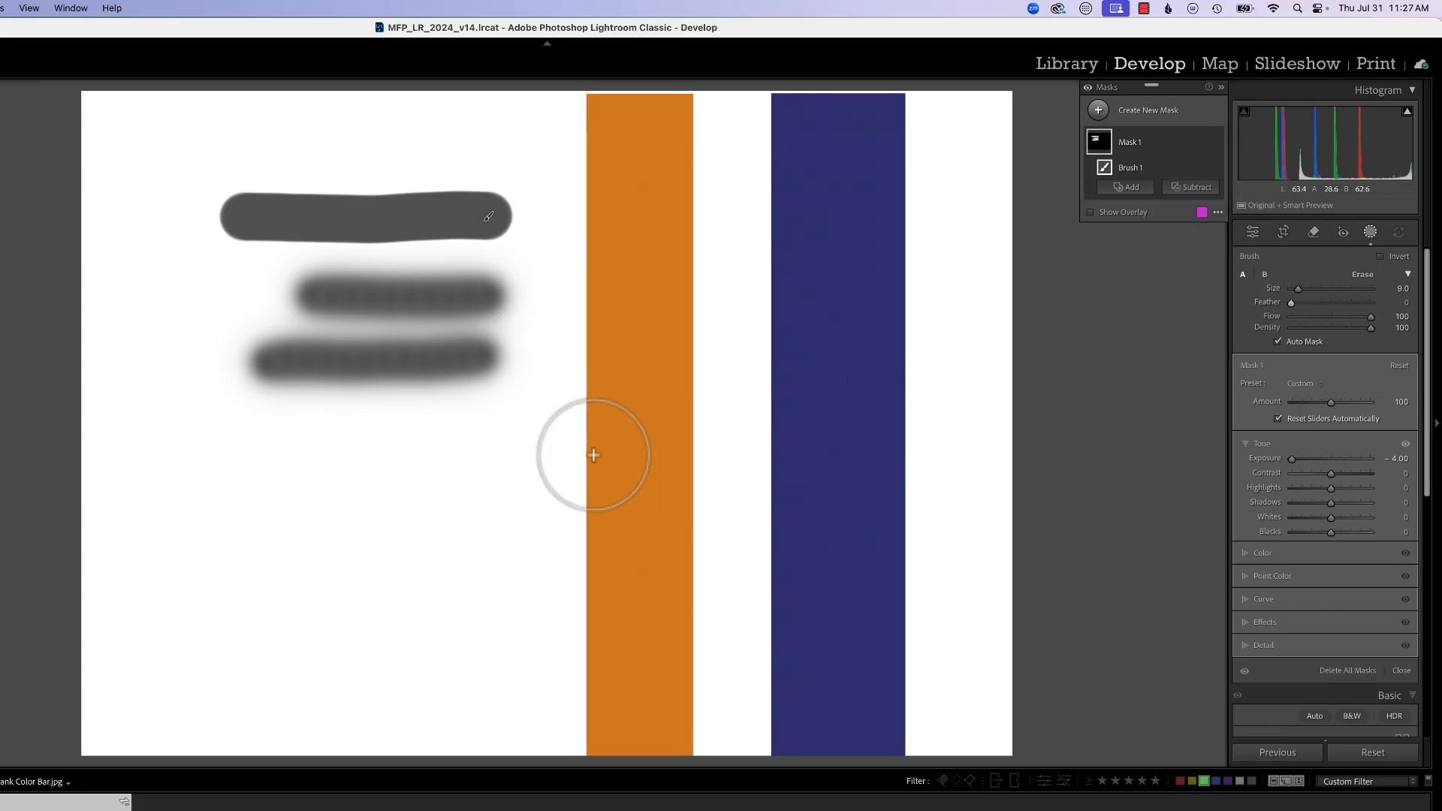
{"action": "left_click_drag", "start_coordinate": [499, 454], "coordinate": [218, 479]}
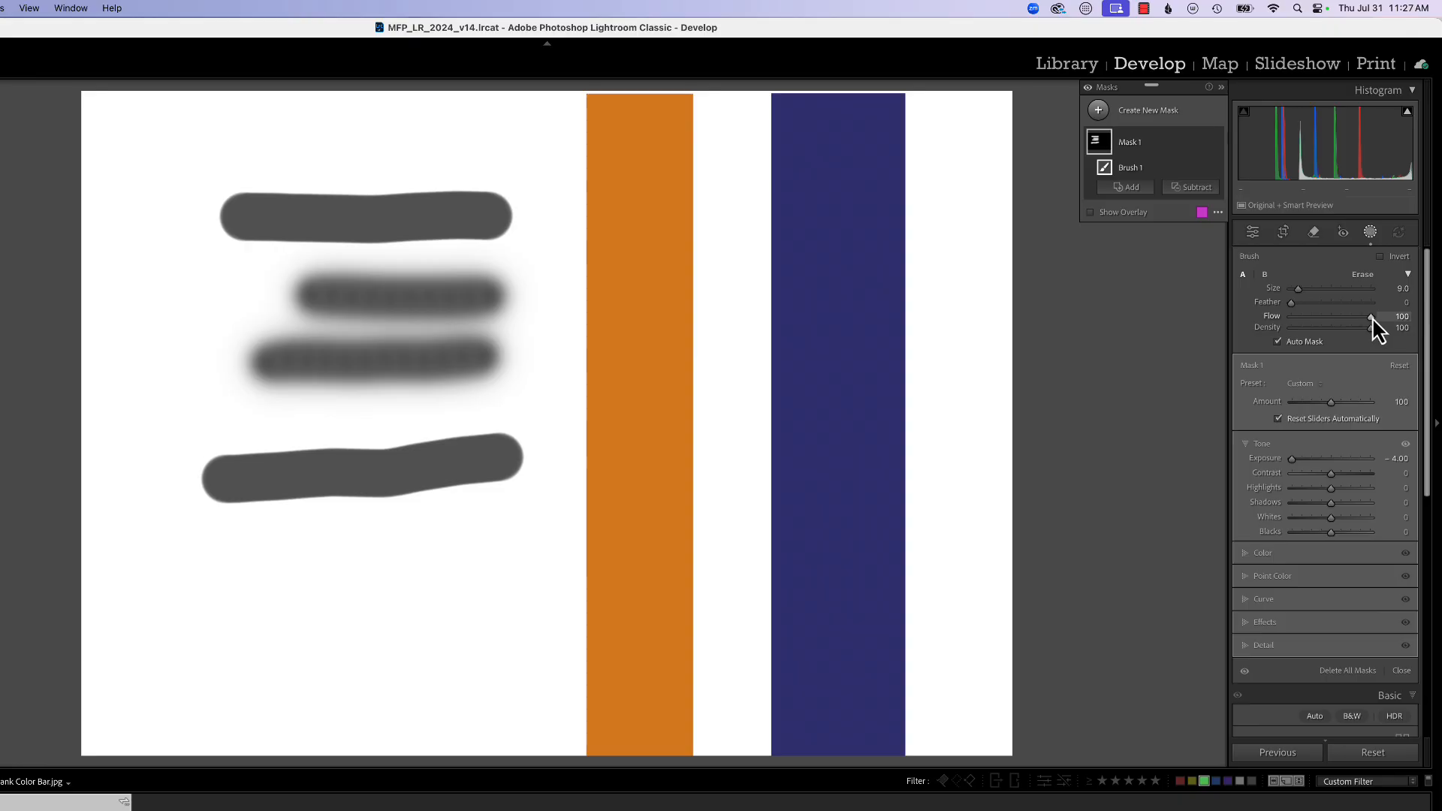
{"action": "left_click_drag", "start_coordinate": [1372, 319], "coordinate": [1334, 325]}
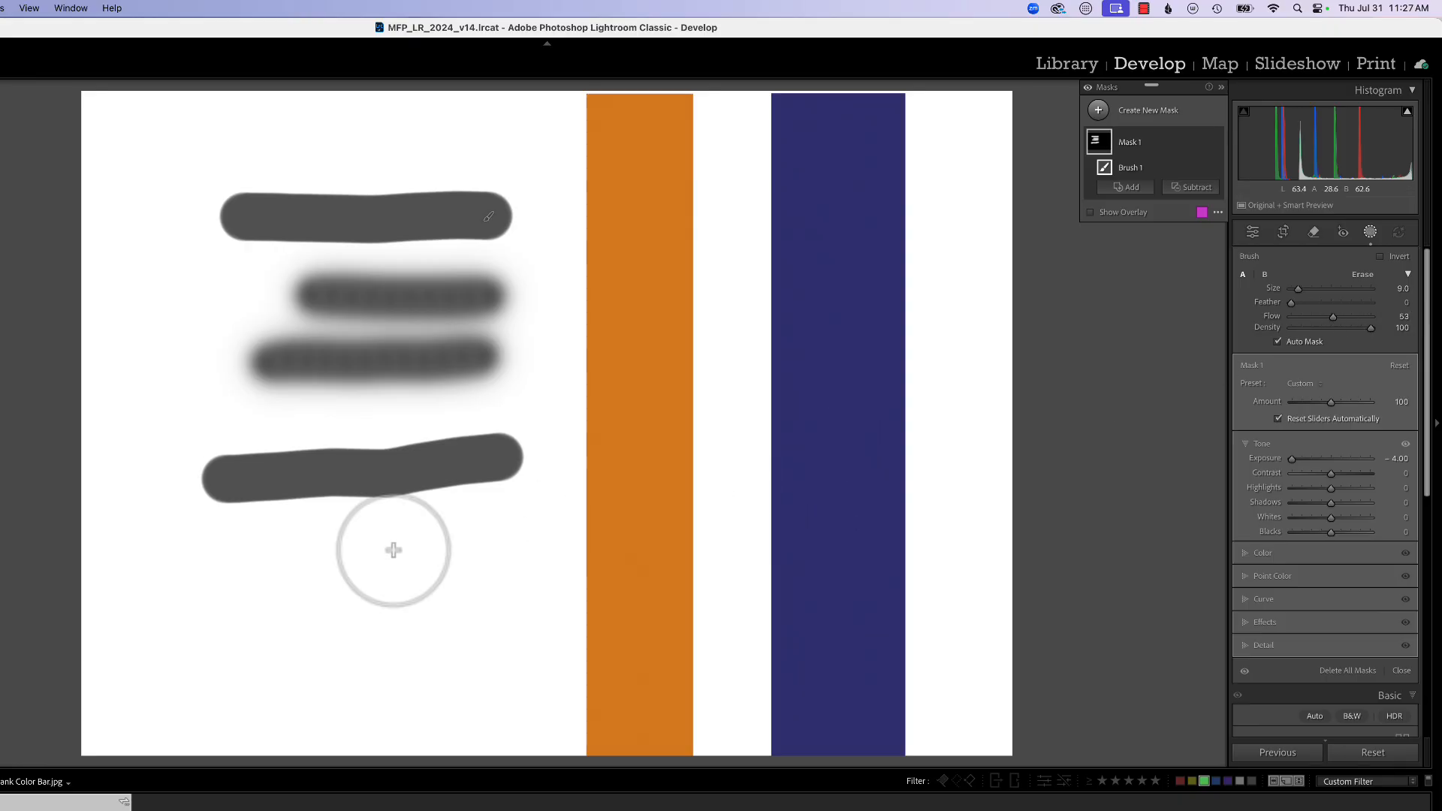
{"action": "mouse_move", "coordinate": [465, 553]}
{"action": "left_mouse_down"}
{"action": "mouse_move", "coordinate": [230, 571]}
{"action": "mouse_move", "coordinate": [483, 561]}
{"action": "mouse_move", "coordinate": [256, 564]}
{"action": "left_mouse_up"}
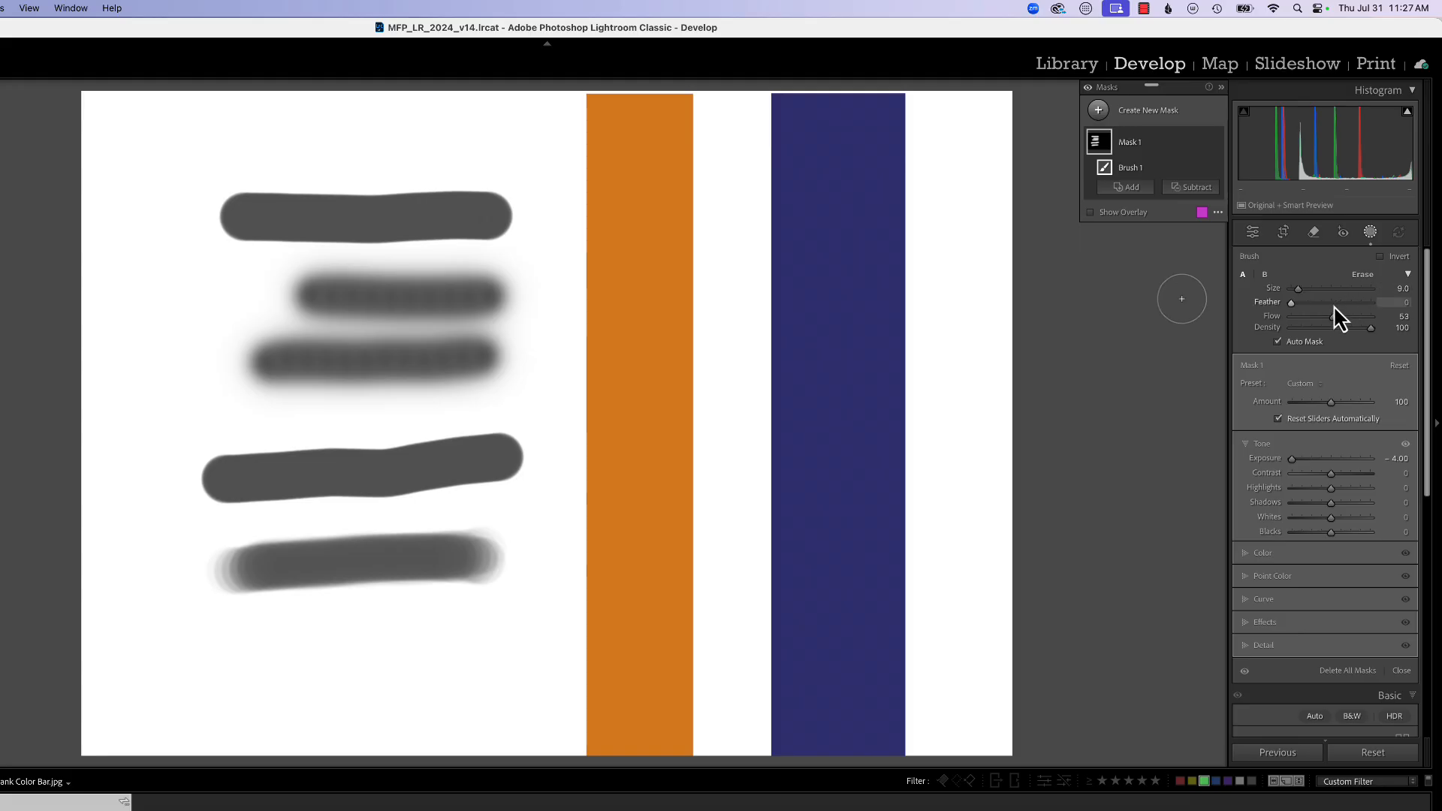
{"action": "left_click_drag", "start_coordinate": [1334, 318], "coordinate": [1304, 323]}
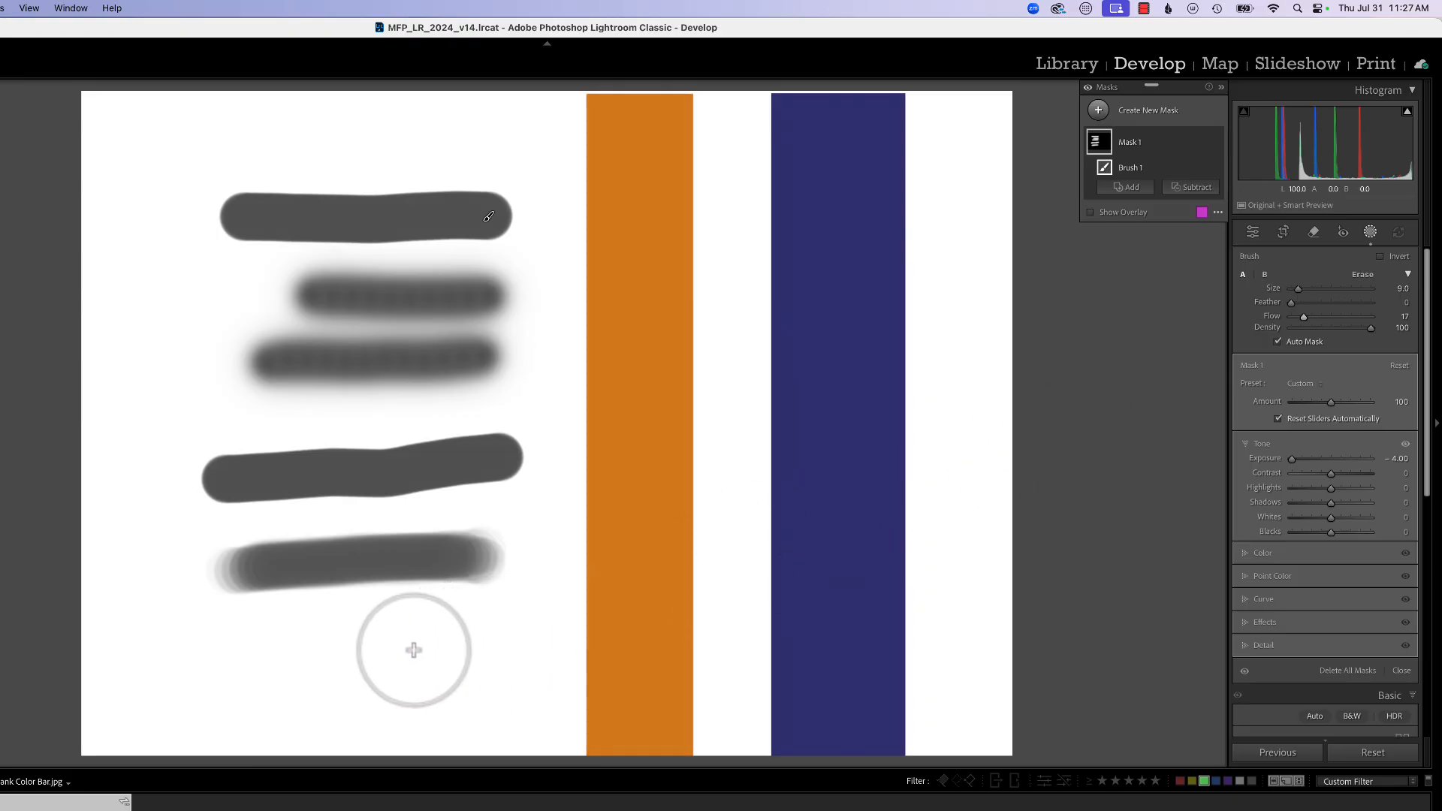
{"action": "mouse_move", "coordinate": [428, 636]}
{"action": "left_mouse_down"}
{"action": "mouse_move", "coordinate": [302, 640]}
{"action": "mouse_move", "coordinate": [283, 664]}
{"action": "mouse_move", "coordinate": [458, 646]}
{"action": "mouse_move", "coordinate": [287, 632]}
{"action": "mouse_move", "coordinate": [374, 648]}
{"action": "mouse_move", "coordinate": [461, 628]}
{"action": "mouse_move", "coordinate": [464, 646]}
{"action": "mouse_move", "coordinate": [345, 630]}
{"action": "mouse_move", "coordinate": [285, 643]}
{"action": "mouse_move", "coordinate": [383, 664]}
{"action": "mouse_move", "coordinate": [463, 639]}
{"action": "mouse_move", "coordinate": [447, 660]}
{"action": "mouse_move", "coordinate": [311, 636]}
{"action": "mouse_move", "coordinate": [267, 644]}
{"action": "mouse_move", "coordinate": [359, 655]}
{"action": "mouse_move", "coordinate": [451, 633]}
{"action": "mouse_move", "coordinate": [459, 645]}
{"action": "mouse_move", "coordinate": [280, 637]}
{"action": "mouse_move", "coordinate": [286, 658]}
{"action": "mouse_move", "coordinate": [479, 648]}
{"action": "mouse_move", "coordinate": [238, 635]}
{"action": "mouse_move", "coordinate": [327, 658]}
{"action": "mouse_move", "coordinate": [485, 627]}
{"action": "mouse_move", "coordinate": [299, 608]}
{"action": "mouse_move", "coordinate": [218, 628]}
{"action": "left_mouse_up"}
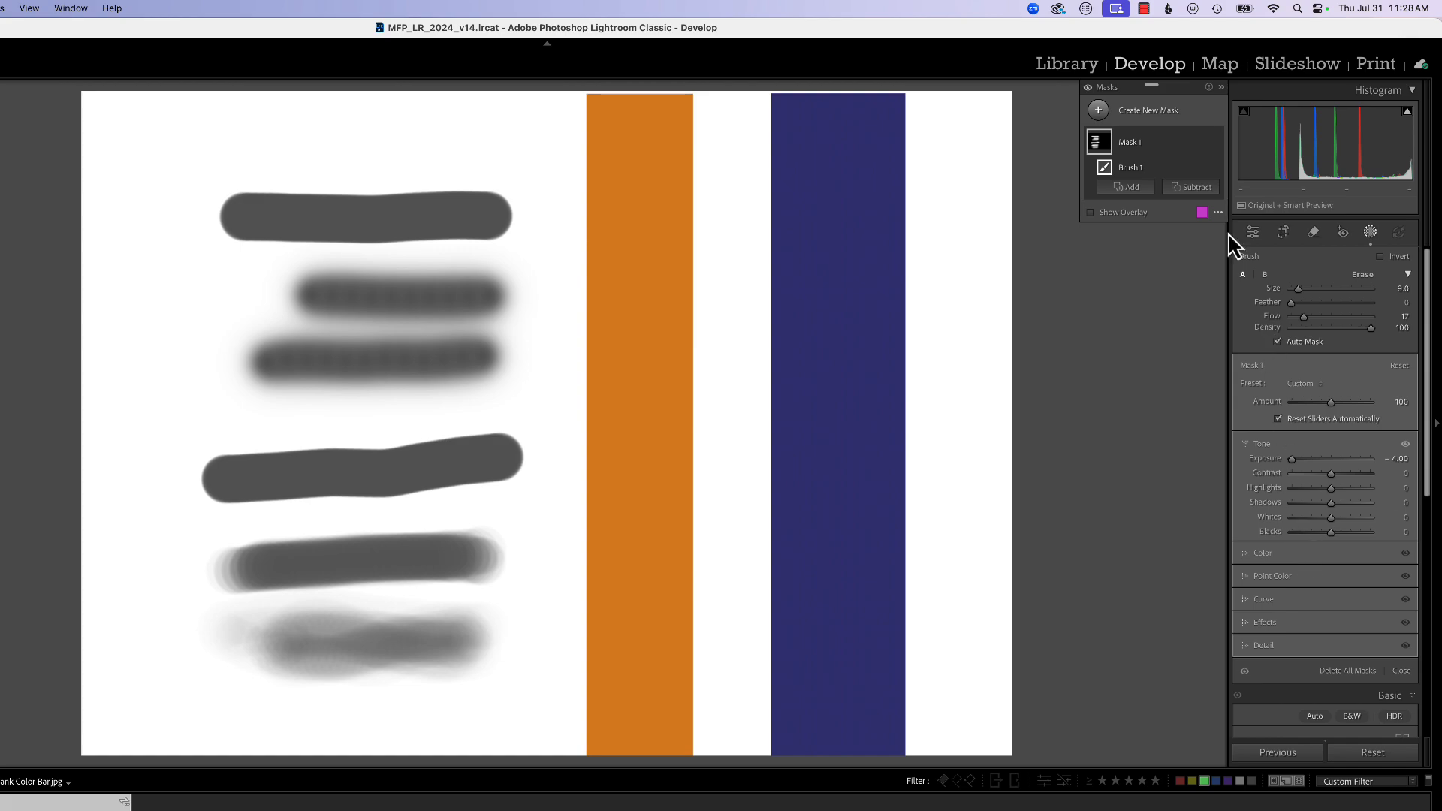
Delete all masks from the color bar image and start a new brush mask
{"action": "left_click", "coordinate": [1203, 142]}
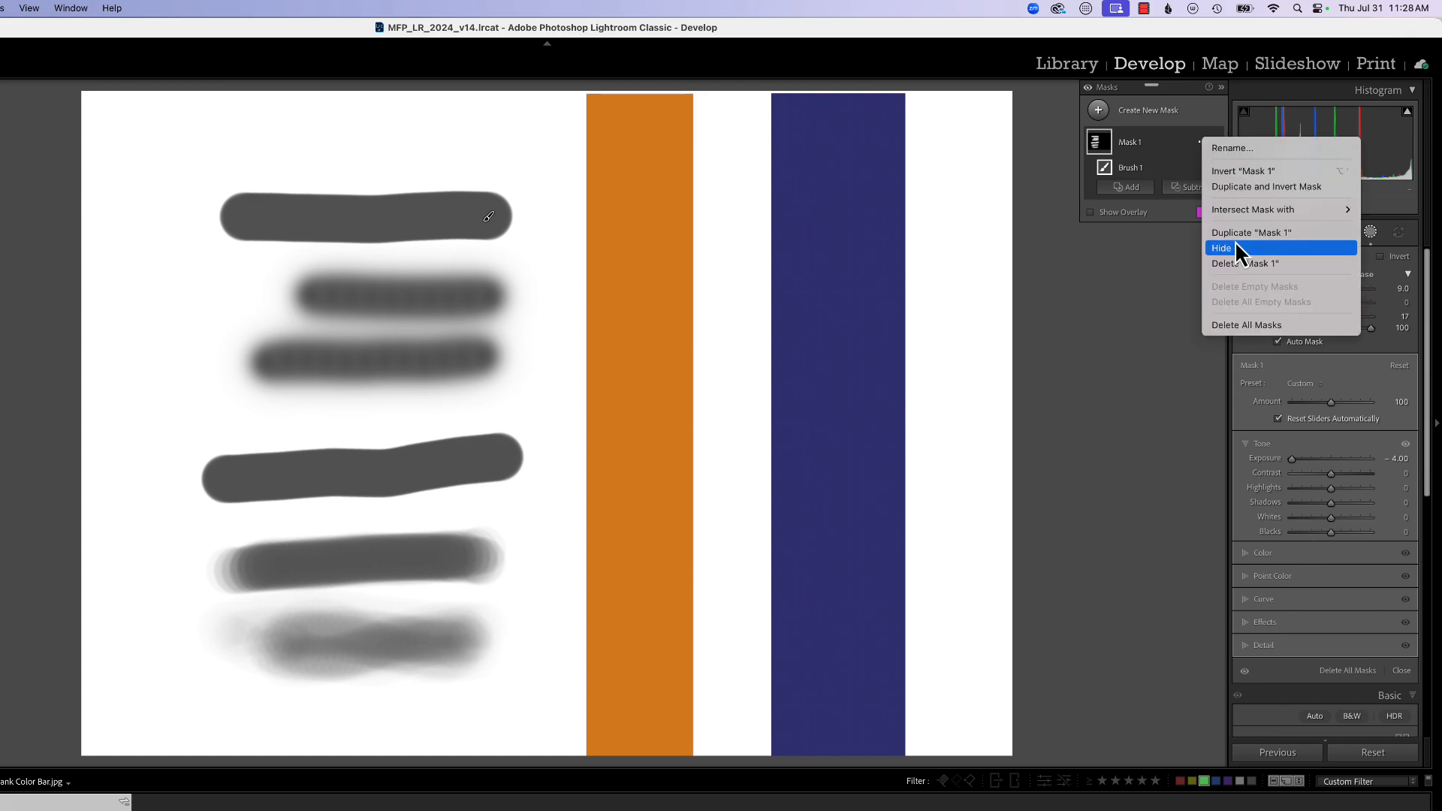
{"action": "left_click", "coordinate": [1232, 326]}
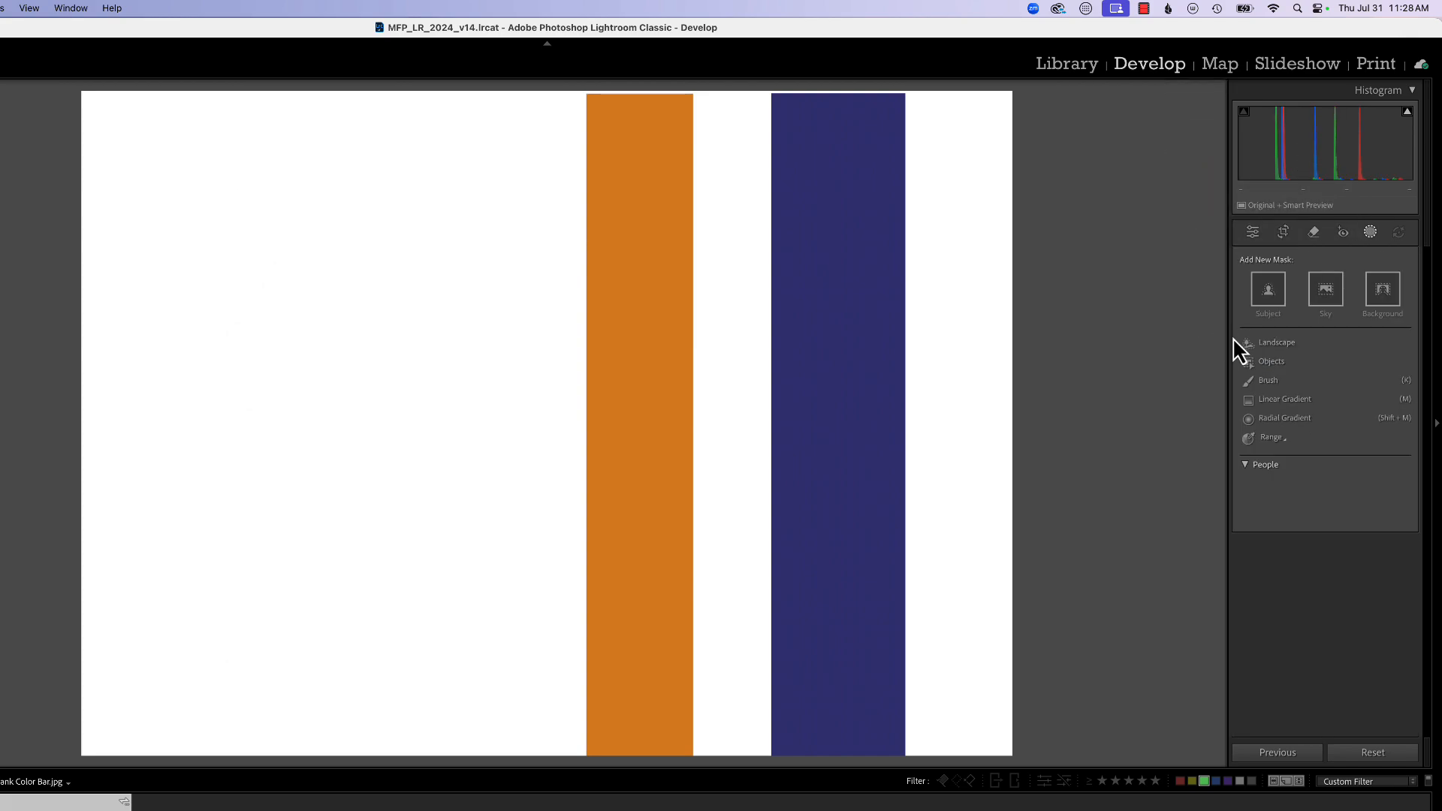
{"action": "key", "text": "k"}
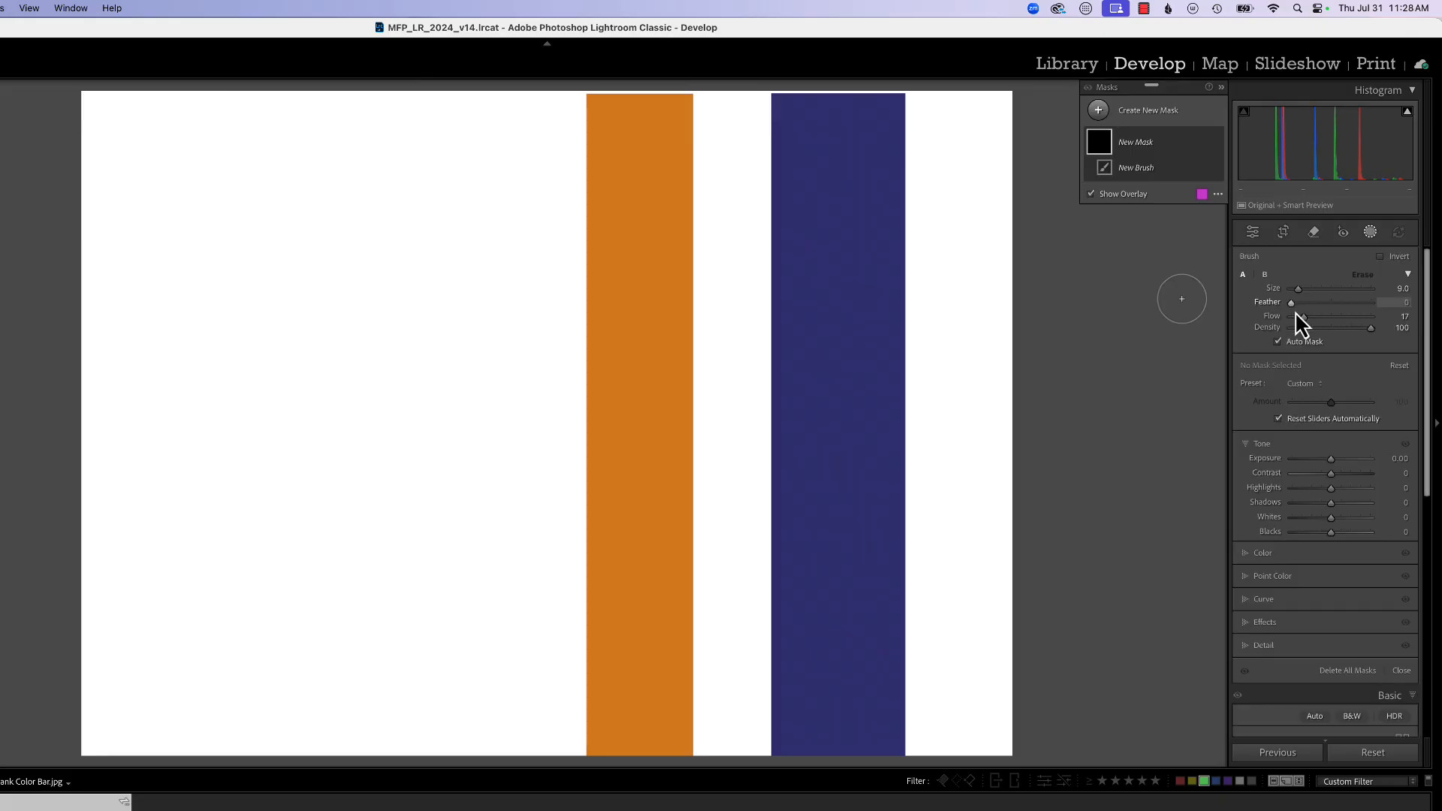
Using flow 100 and mask exposure -4.00, paint one horizontal stroke at density 100 and another below it at density 53
{"action": "left_click_drag", "start_coordinate": [1305, 327], "coordinate": [1332, 323]}
{"action": "left_click_drag", "start_coordinate": [496, 274], "coordinate": [206, 275]}
{"action": "left_click_drag", "start_coordinate": [1329, 458], "coordinate": [1268, 466]}
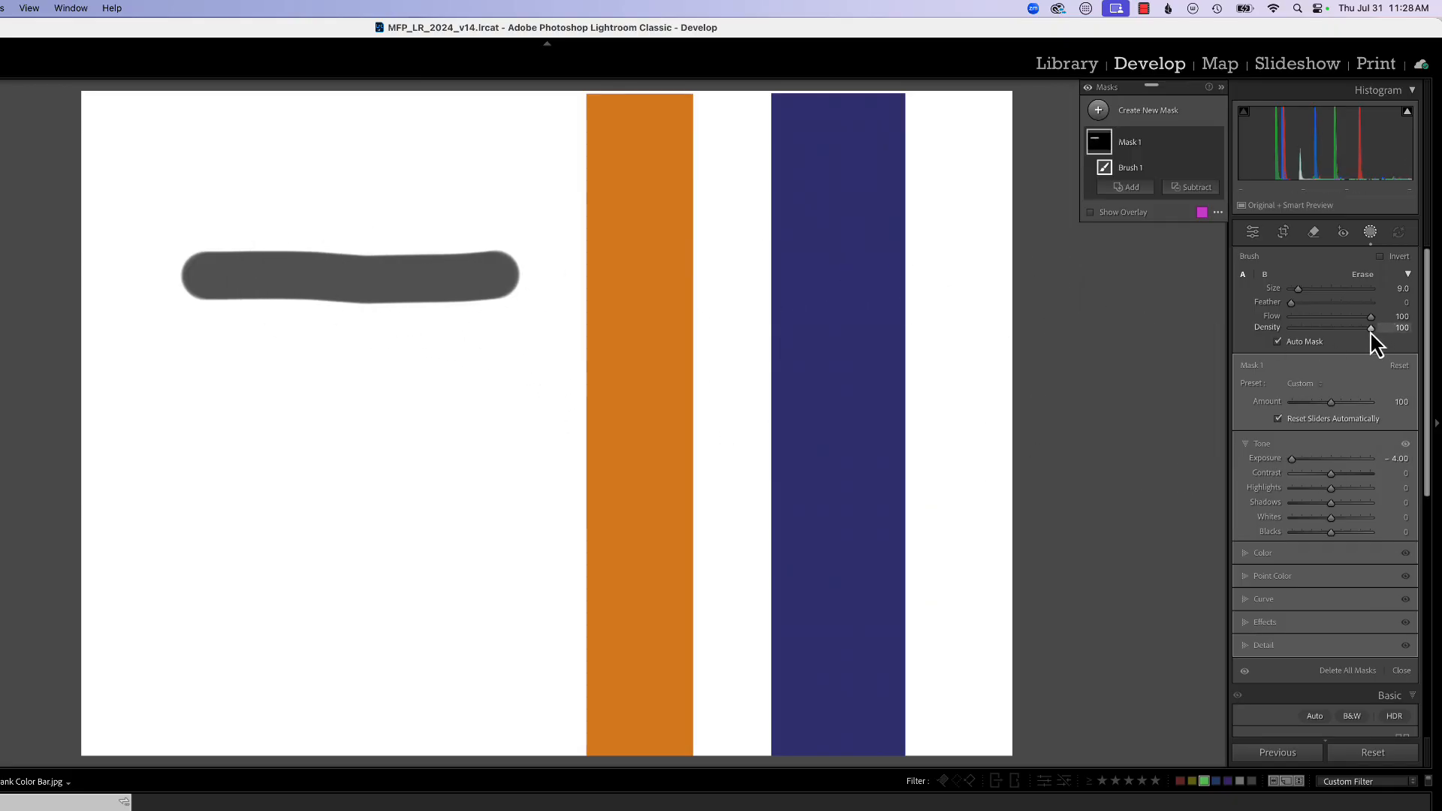
{"action": "left_click_drag", "start_coordinate": [1329, 331], "coordinate": [1334, 330]}
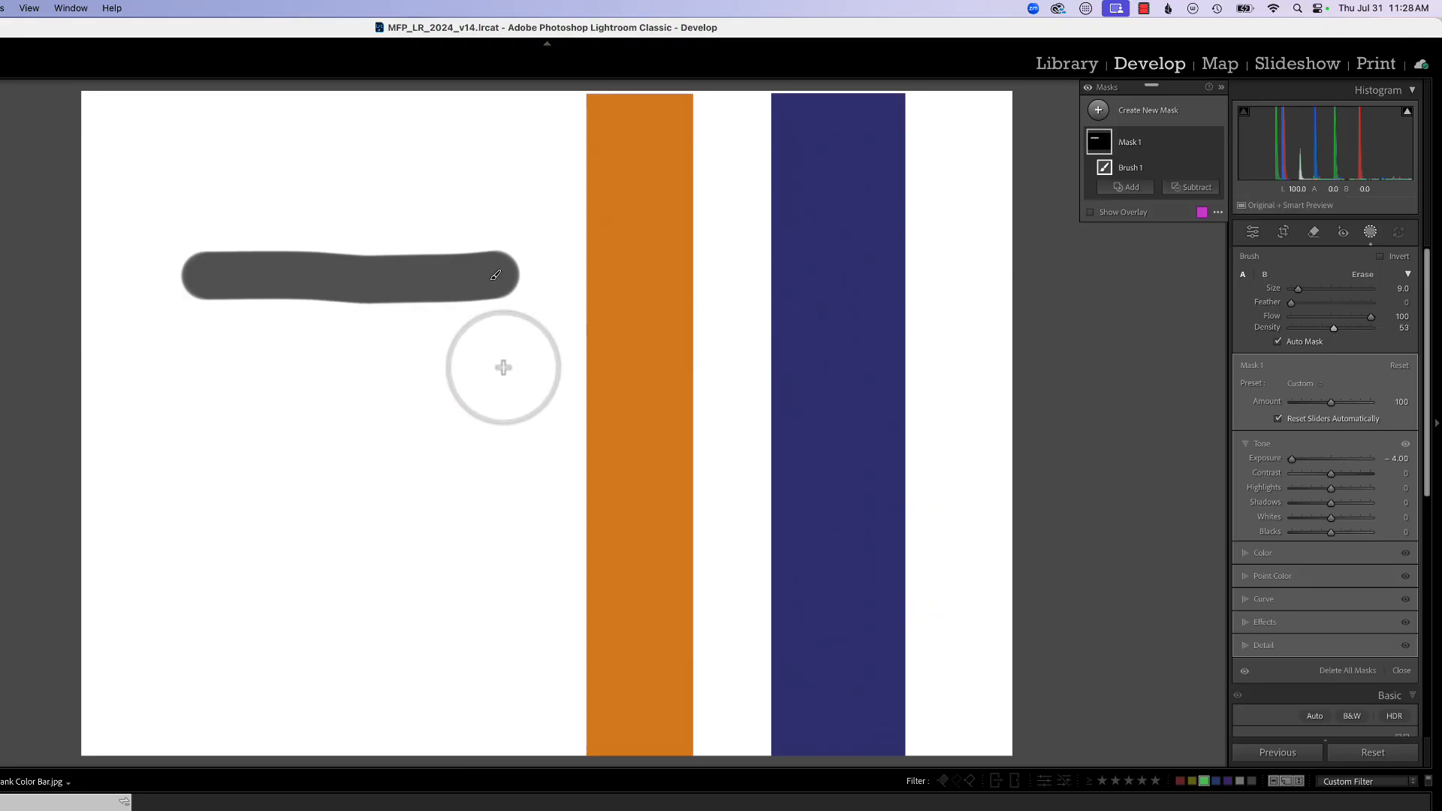
{"action": "mouse_move", "coordinate": [504, 368]}
{"action": "left_mouse_down"}
{"action": "mouse_move", "coordinate": [194, 371]}
{"action": "mouse_move", "coordinate": [510, 359]}
{"action": "left_mouse_up"}
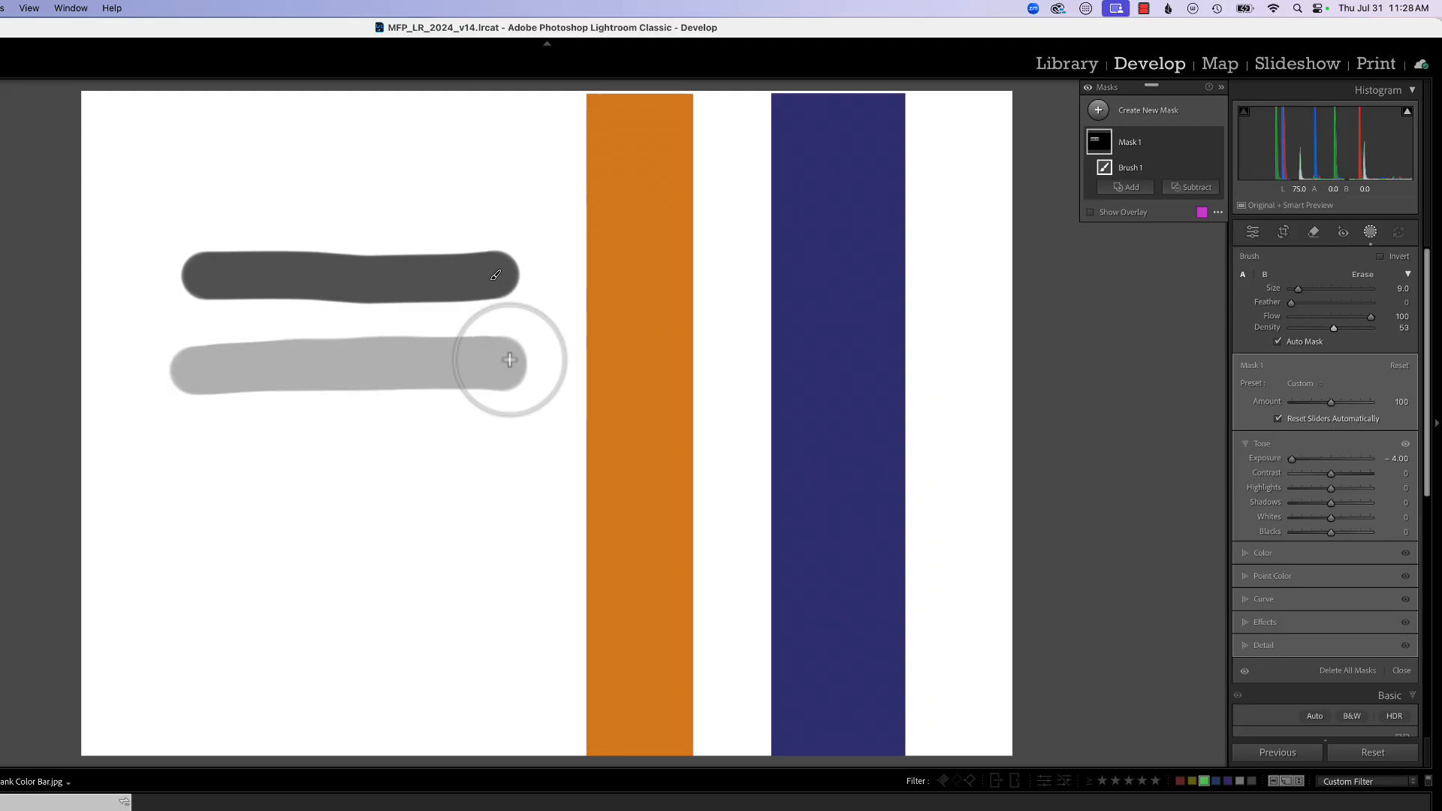
Set the brush flow to 50 and paint two more horizontal strokes below, at density 100 and density 51
{"action": "scroll", "coordinate": [1251, 334], "scroll_direction": "down", "scroll_amount": 1}
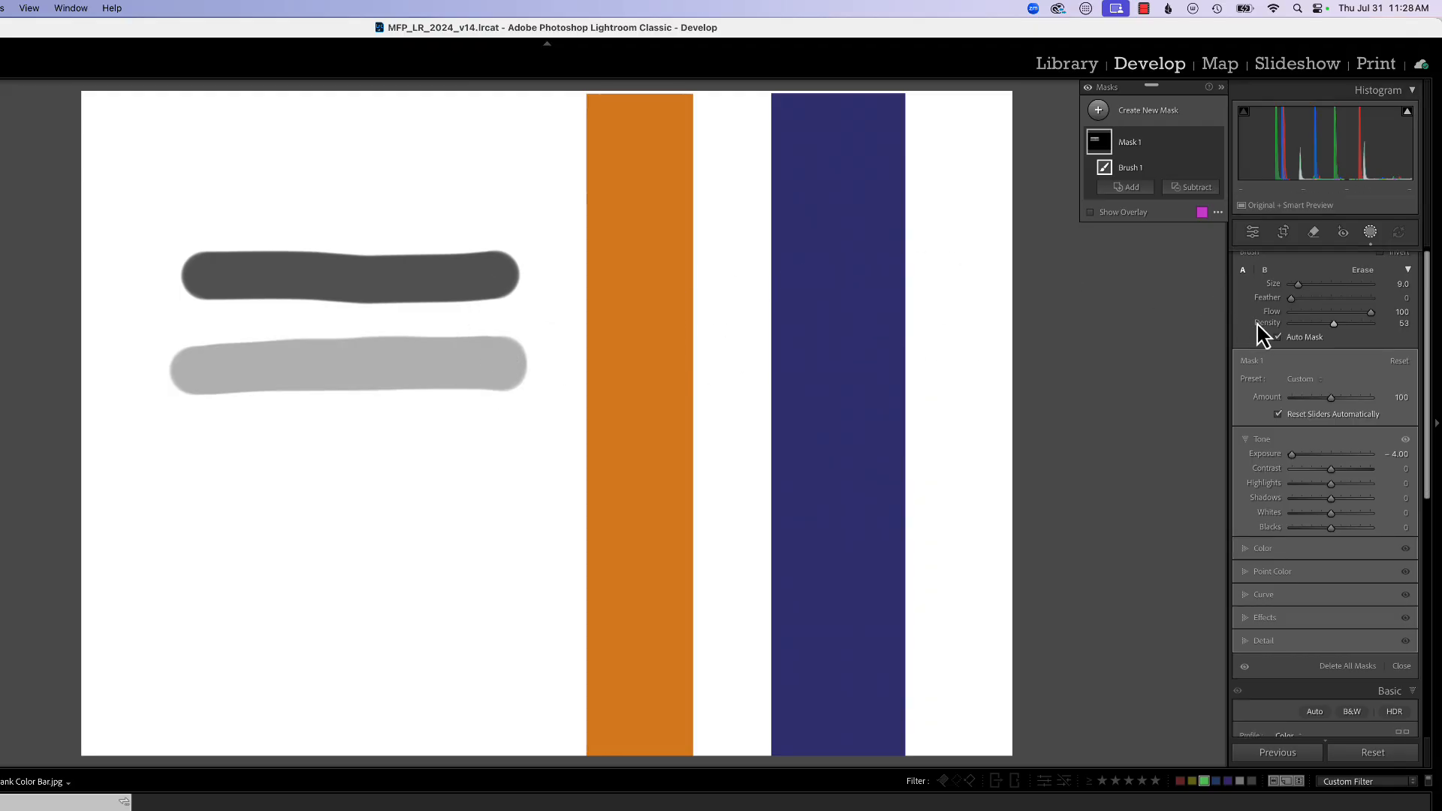
{"action": "mouse_move", "coordinate": [1336, 325]}
{"action": "left_mouse_down"}
{"action": "mouse_move", "coordinate": [1381, 324]}
{"action": "mouse_move", "coordinate": [1331, 321]}
{"action": "left_mouse_up"}
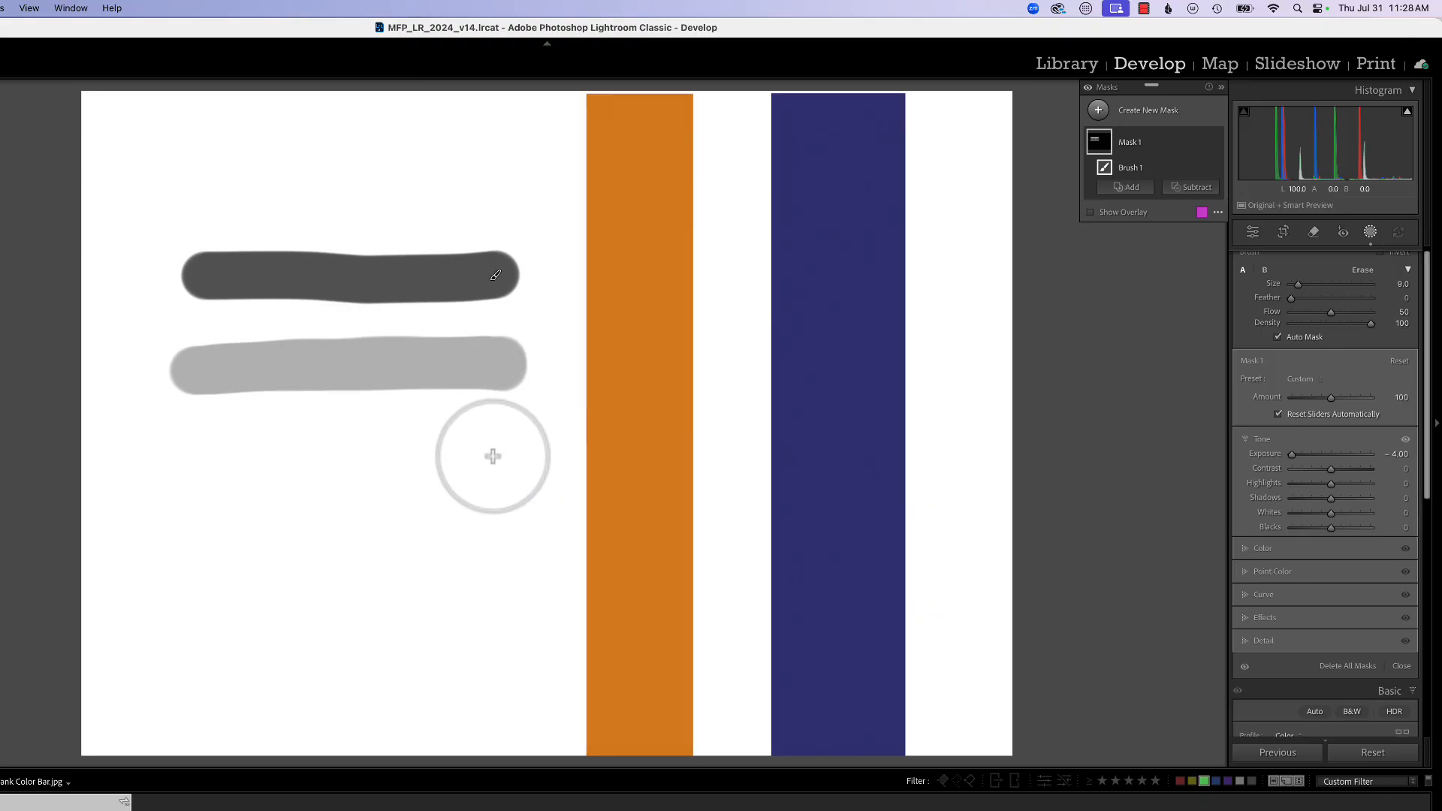
{"action": "mouse_move", "coordinate": [493, 456]}
{"action": "left_mouse_down"}
{"action": "mouse_move", "coordinate": [171, 463]}
{"action": "mouse_move", "coordinate": [528, 458]}
{"action": "mouse_move", "coordinate": [183, 459]}
{"action": "mouse_move", "coordinate": [511, 461]}
{"action": "mouse_move", "coordinate": [210, 464]}
{"action": "left_mouse_up"}
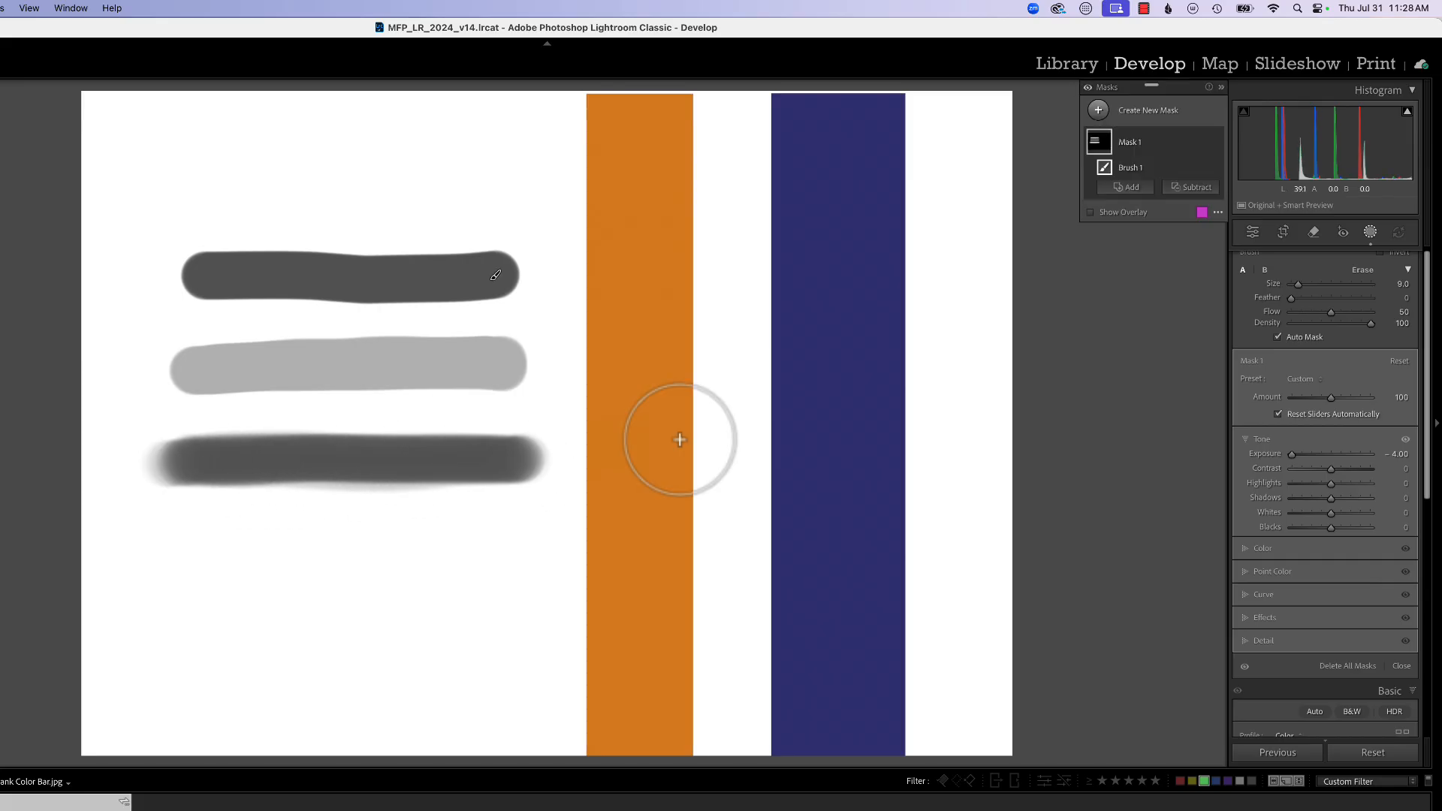
{"action": "left_click_drag", "start_coordinate": [1372, 324], "coordinate": [1337, 329]}
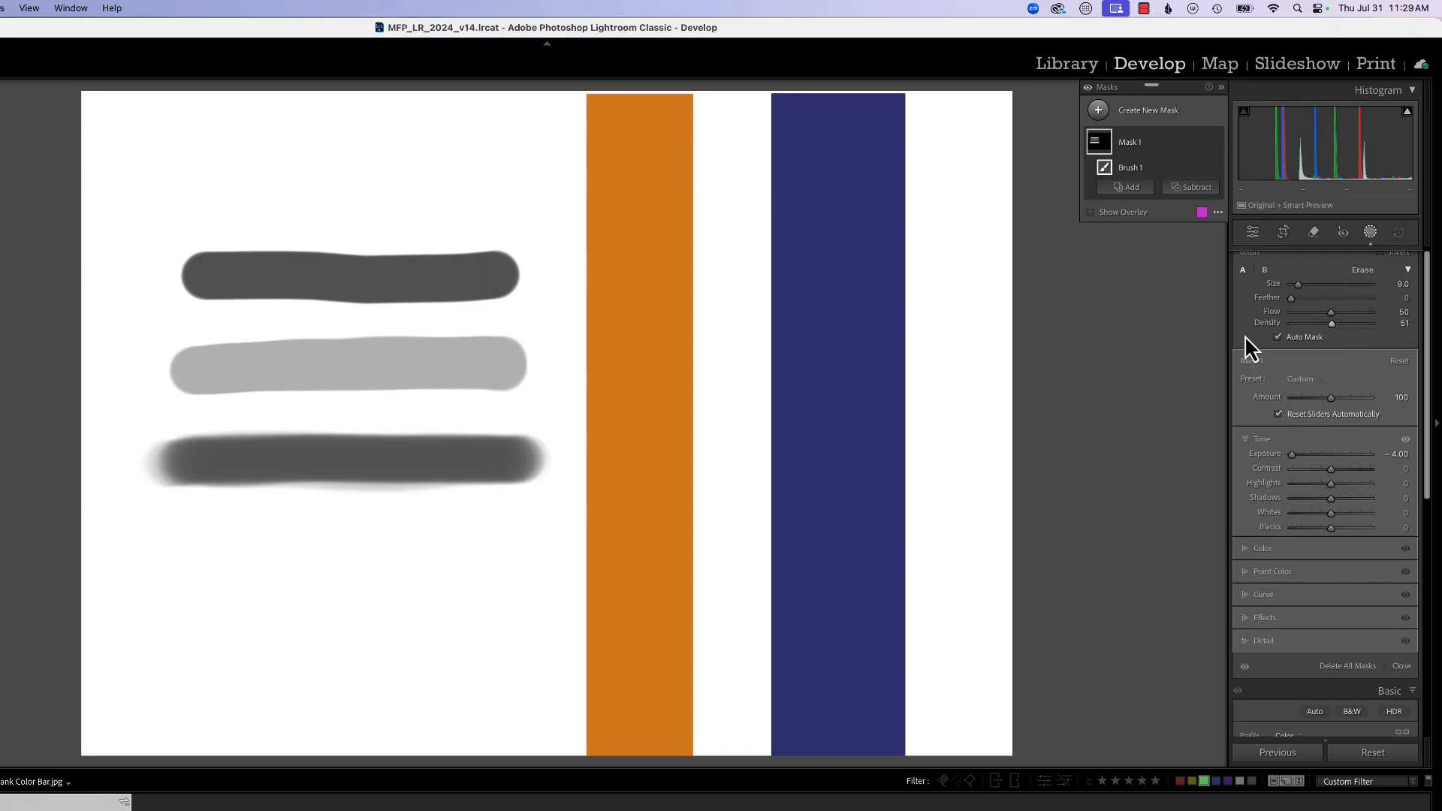
{"action": "mouse_move", "coordinate": [481, 548]}
{"action": "left_mouse_down"}
{"action": "mouse_move", "coordinate": [216, 555]}
{"action": "mouse_move", "coordinate": [522, 551]}
{"action": "mouse_move", "coordinate": [183, 558]}
{"action": "mouse_move", "coordinate": [518, 546]}
{"action": "mouse_move", "coordinate": [229, 551]}
{"action": "mouse_move", "coordinate": [509, 549]}
{"action": "mouse_move", "coordinate": [230, 554]}
{"action": "mouse_move", "coordinate": [489, 551]}
{"action": "mouse_move", "coordinate": [363, 549]}
{"action": "left_mouse_up"}
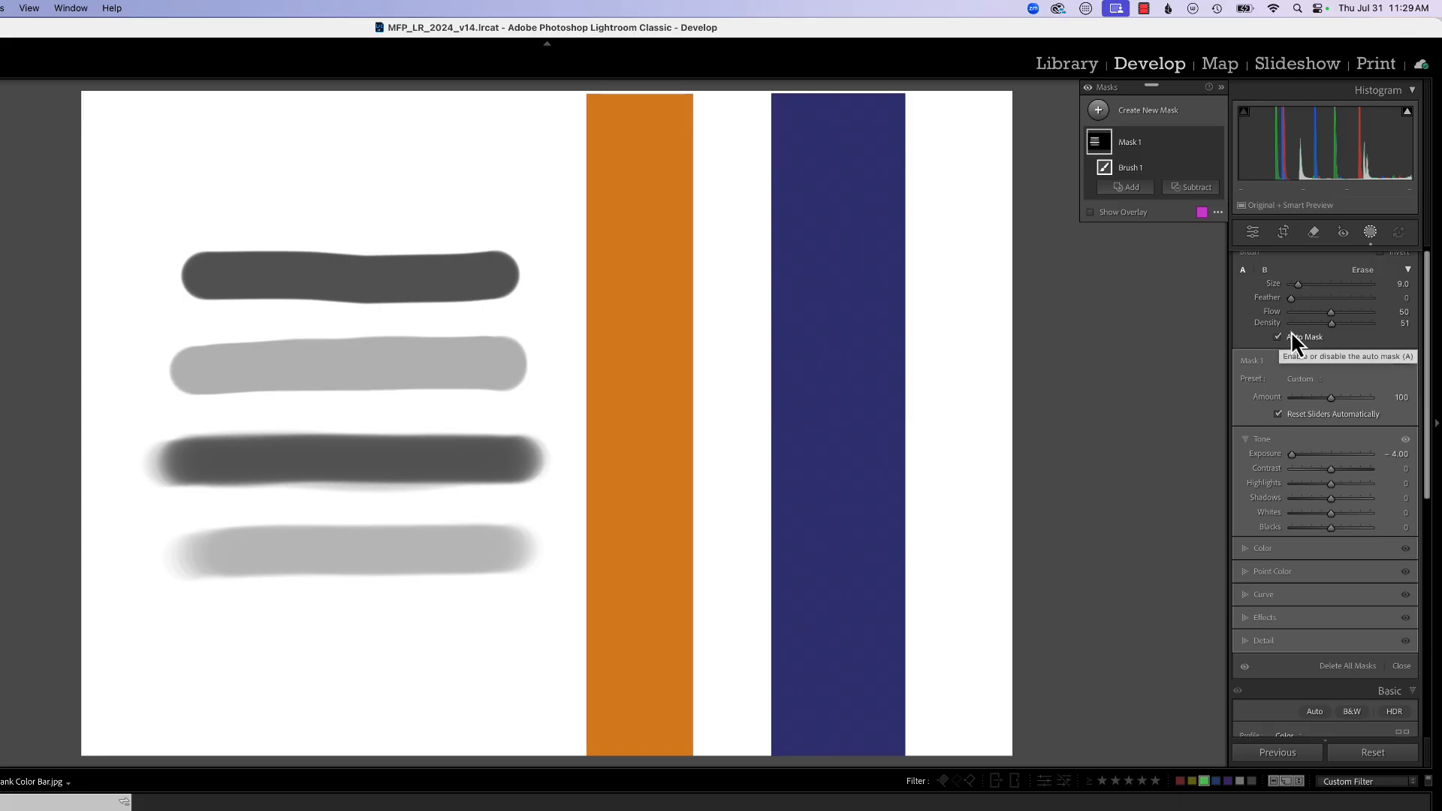
Set the brush flow and density to 100, and switch Auto Mask off and on again
{"action": "left_click_drag", "start_coordinate": [1331, 311], "coordinate": [1390, 323]}
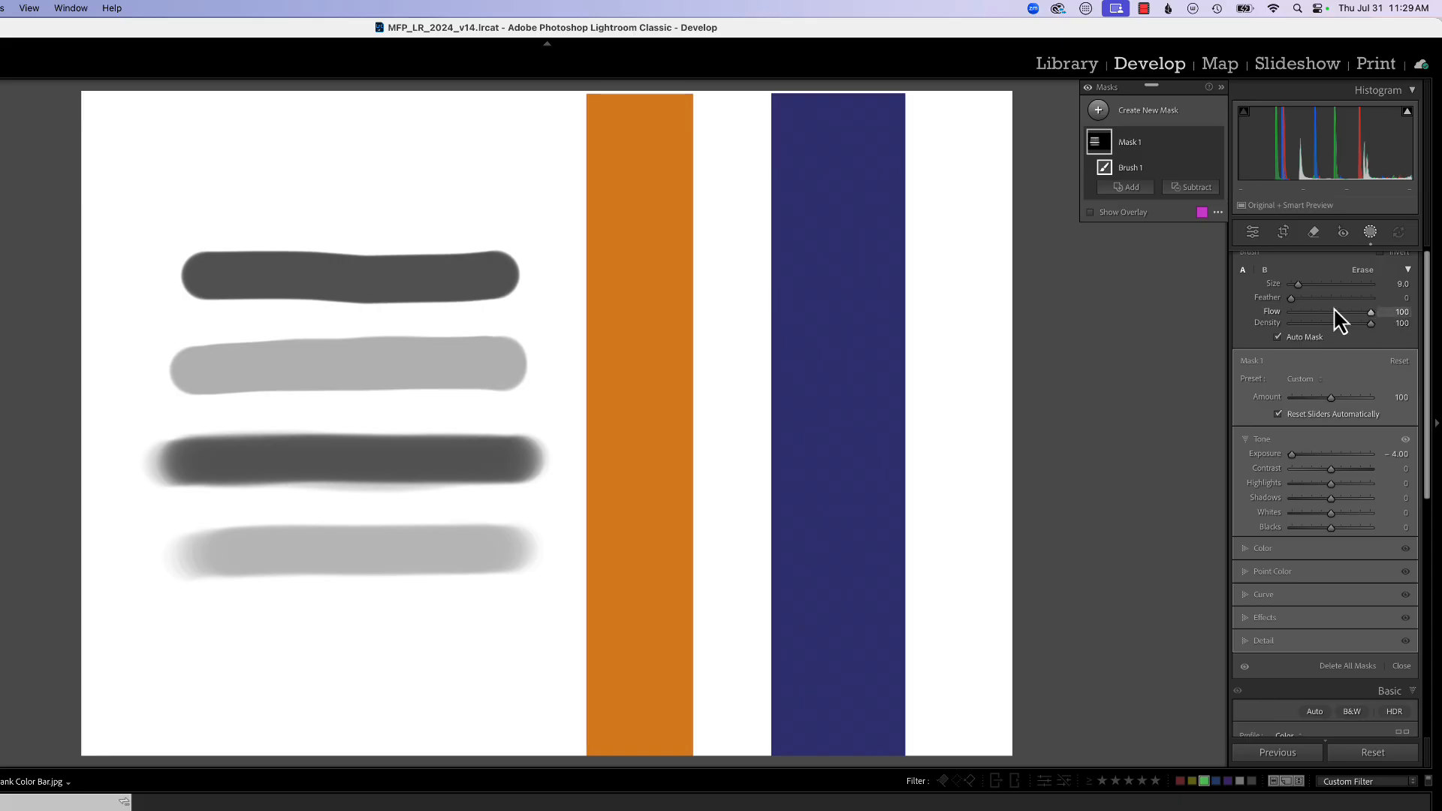
{"action": "left_click", "coordinate": [1277, 337]}
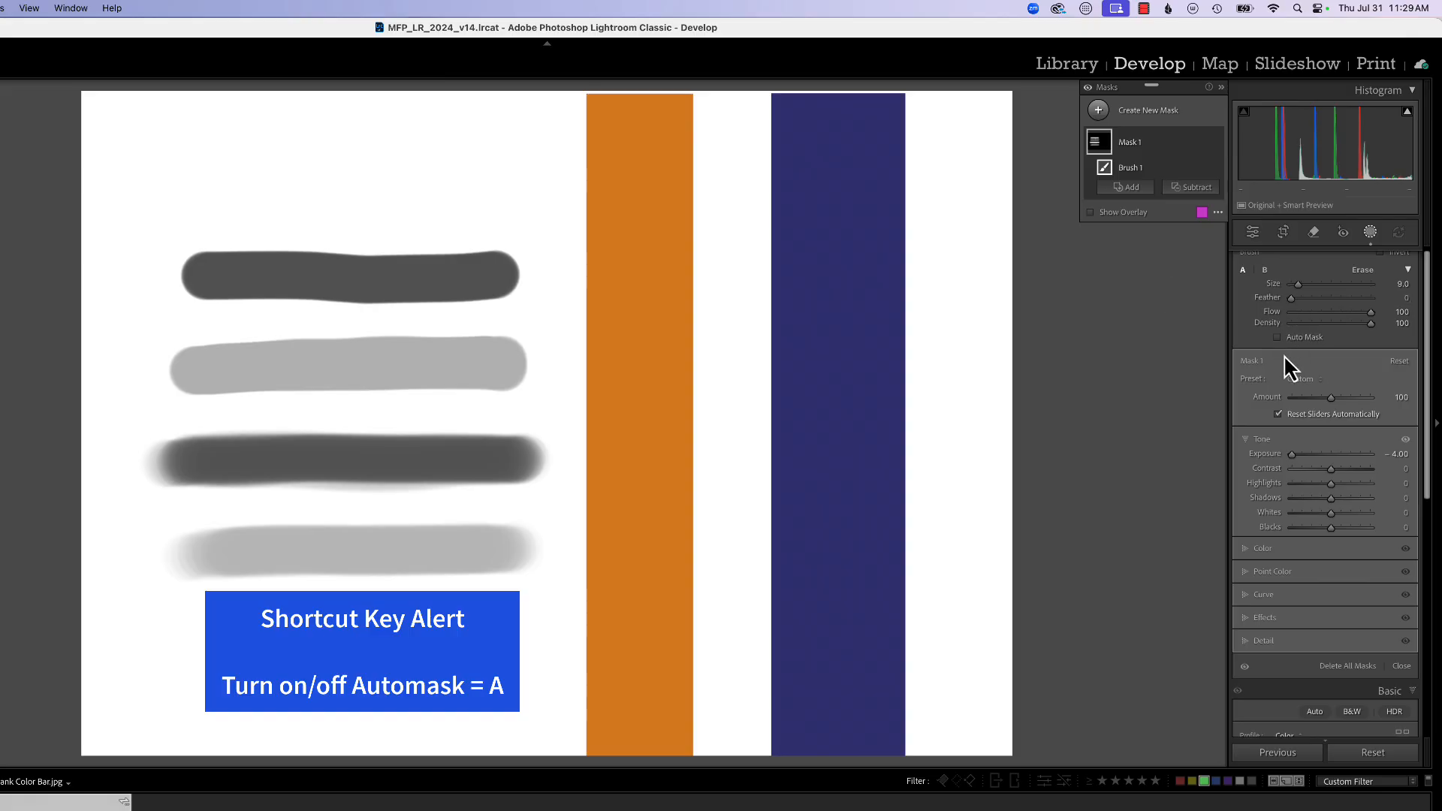
{"action": "left_click", "coordinate": [1278, 338]}
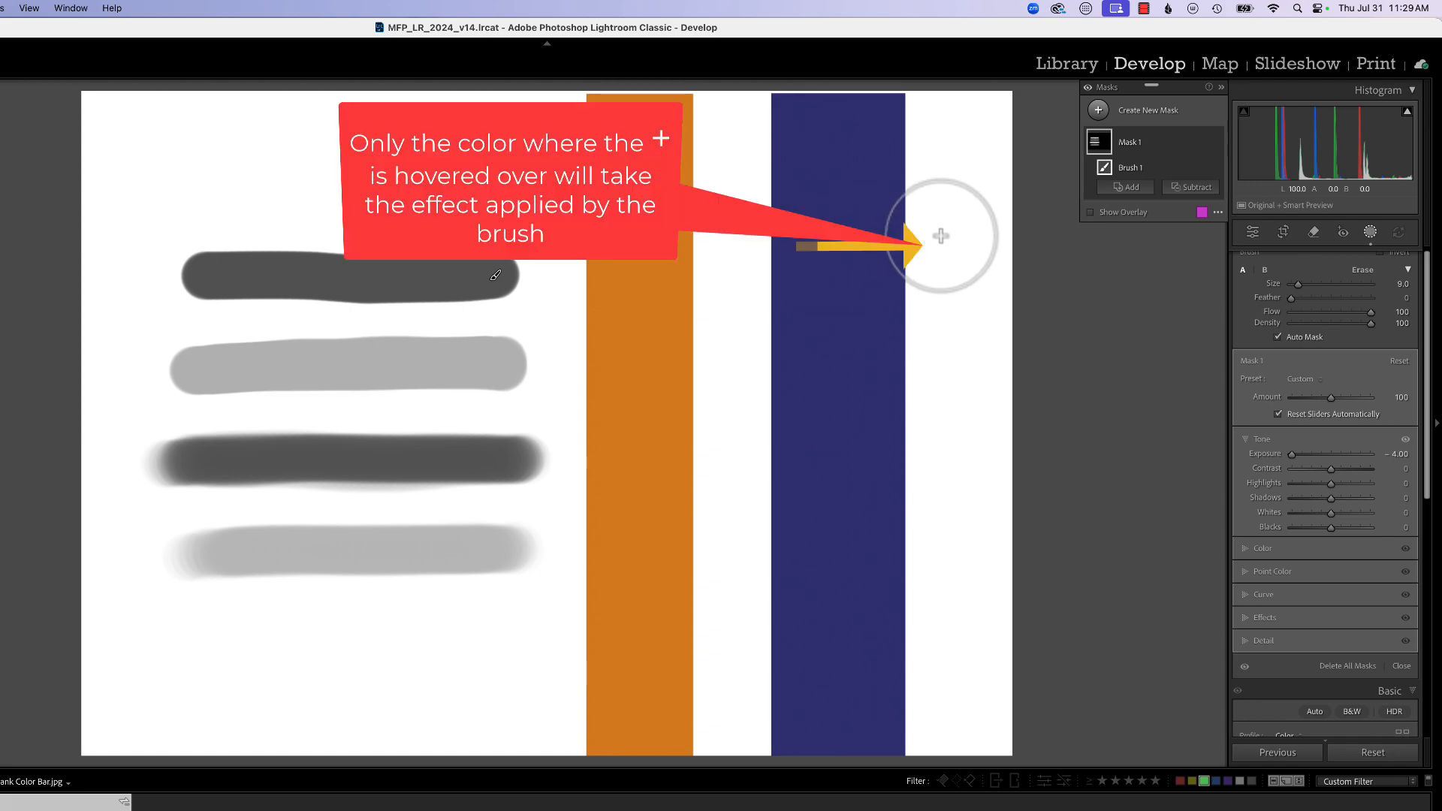
With Auto Mask on, paint vertical strokes along the edges of the blue and orange bars, starting on white, blue, white and orange
{"action": "mouse_move", "coordinate": [941, 236]}
{"action": "left_mouse_down"}
{"action": "mouse_move", "coordinate": [918, 372]}
{"action": "mouse_move", "coordinate": [932, 518]}
{"action": "mouse_move", "coordinate": [918, 557]}
{"action": "left_mouse_up"}
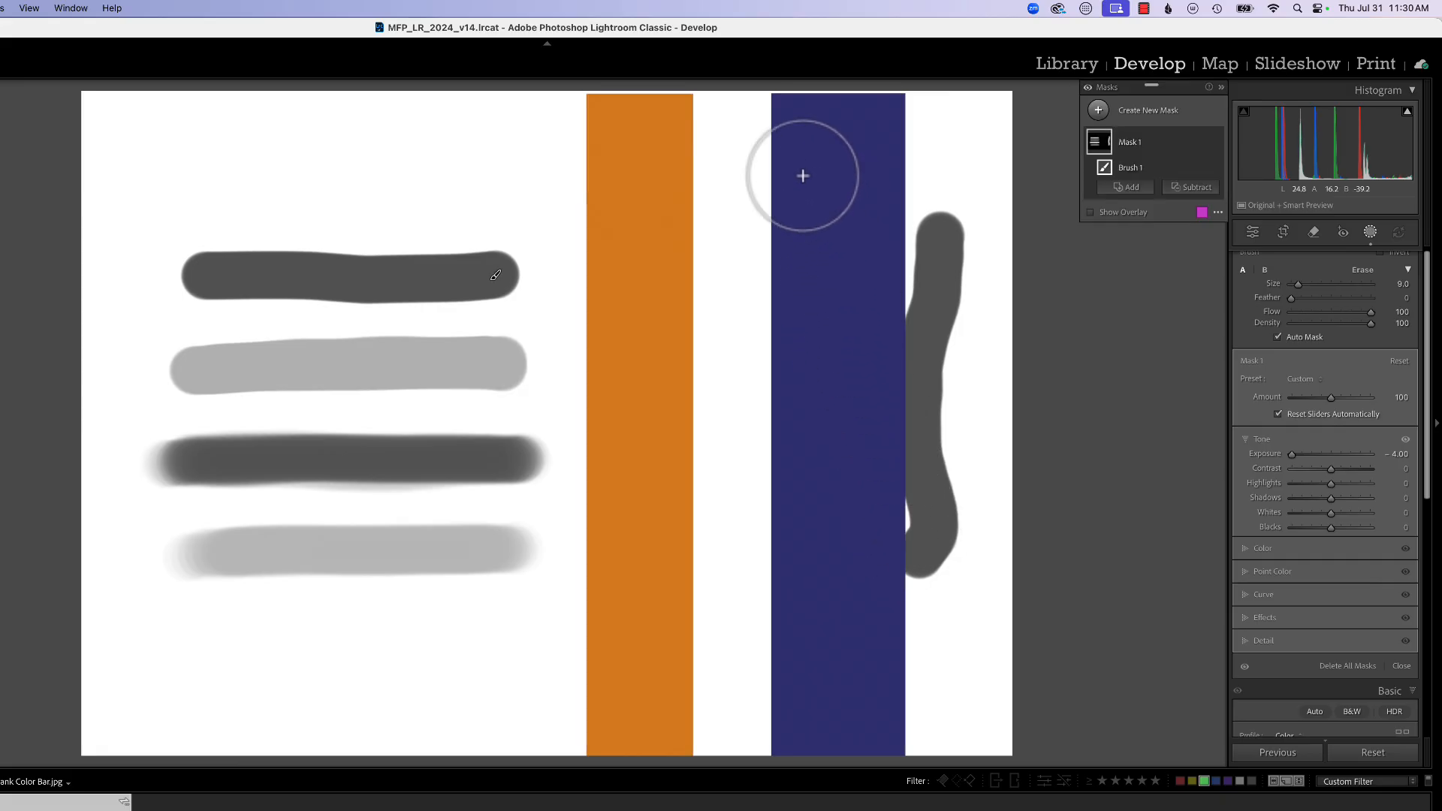
{"action": "left_click_drag", "start_coordinate": [804, 176], "coordinate": [781, 431]}
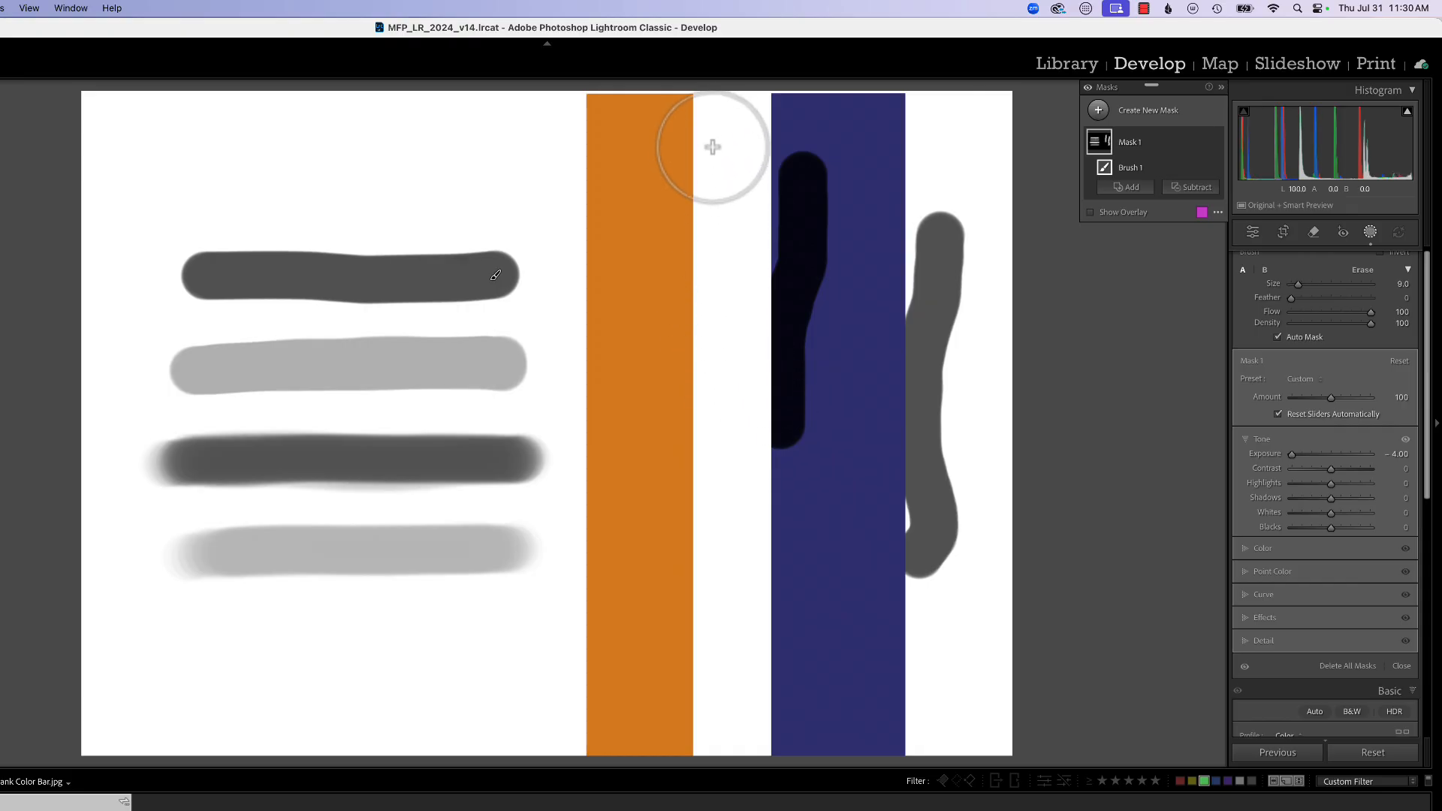
{"action": "left_click_drag", "start_coordinate": [702, 138], "coordinate": [679, 446]}
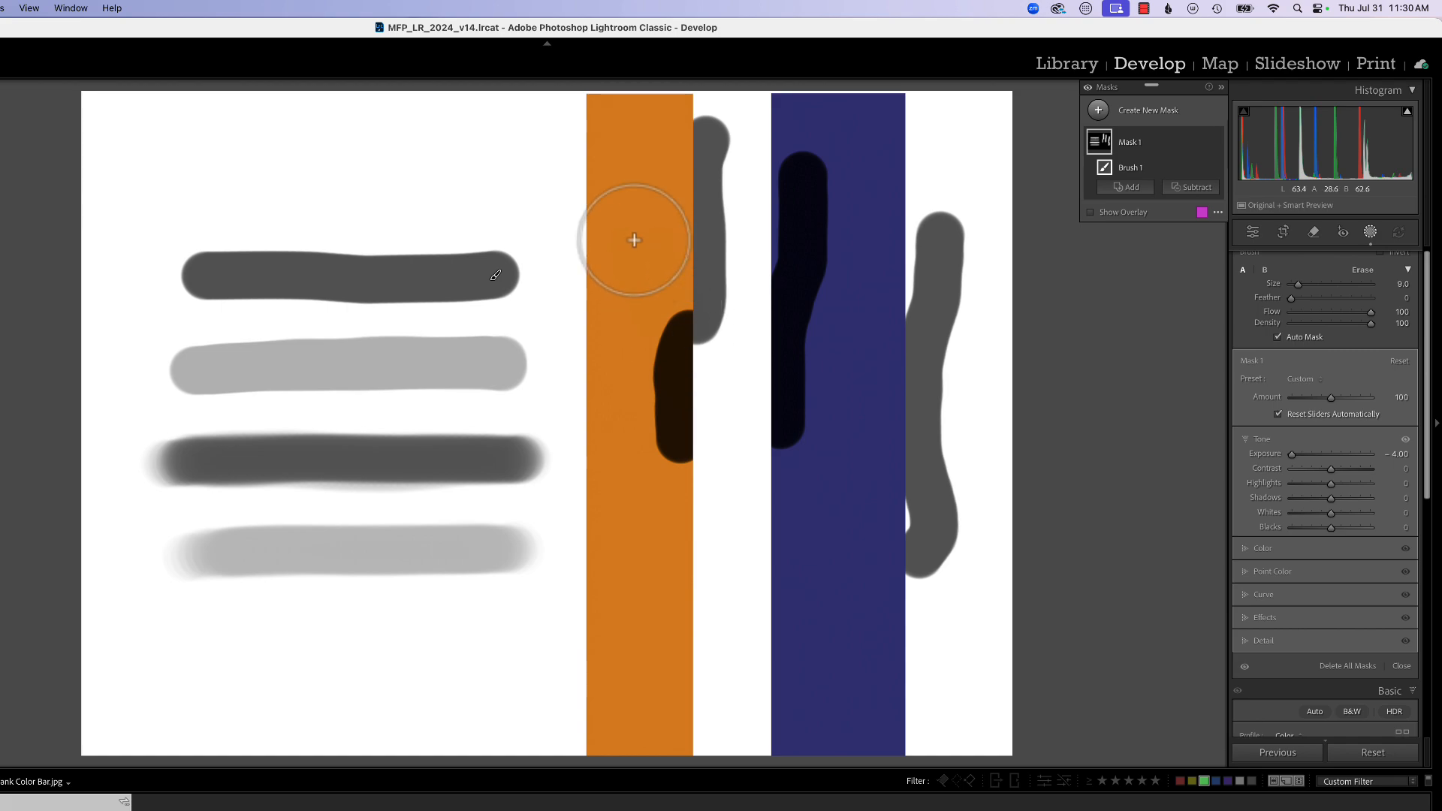
{"action": "mouse_move", "coordinate": [609, 218]}
{"action": "left_mouse_down"}
{"action": "mouse_move", "coordinate": [600, 436]}
{"action": "mouse_move", "coordinate": [612, 335]}
{"action": "mouse_move", "coordinate": [603, 178]}
{"action": "mouse_move", "coordinate": [634, 166]}
{"action": "mouse_move", "coordinate": [612, 172]}
{"action": "mouse_move", "coordinate": [601, 204]}
{"action": "mouse_move", "coordinate": [613, 354]}
{"action": "left_mouse_up"}
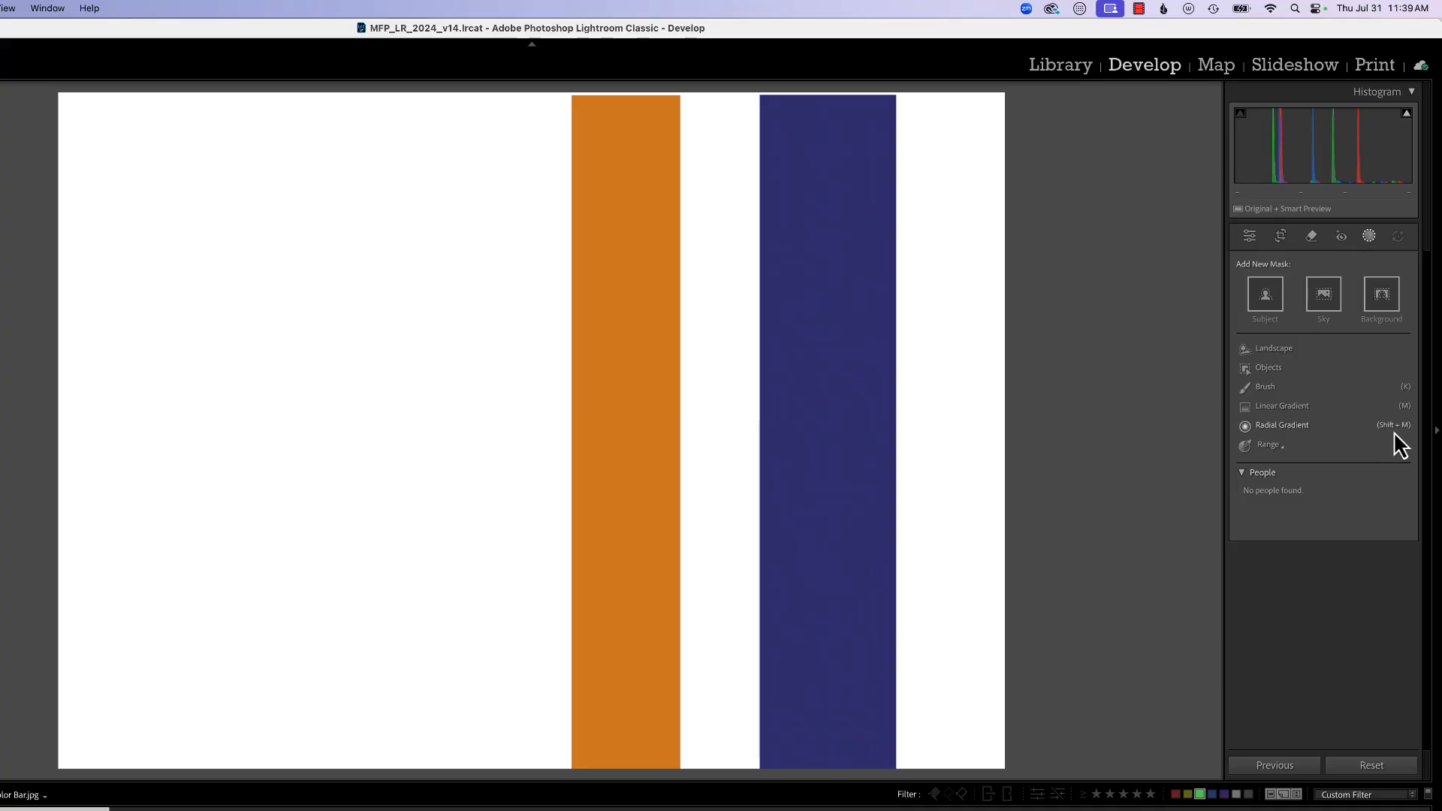
Draw an elliptical radial gradient mask on the white area beside the orange bar and fine-tune its width and height
{"action": "left_click", "coordinate": [1313, 425]}
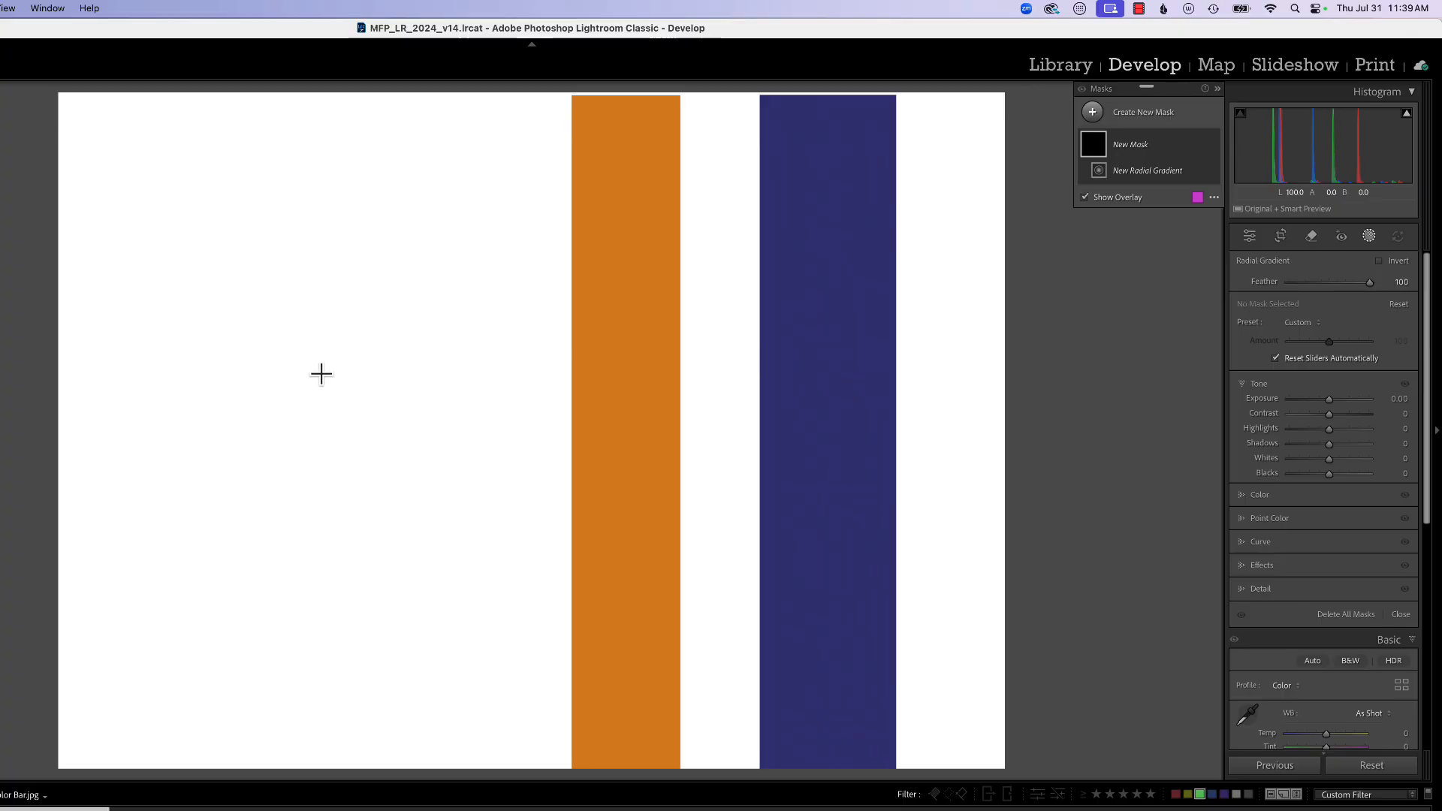
{"action": "left_click_drag", "start_coordinate": [320, 373], "coordinate": [470, 485]}
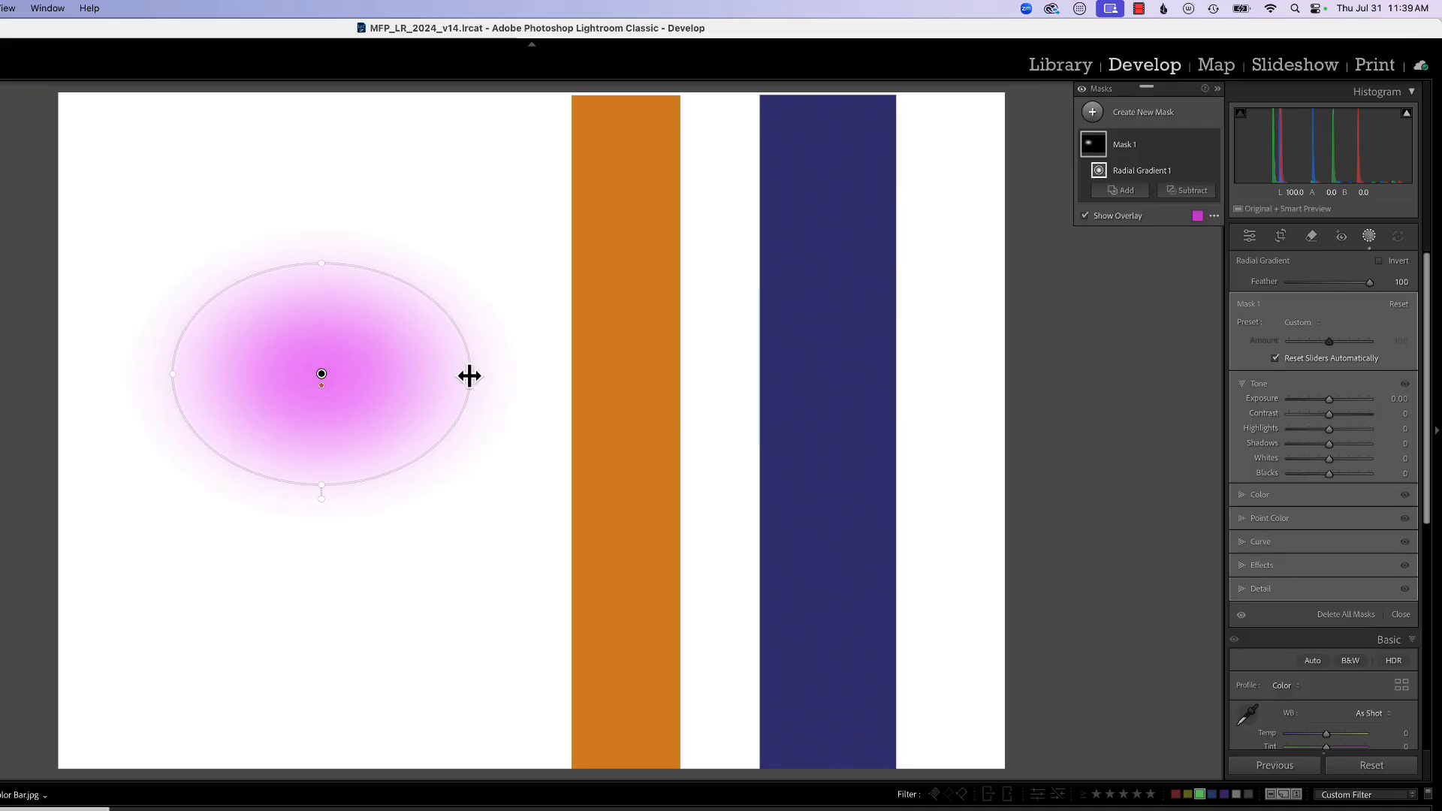
{"action": "mouse_move", "coordinate": [470, 374]}
{"action": "left_mouse_down"}
{"action": "mouse_move", "coordinate": [540, 373]}
{"action": "mouse_move", "coordinate": [472, 374]}
{"action": "left_mouse_up"}
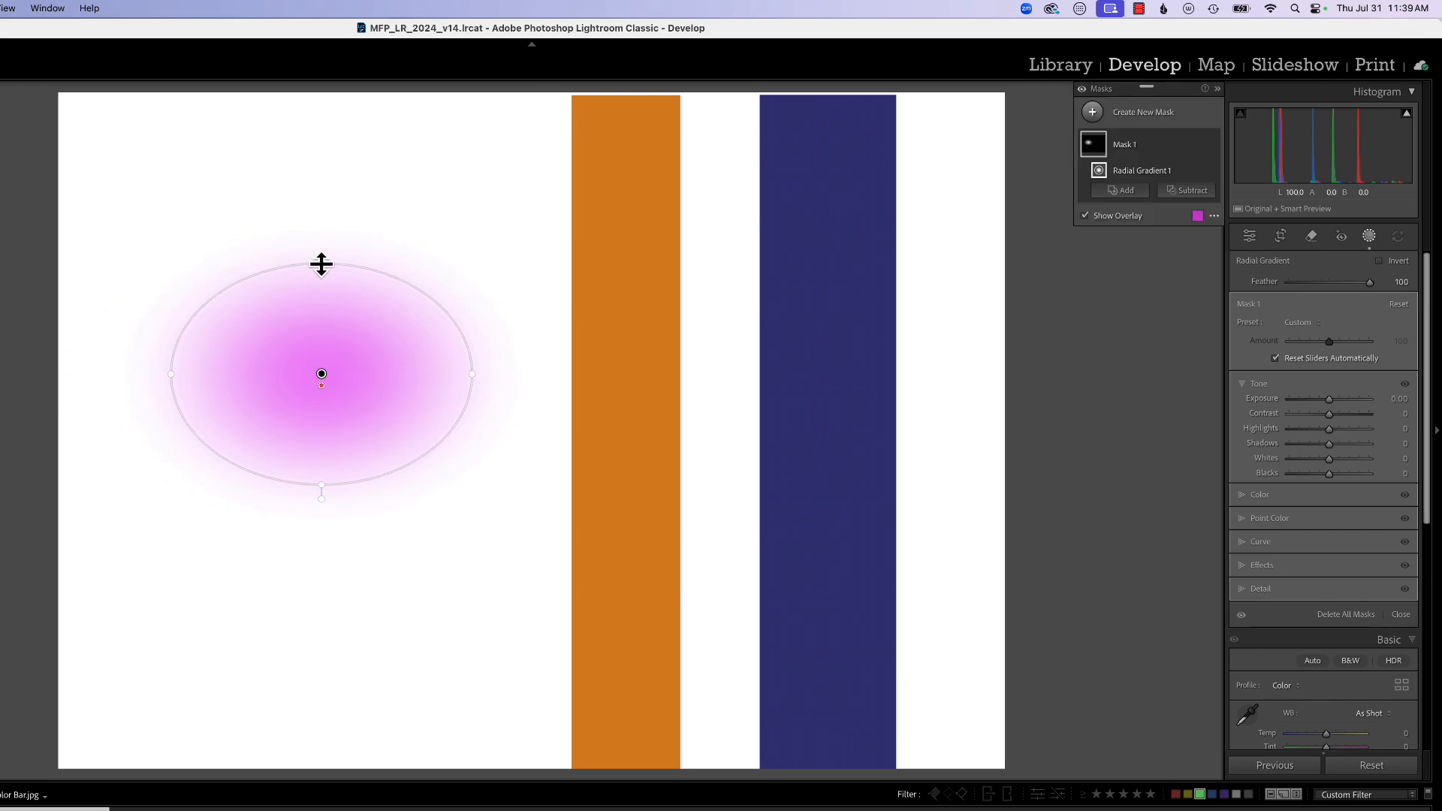
{"action": "mouse_move", "coordinate": [322, 264]}
{"action": "left_mouse_down"}
{"action": "mouse_move", "coordinate": [321, 231]}
{"action": "mouse_move", "coordinate": [322, 263]}
{"action": "left_mouse_up"}
Try rotating the radial gradient, scale it down proportionally, and adjust its upper and lower edges individually to flatten the ellipse
{"action": "mouse_move", "coordinate": [321, 496]}
{"action": "left_mouse_down"}
{"action": "mouse_move", "coordinate": [435, 428]}
{"action": "mouse_move", "coordinate": [321, 511]}
{"action": "left_mouse_up"}
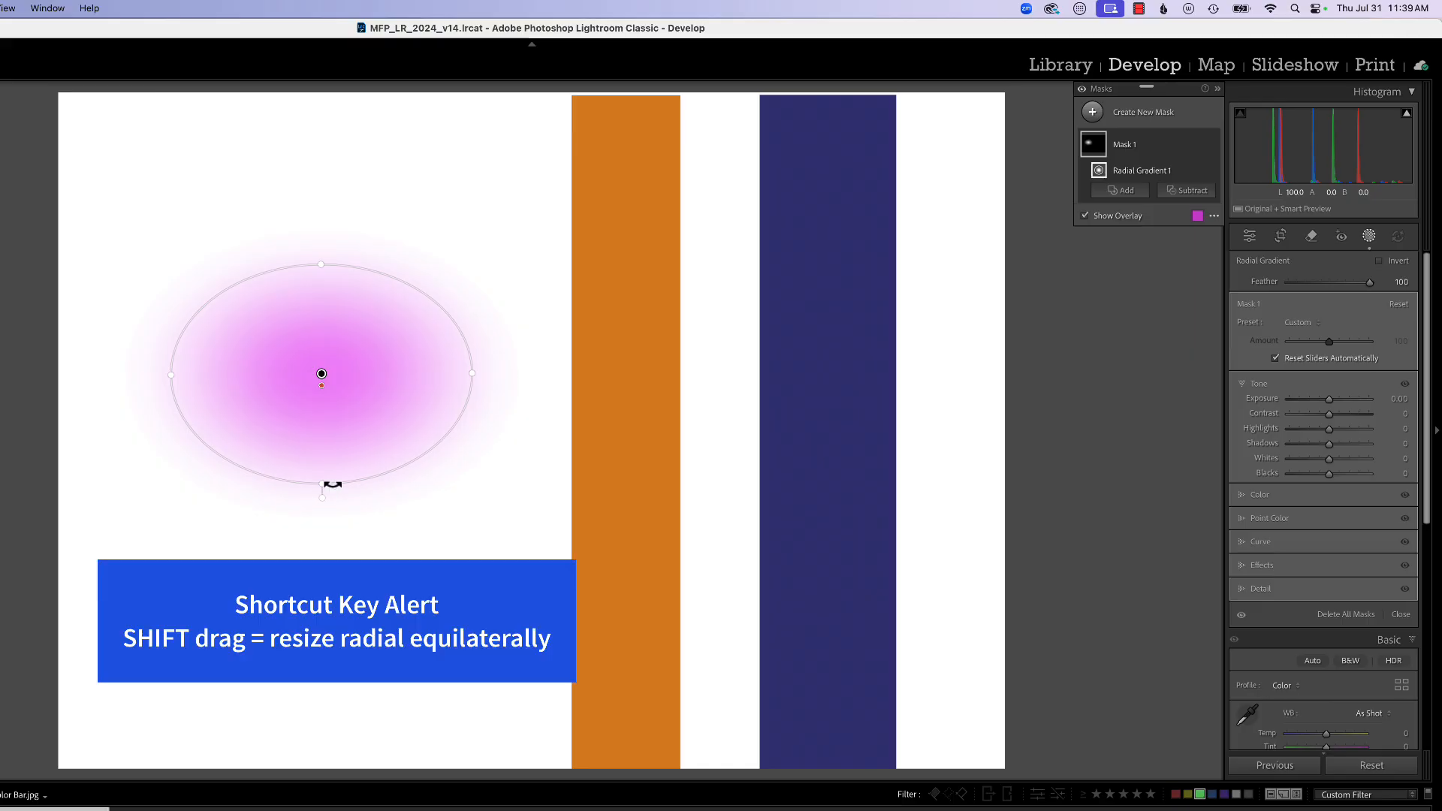
{"action": "mouse_move", "coordinate": [473, 374]}
{"action": "left_mouse_down"}
{"action": "mouse_move", "coordinate": [548, 374]}
{"action": "mouse_move", "coordinate": [395, 406]}
{"action": "mouse_move", "coordinate": [464, 390]}
{"action": "left_mouse_up"}
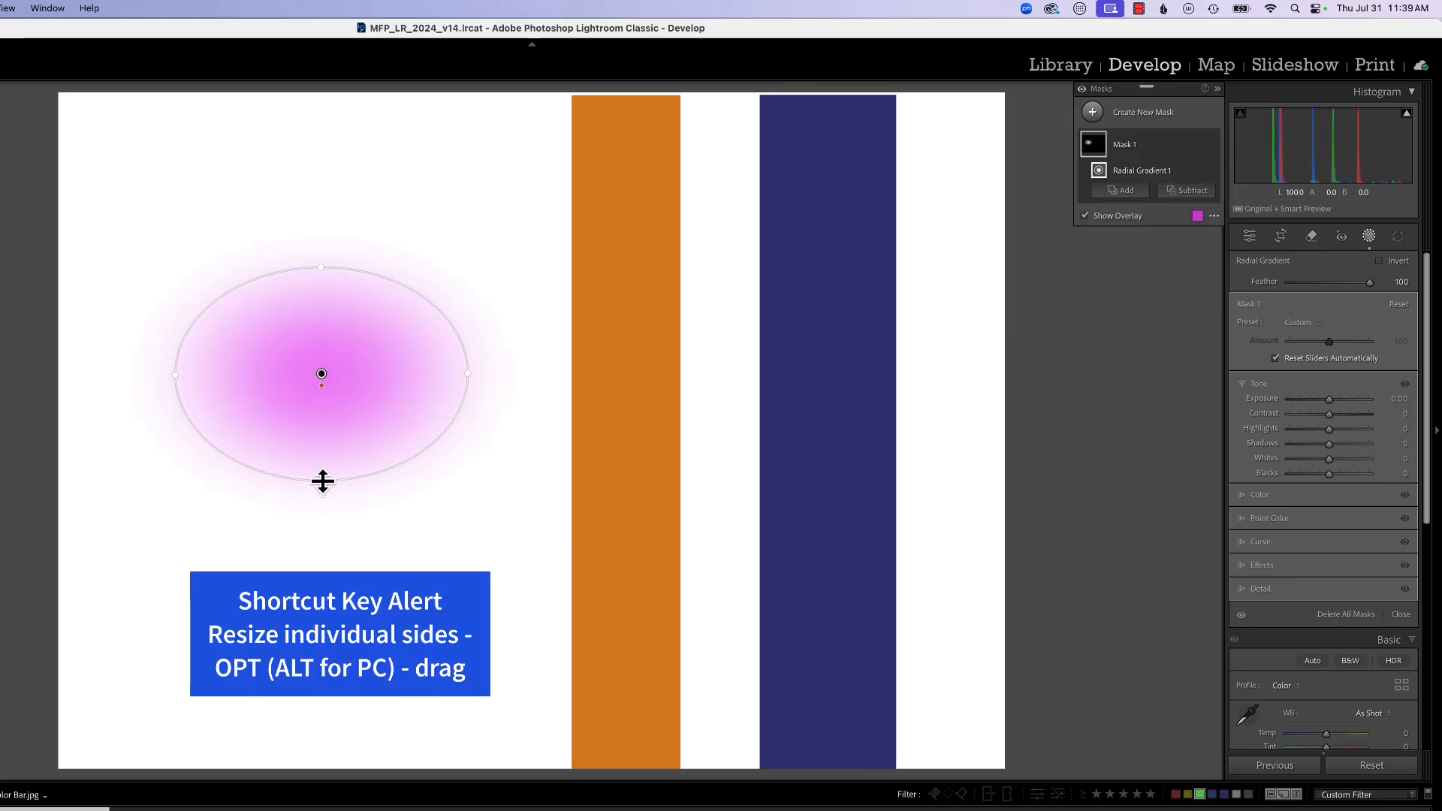
{"action": "left_click_drag", "start_coordinate": [323, 482], "coordinate": [325, 543]}
{"action": "left_click_drag", "start_coordinate": [325, 550], "coordinate": [323, 500]}
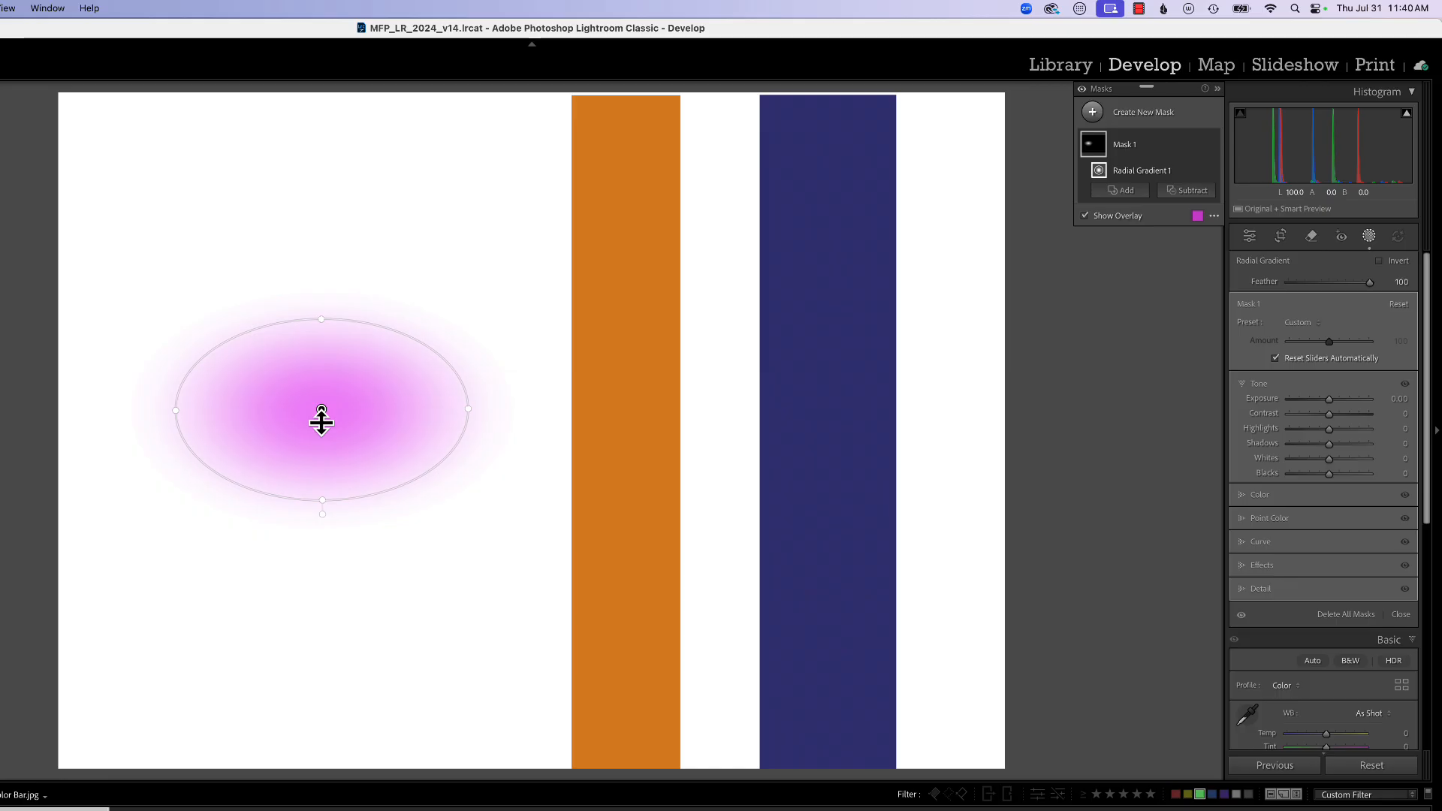
Set the radial gradient's feather to 64 and its exposure to -4.00, and raise the feather to 100
{"action": "left_click_drag", "start_coordinate": [322, 419], "coordinate": [324, 458]}
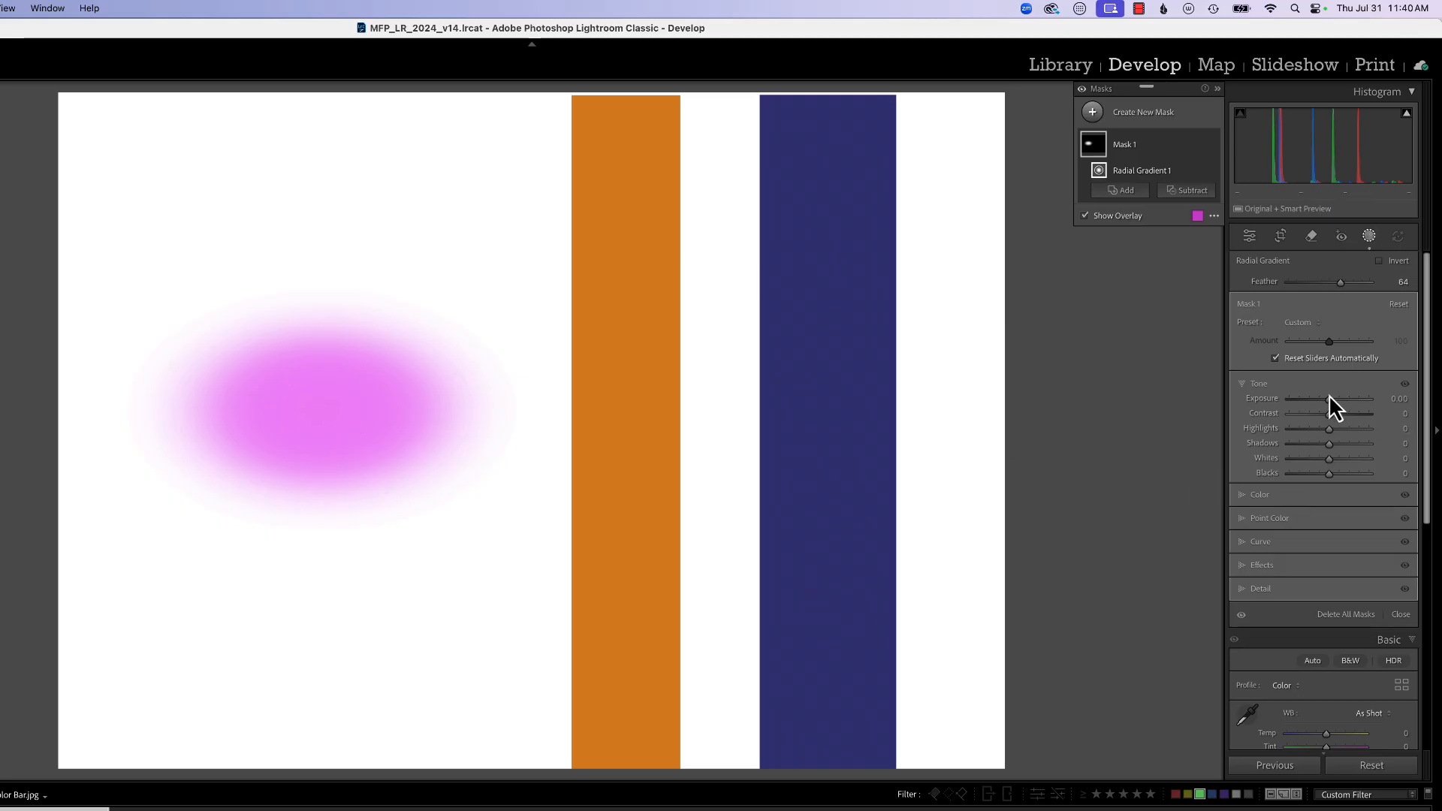
{"action": "left_click_drag", "start_coordinate": [1329, 395], "coordinate": [1268, 423]}
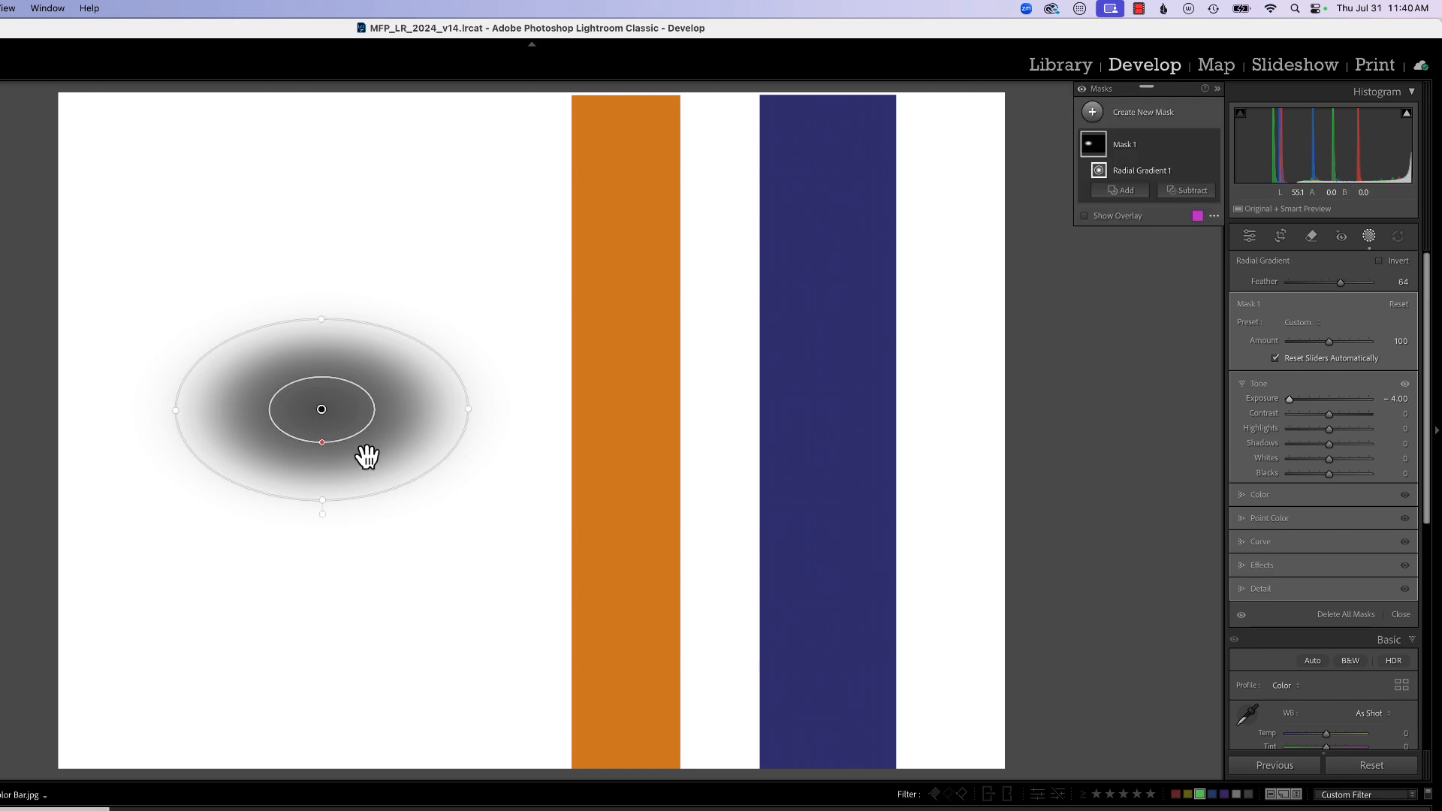
{"action": "left_click_drag", "start_coordinate": [319, 442], "coordinate": [321, 409]}
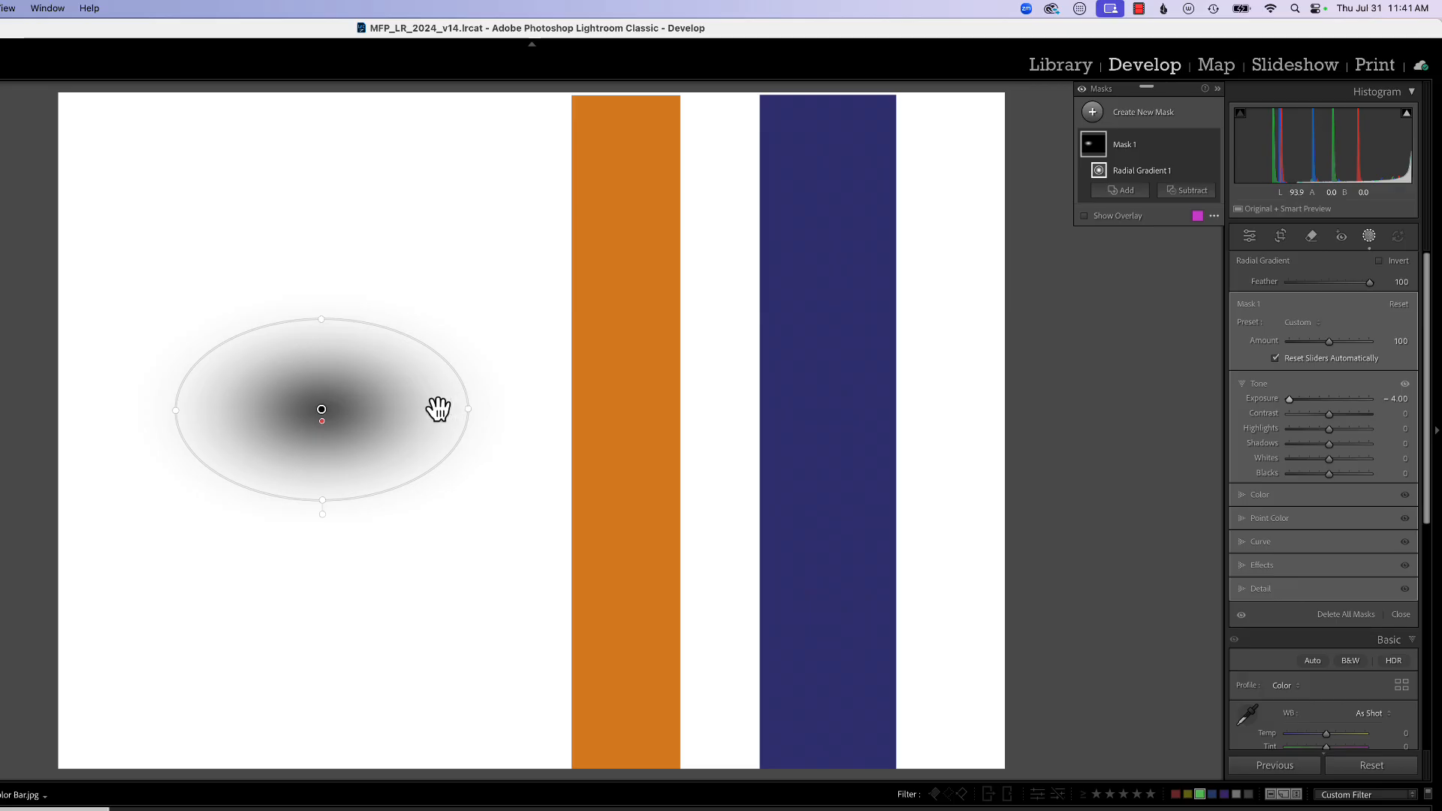
{"action": "mouse_move", "coordinate": [322, 317]}
{"action": "left_mouse_down"}
{"action": "mouse_move", "coordinate": [322, 344]}
{"action": "mouse_move", "coordinate": [325, 313]}
{"action": "left_mouse_up"}
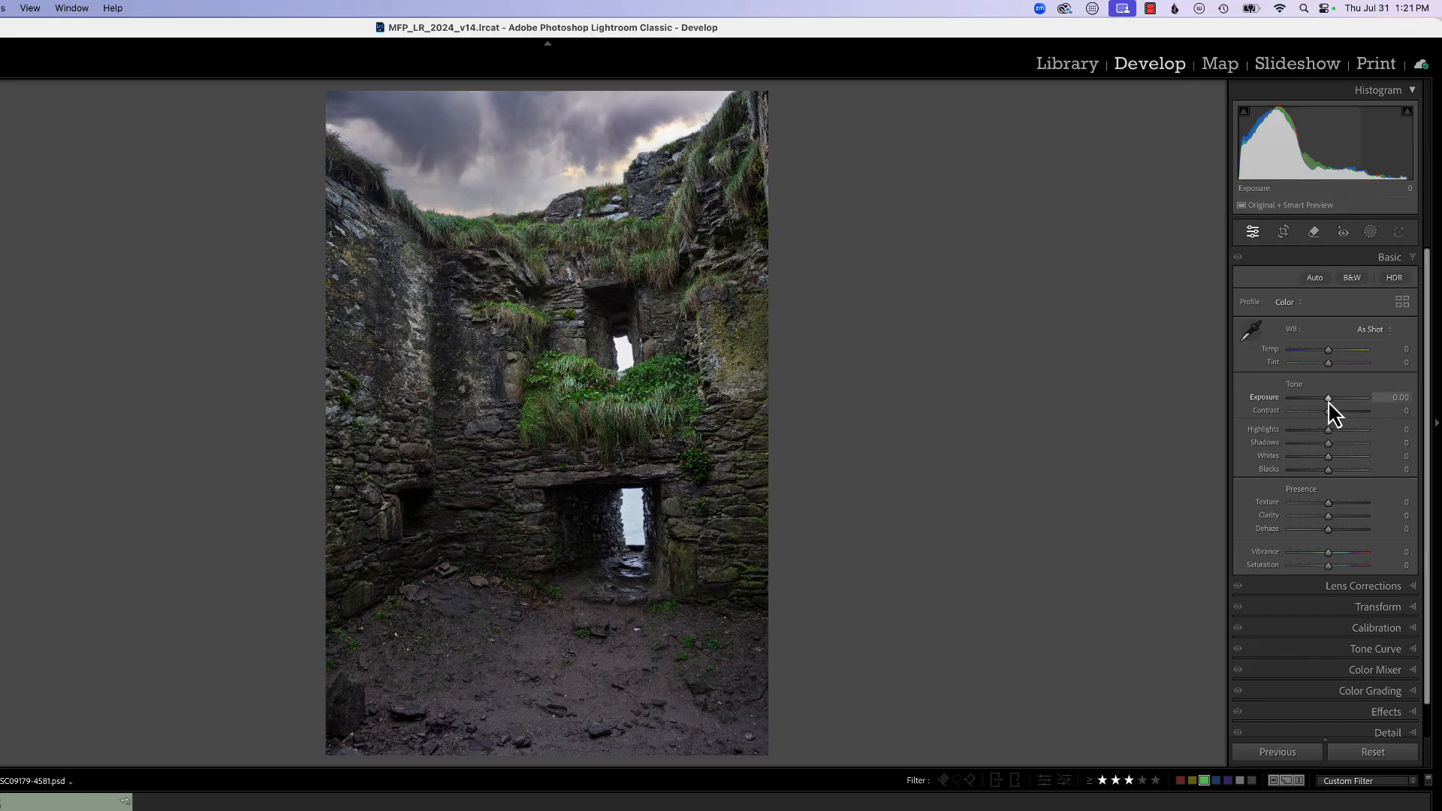
On the stone ruin photo, set exposure to +0.25, shadows to +20, blacks to -31 and whites to +37
{"action": "left_click_drag", "start_coordinate": [1329, 404], "coordinate": [1331, 405]}
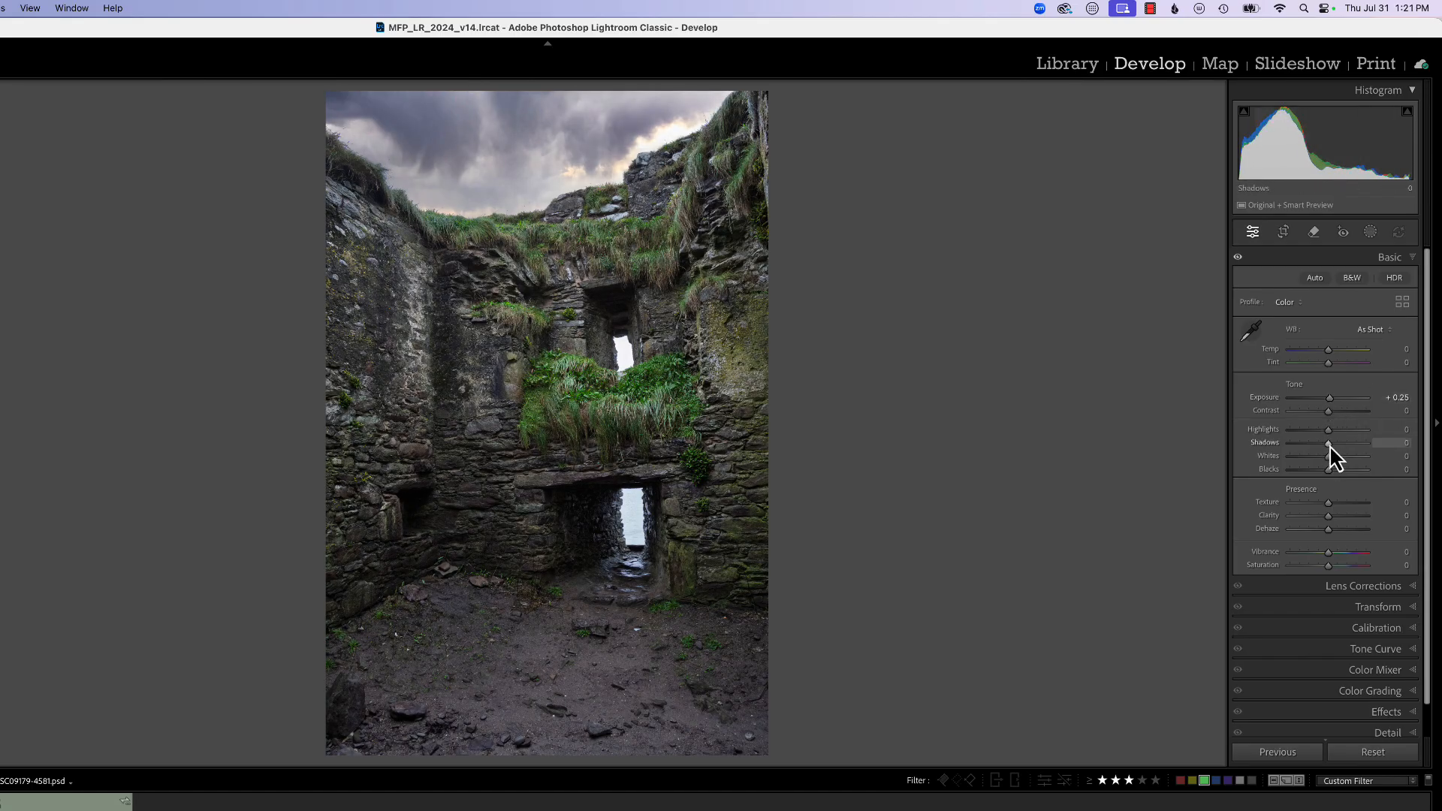
{"action": "left_click_drag", "start_coordinate": [1330, 445], "coordinate": [1316, 476]}
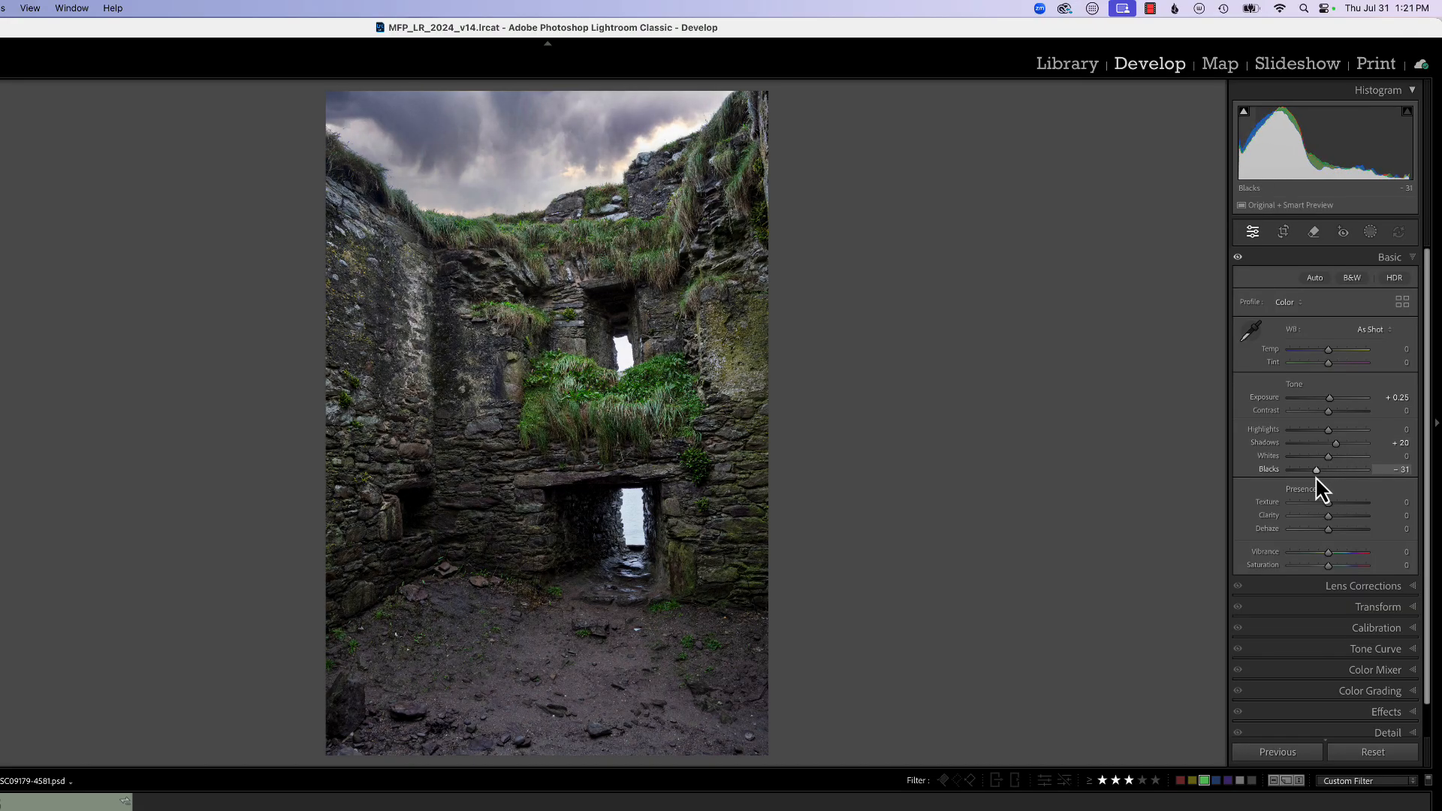
{"action": "left_click_drag", "start_coordinate": [1331, 463], "coordinate": [1345, 461]}
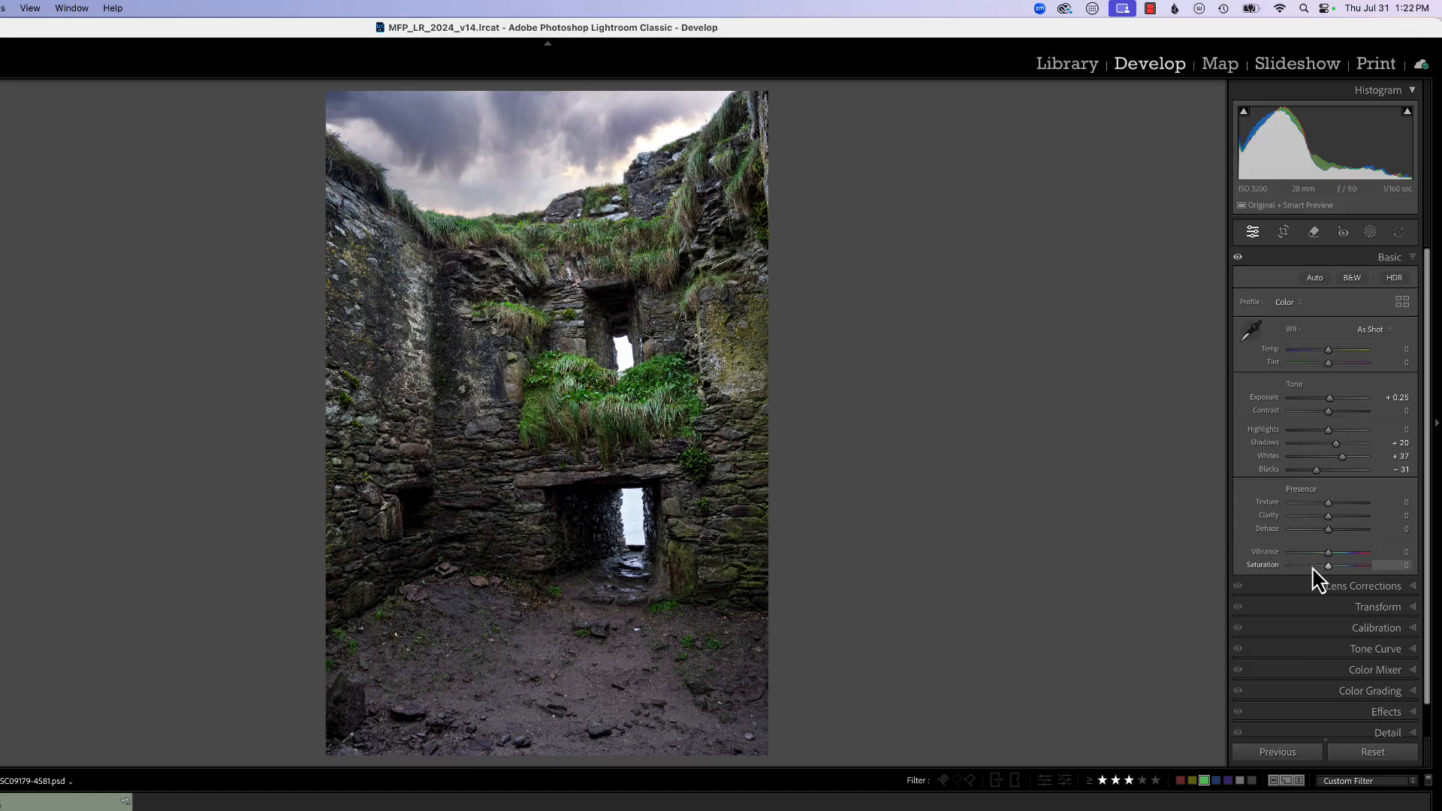
Turn on chromatic aberration removal and lens profile corrections for the ruin photo
{"action": "left_click", "coordinate": [1341, 589]}
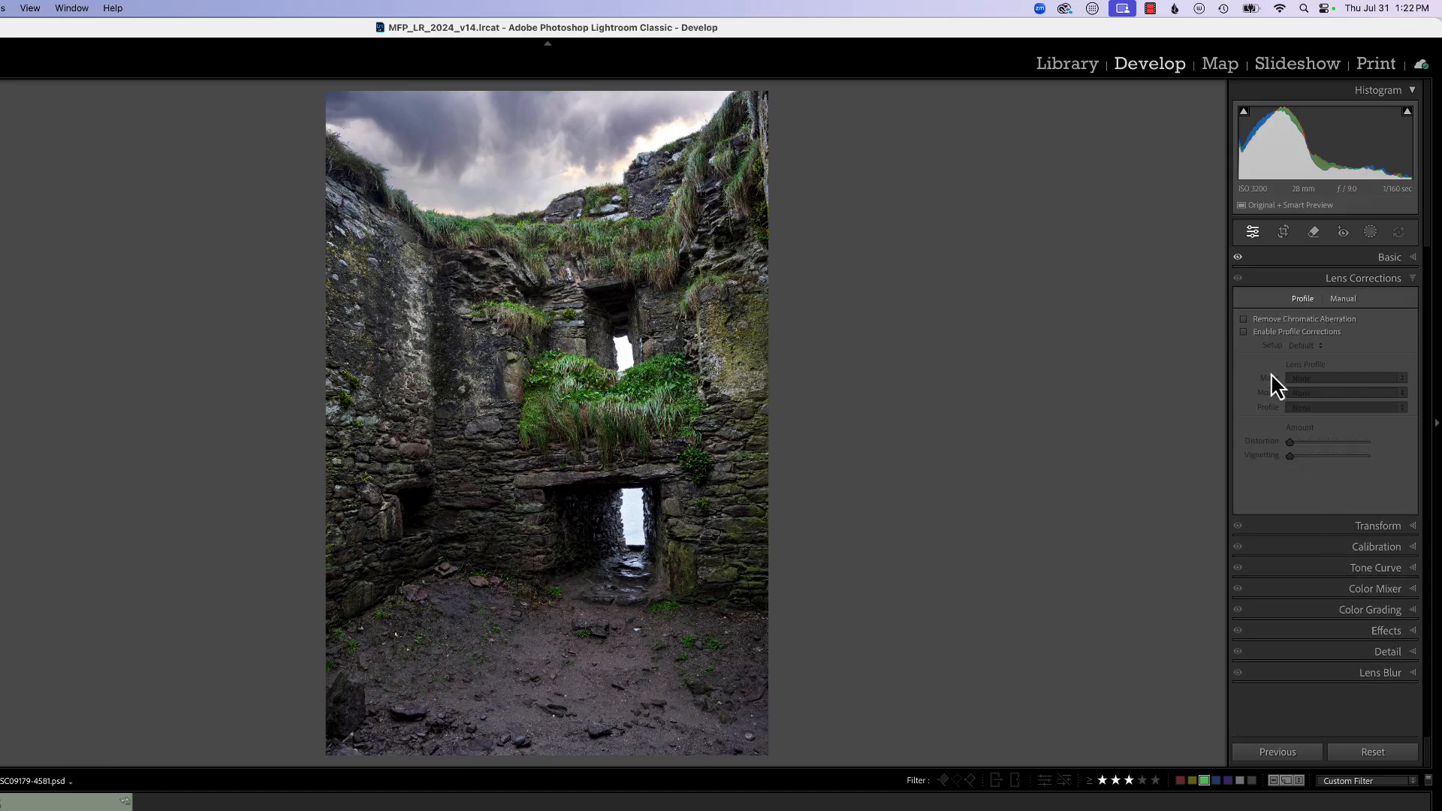
{"action": "left_click", "coordinate": [1244, 319]}
{"action": "left_click", "coordinate": [1243, 331]}
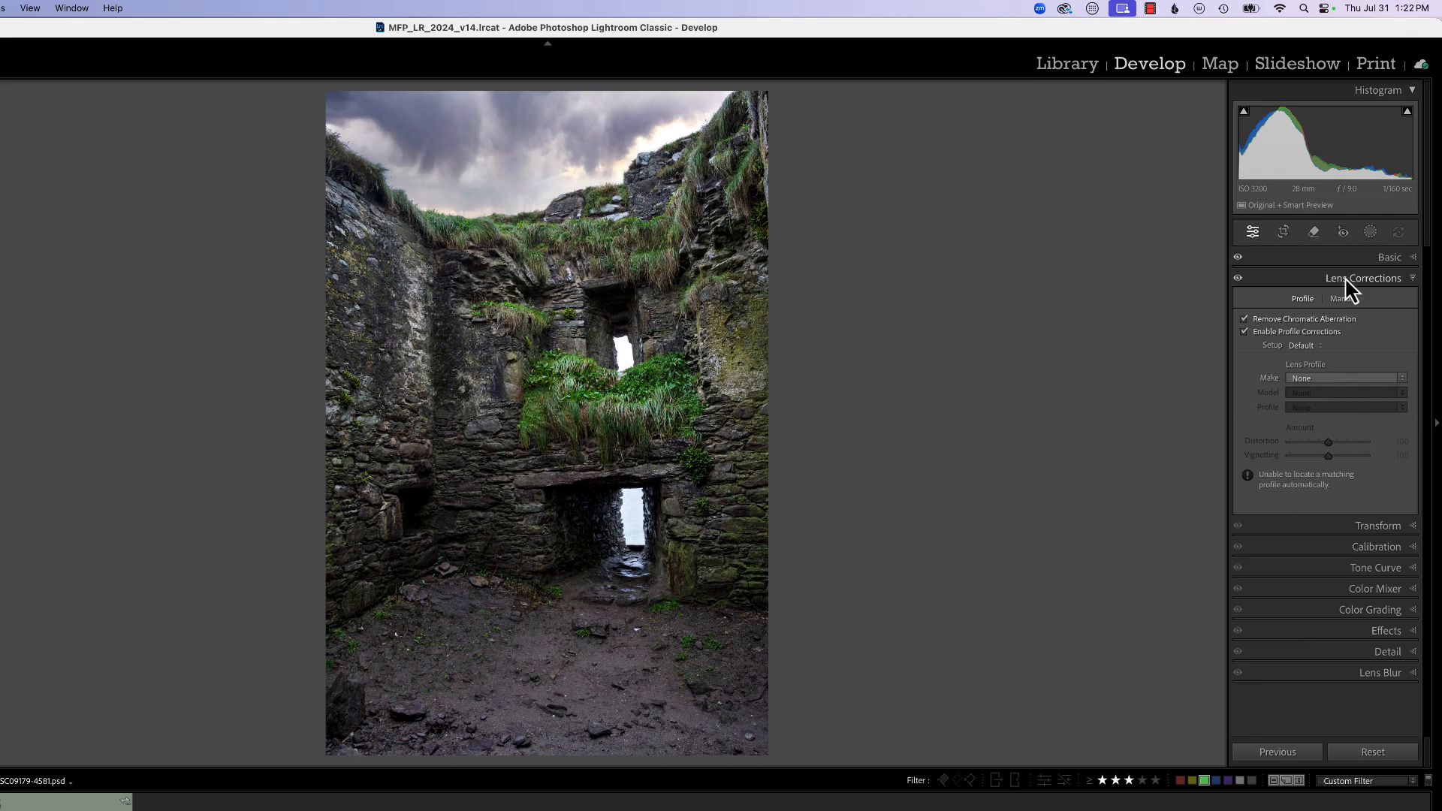
Add a luminance range mask to the ruin photo and sample the stone wall on the left side of the image
{"action": "left_click", "coordinate": [1369, 233]}
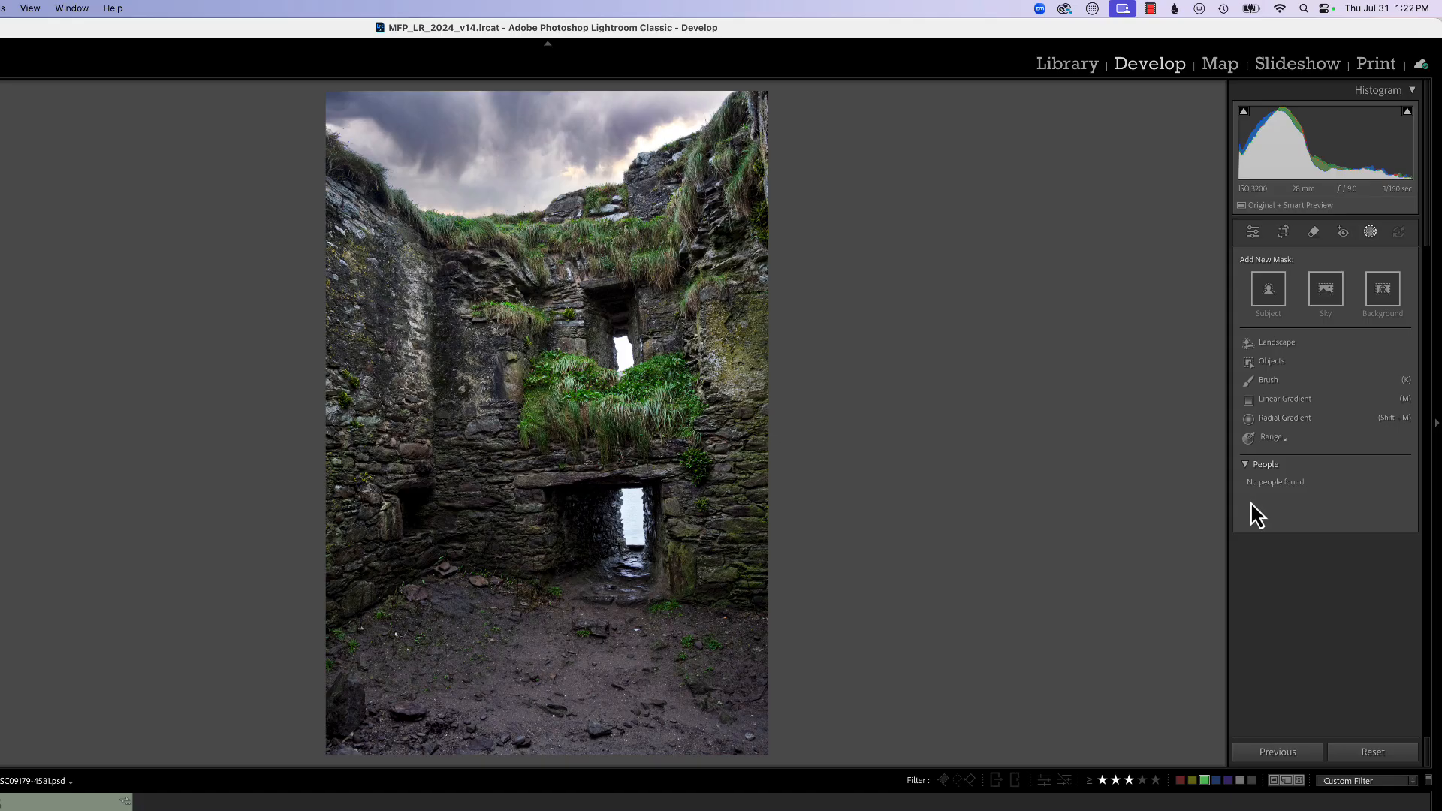
{"action": "left_click", "coordinate": [1274, 438]}
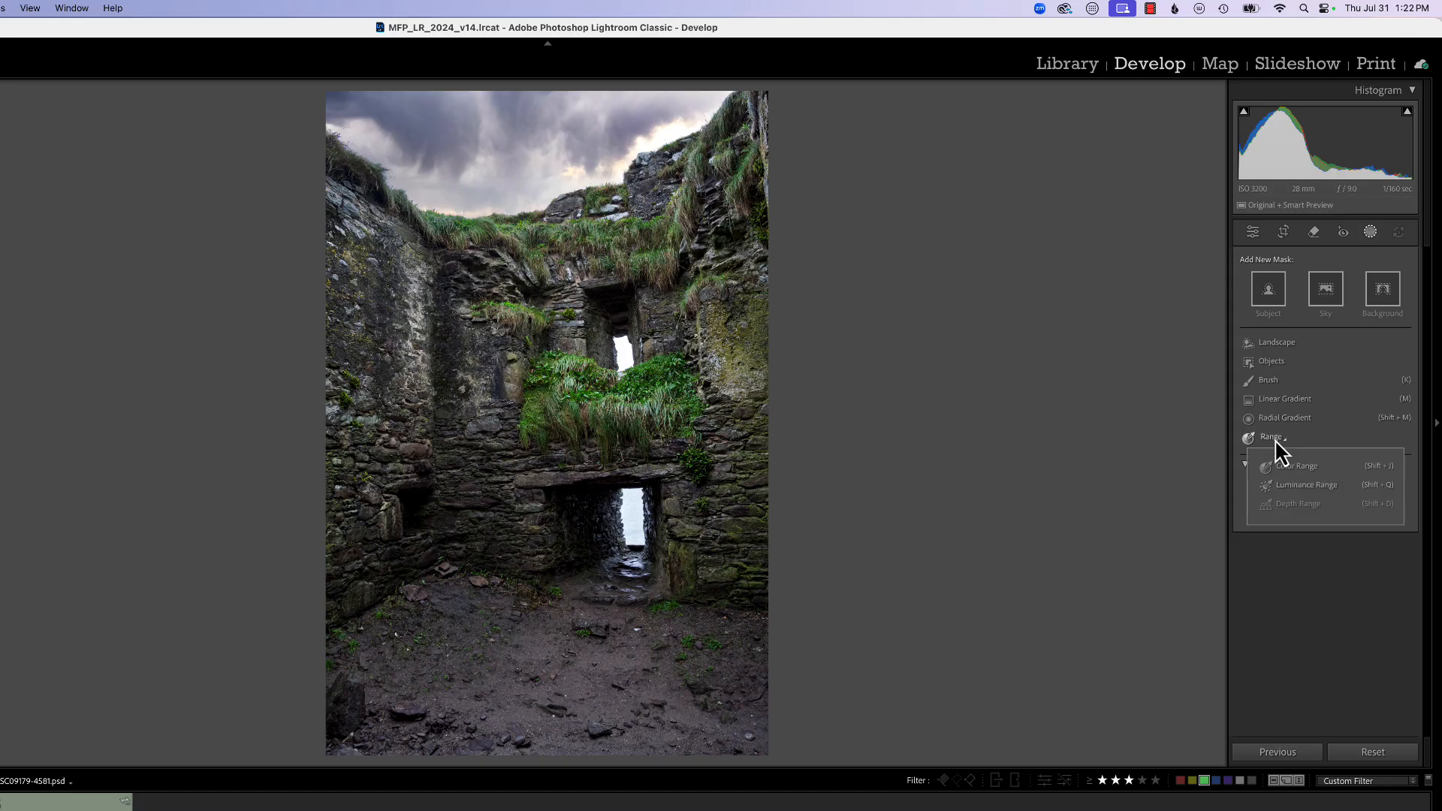
{"action": "left_click", "coordinate": [1295, 488]}
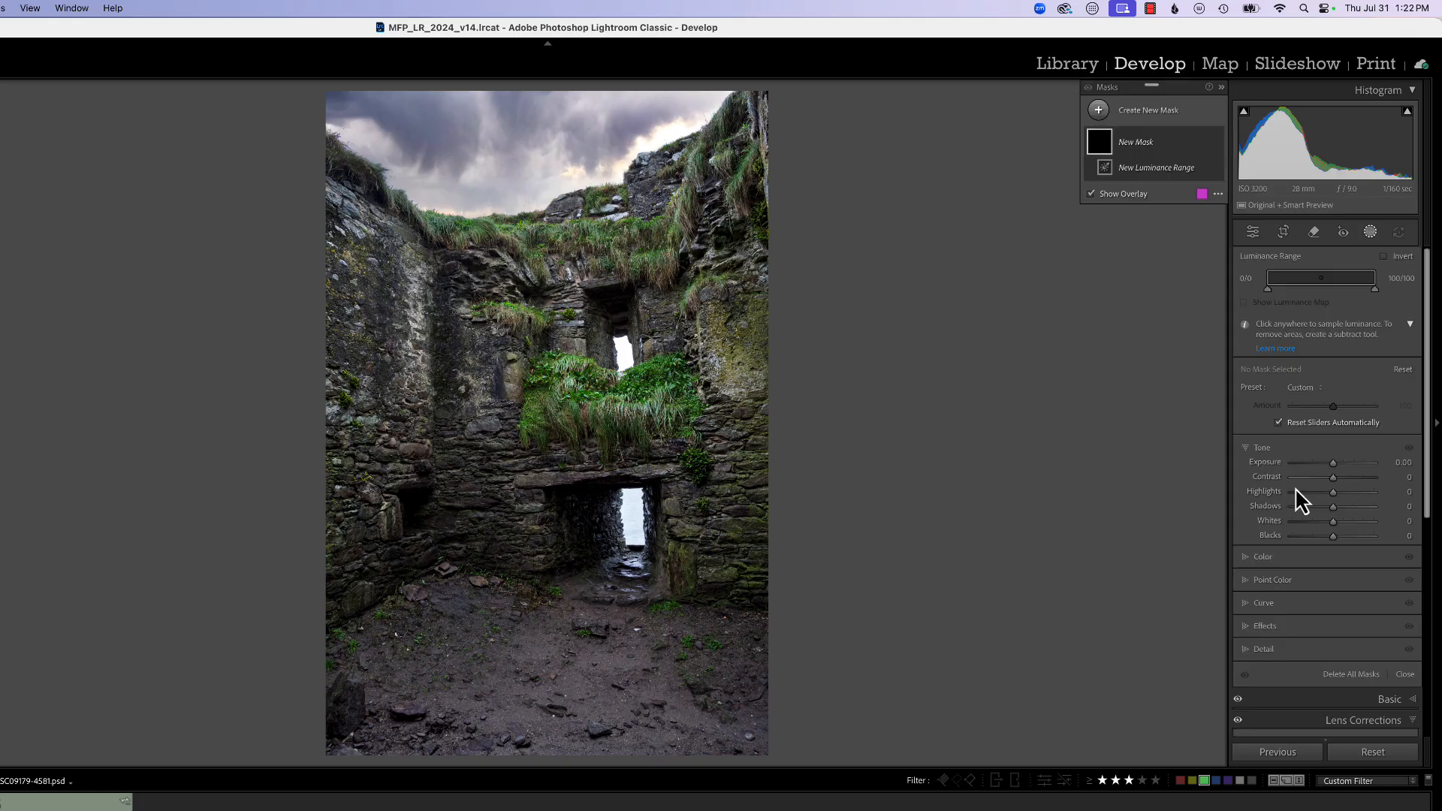
{"action": "left_click", "coordinate": [482, 383]}
Shift the mask's luminance range through the midtones at 33–62, highlights at 71–100 and shadows at 0–26, and back up to an upper limit of 49
{"action": "mouse_move", "coordinate": [1361, 281]}
{"action": "left_mouse_down"}
{"action": "mouse_move", "coordinate": [1281, 292]}
{"action": "mouse_move", "coordinate": [1335, 291]}
{"action": "left_mouse_up"}
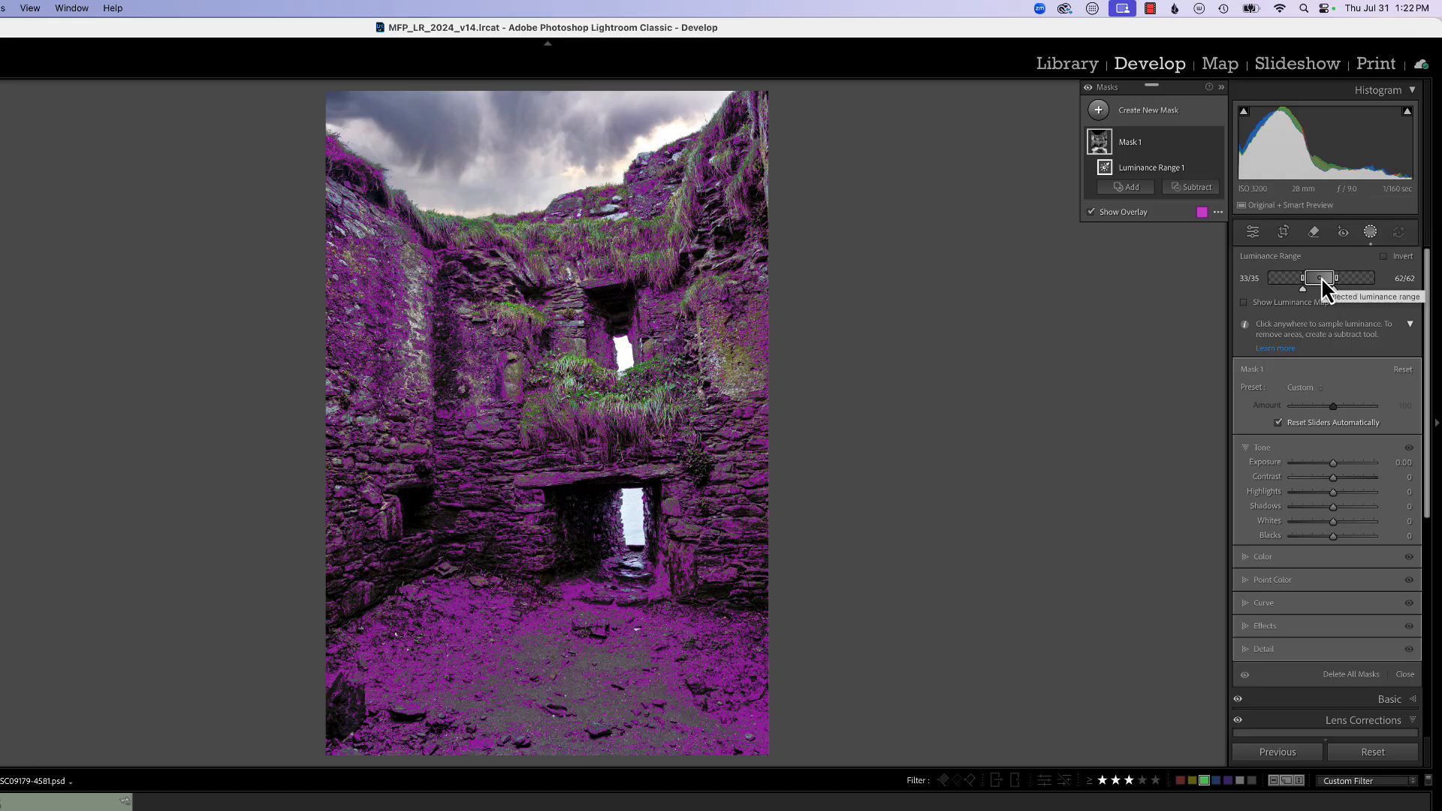
{"action": "left_click_drag", "start_coordinate": [1322, 279], "coordinate": [1367, 286]}
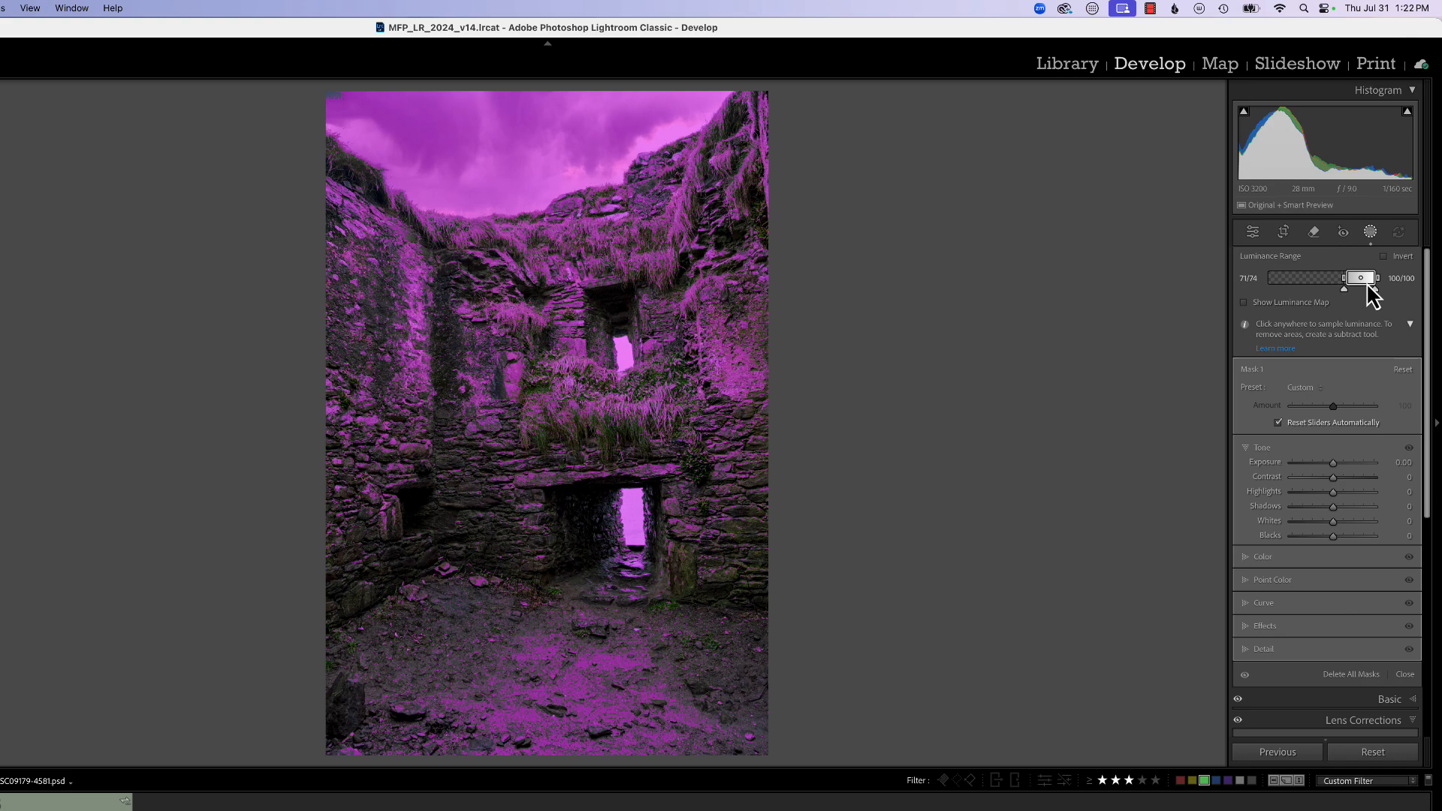
{"action": "left_click_drag", "start_coordinate": [1368, 287], "coordinate": [1276, 288]}
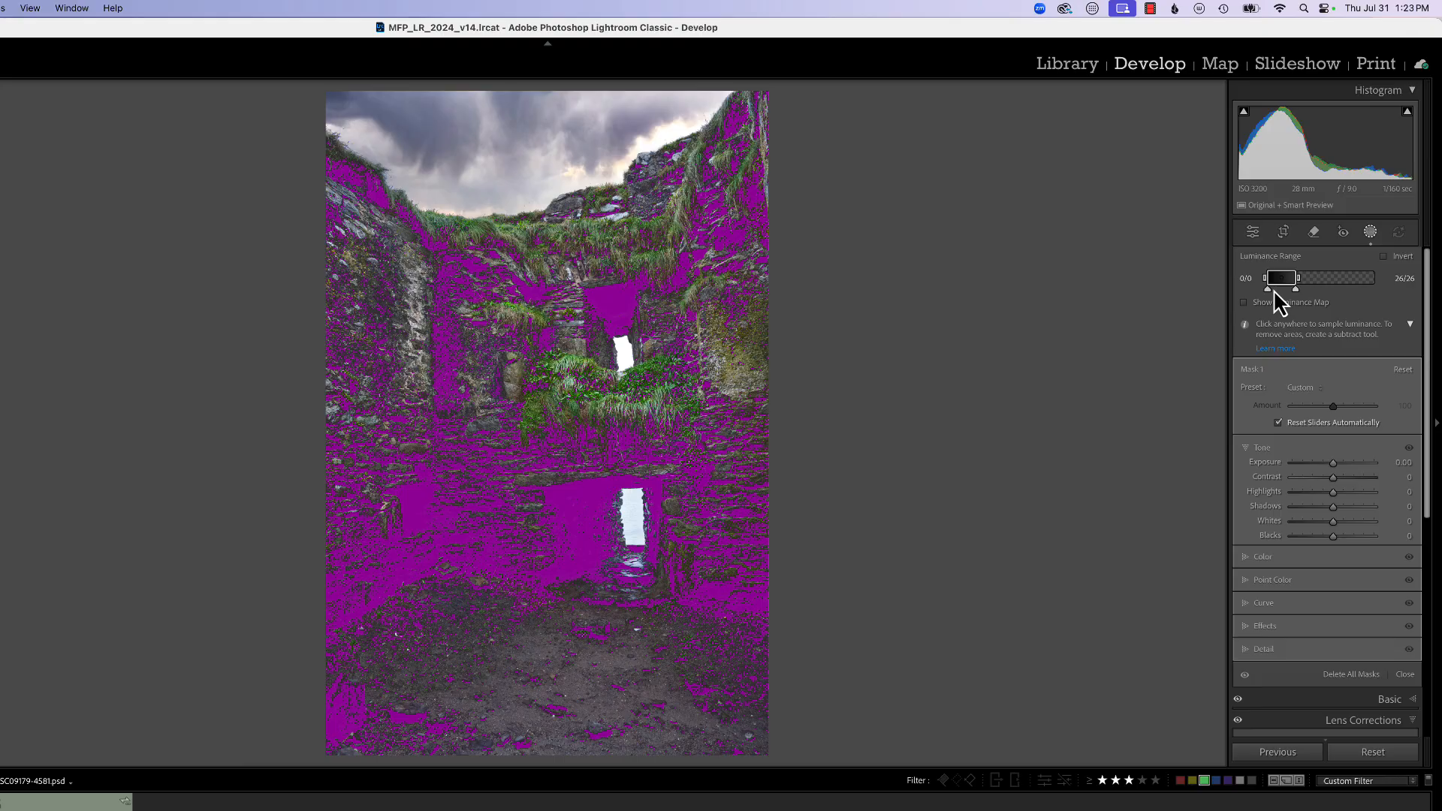
{"action": "left_click_drag", "start_coordinate": [1275, 291], "coordinate": [1309, 294]}
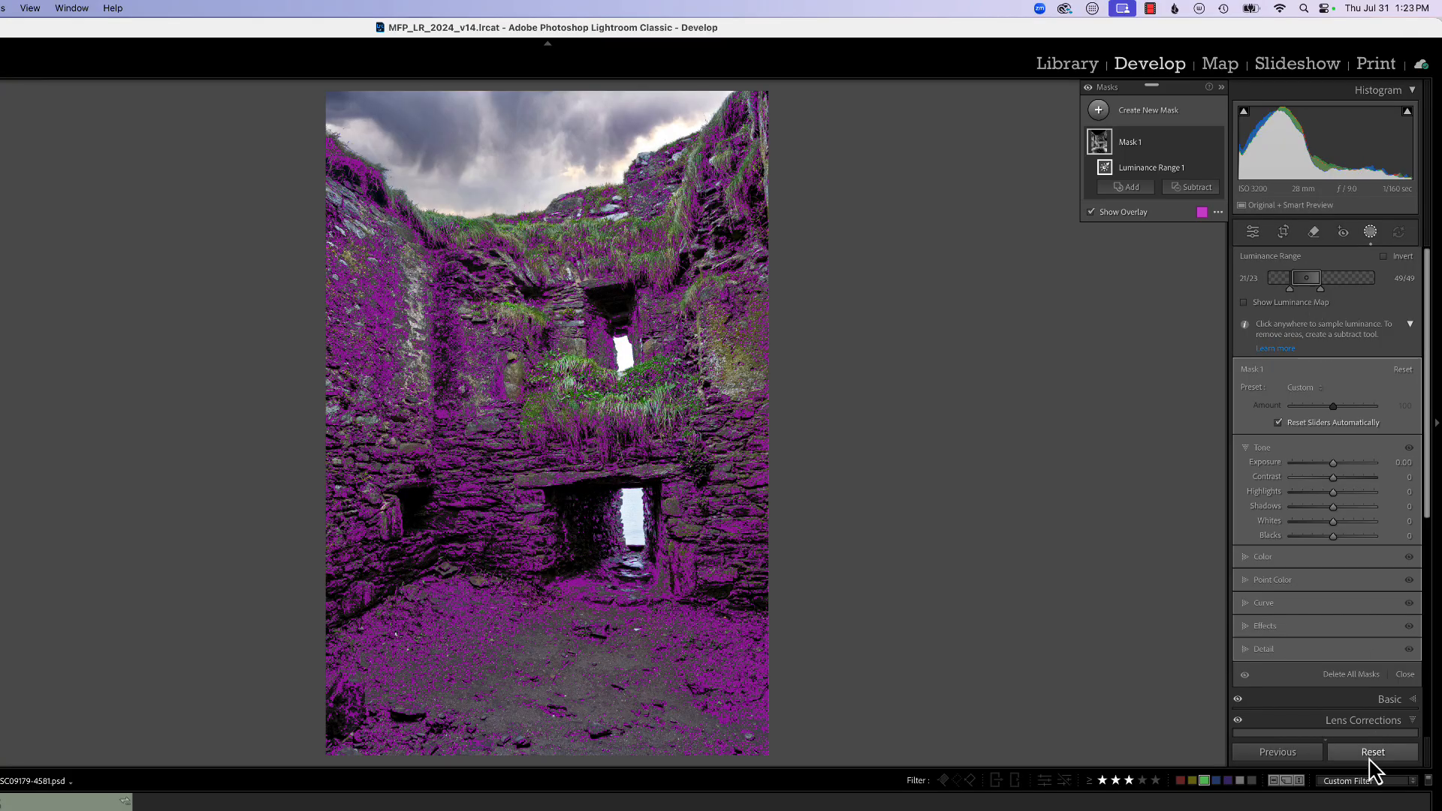
Delete all masks from the ruin photo and leave masking
{"action": "left_click", "coordinate": [1203, 142]}
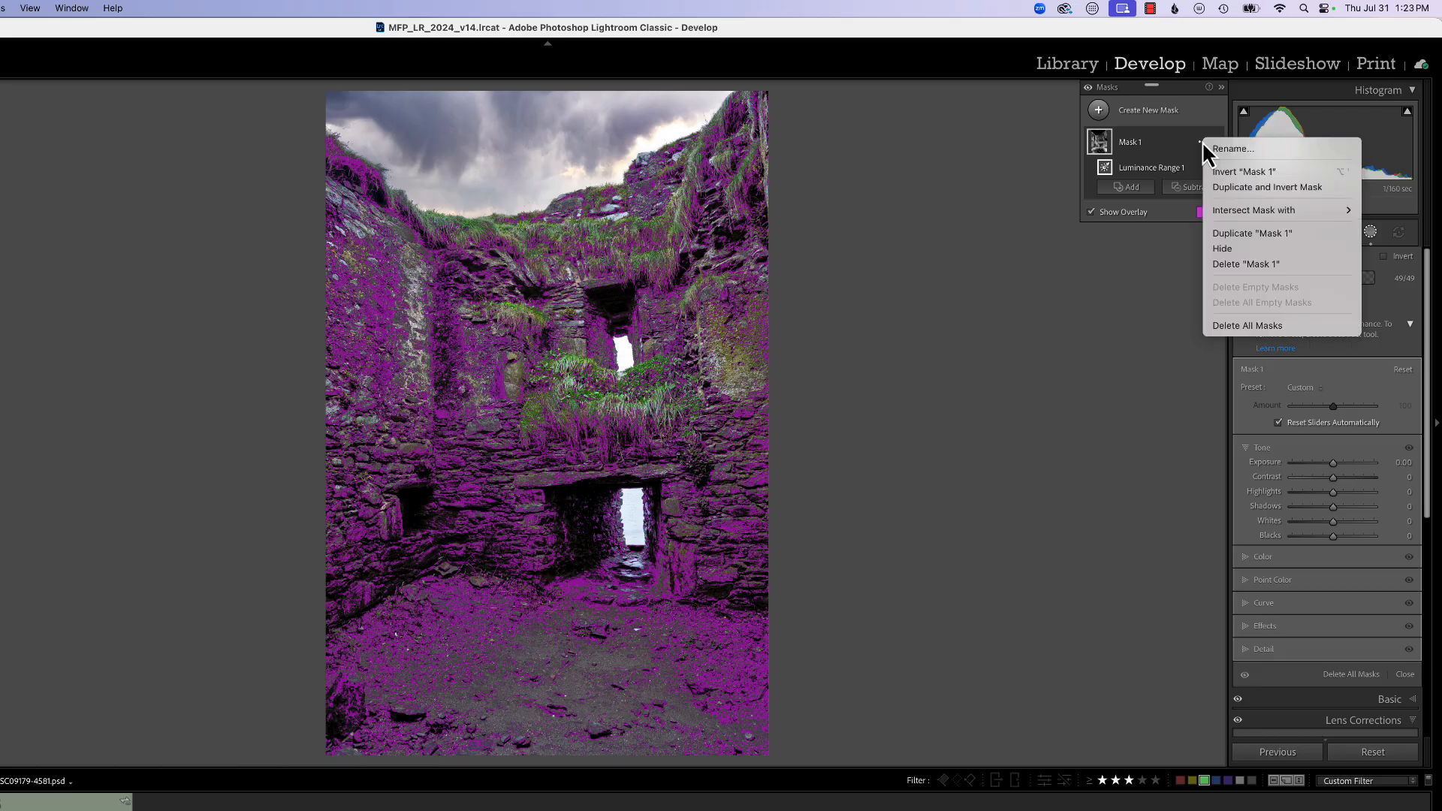
{"action": "left_click", "coordinate": [1236, 325]}
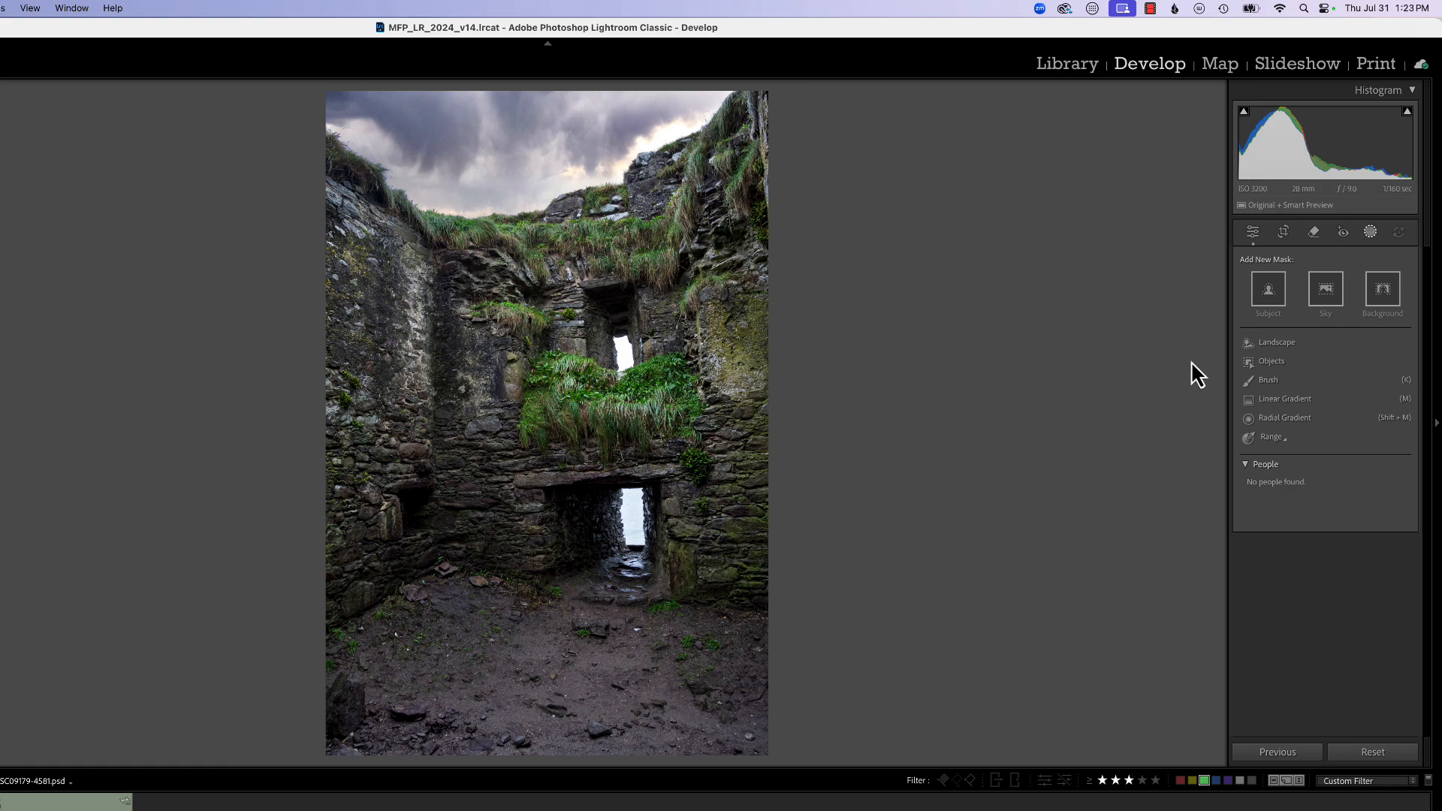
{"action": "left_click", "coordinate": [1379, 236]}
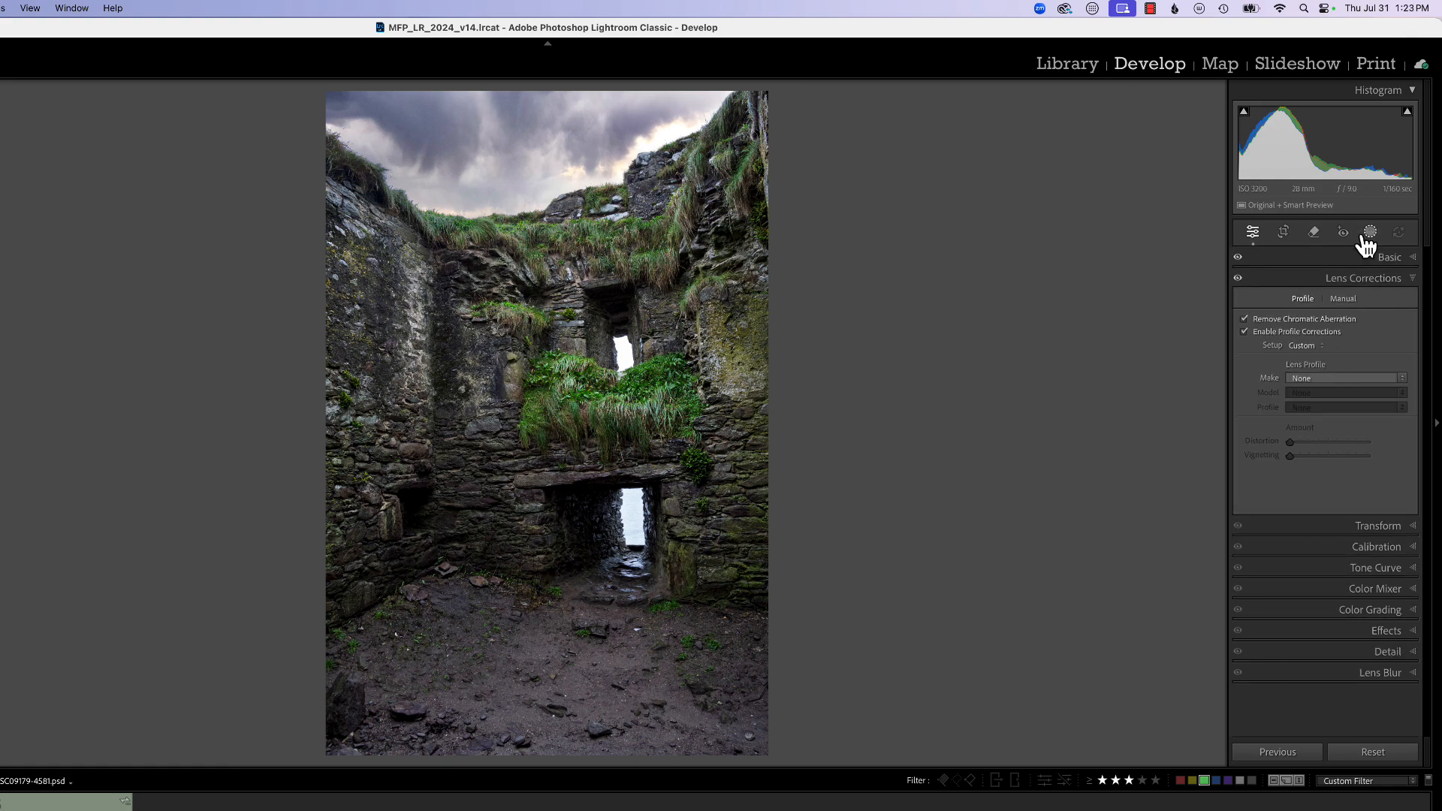
Start a new brush mask with size 6.0, feather 60 and flow 26
{"action": "left_click", "coordinate": [1378, 242]}
{"action": "left_click", "coordinate": [1268, 385]}
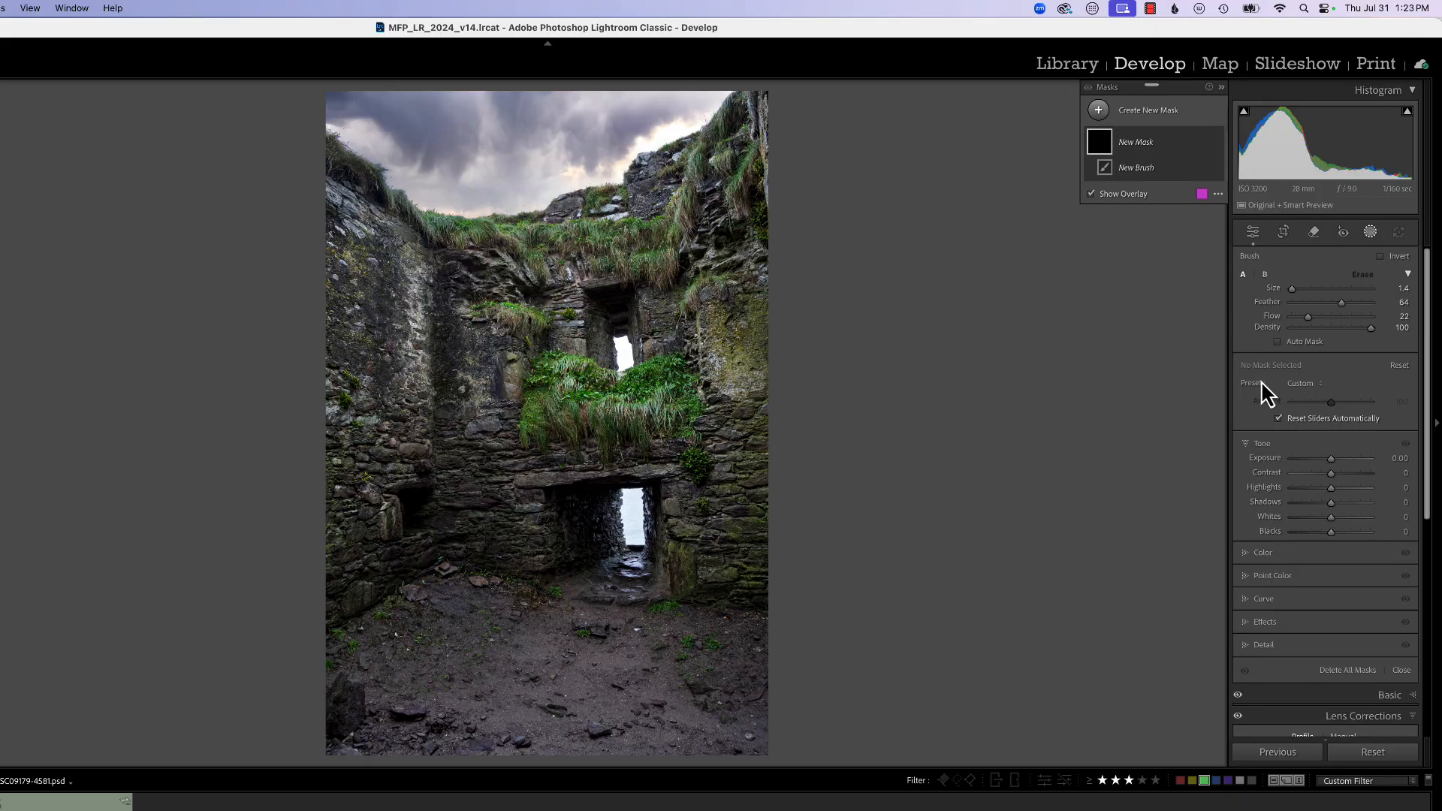
{"action": "left_click_drag", "start_coordinate": [1303, 317], "coordinate": [1340, 303]}
{"action": "scroll", "coordinate": [511, 601], "scroll_direction": "up", "scroll_amount": 2}
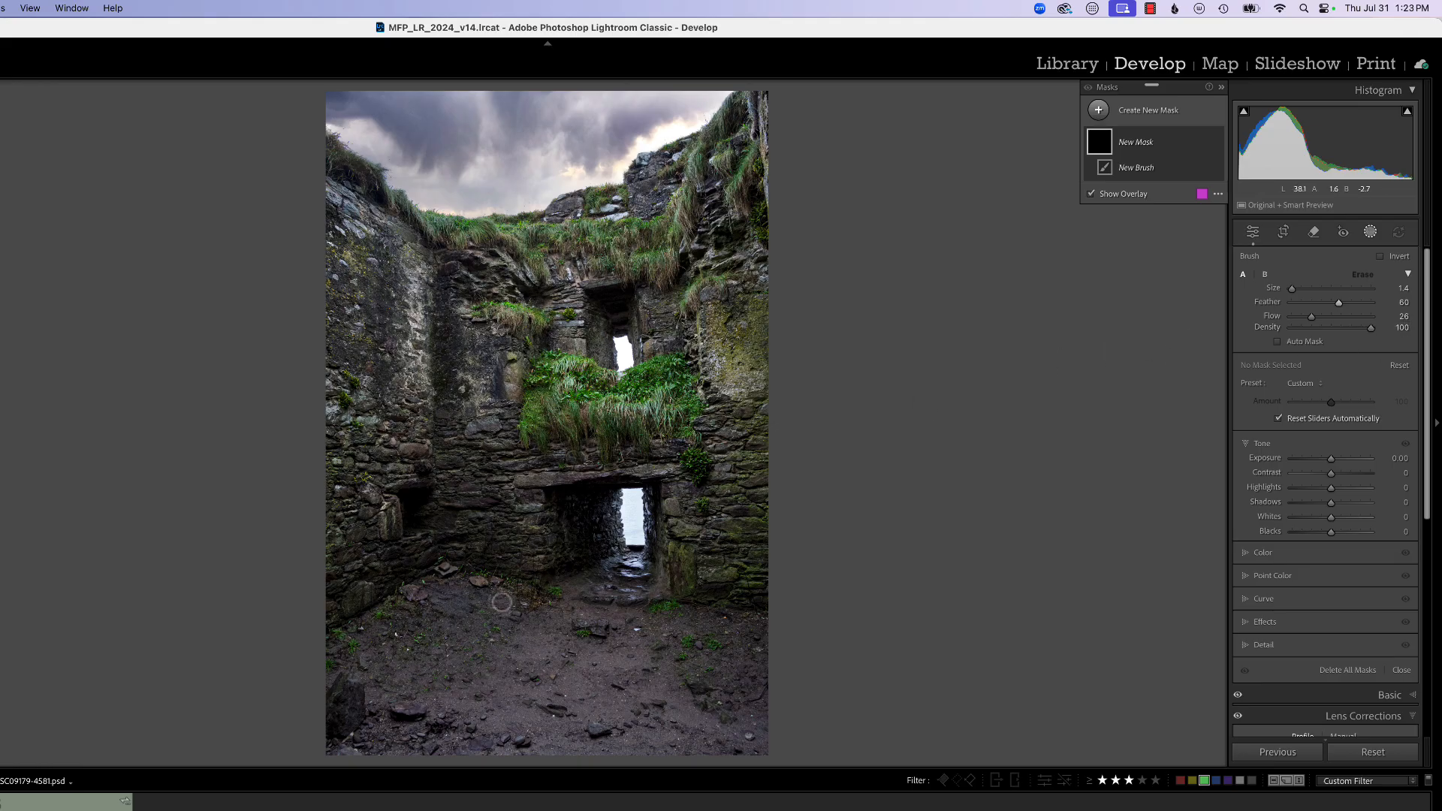
{"action": "scroll", "coordinate": [513, 599], "scroll_direction": "up", "scroll_amount": 4}
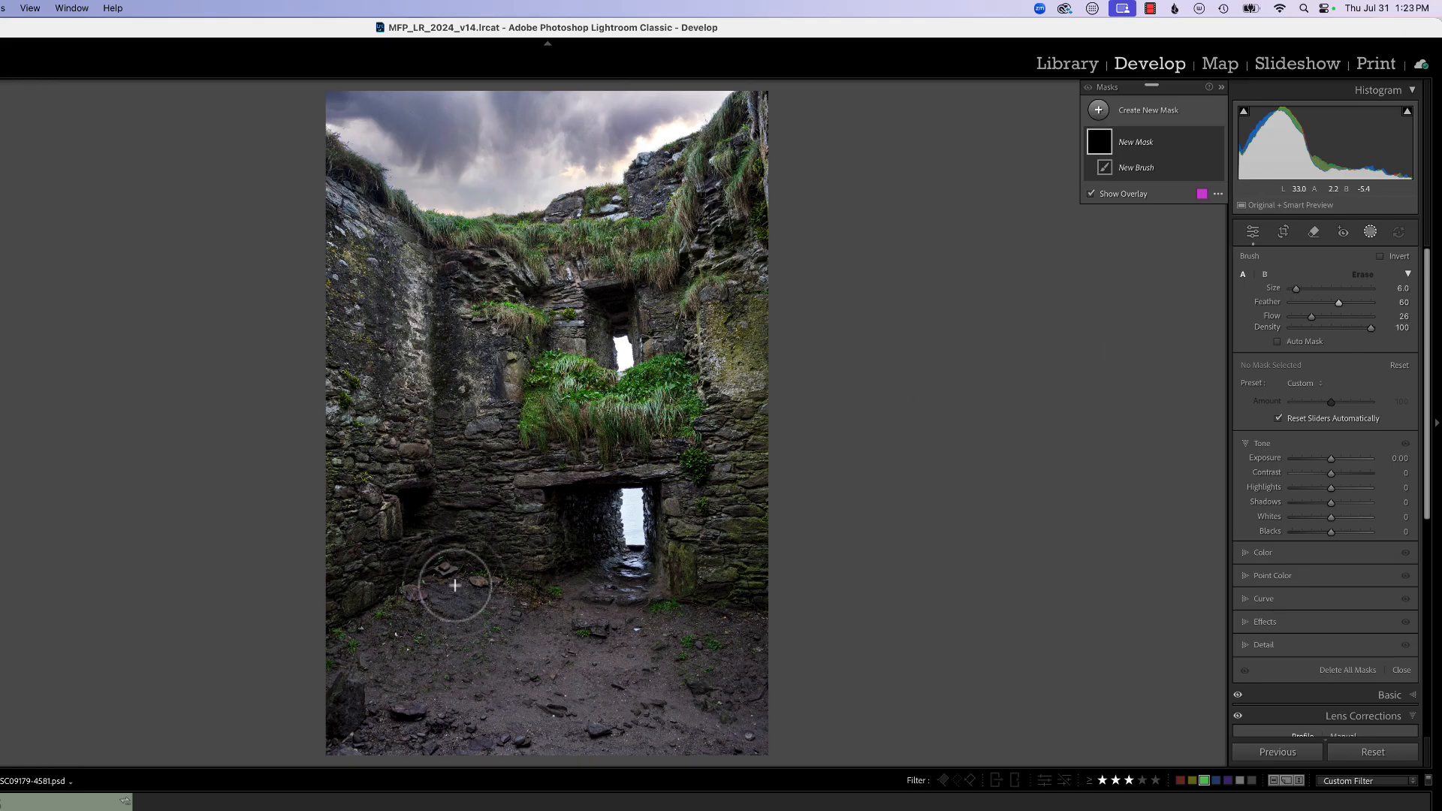
Paint the mask over the dirt floor along the left and right walls, leaving the middle of the floor unpainted
{"action": "mouse_move", "coordinate": [454, 586]}
{"action": "left_mouse_down"}
{"action": "mouse_move", "coordinate": [344, 646]}
{"action": "mouse_move", "coordinate": [381, 632]}
{"action": "mouse_move", "coordinate": [355, 672]}
{"action": "mouse_move", "coordinate": [412, 649]}
{"action": "mouse_move", "coordinate": [357, 751]}
{"action": "left_mouse_up"}
{"action": "mouse_move", "coordinate": [496, 606]}
{"action": "left_mouse_down"}
{"action": "mouse_move", "coordinate": [408, 634]}
{"action": "mouse_move", "coordinate": [409, 679]}
{"action": "mouse_move", "coordinate": [547, 691]}
{"action": "left_mouse_up"}
{"action": "mouse_move", "coordinate": [666, 611]}
{"action": "left_mouse_down"}
{"action": "mouse_move", "coordinate": [704, 687]}
{"action": "mouse_move", "coordinate": [756, 718]}
{"action": "mouse_move", "coordinate": [680, 611]}
{"action": "mouse_move", "coordinate": [764, 624]}
{"action": "mouse_move", "coordinate": [755, 701]}
{"action": "mouse_move", "coordinate": [708, 628]}
{"action": "mouse_move", "coordinate": [688, 648]}
{"action": "left_mouse_up"}
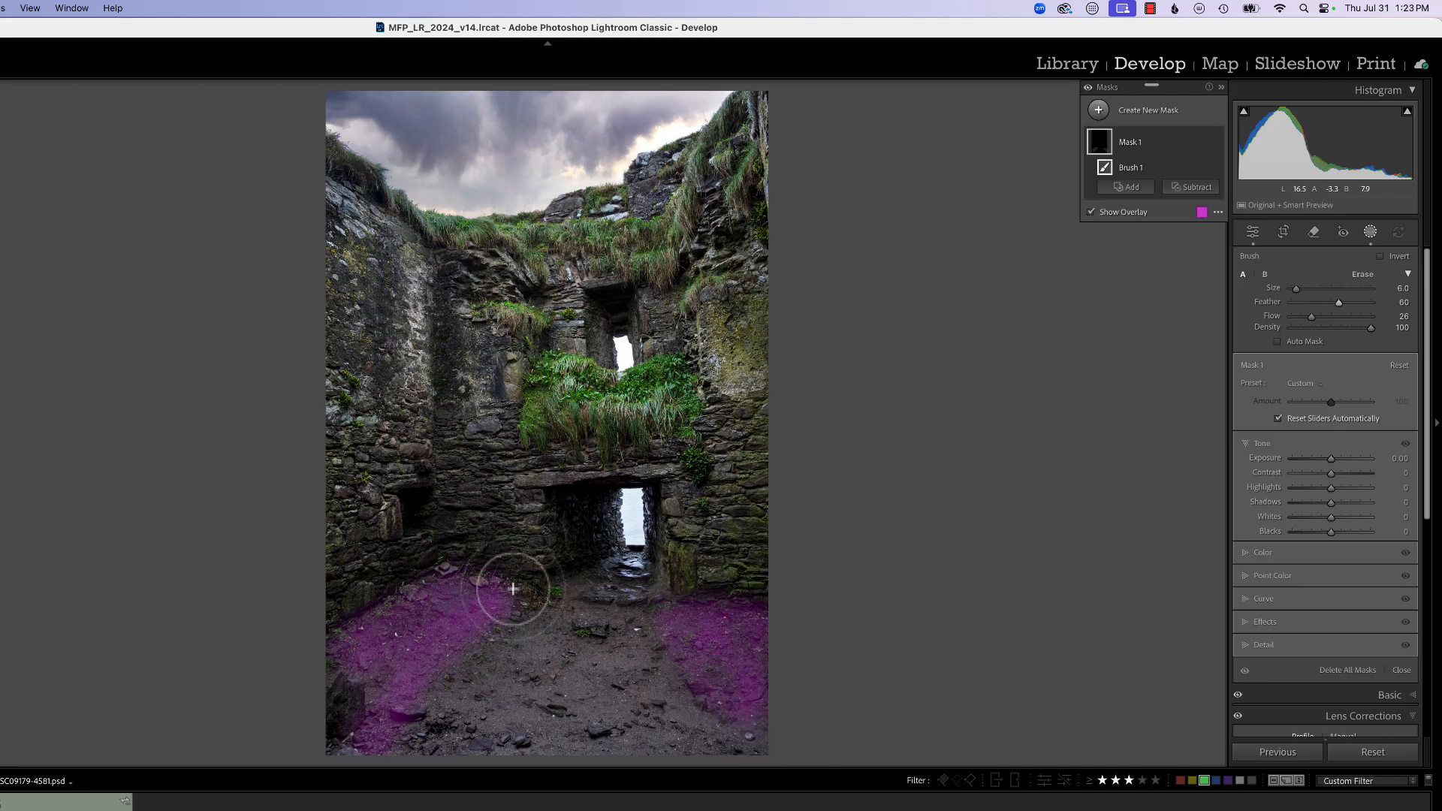
{"action": "left_click_drag", "start_coordinate": [525, 589], "coordinate": [485, 593]}
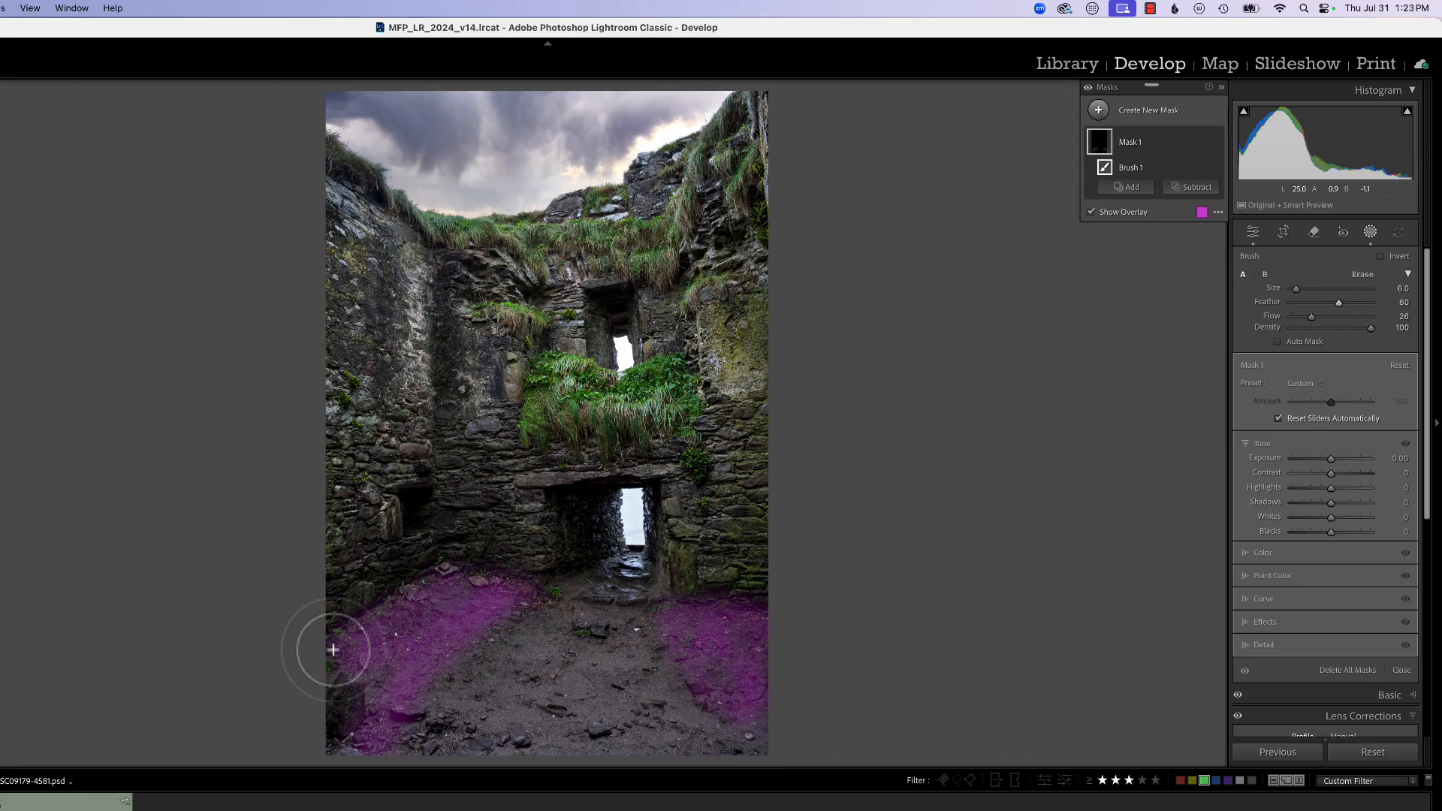
{"action": "left_click_drag", "start_coordinate": [331, 643], "coordinate": [315, 669]}
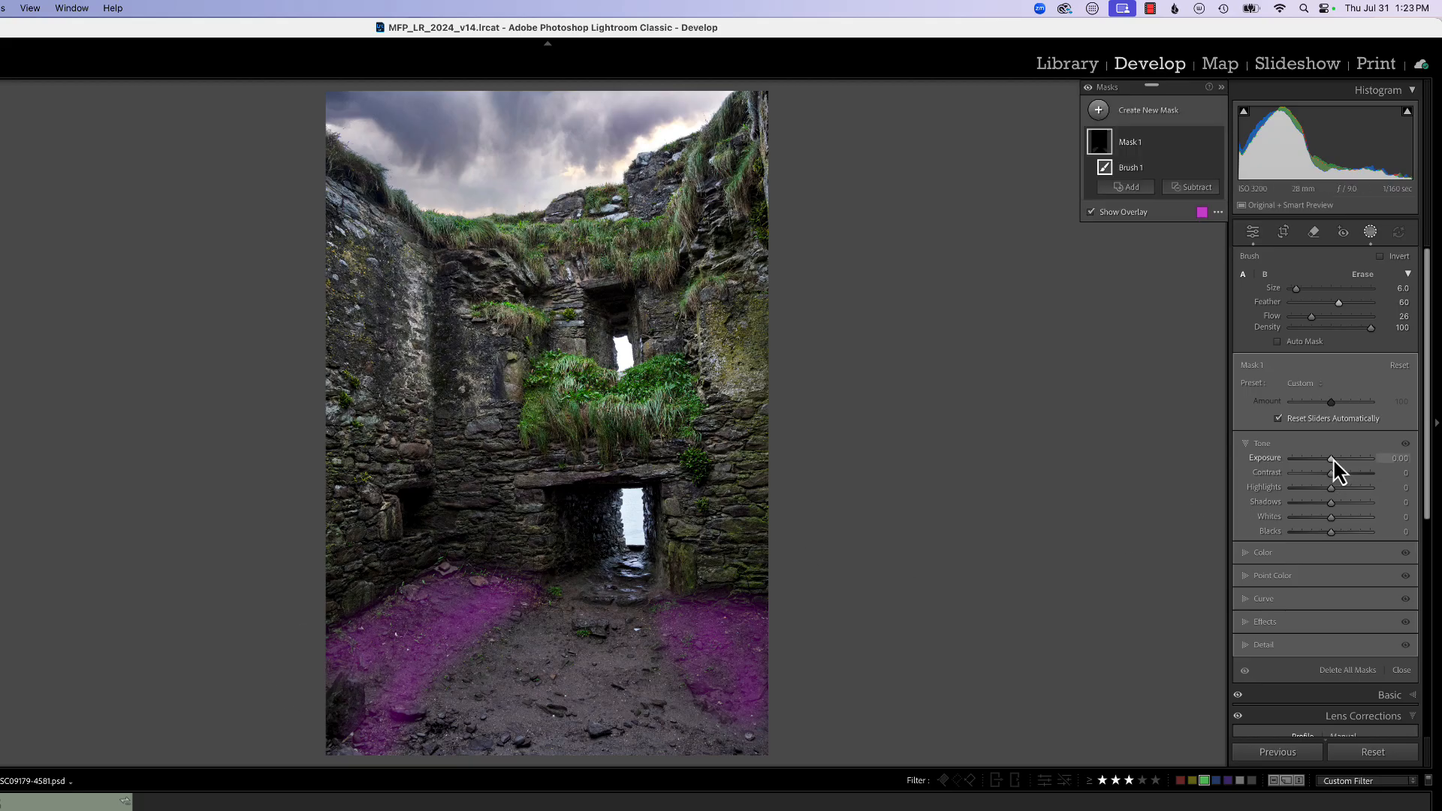
Darken the side-floor mask with exposure -0.86, shadows -92, whites 47 and blacks -16, and set its amount to 86
{"action": "left_click_drag", "start_coordinate": [1333, 460], "coordinate": [1324, 535]}
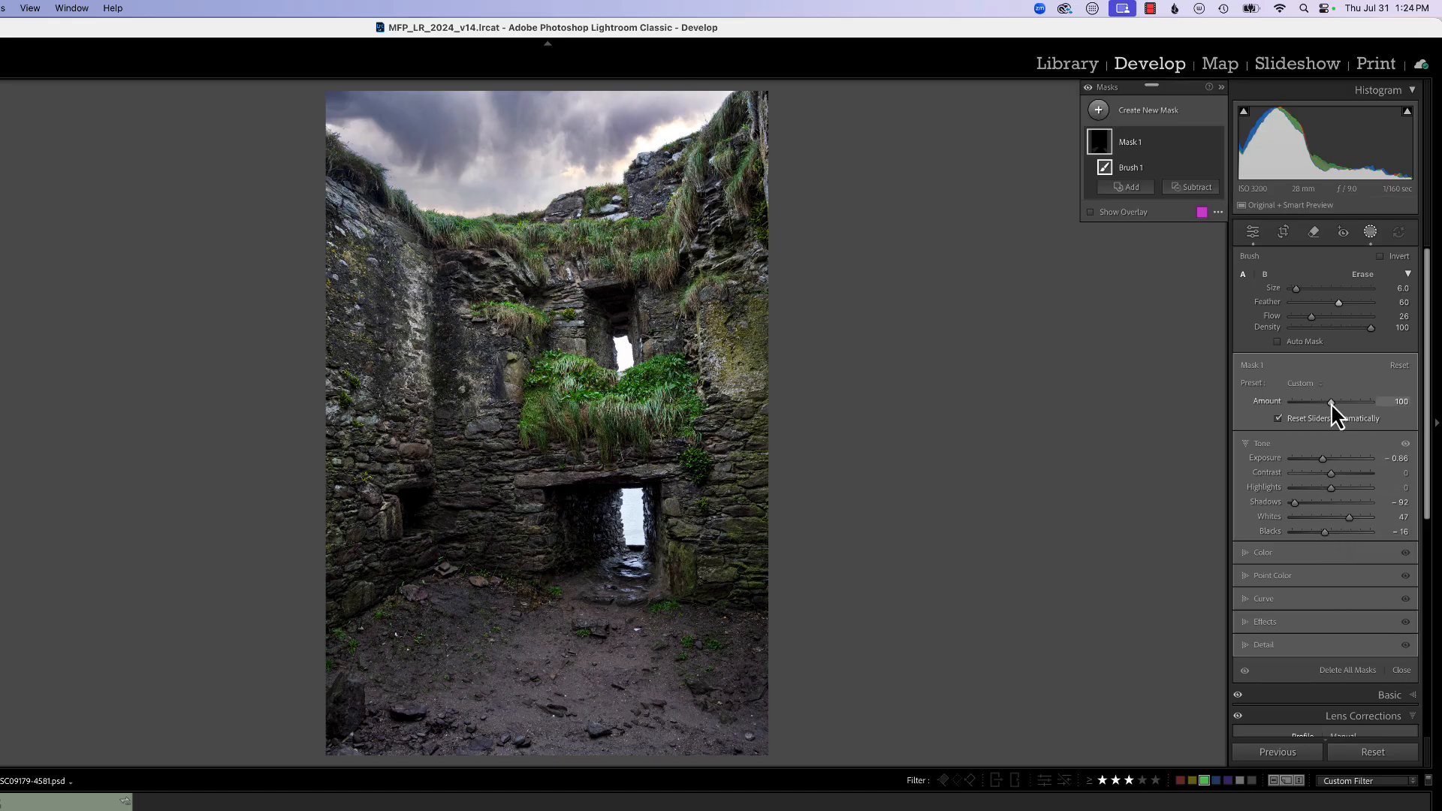
{"action": "mouse_move", "coordinate": [1331, 402]}
{"action": "left_mouse_down"}
{"action": "mouse_move", "coordinate": [1306, 408]}
{"action": "mouse_move", "coordinate": [1360, 410]}
{"action": "mouse_move", "coordinate": [1324, 422]}
{"action": "left_mouse_up"}
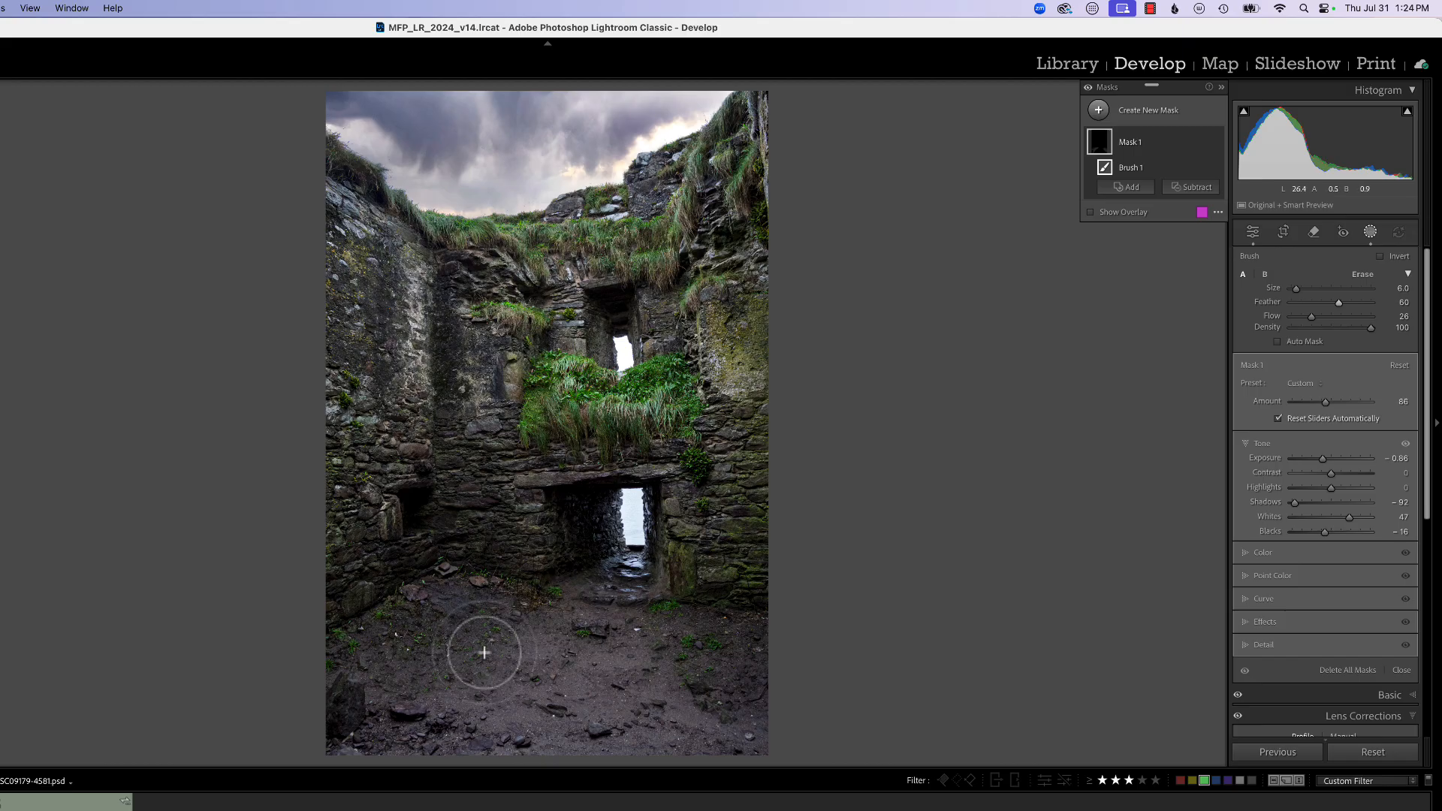
Start a new brush mask and paint it over the middle of the dirt floor, from the doorway down to the photo's lower edge
{"action": "key", "text": "k"}
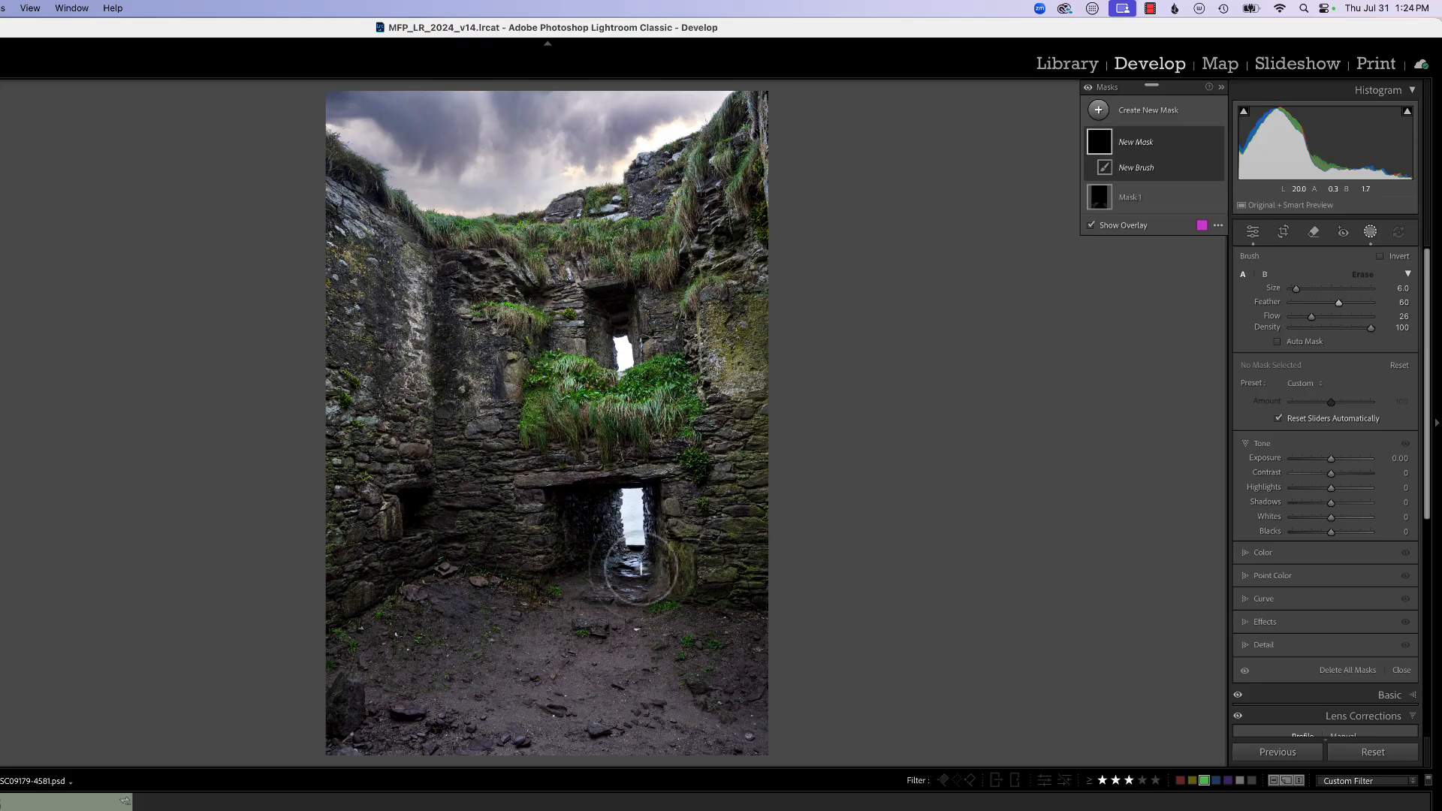
{"action": "key", "text": "shift+w"}
{"action": "left_click_drag", "start_coordinate": [557, 603], "coordinate": [364, 734]}
{"action": "mouse_move", "coordinate": [563, 595]}
{"action": "left_mouse_down"}
{"action": "mouse_move", "coordinate": [640, 611]}
{"action": "mouse_move", "coordinate": [647, 642]}
{"action": "mouse_move", "coordinate": [730, 747]}
{"action": "mouse_move", "coordinate": [382, 740]}
{"action": "mouse_move", "coordinate": [430, 712]}
{"action": "left_mouse_up"}
{"action": "left_click_drag", "start_coordinate": [564, 596], "coordinate": [461, 734]}
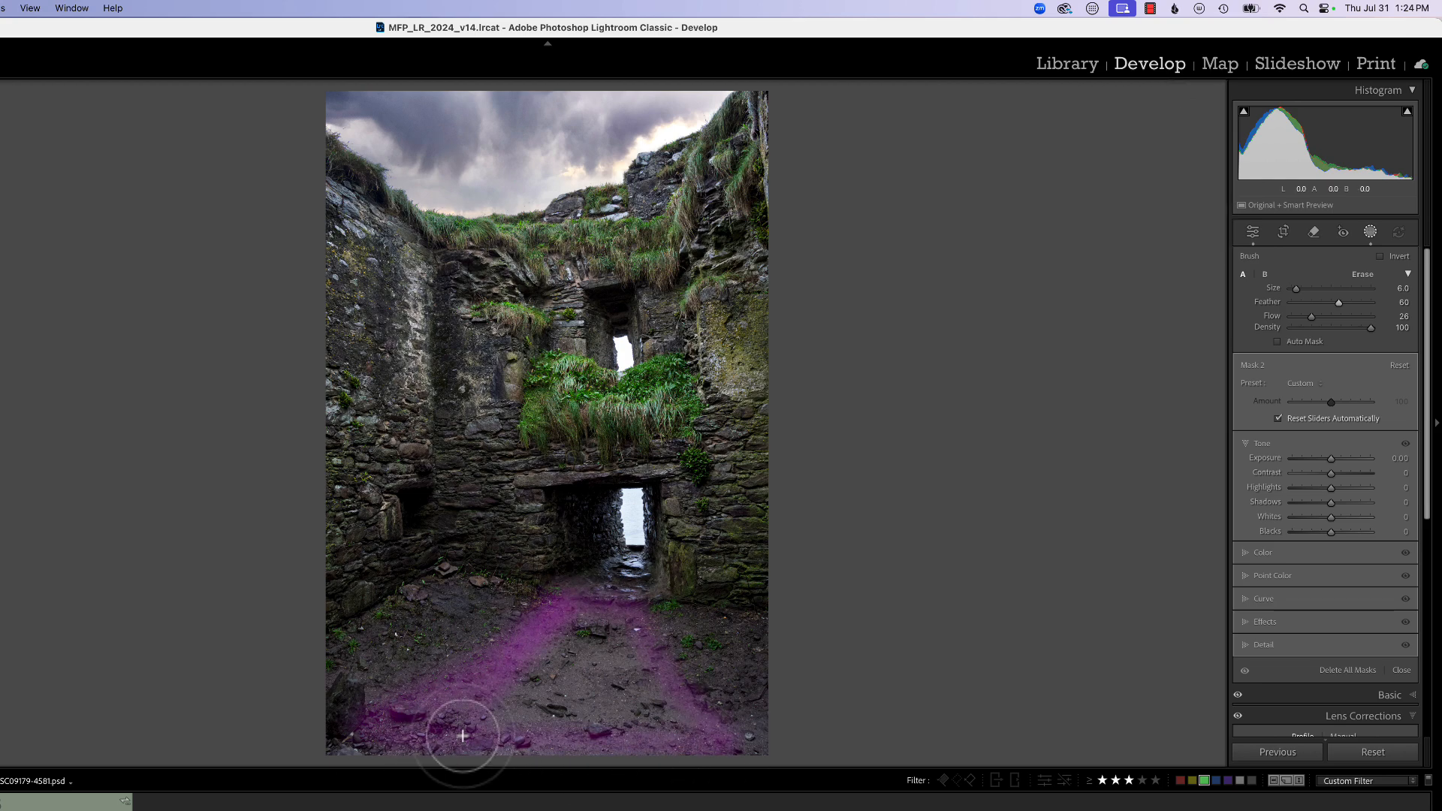
{"action": "left_click_drag", "start_coordinate": [563, 606], "coordinate": [514, 712]}
{"action": "mouse_move", "coordinate": [589, 611]}
{"action": "left_mouse_down"}
{"action": "mouse_move", "coordinate": [581, 733]}
{"action": "mouse_move", "coordinate": [610, 663]}
{"action": "mouse_move", "coordinate": [635, 727]}
{"action": "mouse_move", "coordinate": [627, 626]}
{"action": "mouse_move", "coordinate": [554, 695]}
{"action": "mouse_move", "coordinate": [636, 707]}
{"action": "mouse_move", "coordinate": [597, 639]}
{"action": "mouse_move", "coordinate": [657, 697]}
{"action": "mouse_move", "coordinate": [555, 666]}
{"action": "mouse_move", "coordinate": [546, 692]}
{"action": "mouse_move", "coordinate": [582, 733]}
{"action": "mouse_move", "coordinate": [476, 734]}
{"action": "left_mouse_up"}
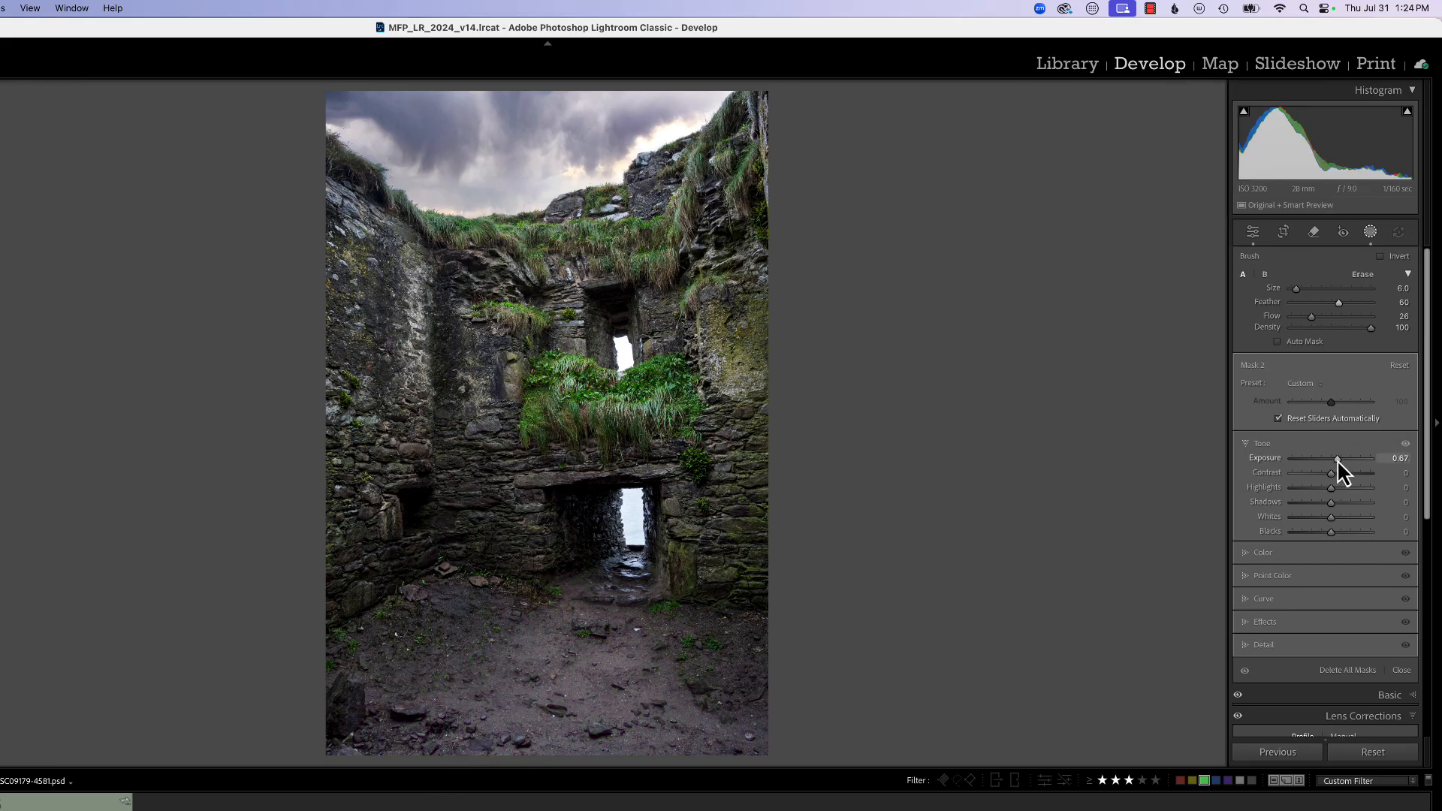
Set the middle-floor mask's exposure to 0.67 and warm its temperature to 8
{"action": "left_click", "coordinate": [1264, 553]}
{"action": "key", "text": "shift+w"}
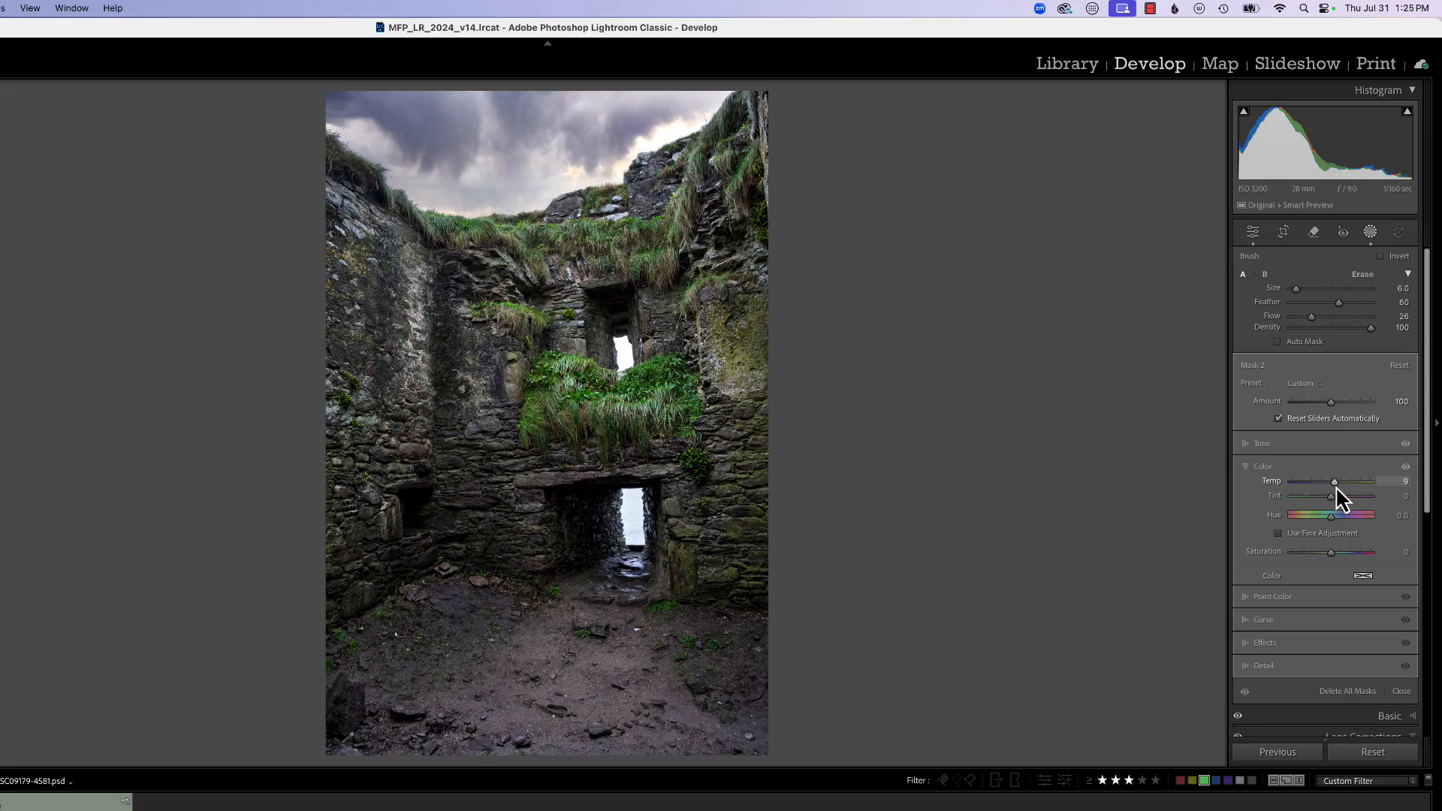
{"action": "key", "text": "shift+w"}
Add a radial gradient mask on the middle of the floor below the doorway, shrink it and tilt it slightly
{"action": "left_click", "coordinate": [1098, 110]}
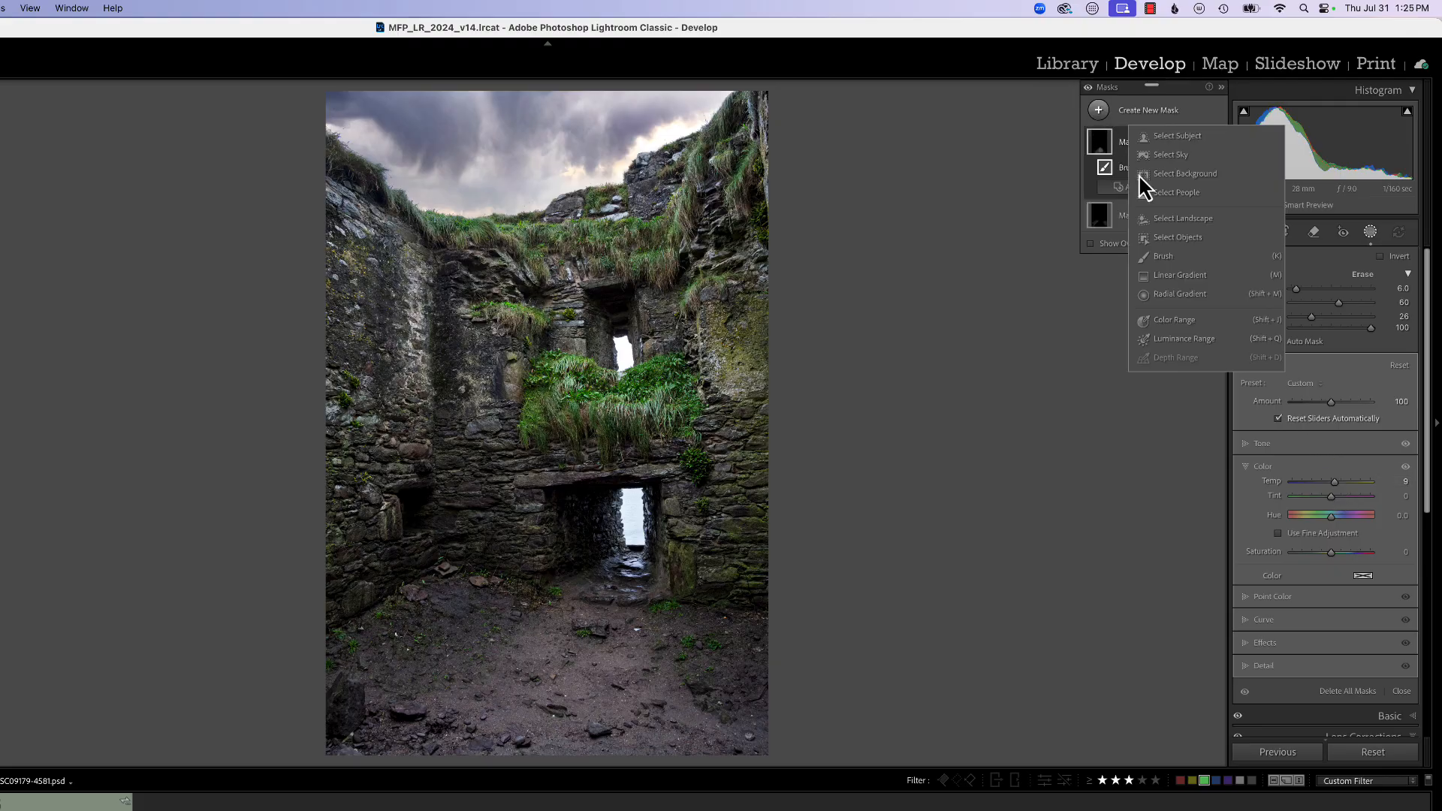
{"action": "left_click", "coordinate": [1178, 294]}
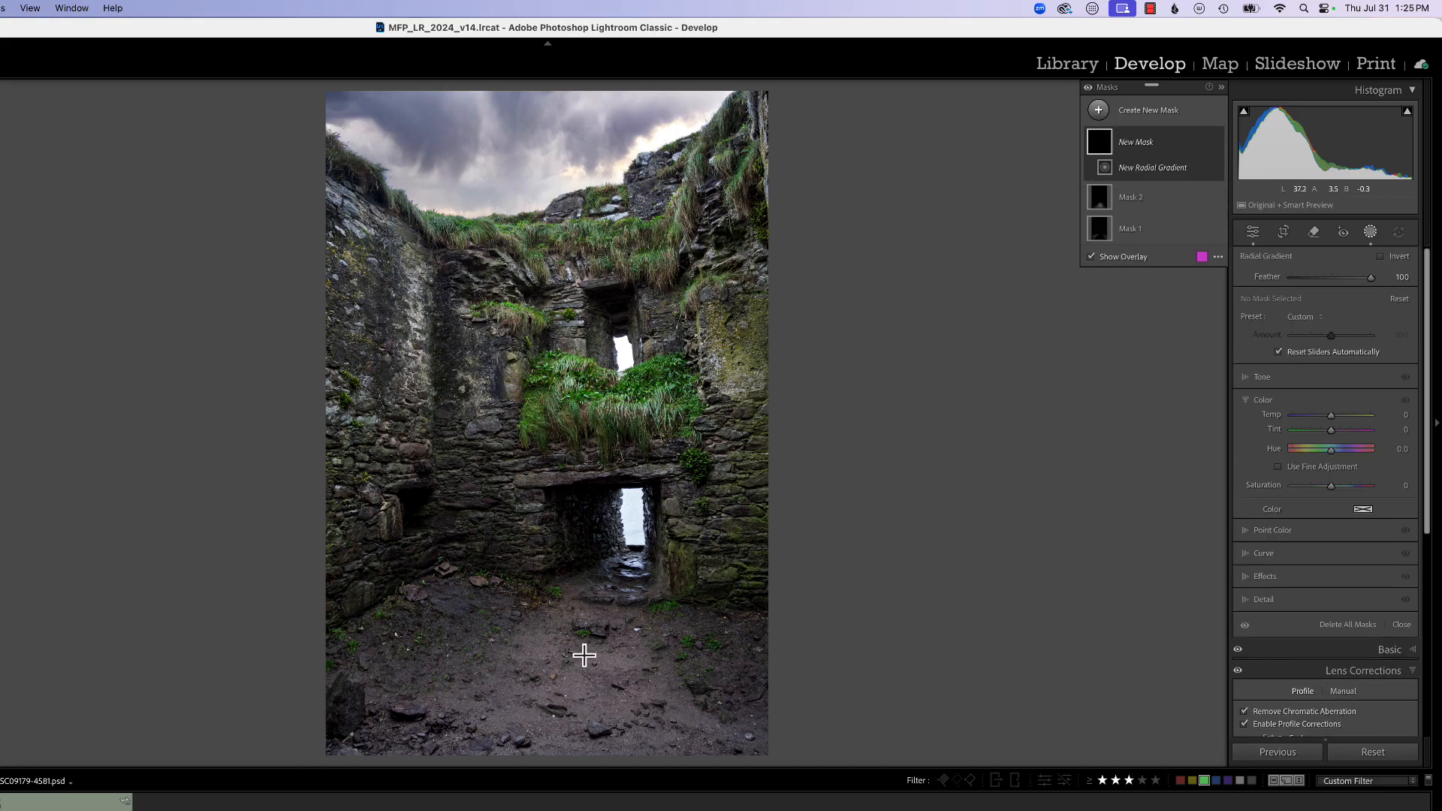
{"action": "left_click_drag", "start_coordinate": [583, 655], "coordinate": [581, 708]}
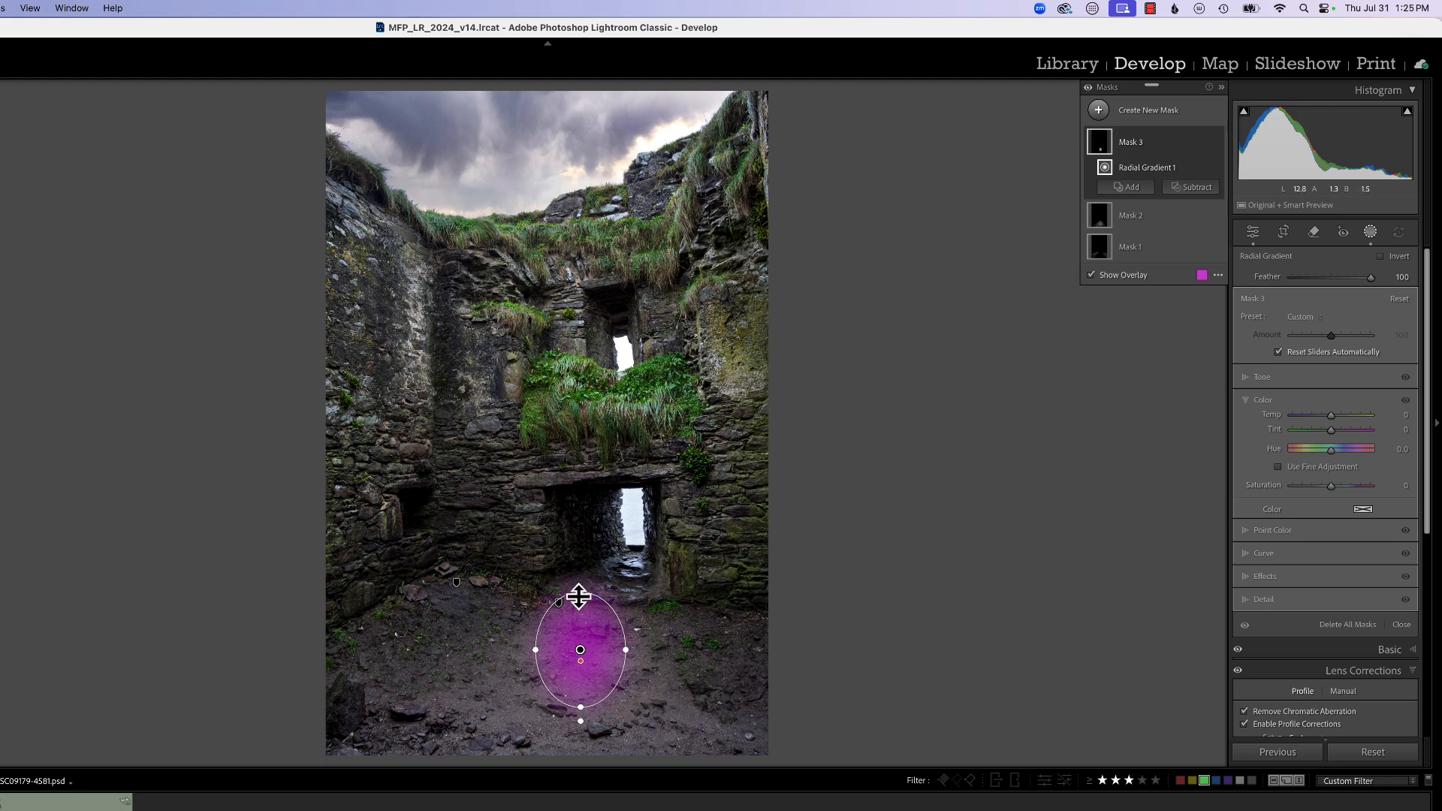
{"action": "left_click_drag", "start_coordinate": [579, 594], "coordinate": [580, 614]}
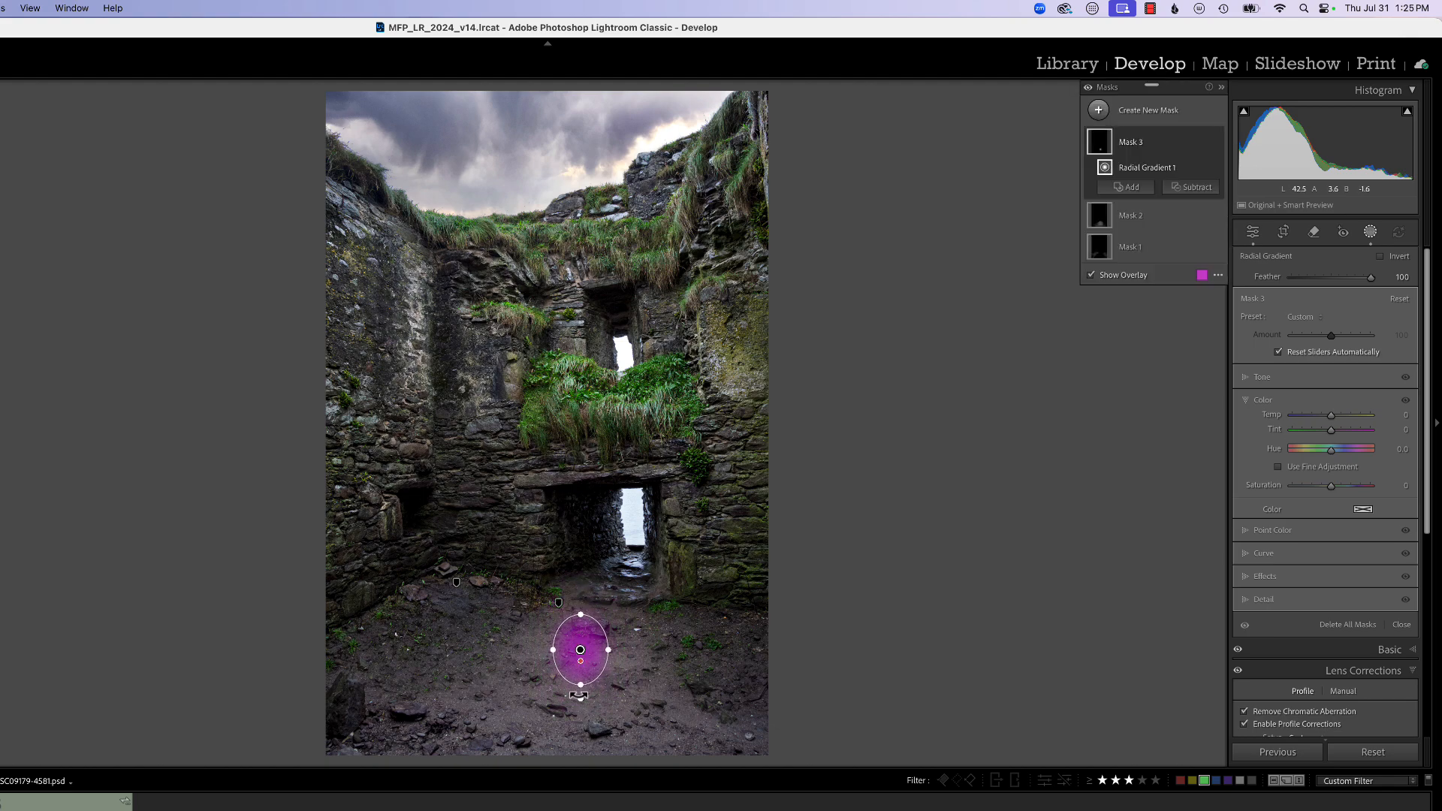
{"action": "mouse_move", "coordinate": [579, 696]}
{"action": "left_mouse_down"}
{"action": "mouse_move", "coordinate": [557, 702]}
{"action": "mouse_move", "coordinate": [586, 660]}
{"action": "mouse_move", "coordinate": [592, 672]}
{"action": "left_mouse_up"}
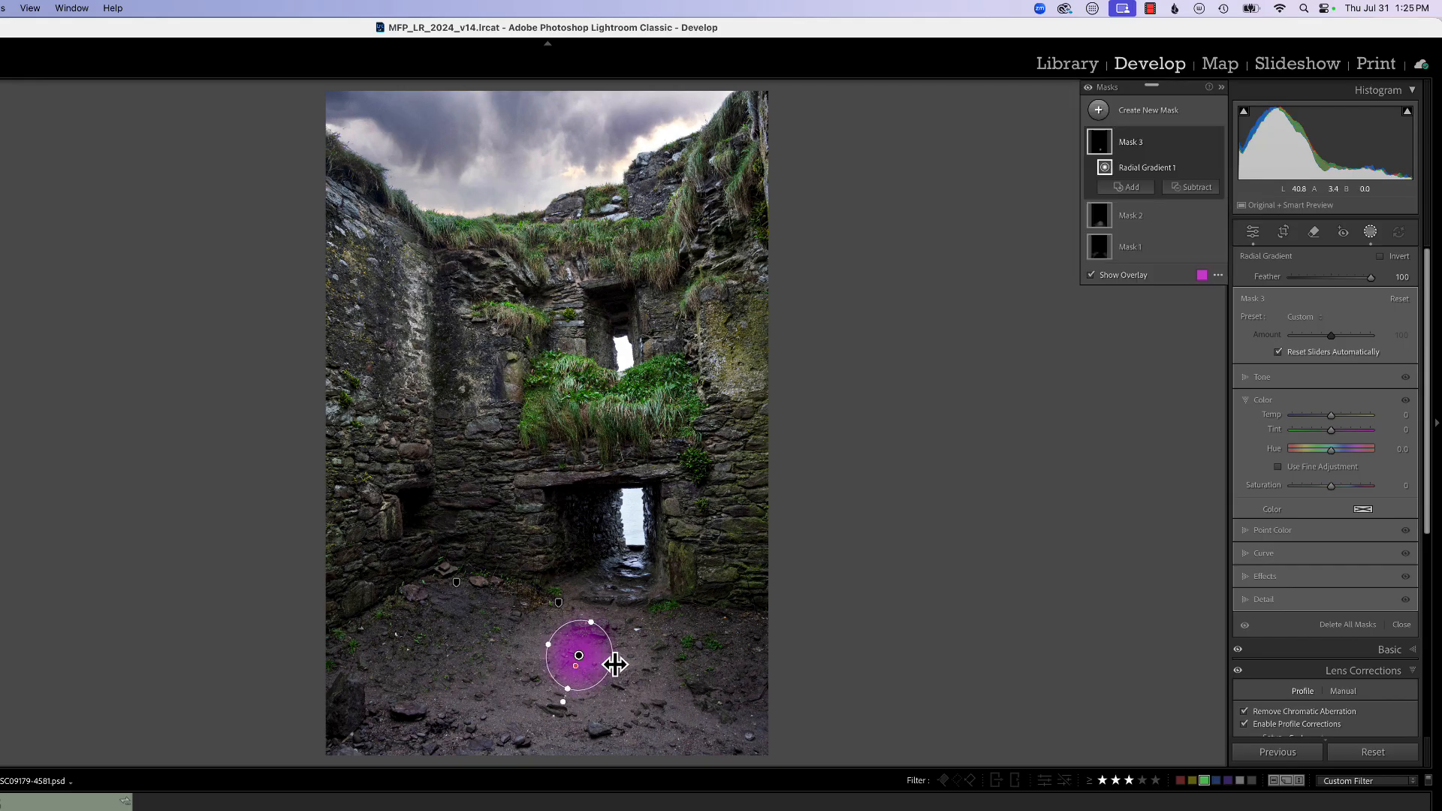
Stretch the radial gradient into a longer tilted ellipse along the path and set its exposure to 0.36 and shadows to 98
{"action": "left_click", "coordinate": [1269, 381]}
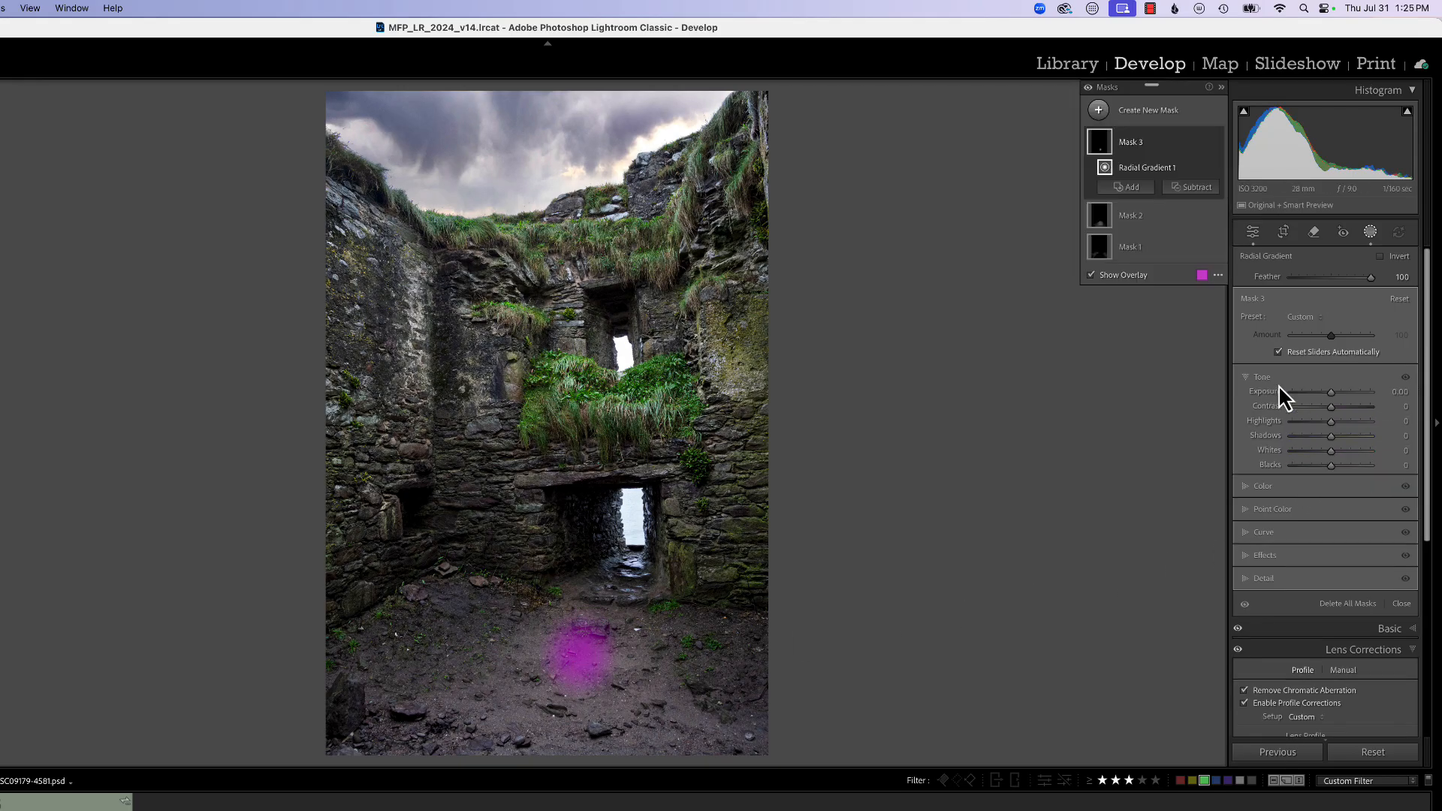
{"action": "left_click_drag", "start_coordinate": [1328, 397], "coordinate": [1338, 392]}
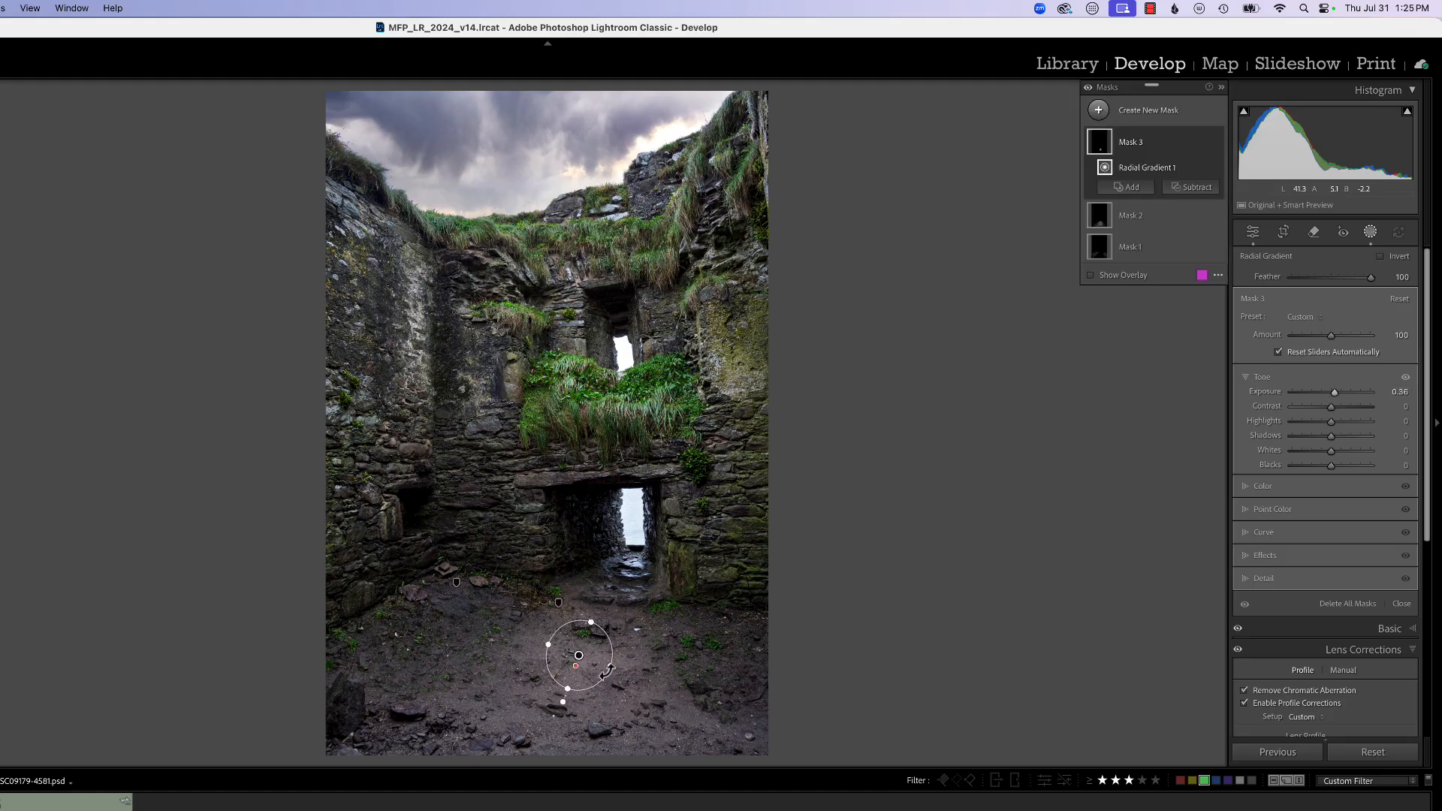
{"action": "left_click_drag", "start_coordinate": [607, 671], "coordinate": [552, 727]}
{"action": "left_click_drag", "start_coordinate": [1331, 438], "coordinate": [1368, 436]}
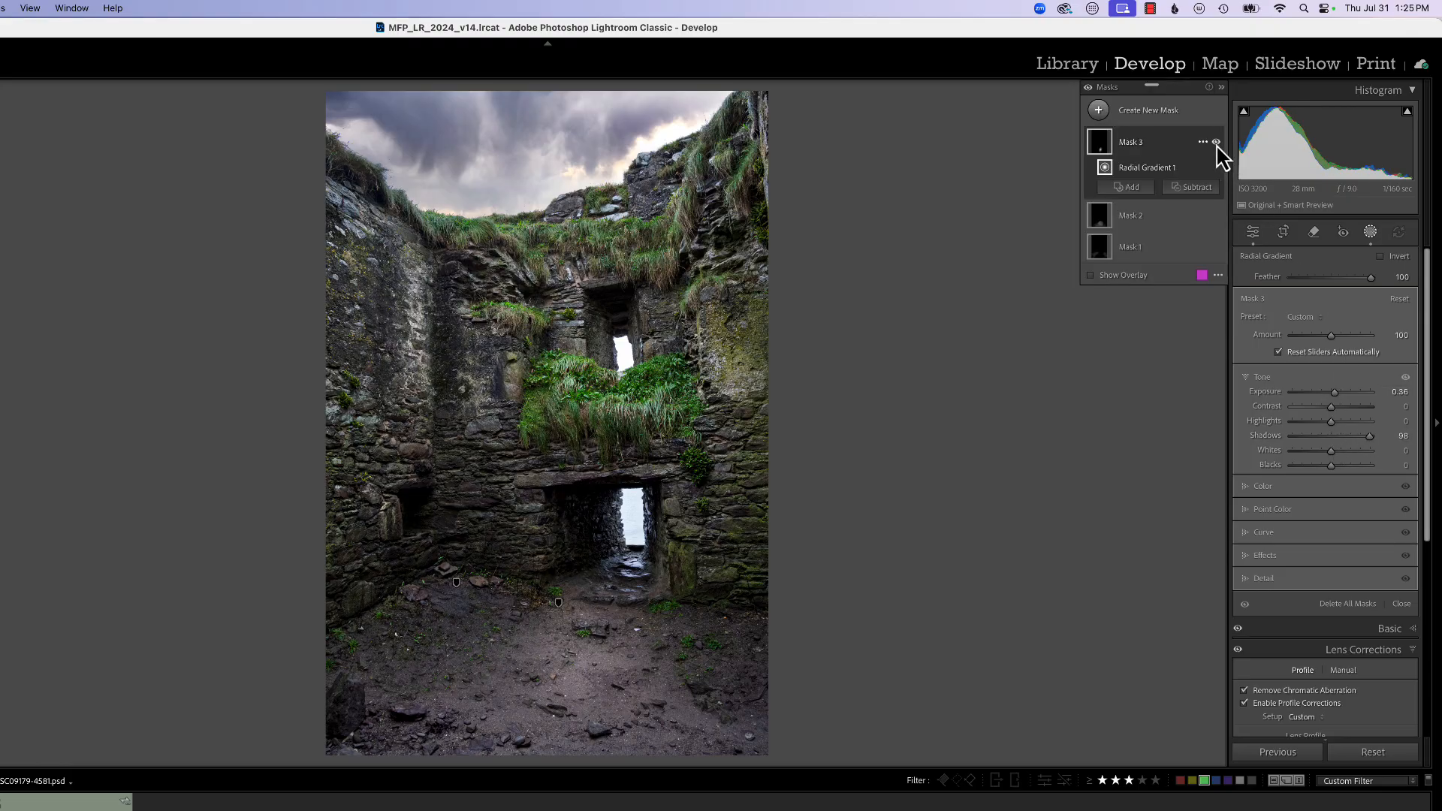
Compare the photo with and without the radial gradient mask by switching its visibility off and on
{"action": "left_click", "coordinate": [1217, 143]}
{"action": "left_click", "coordinate": [1217, 143]}
{"action": "left_click", "coordinate": [1217, 143]}
{"action": "left_click", "coordinate": [1217, 142]}
{"action": "left_click", "coordinate": [1217, 143]}
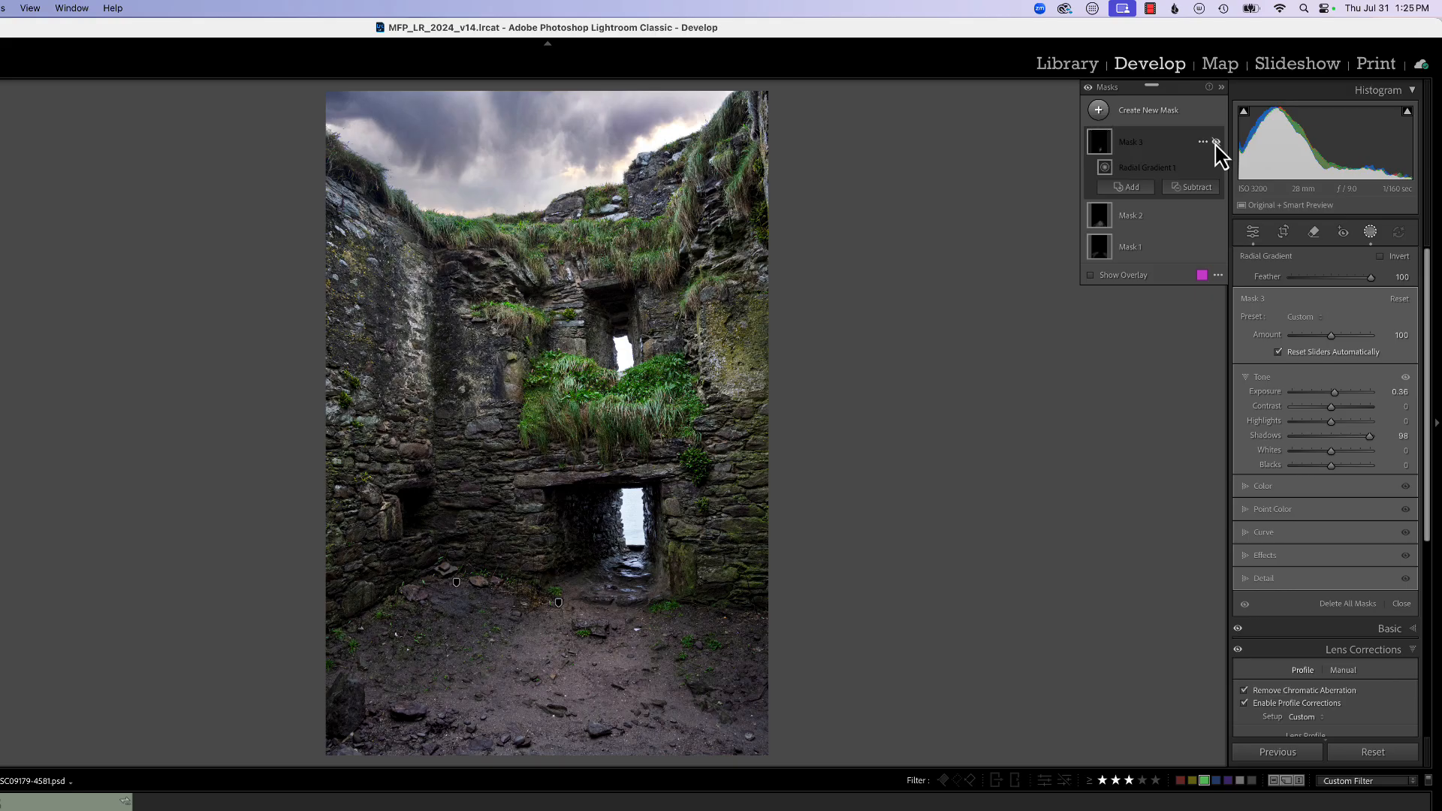
{"action": "left_click", "coordinate": [1216, 143]}
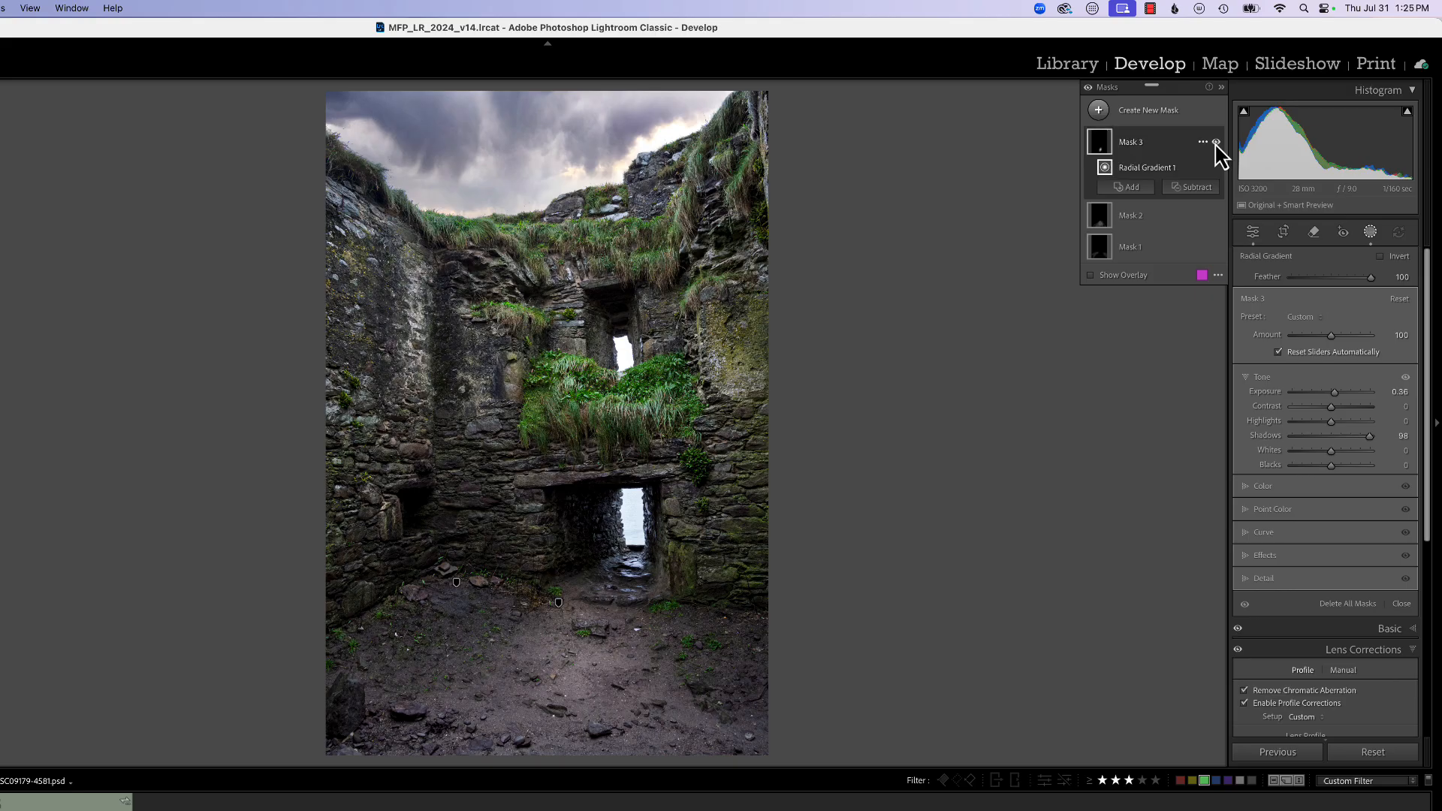
Compare the photo with and without all mask adjustments by switching every mask off and on
{"action": "left_click", "coordinate": [1088, 87]}
{"action": "left_click", "coordinate": [1089, 87]}
{"action": "left_click", "coordinate": [1089, 87]}
{"action": "left_click", "coordinate": [1088, 87]}
{"action": "left_click", "coordinate": [1089, 87]}
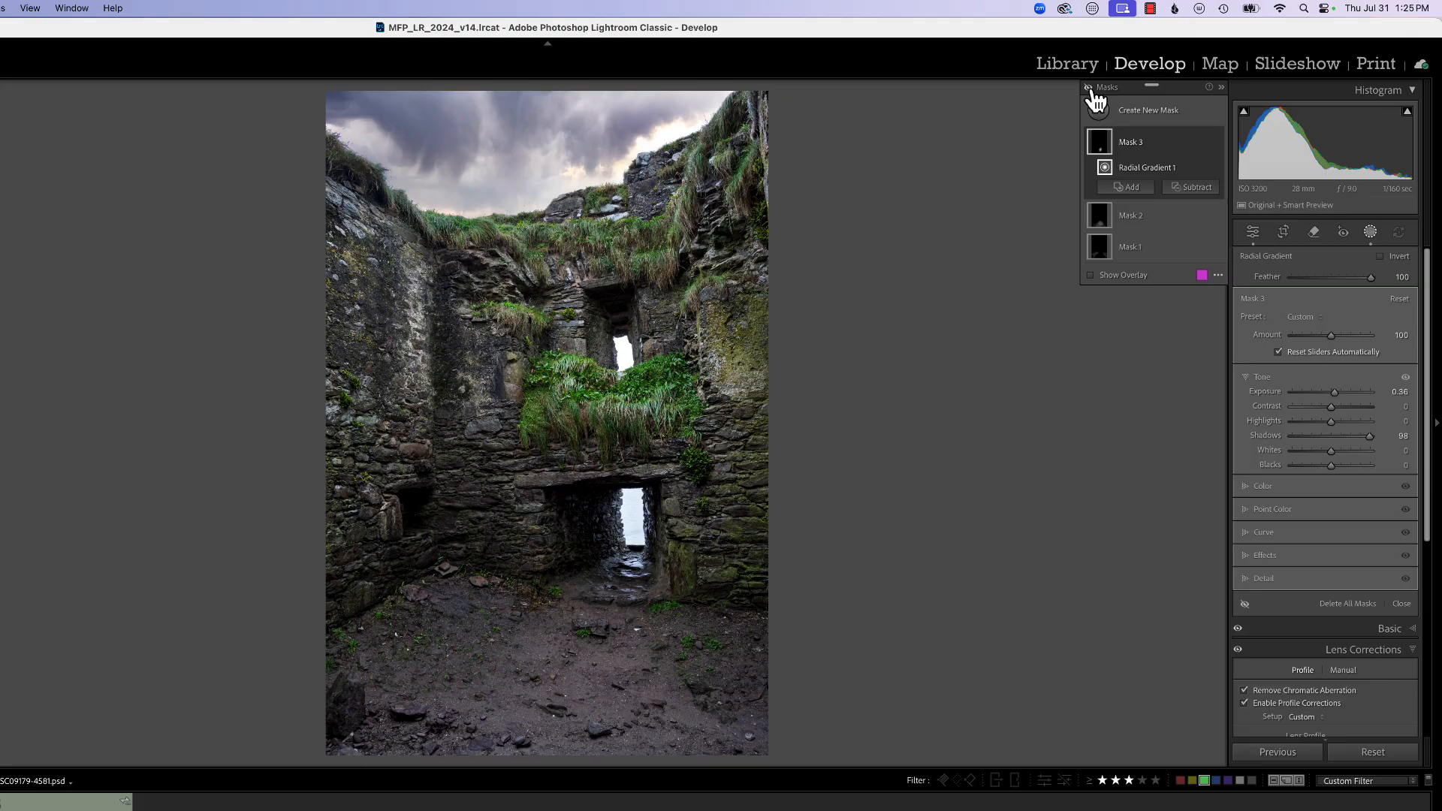
{"action": "left_click", "coordinate": [1089, 87]}
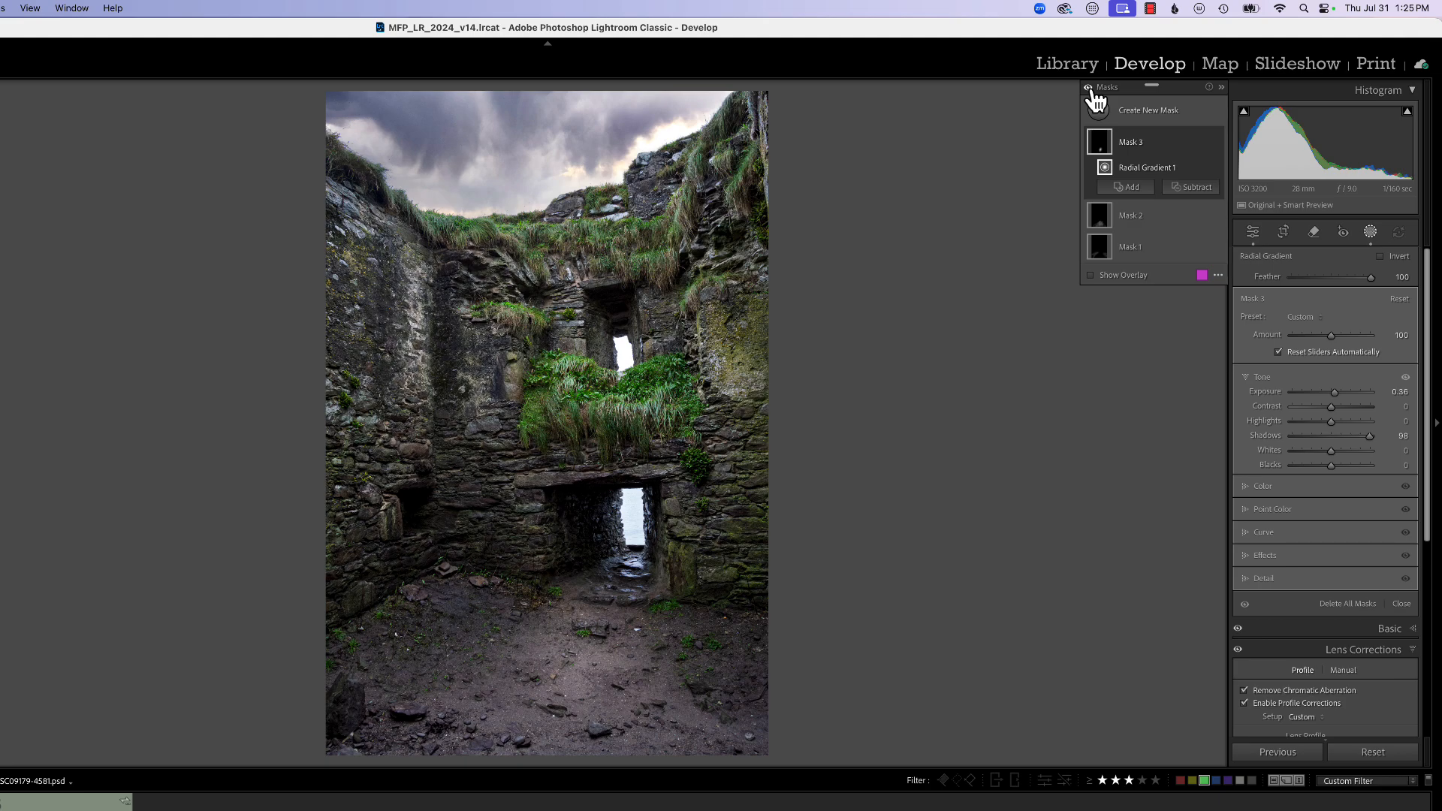
Show the mask overlay and start a new brush mask with size 2.0 for the rocks on the floor
{"action": "key", "text": "z"}
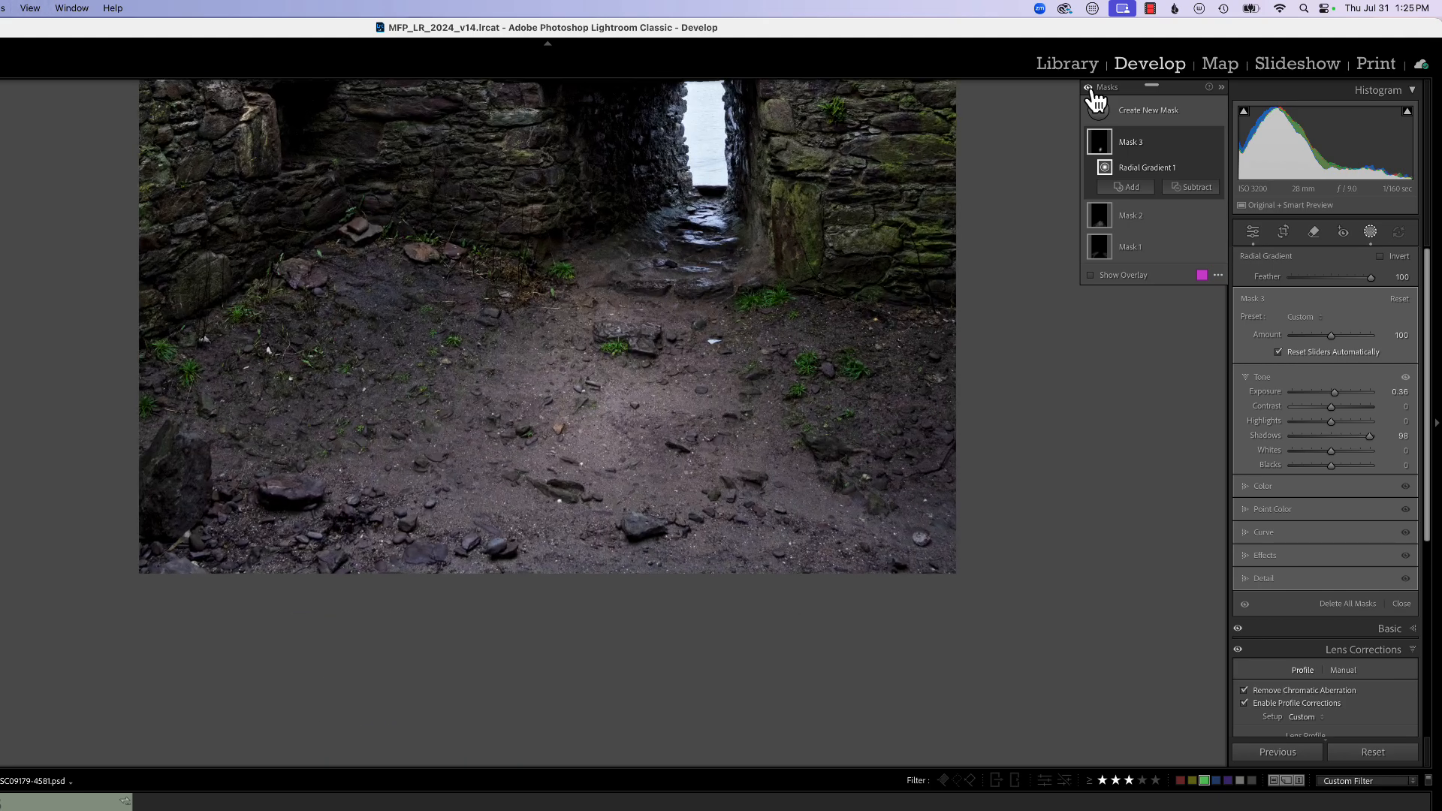
{"action": "left_click_drag", "start_coordinate": [766, 398], "coordinate": [765, 525]}
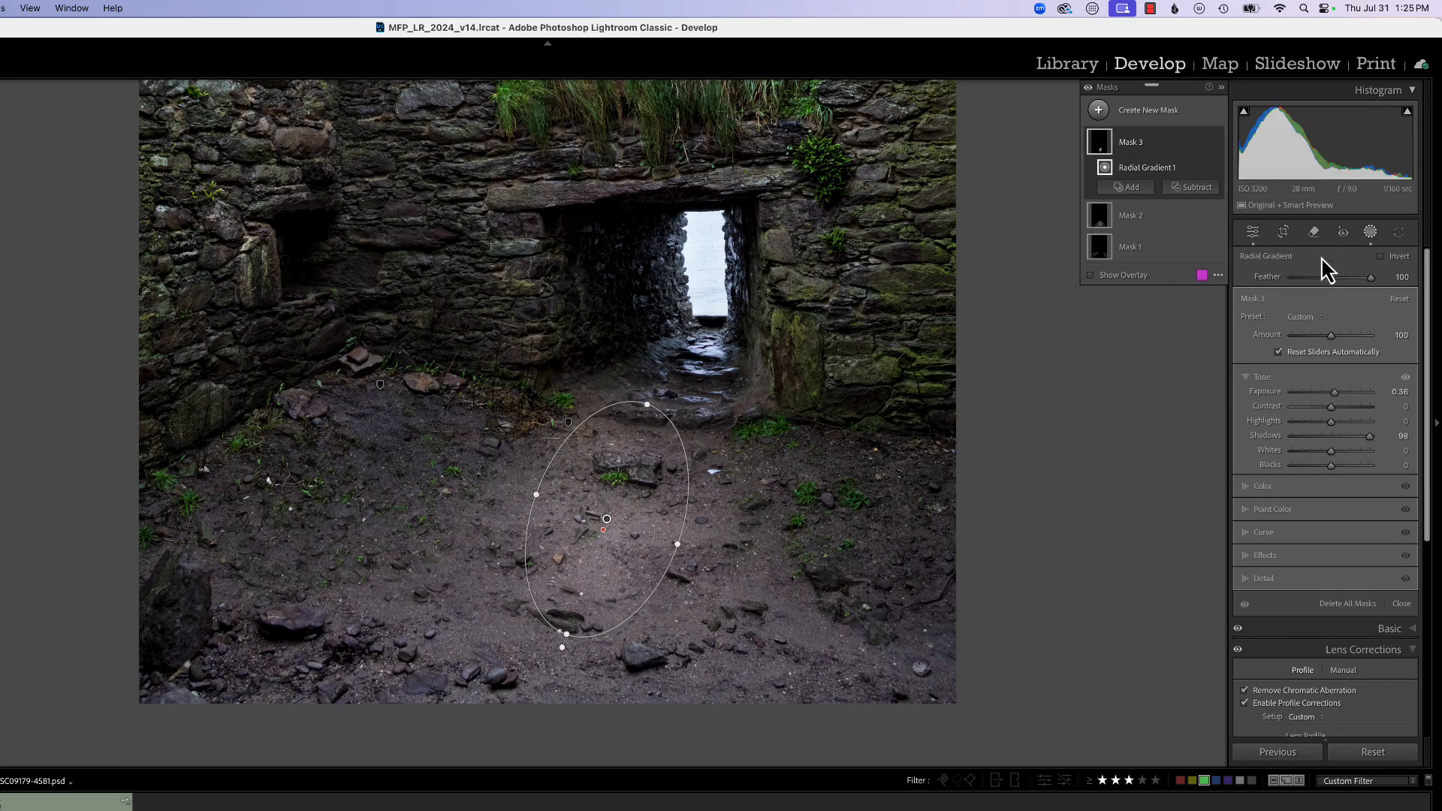
{"action": "left_click", "coordinate": [1091, 276]}
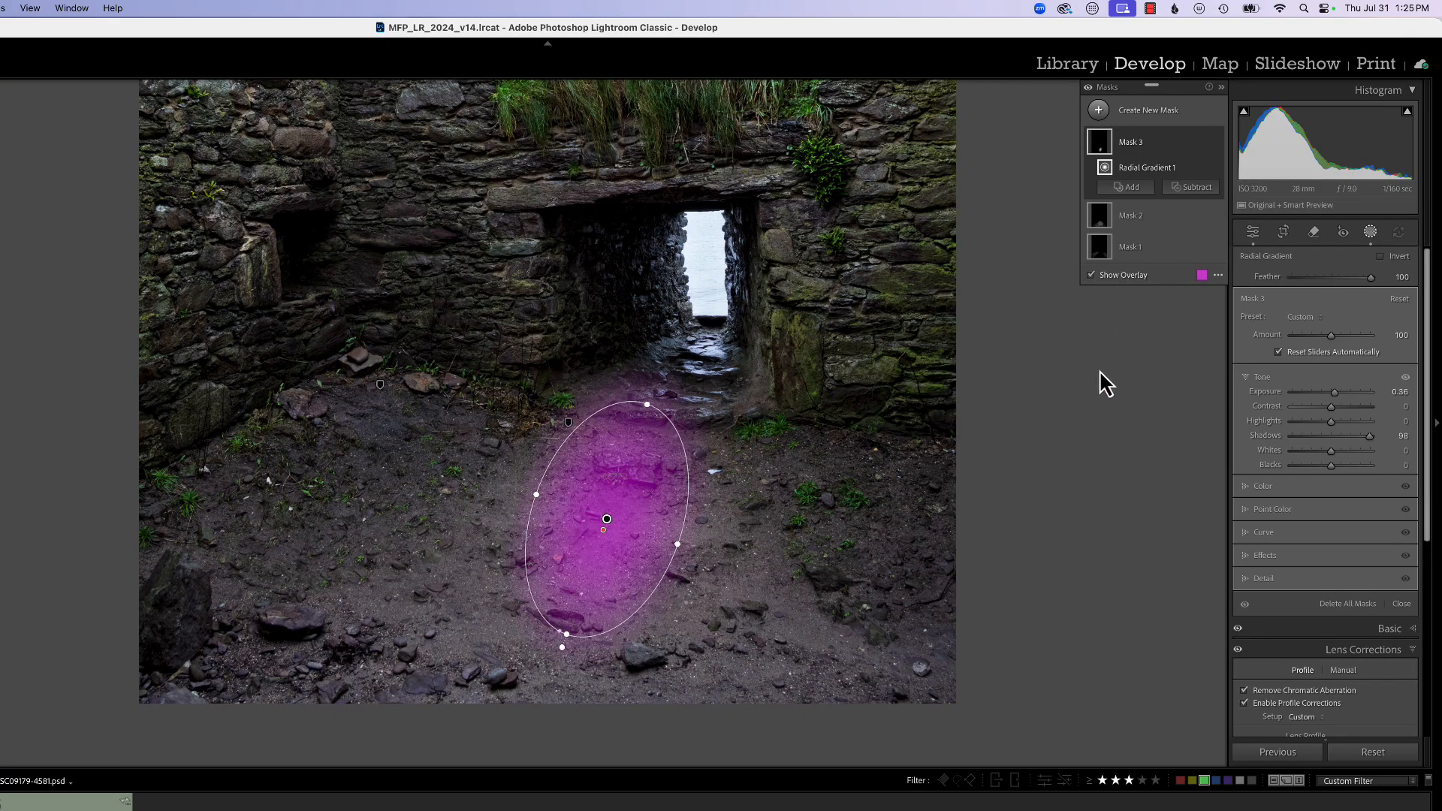
{"action": "left_click", "coordinate": [1099, 110]}
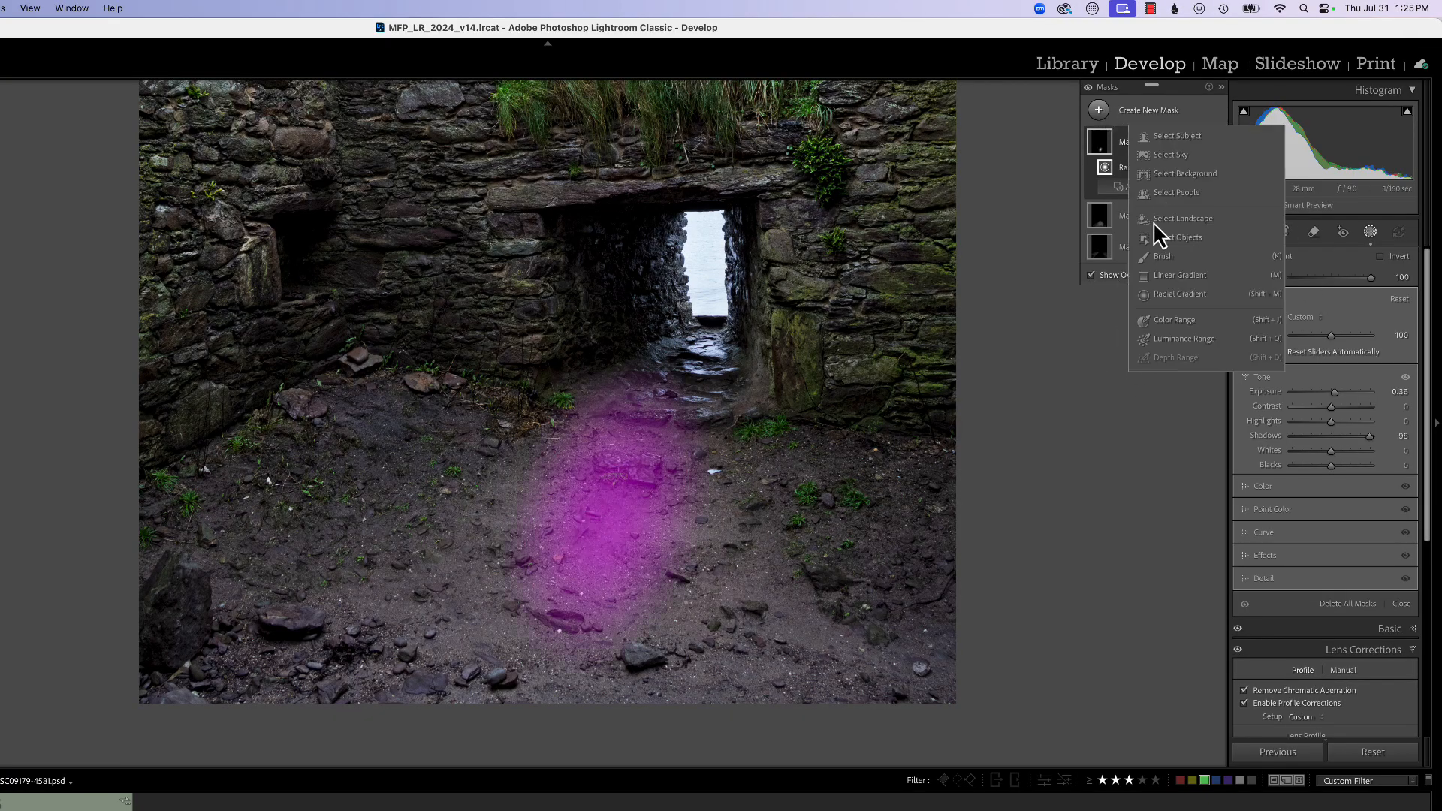
{"action": "left_click", "coordinate": [1163, 257]}
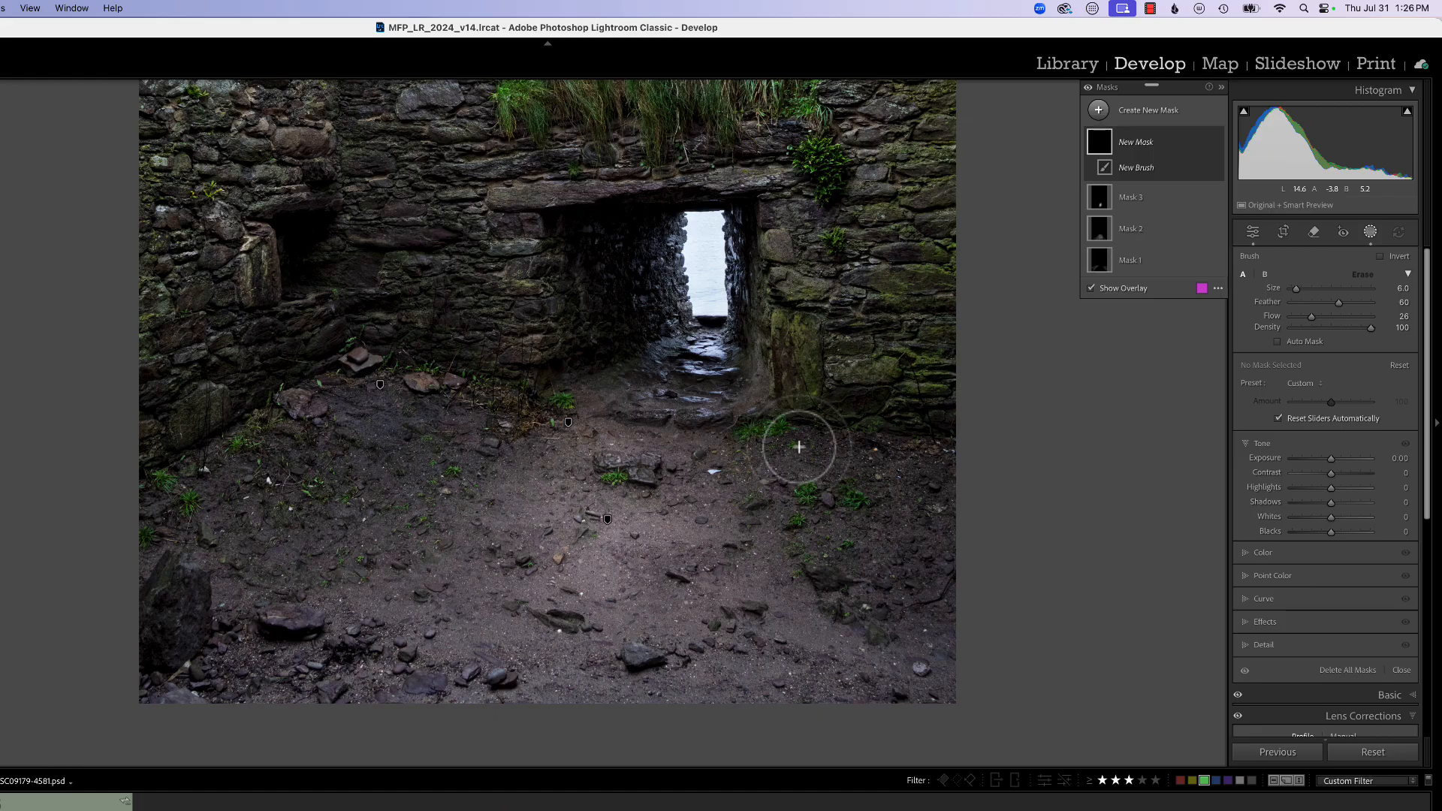
{"action": "scroll", "coordinate": [516, 461], "scroll_direction": "down", "scroll_amount": 4}
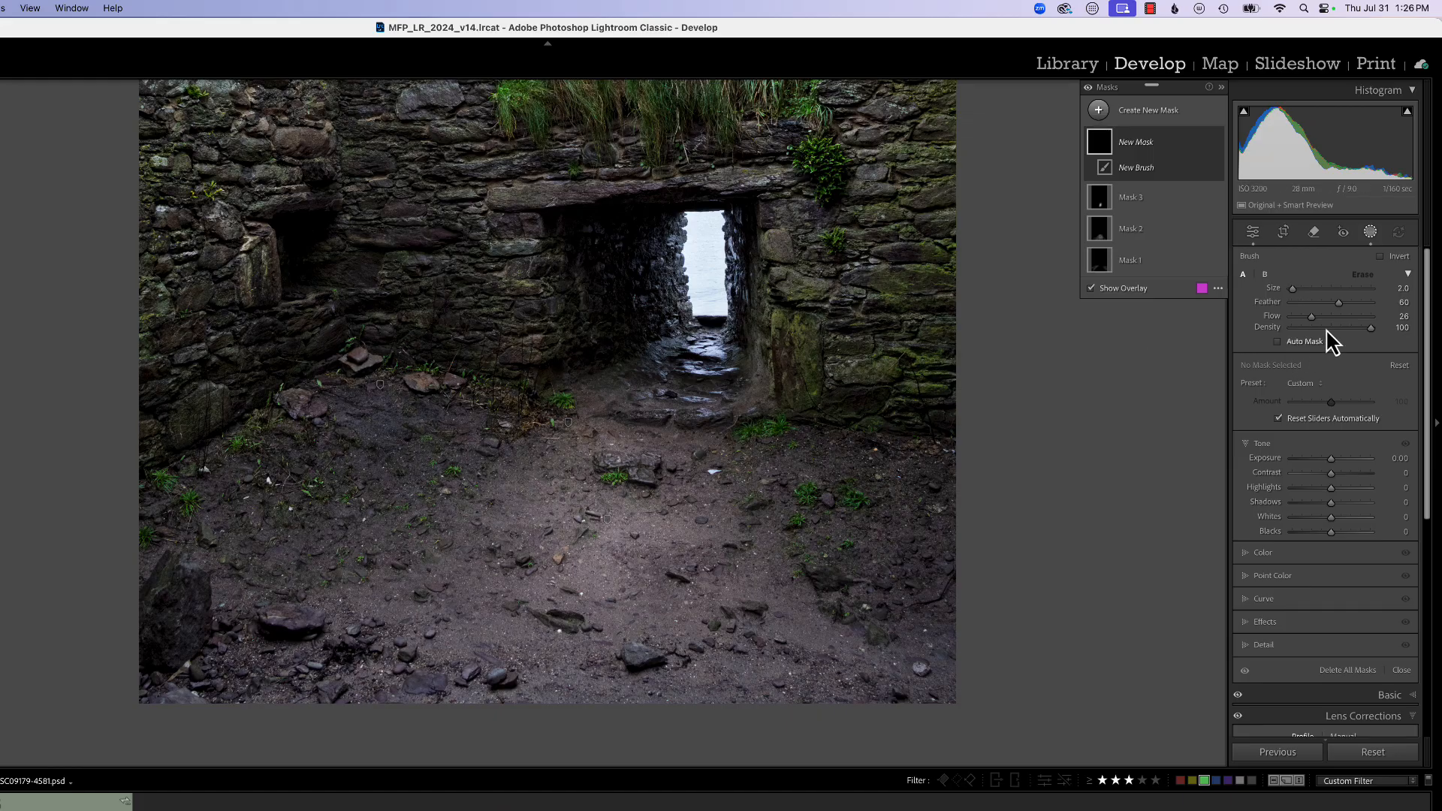
Paint the mask over the individual rocks by the rear wall, on the path, among the grass and along the foreground
{"action": "left_click", "coordinate": [368, 360]}
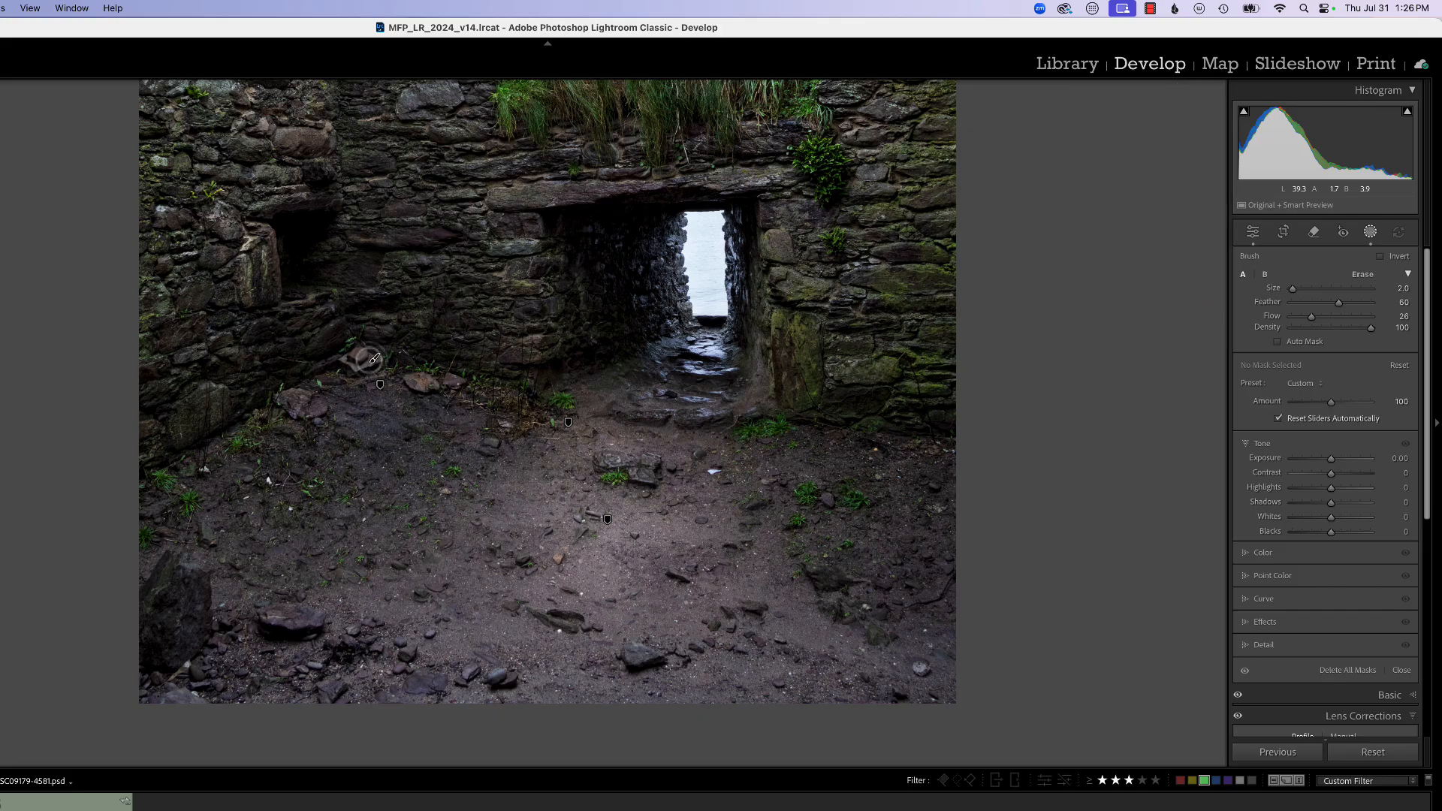
{"action": "mouse_move", "coordinate": [368, 360]}
{"action": "left_mouse_down"}
{"action": "mouse_move", "coordinate": [339, 362]}
{"action": "mouse_move", "coordinate": [428, 385]}
{"action": "left_mouse_up"}
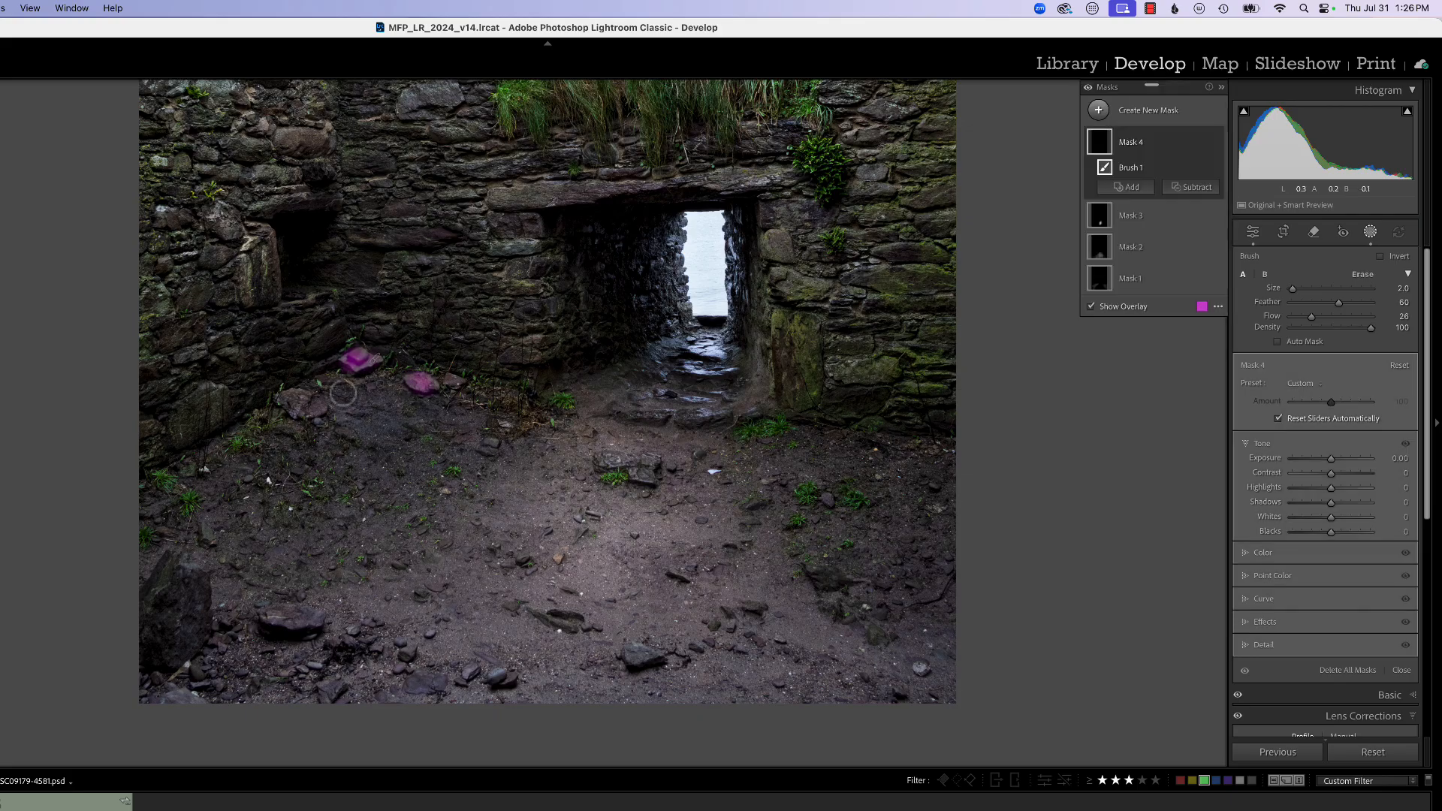
{"action": "mouse_move", "coordinate": [291, 402]}
{"action": "left_mouse_down"}
{"action": "mouse_move", "coordinate": [331, 406]}
{"action": "mouse_move", "coordinate": [316, 409]}
{"action": "left_mouse_up"}
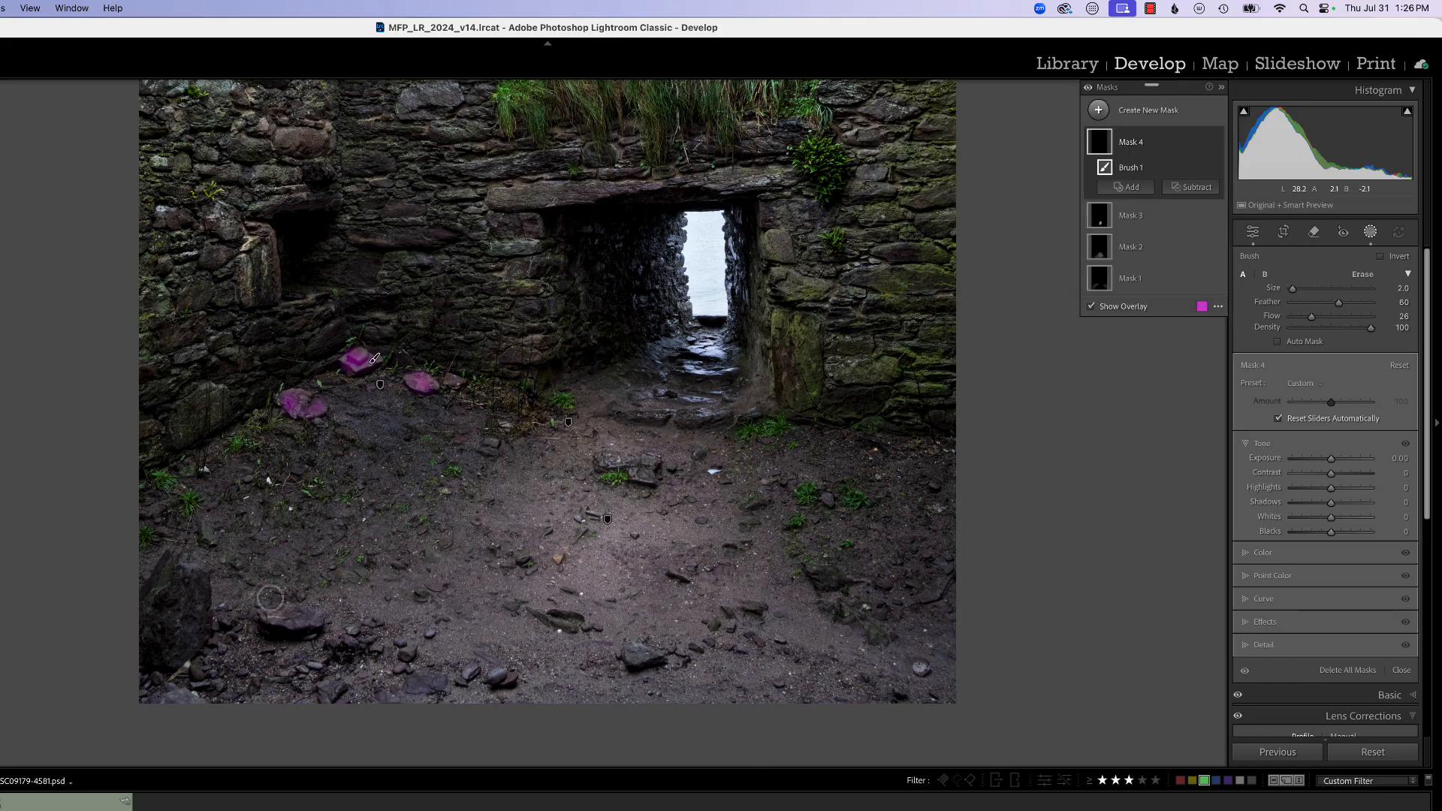
{"action": "mouse_move", "coordinate": [267, 613]}
{"action": "left_mouse_down"}
{"action": "mouse_move", "coordinate": [297, 612]}
{"action": "mouse_move", "coordinate": [262, 616]}
{"action": "mouse_move", "coordinate": [310, 614]}
{"action": "mouse_move", "coordinate": [353, 637]}
{"action": "left_mouse_up"}
{"action": "left_click_drag", "start_coordinate": [354, 631], "coordinate": [347, 637]}
{"action": "left_click_drag", "start_coordinate": [503, 673], "coordinate": [510, 679]}
{"action": "mouse_move", "coordinate": [627, 653]}
{"action": "left_mouse_down"}
{"action": "mouse_move", "coordinate": [643, 661]}
{"action": "mouse_move", "coordinate": [633, 648]}
{"action": "left_mouse_up"}
{"action": "mouse_move", "coordinate": [626, 462]}
{"action": "left_mouse_down"}
{"action": "mouse_move", "coordinate": [612, 458]}
{"action": "mouse_move", "coordinate": [646, 472]}
{"action": "mouse_move", "coordinate": [653, 458]}
{"action": "left_mouse_up"}
{"action": "mouse_move", "coordinate": [716, 622]}
{"action": "left_mouse_down"}
{"action": "mouse_move", "coordinate": [737, 483]}
{"action": "mouse_move", "coordinate": [679, 441]}
{"action": "mouse_move", "coordinate": [462, 597]}
{"action": "left_mouse_up"}
{"action": "left_click_drag", "start_coordinate": [824, 430], "coordinate": [827, 438]}
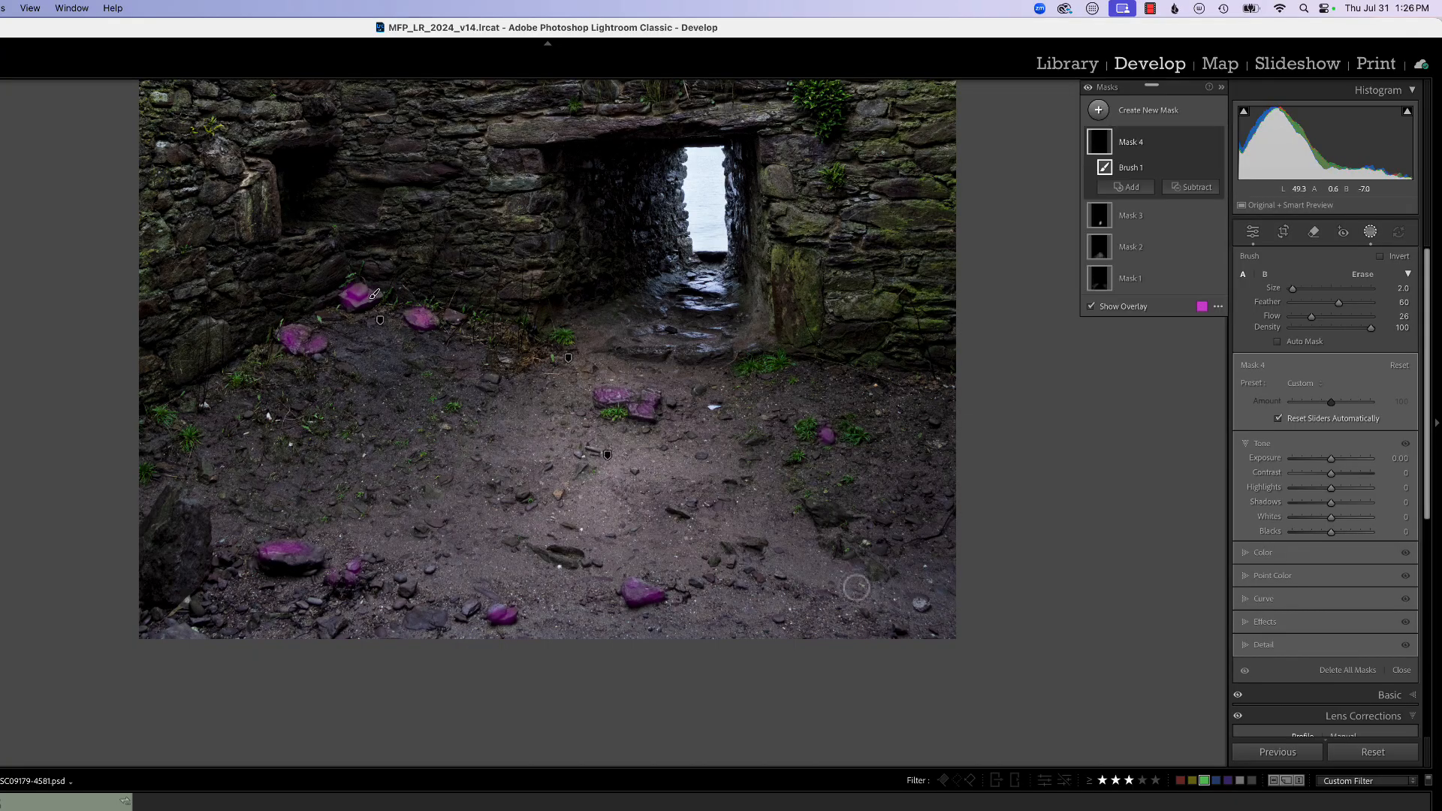
{"action": "left_click_drag", "start_coordinate": [757, 542], "coordinate": [751, 544]}
{"action": "left_click_drag", "start_coordinate": [575, 564], "coordinate": [537, 550]}
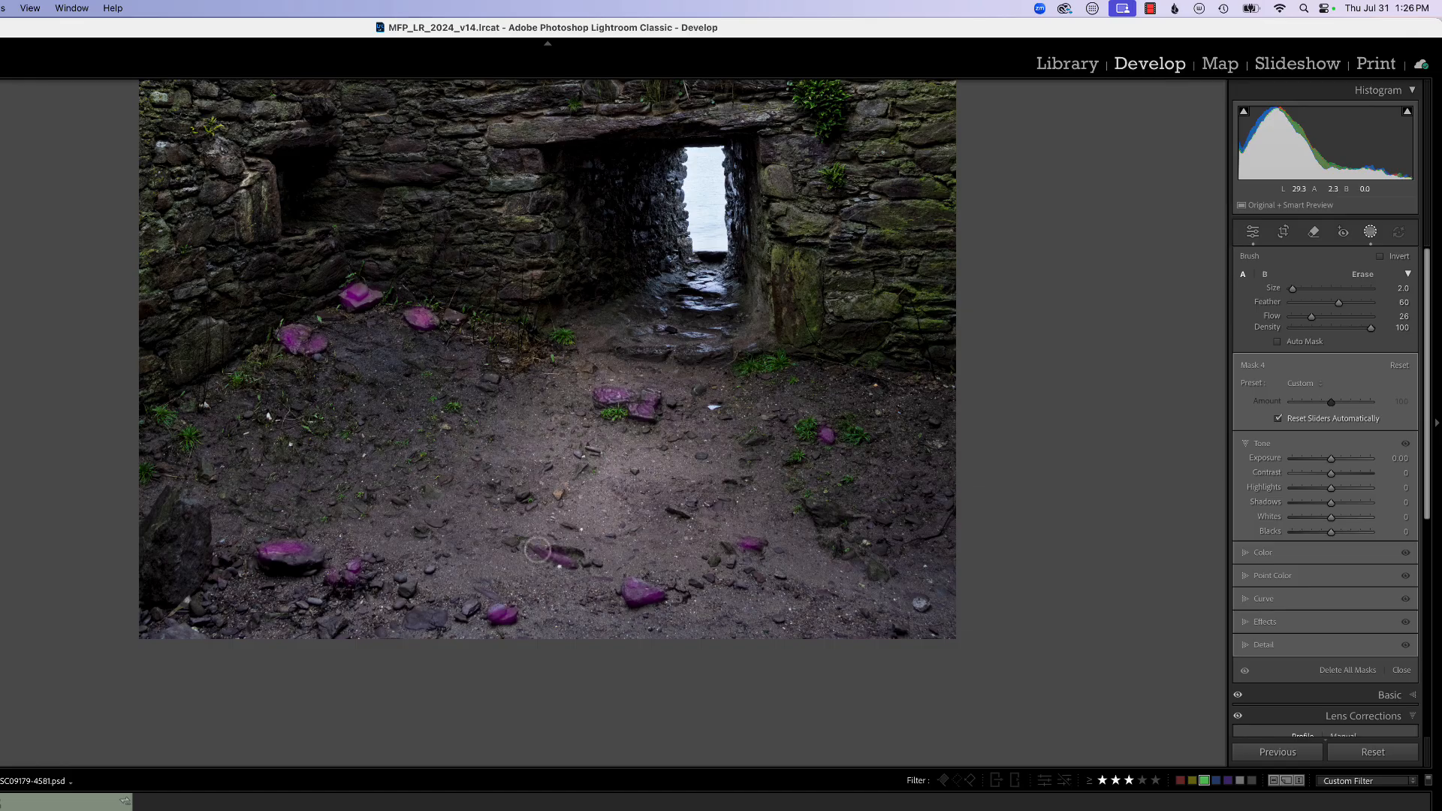
{"action": "left_click_drag", "start_coordinate": [334, 622], "coordinate": [322, 623]}
{"action": "mouse_move", "coordinate": [204, 617]}
{"action": "left_mouse_down"}
{"action": "mouse_move", "coordinate": [212, 595]}
{"action": "mouse_move", "coordinate": [199, 603]}
{"action": "mouse_move", "coordinate": [222, 627]}
{"action": "mouse_move", "coordinate": [244, 624]}
{"action": "left_mouse_up"}
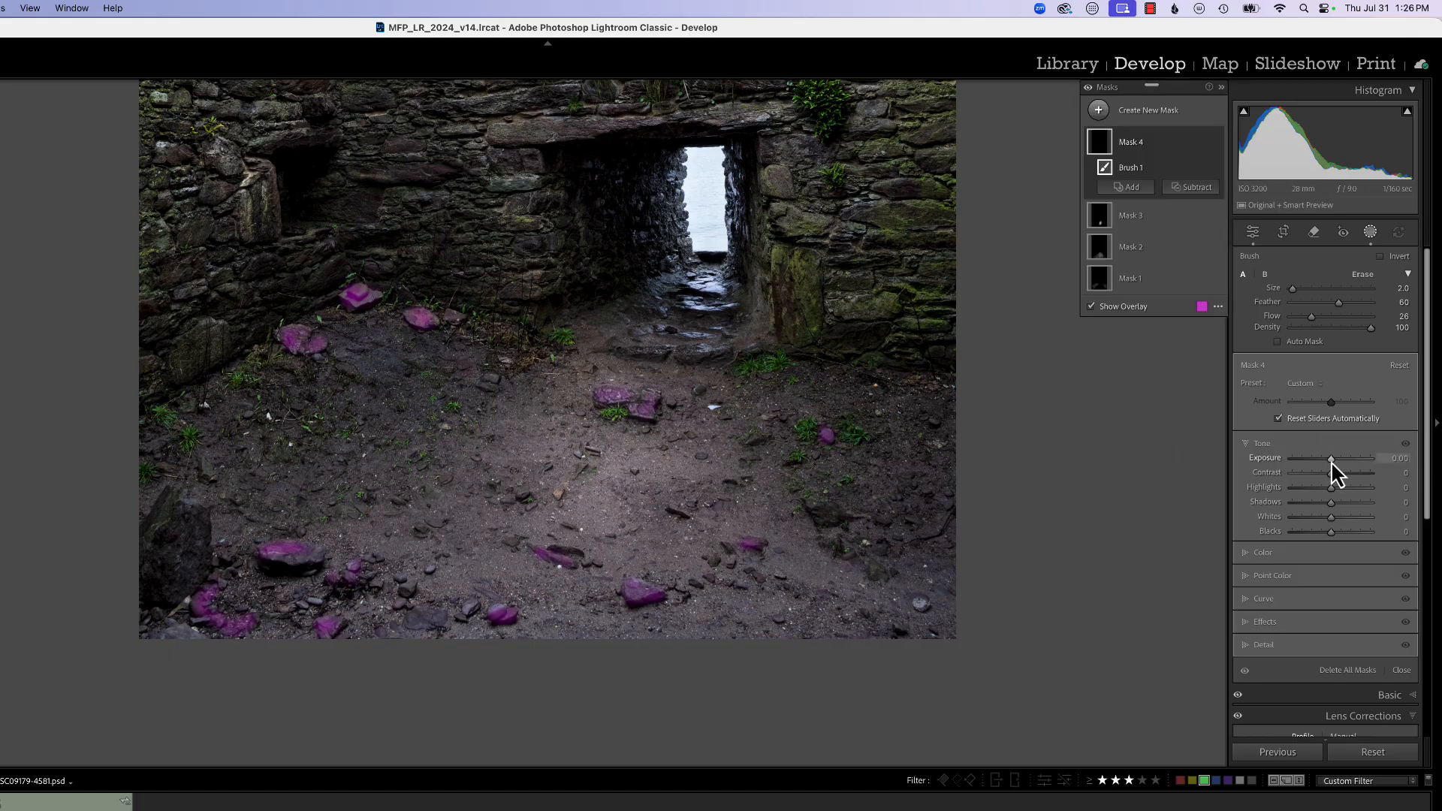
Raise the exposure of the rock mask and set its temperature to 47
{"action": "left_click_drag", "start_coordinate": [1332, 461], "coordinate": [1341, 461]}
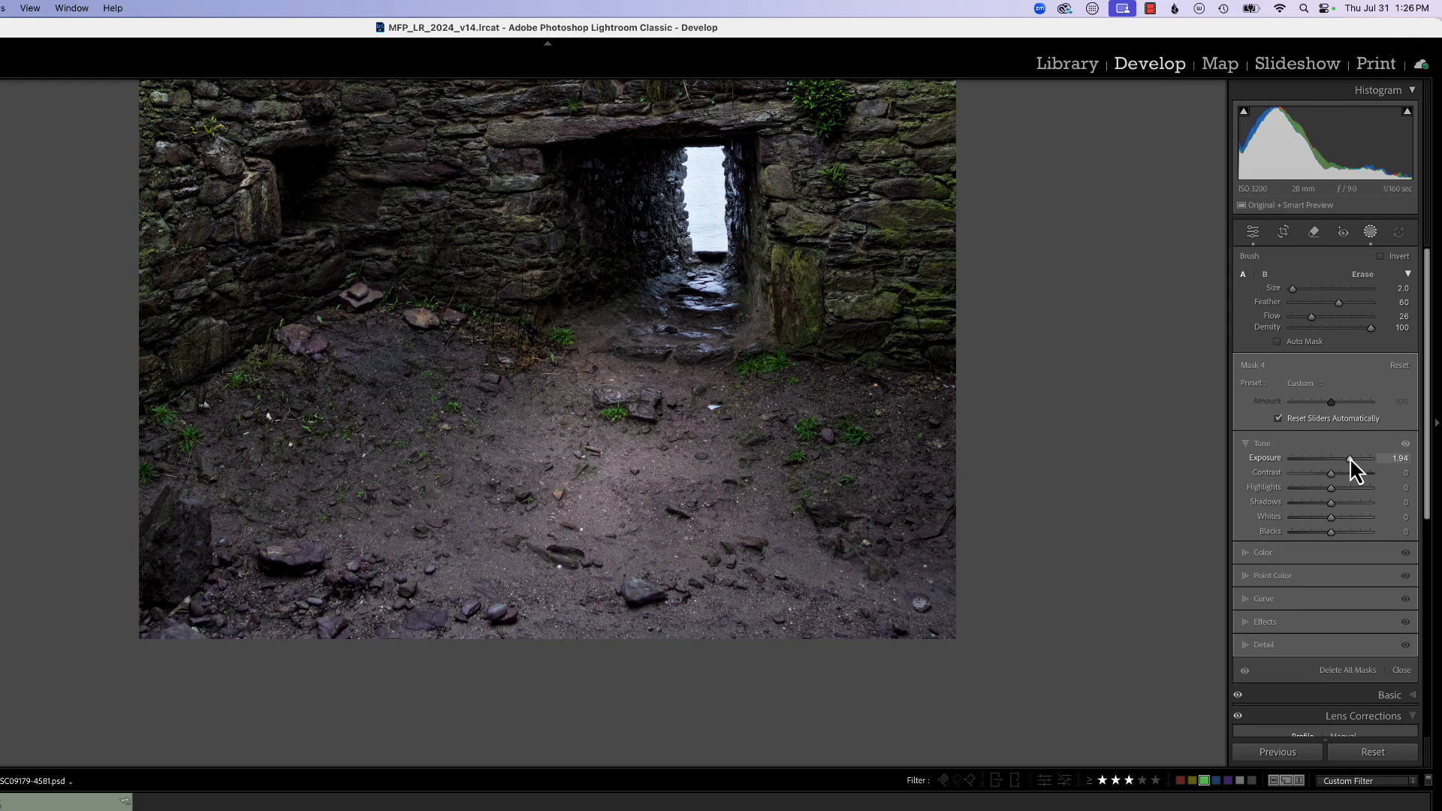
{"action": "left_click_drag", "start_coordinate": [1346, 458], "coordinate": [1344, 458]}
{"action": "left_click", "coordinate": [1263, 553]}
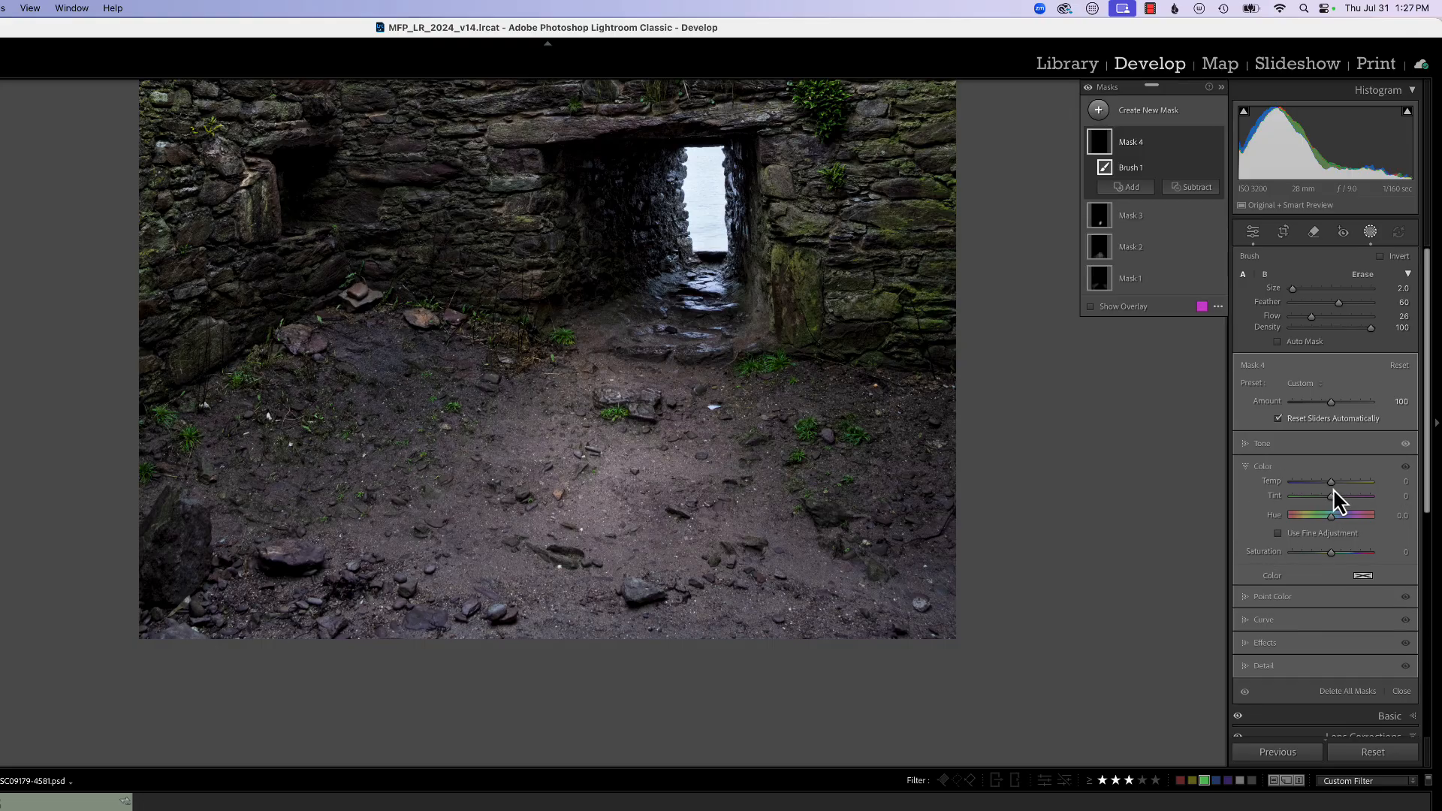
{"action": "left_click_drag", "start_coordinate": [1332, 483], "coordinate": [1350, 483]}
Compare the whole photo with and without the rock mask by switching its visibility off and on
{"action": "key", "text": "z"}
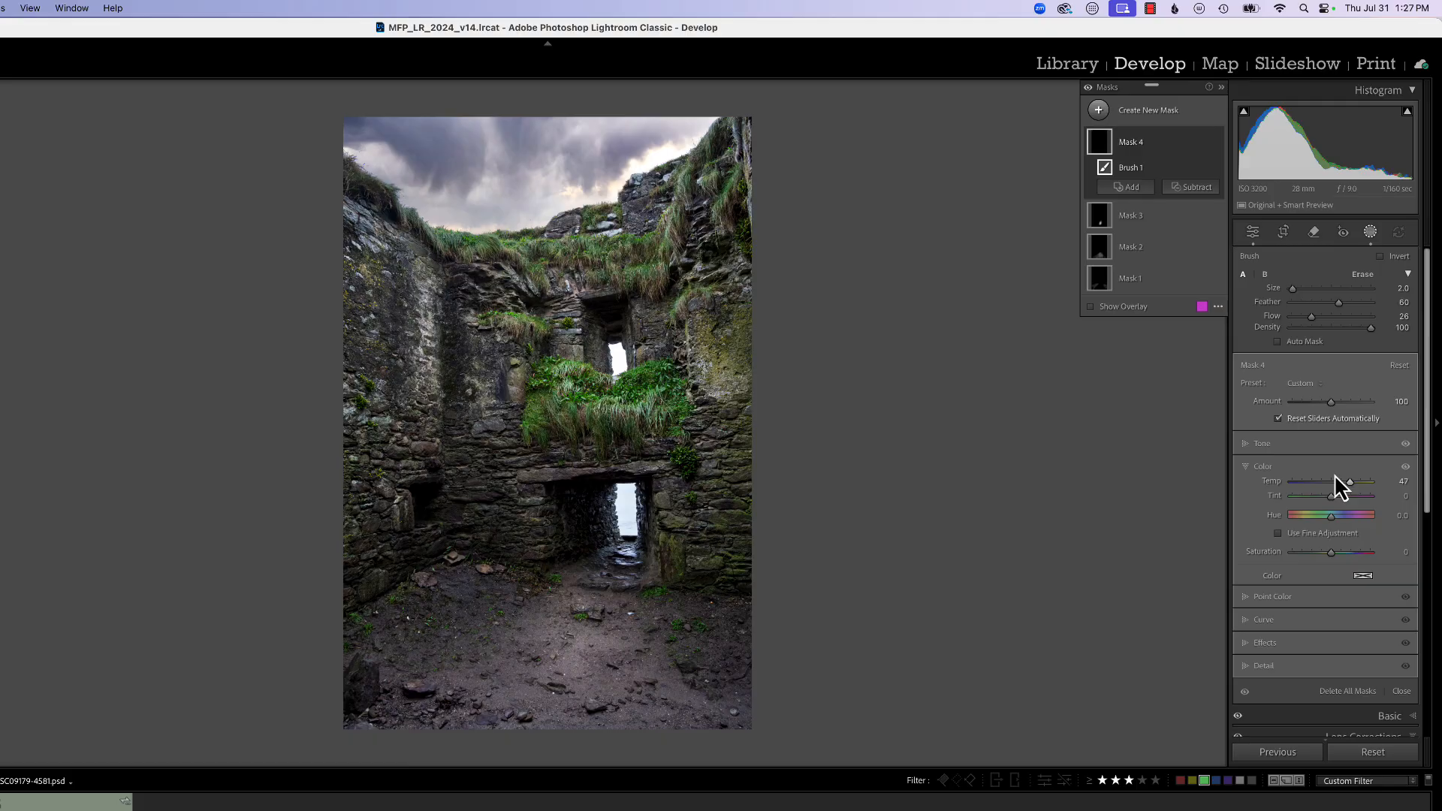
{"action": "left_click", "coordinate": [1216, 142]}
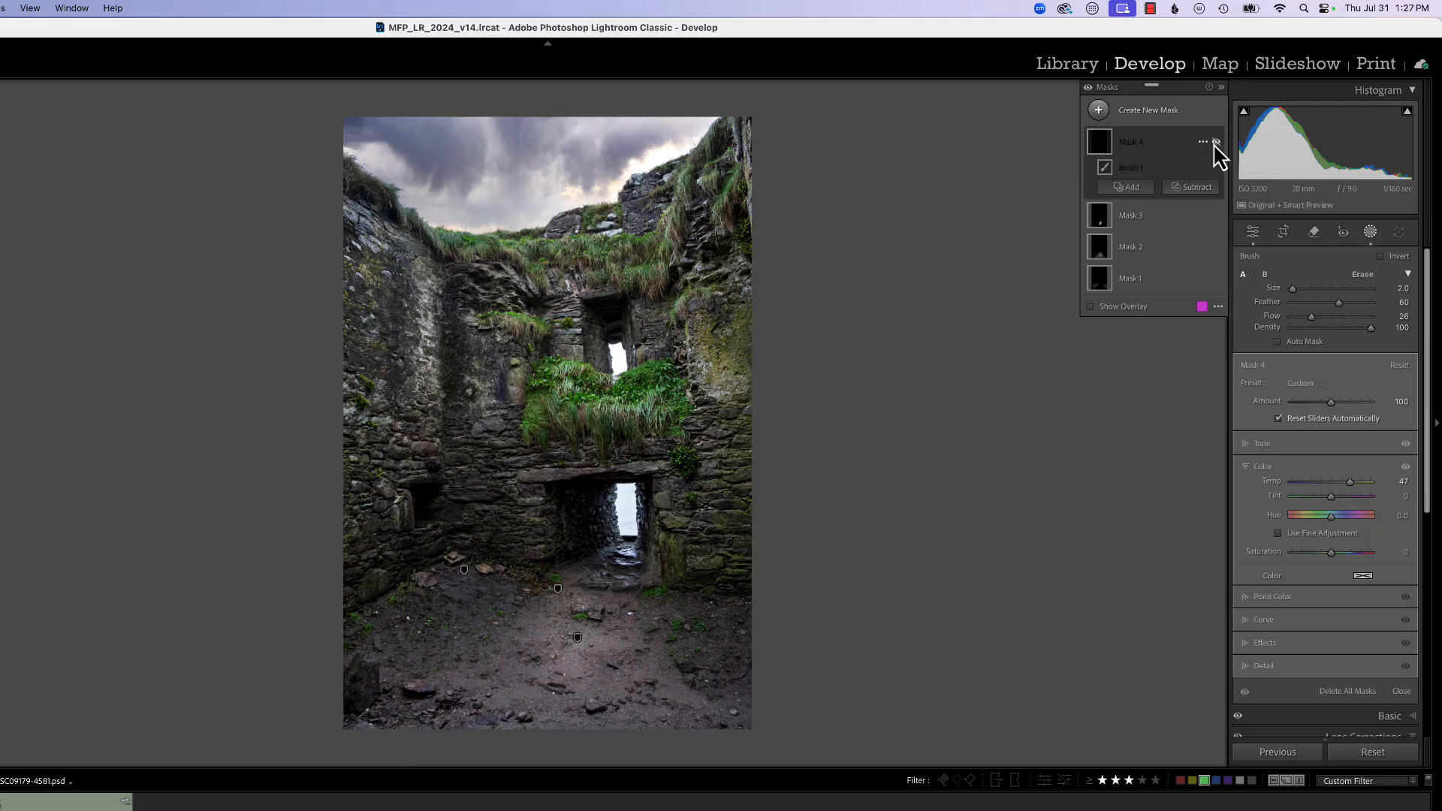
{"action": "left_click", "coordinate": [1216, 142]}
{"action": "left_click", "coordinate": [1216, 142]}
{"action": "left_click", "coordinate": [1216, 142]}
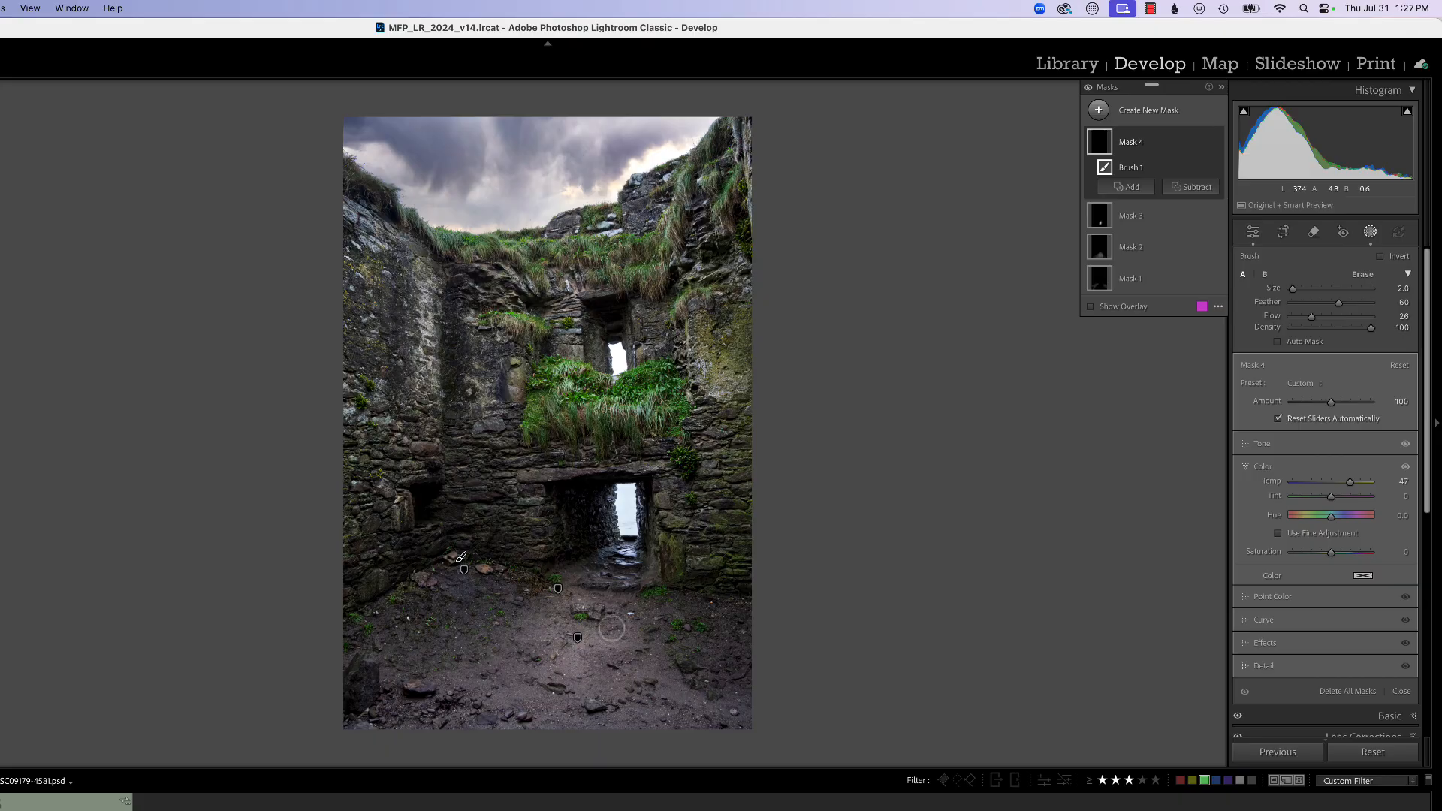
Brush a new mask at size 6.0 over the left inner wall of the lower window opening and set its exposure to 2.09
{"action": "key", "text": "z"}
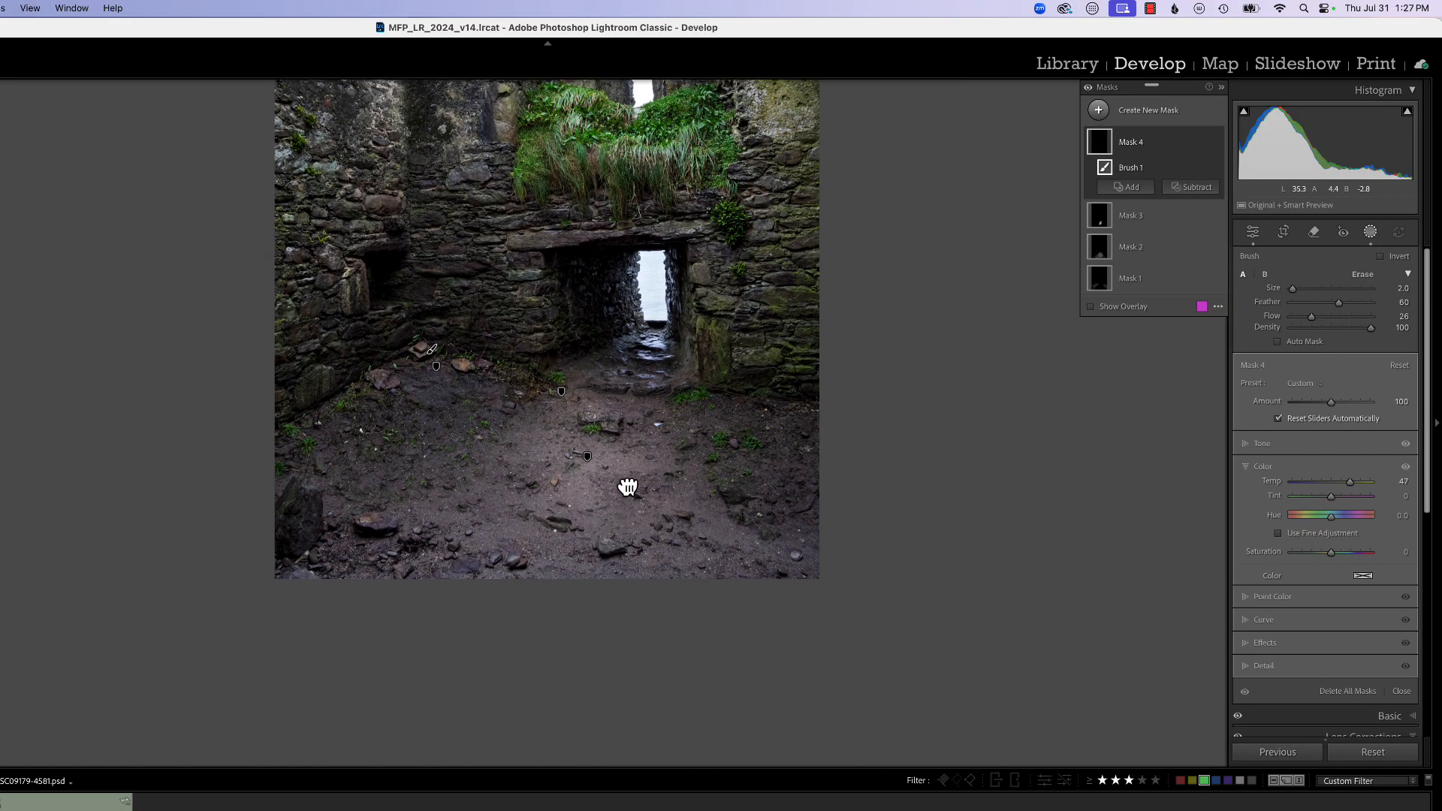
{"action": "scroll", "coordinate": [628, 489], "scroll_direction": "up", "scroll_amount": 5}
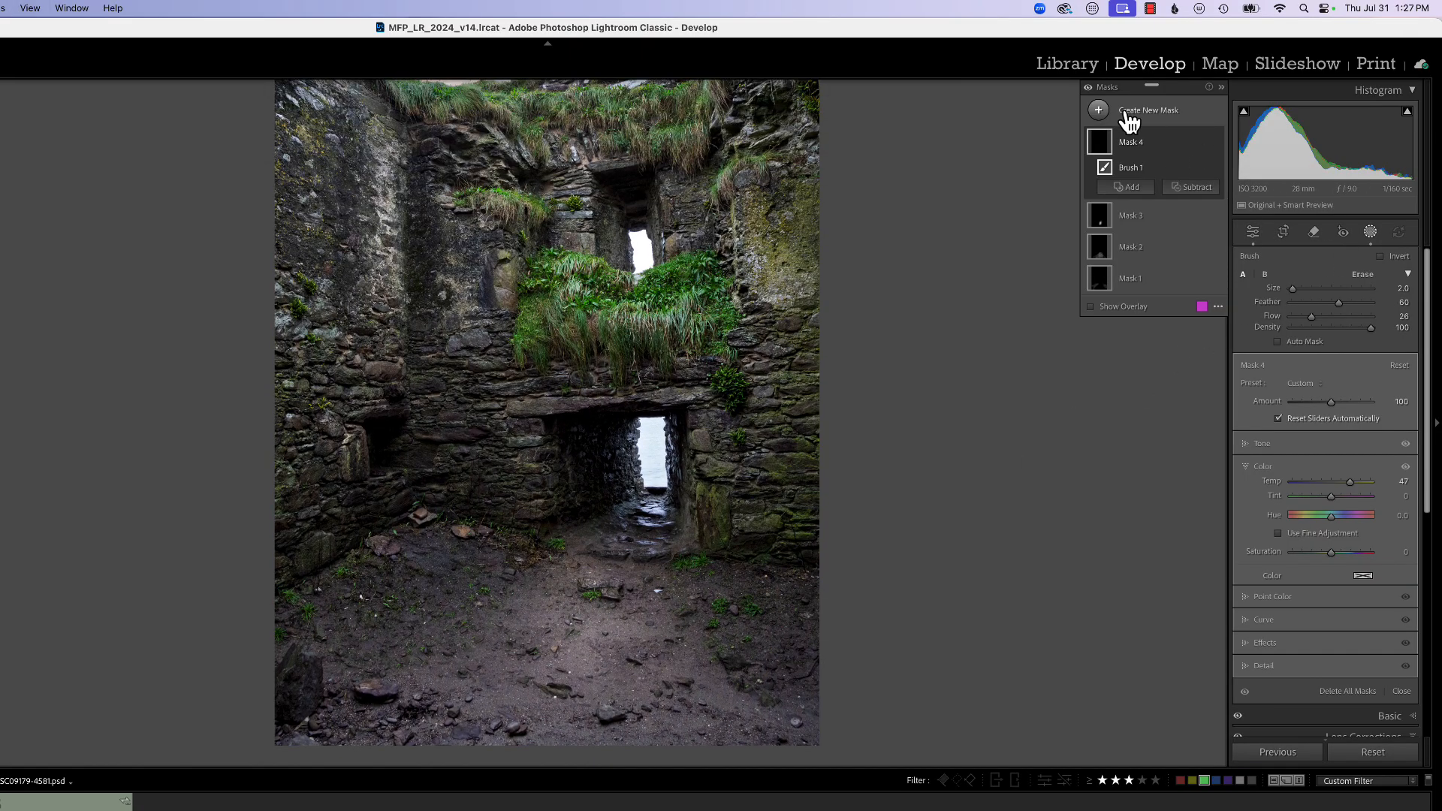
{"action": "left_click", "coordinate": [1099, 110]}
{"action": "left_click", "coordinate": [1157, 267]}
{"action": "key", "text": "k"}
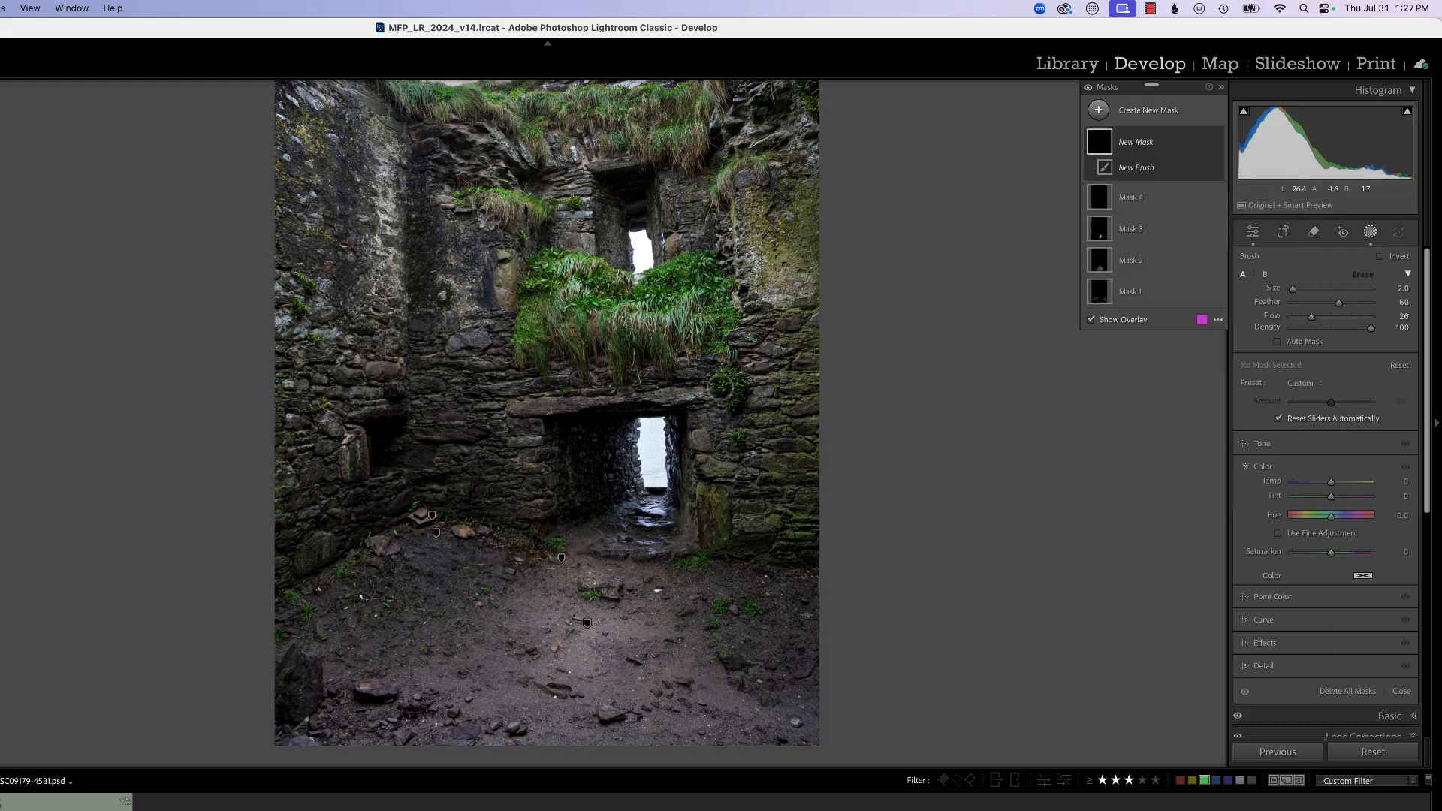
{"action": "mouse_move", "coordinate": [635, 423]}
{"action": "left_mouse_down"}
{"action": "mouse_move", "coordinate": [550, 424]}
{"action": "mouse_move", "coordinate": [558, 531]}
{"action": "mouse_move", "coordinate": [637, 486]}
{"action": "mouse_move", "coordinate": [640, 439]}
{"action": "mouse_move", "coordinate": [629, 426]}
{"action": "mouse_move", "coordinate": [622, 459]}
{"action": "mouse_move", "coordinate": [621, 433]}
{"action": "mouse_move", "coordinate": [564, 433]}
{"action": "mouse_move", "coordinate": [622, 429]}
{"action": "mouse_move", "coordinate": [557, 433]}
{"action": "mouse_move", "coordinate": [562, 522]}
{"action": "mouse_move", "coordinate": [597, 488]}
{"action": "left_mouse_up"}
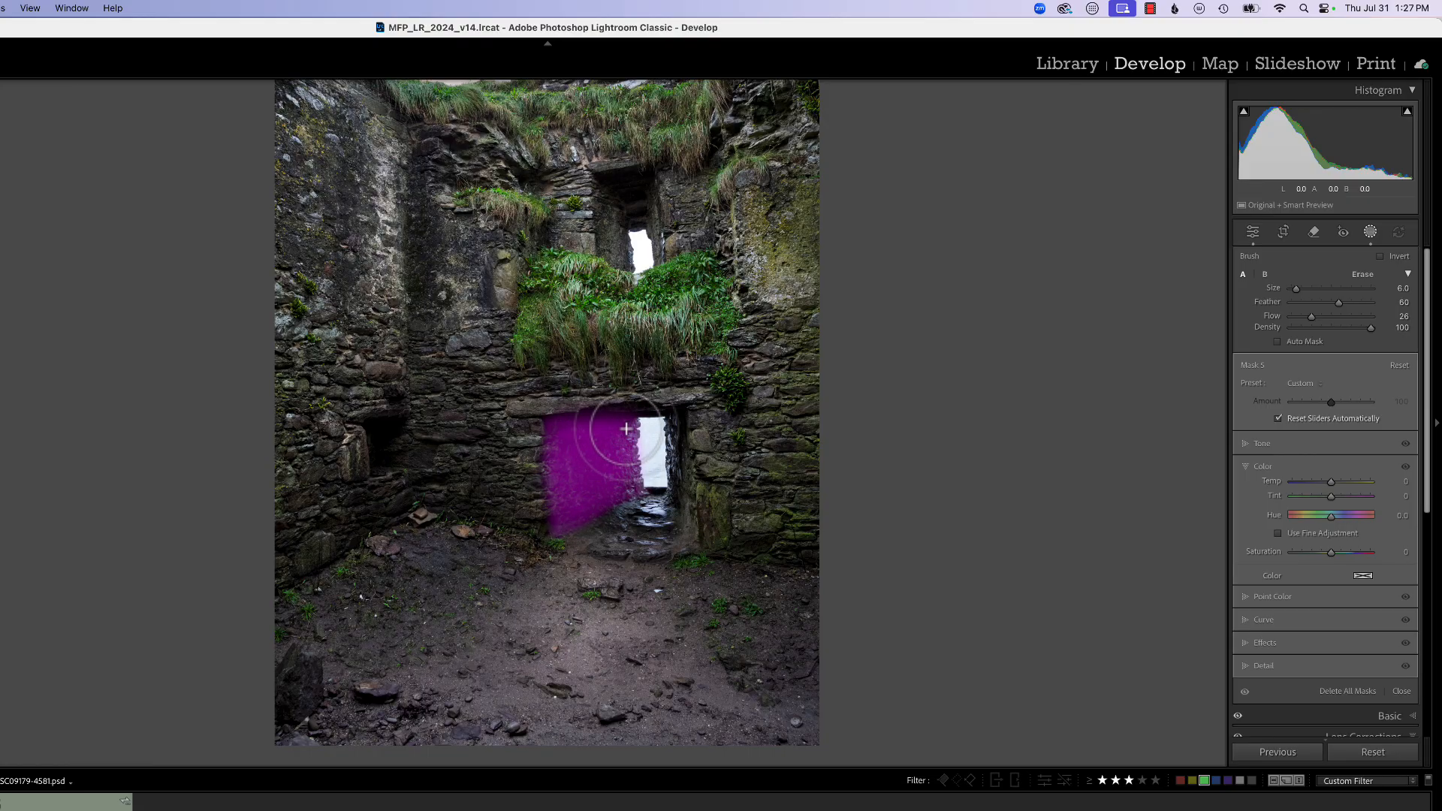
{"action": "left_click_drag", "start_coordinate": [630, 441], "coordinate": [611, 484]}
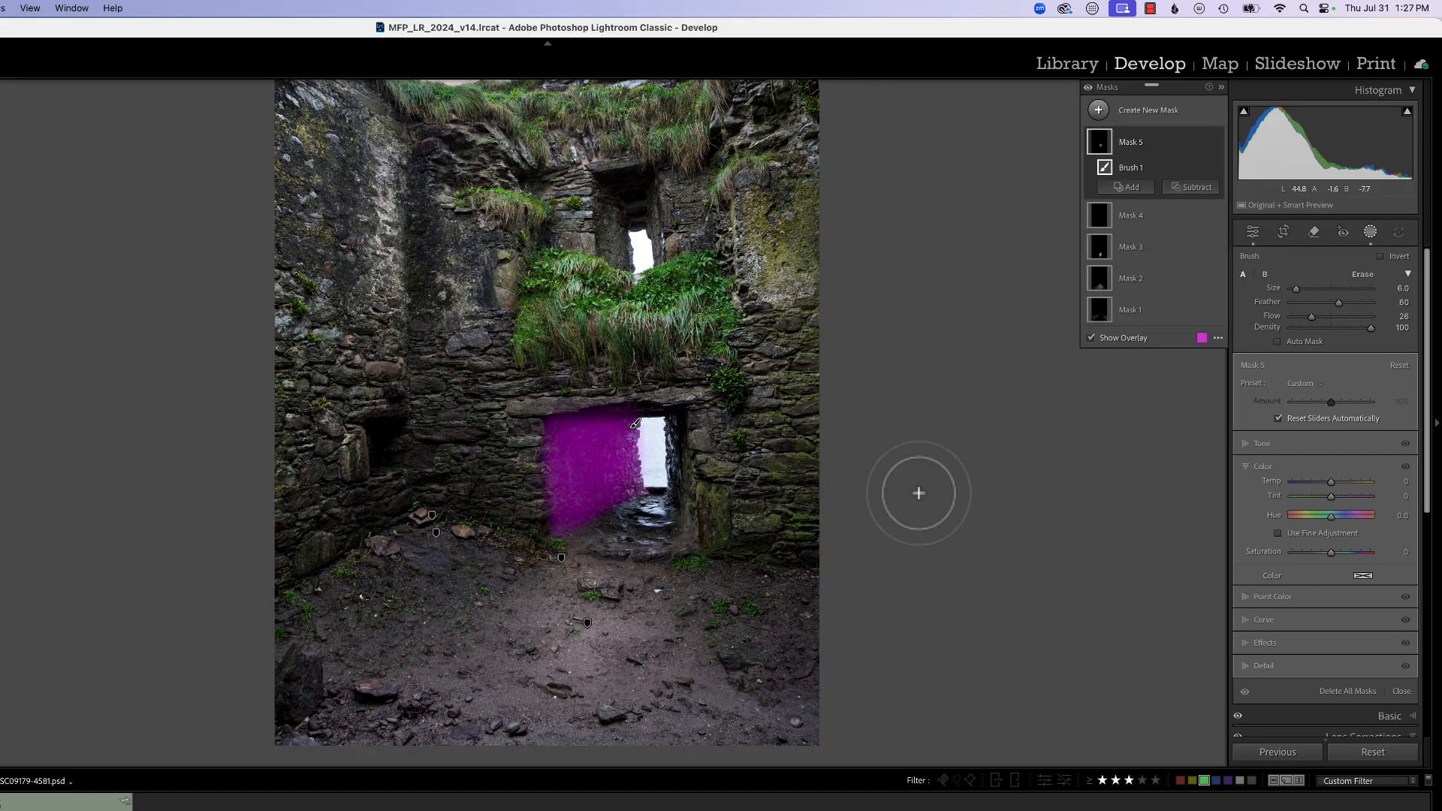
{"action": "left_click", "coordinate": [1264, 446]}
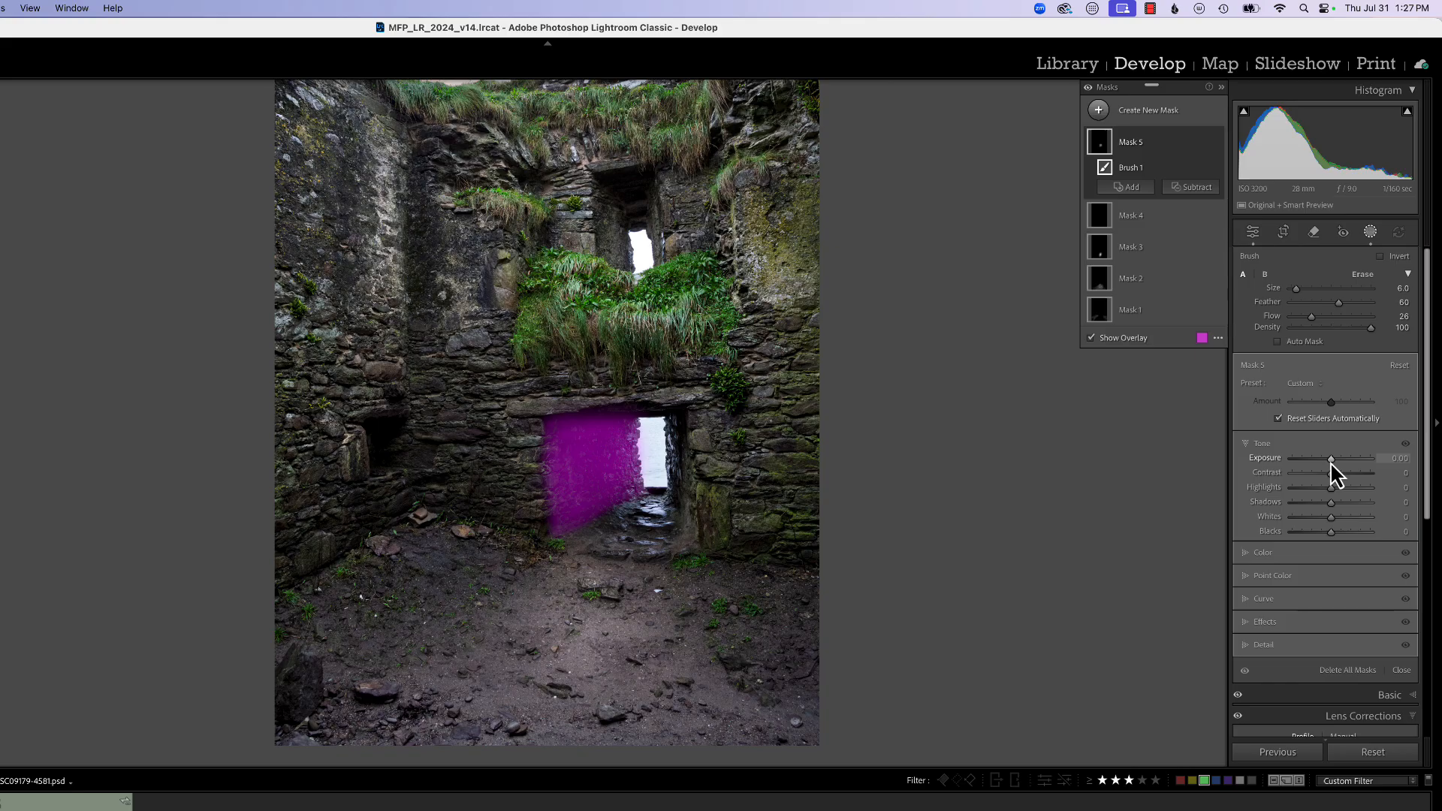
{"action": "mouse_move", "coordinate": [1331, 458]}
{"action": "left_mouse_down"}
{"action": "mouse_move", "coordinate": [1391, 464]}
{"action": "mouse_move", "coordinate": [1349, 467]}
{"action": "left_mouse_up"}
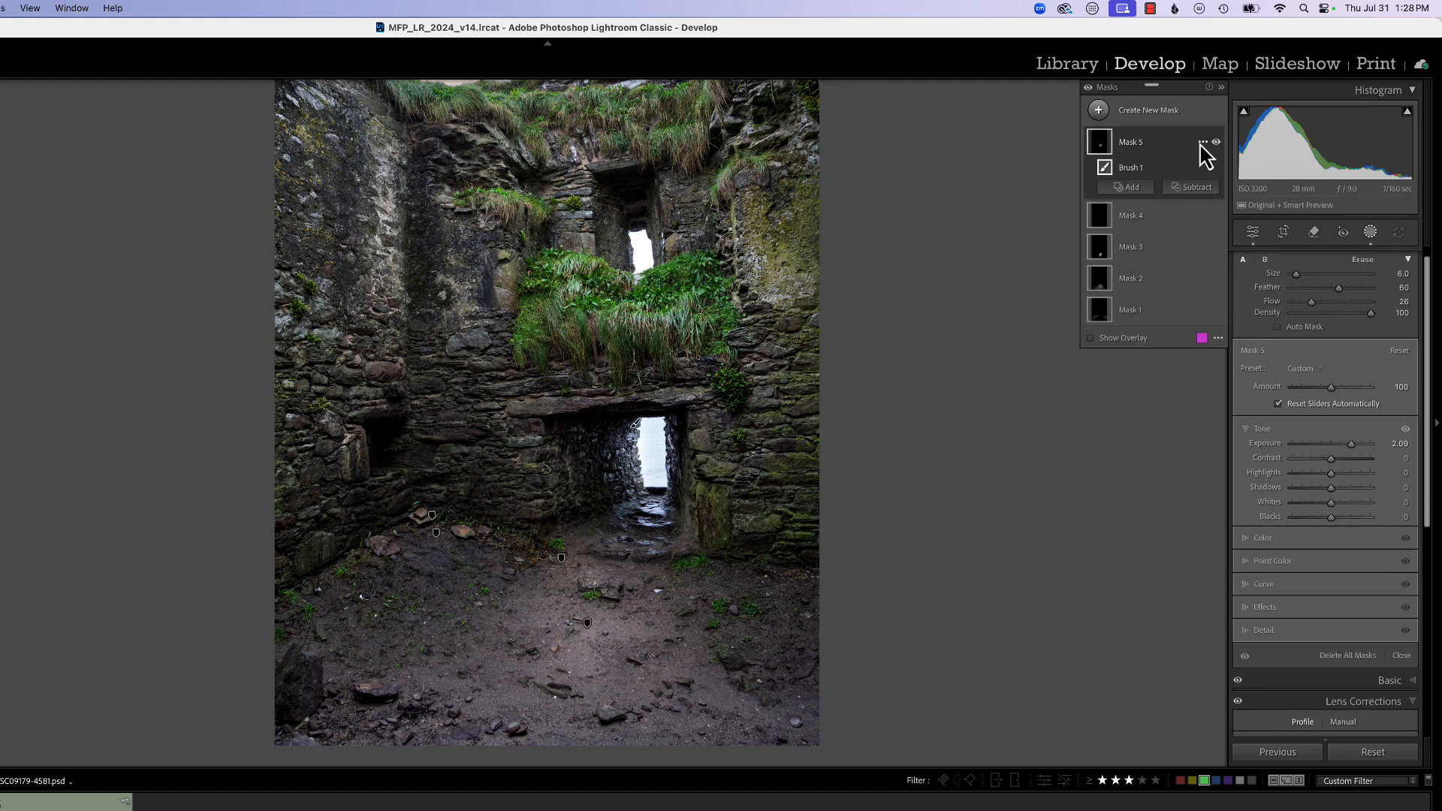
Intersect the lower window mask with a linear gradient running from the bright opening outward across its left inner wall
{"action": "left_click", "coordinate": [1201, 142]}
{"action": "mouse_move", "coordinate": [1232, 214]}
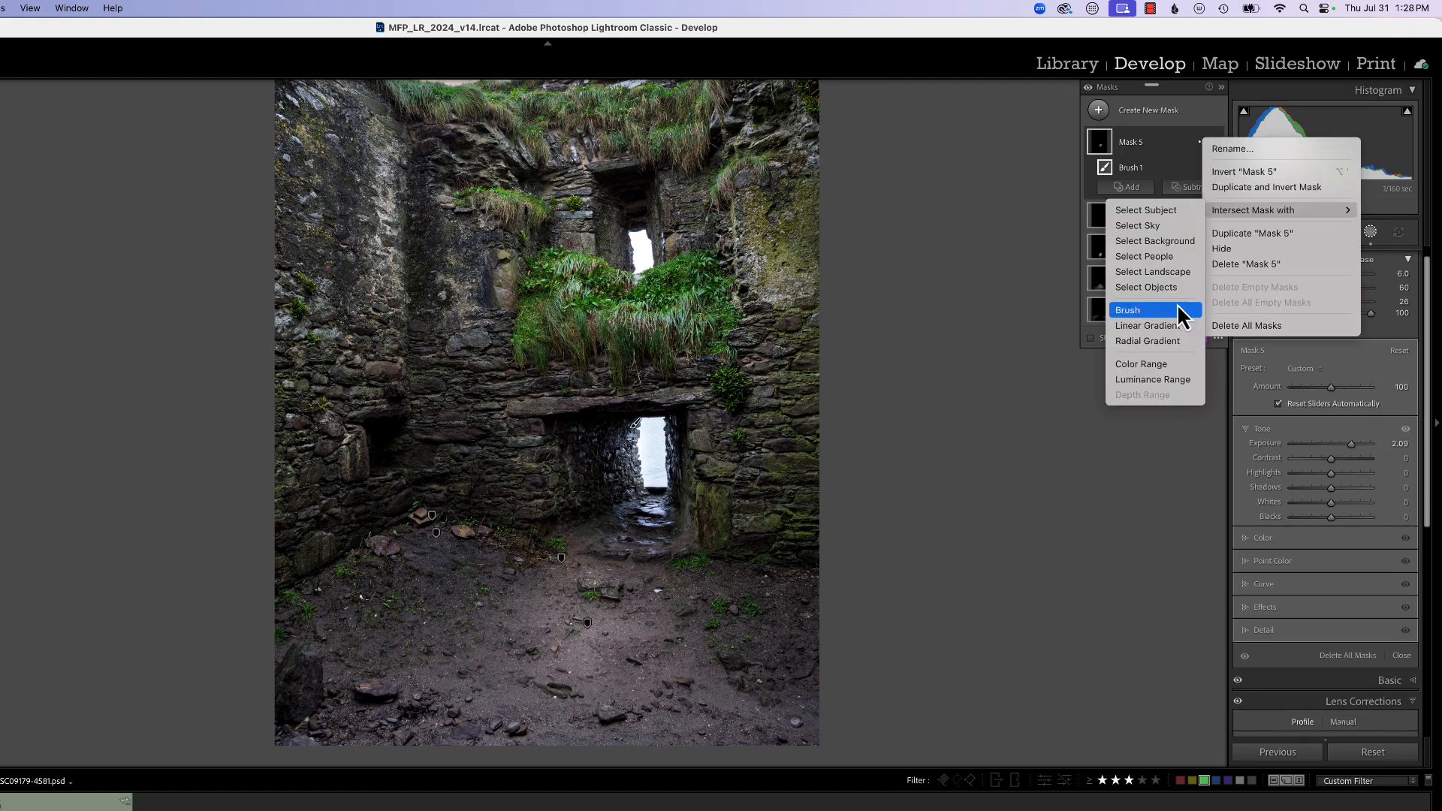
{"action": "left_click", "coordinate": [1157, 328]}
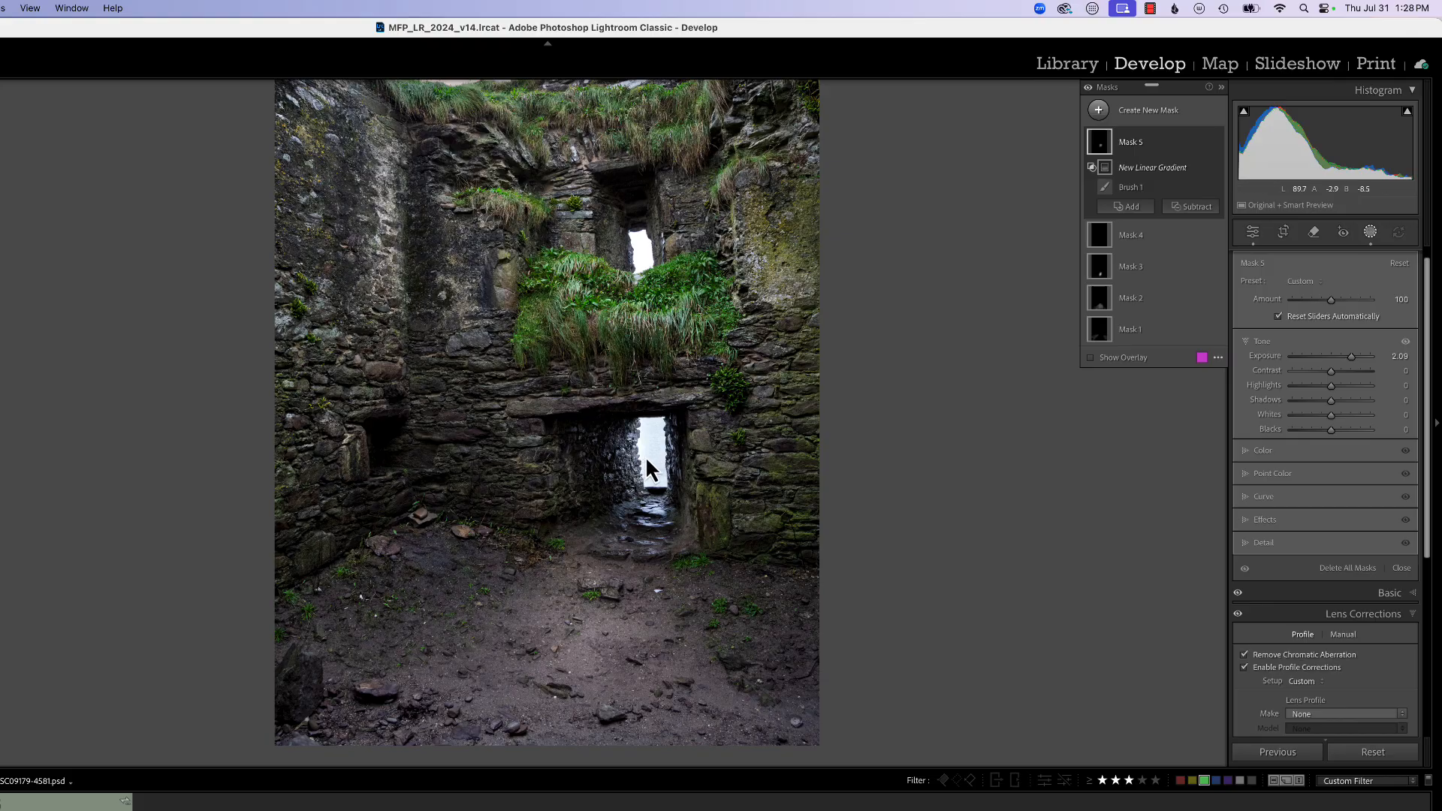
{"action": "key", "text": "shift+w"}
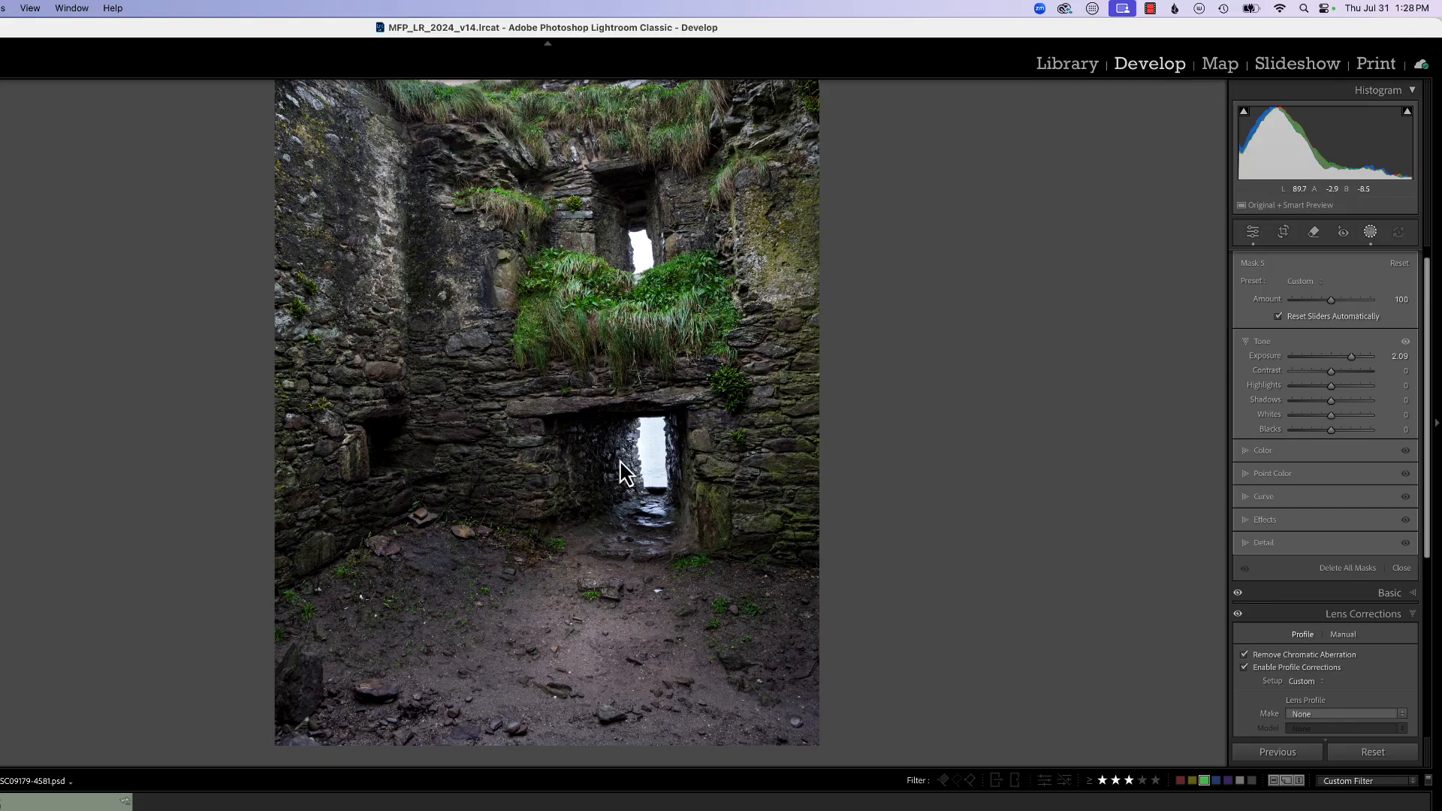
{"action": "left_click", "coordinate": [571, 470]}
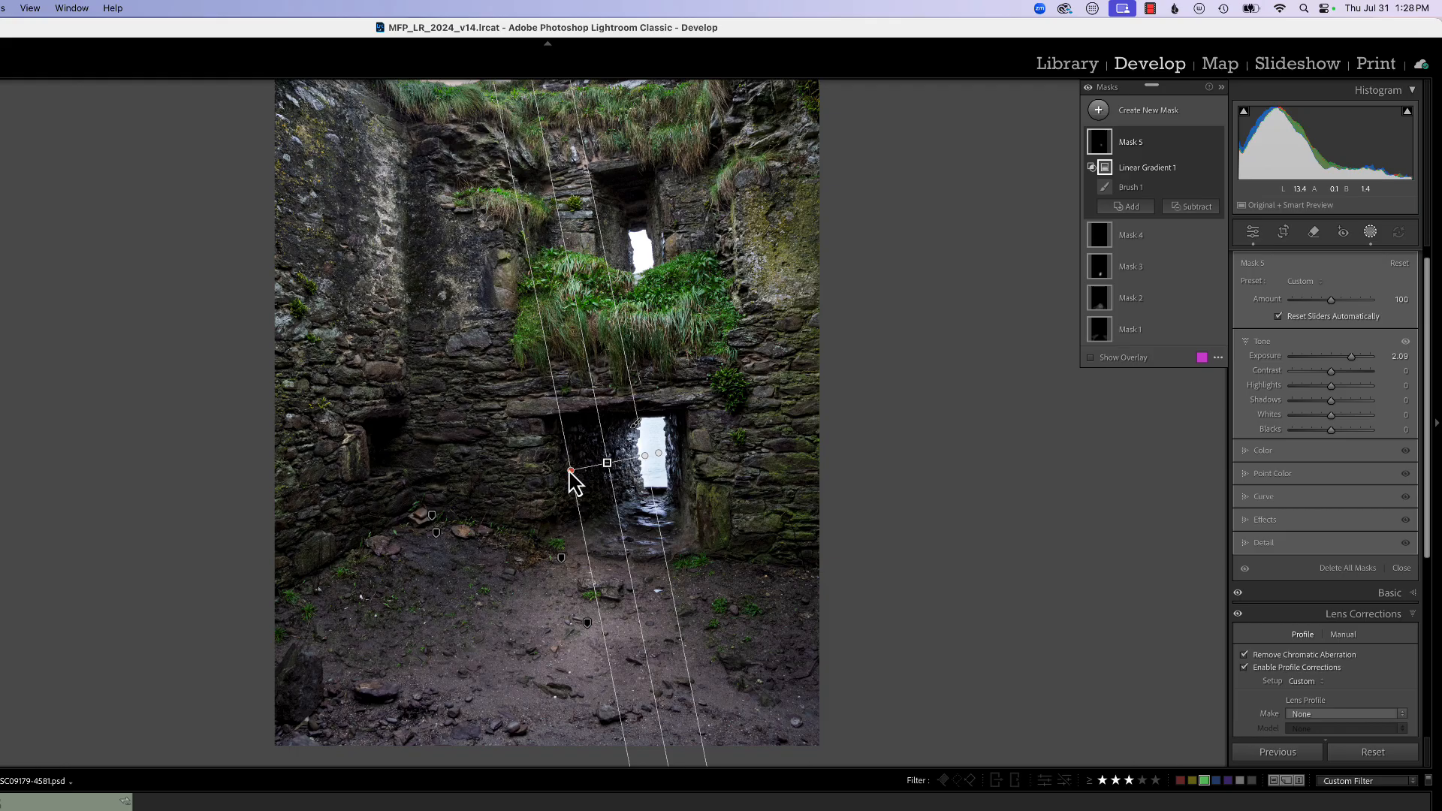
{"action": "left_click_drag", "start_coordinate": [571, 471], "coordinate": [513, 499]}
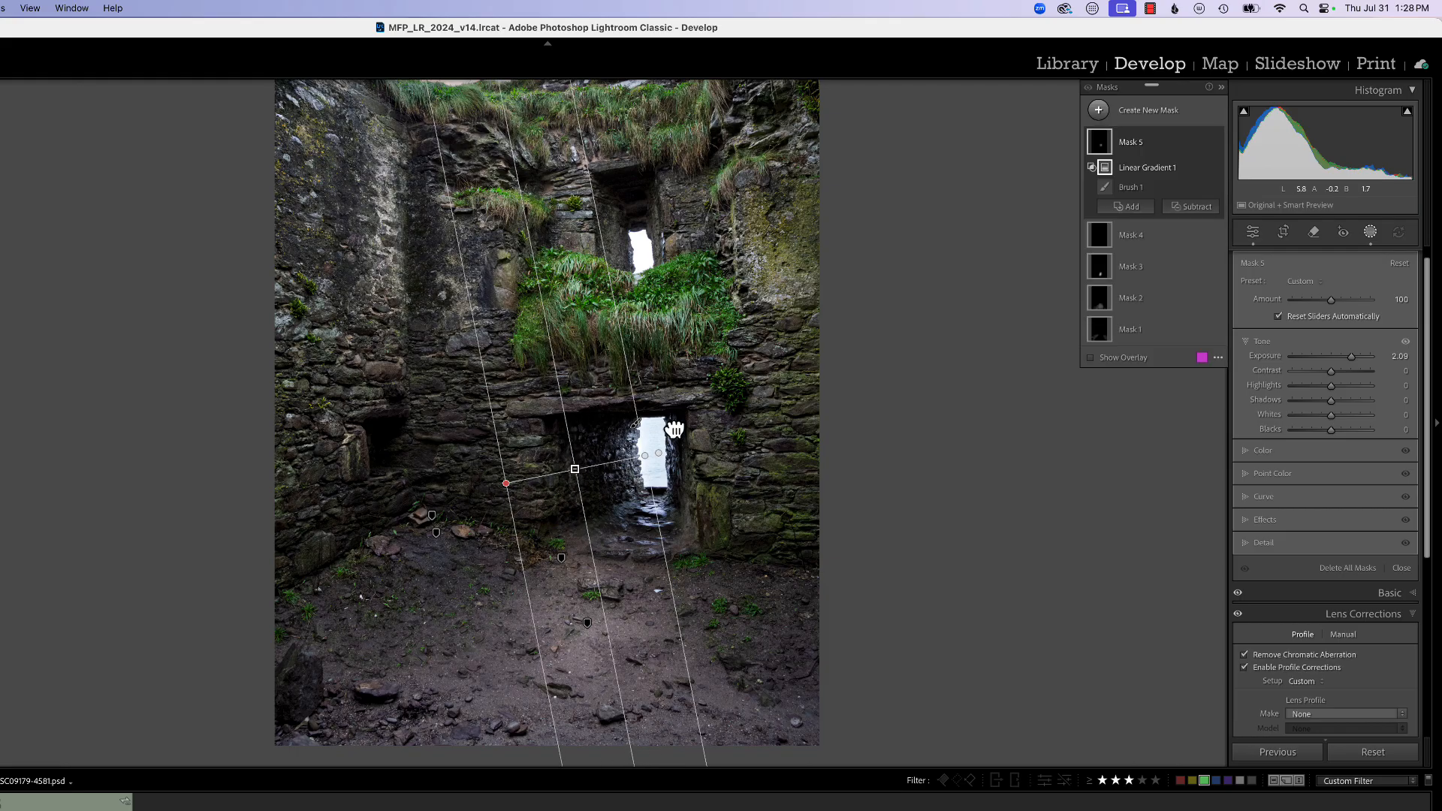
Show the mask overlay and reposition and widen the linear gradient so the mask fades gradually across the window's left inner wall
{"action": "left_click", "coordinate": [1091, 359]}
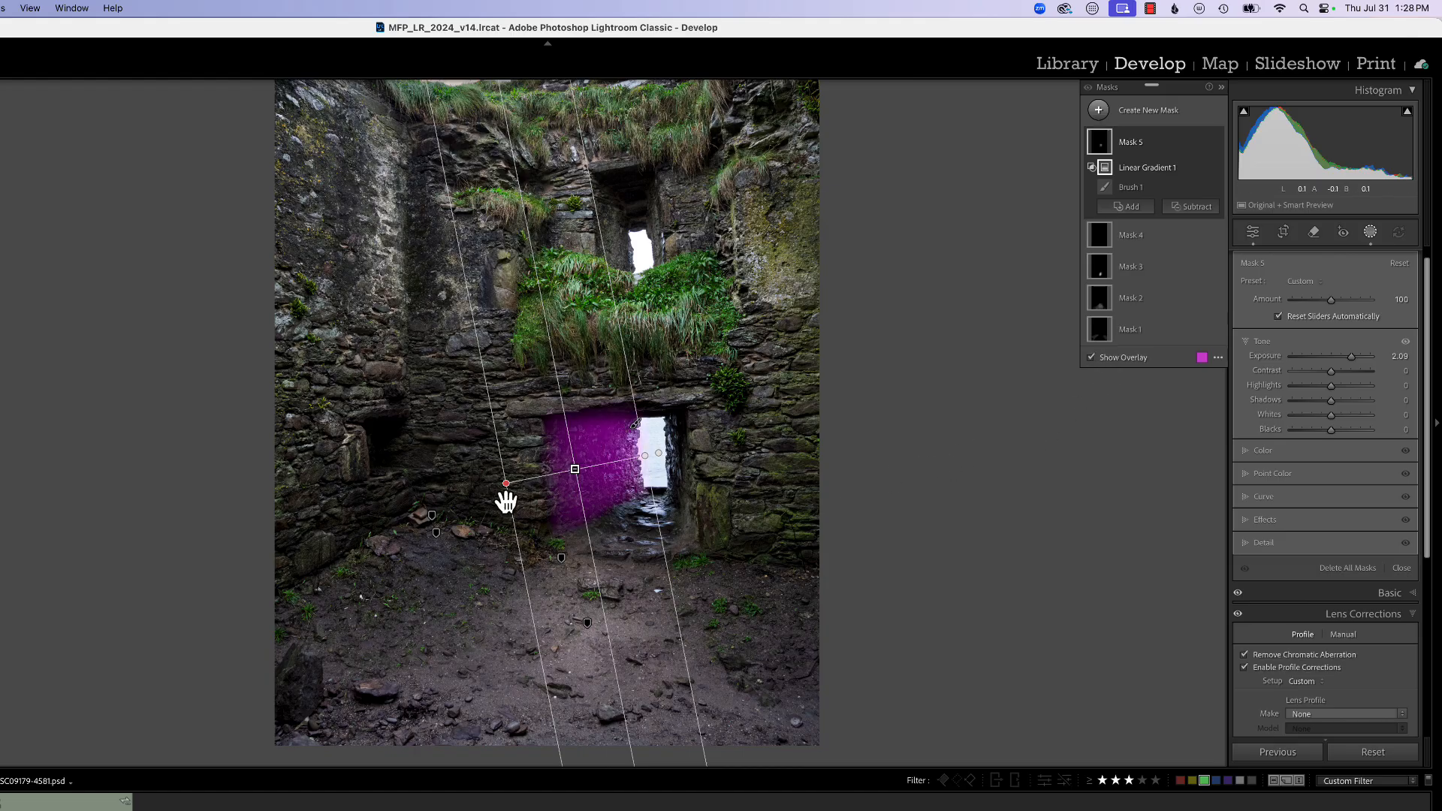
{"action": "left_click_drag", "start_coordinate": [506, 486], "coordinate": [429, 498]}
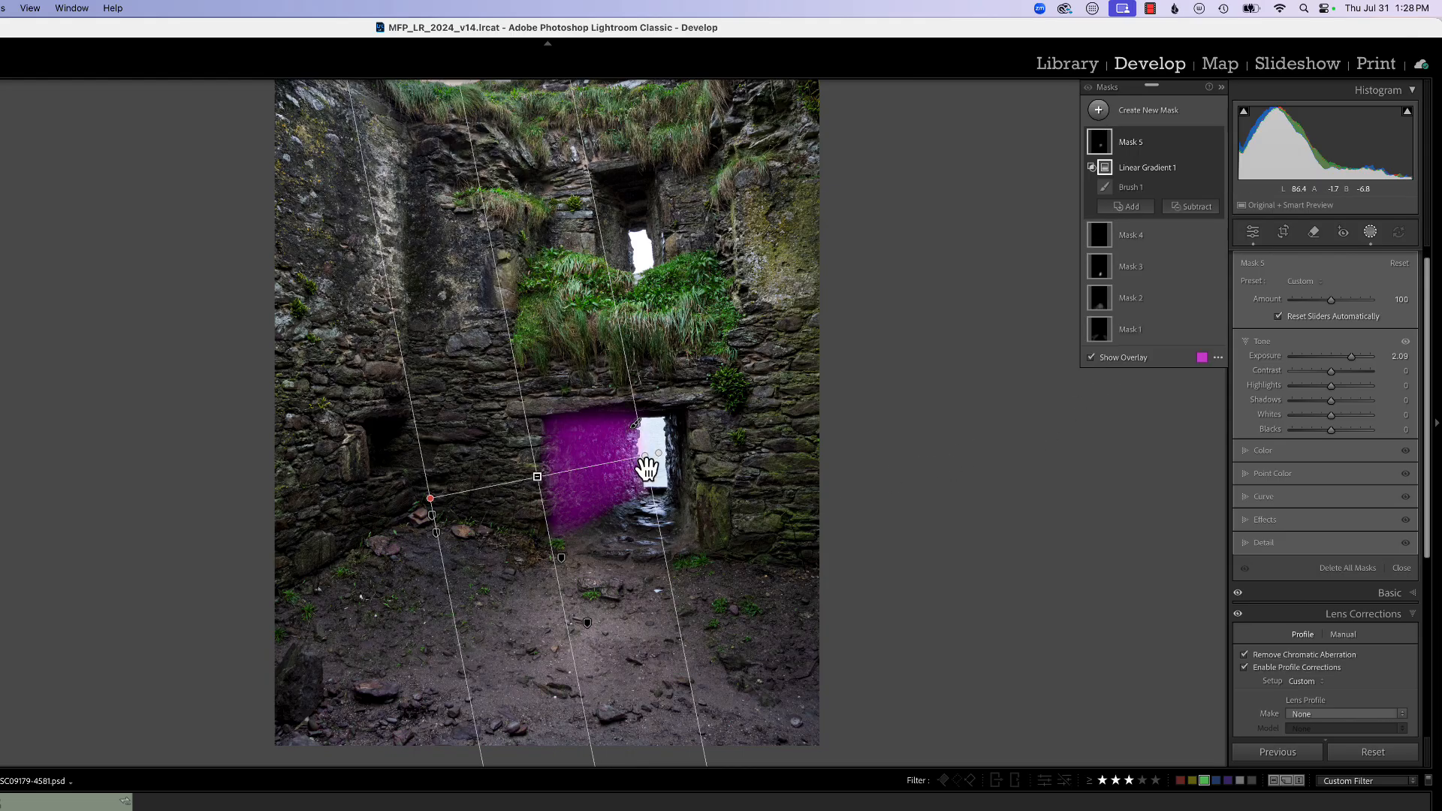
{"action": "left_click_drag", "start_coordinate": [655, 466], "coordinate": [884, 435]}
{"action": "left_click_drag", "start_coordinate": [434, 508], "coordinate": [540, 496]}
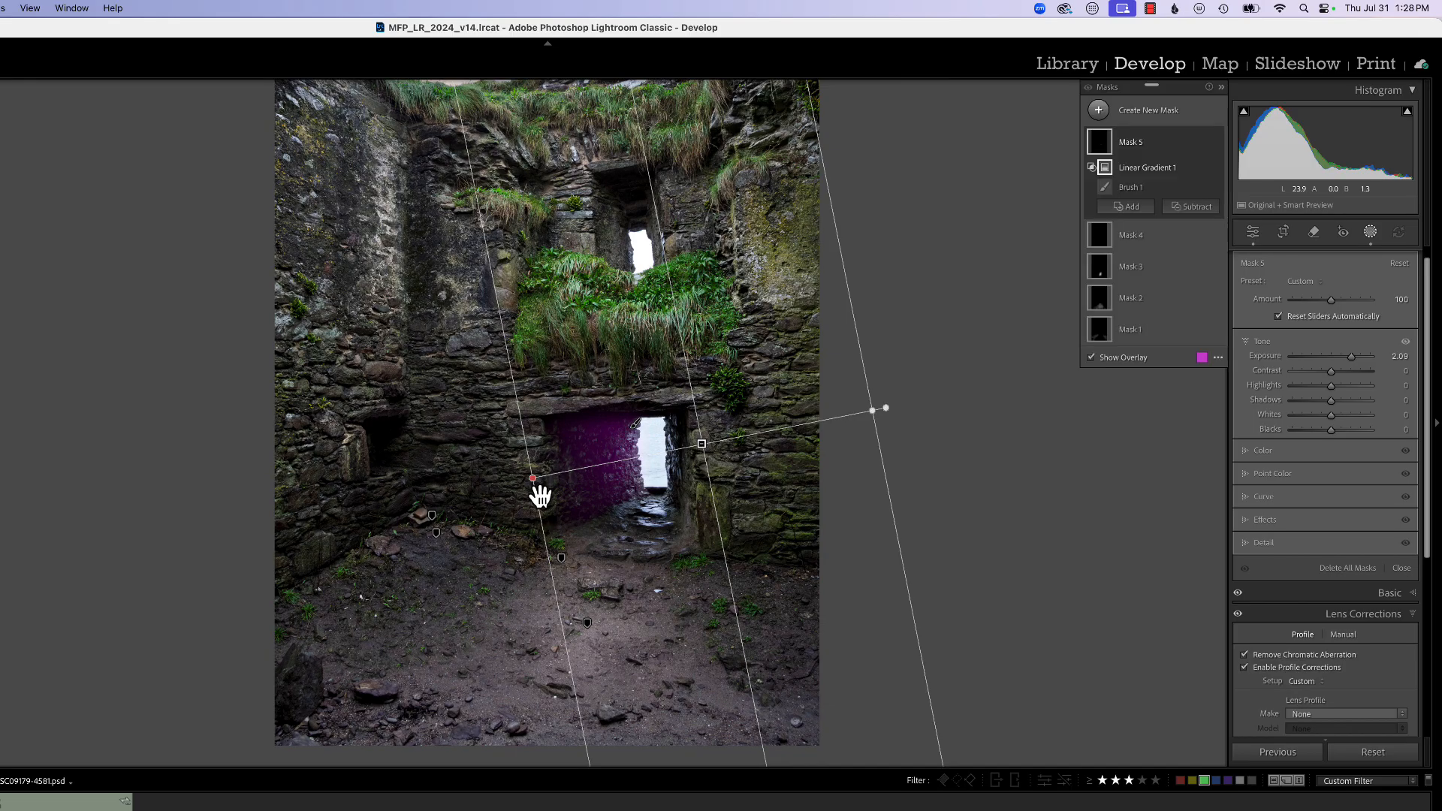
{"action": "left_click", "coordinate": [871, 412]}
{"action": "left_click_drag", "start_coordinate": [880, 416], "coordinate": [740, 437]}
{"action": "left_click_drag", "start_coordinate": [540, 489], "coordinate": [539, 488]}
{"action": "left_click_drag", "start_coordinate": [732, 443], "coordinate": [709, 451]}
{"action": "left_click_drag", "start_coordinate": [549, 492], "coordinate": [484, 509]}
{"action": "left_click_drag", "start_coordinate": [596, 477], "coordinate": [638, 463]}
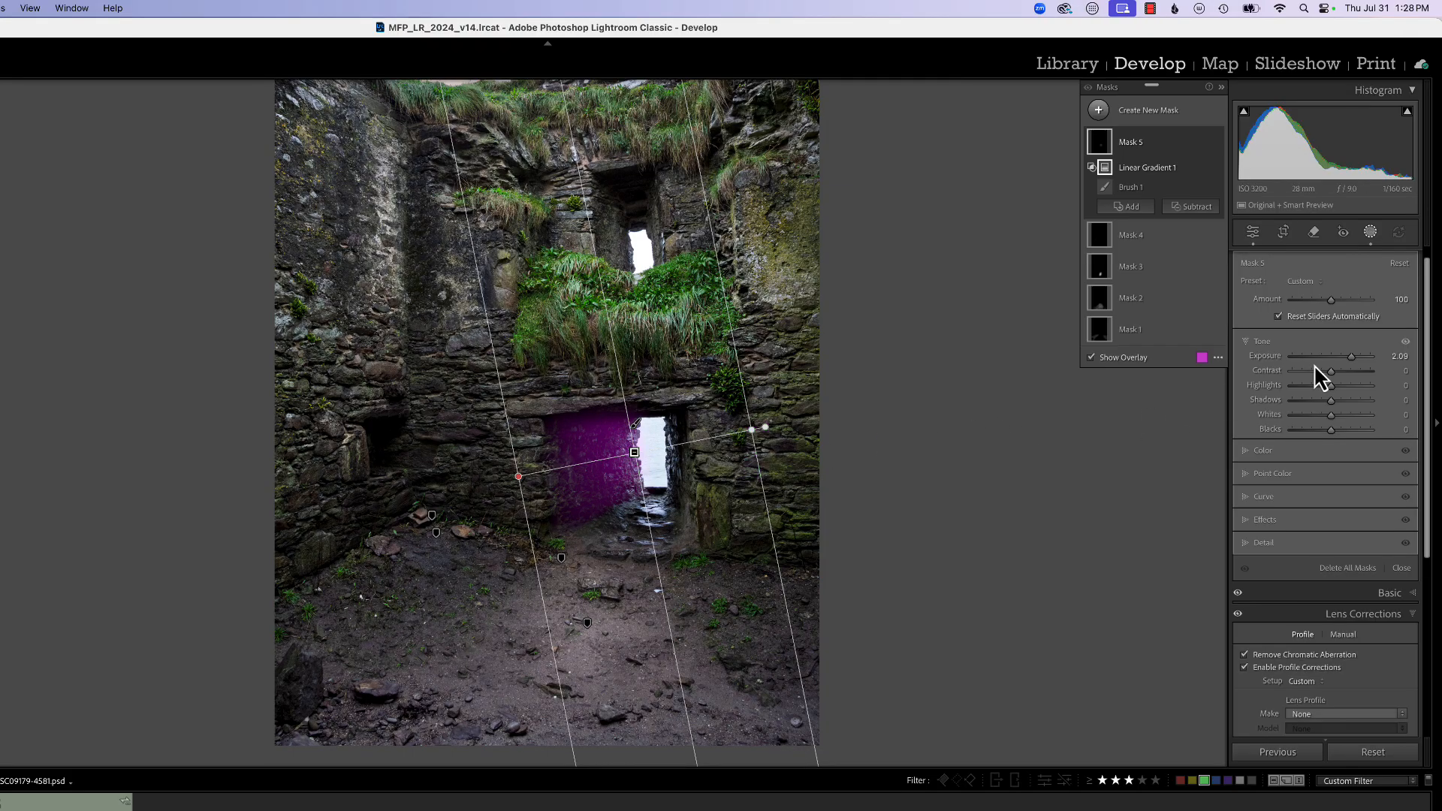
Set the intersected mask's exposure to 3.00, shadows to 100 and amount to 168, and shift its gradient slightly left
{"action": "left_click_drag", "start_coordinate": [1354, 360], "coordinate": [1372, 400]}
{"action": "mouse_move", "coordinate": [1332, 301]}
{"action": "left_mouse_down"}
{"action": "mouse_move", "coordinate": [1378, 294]}
{"action": "mouse_move", "coordinate": [1336, 304]}
{"action": "mouse_move", "coordinate": [1371, 299]}
{"action": "mouse_move", "coordinate": [1357, 299]}
{"action": "left_mouse_up"}
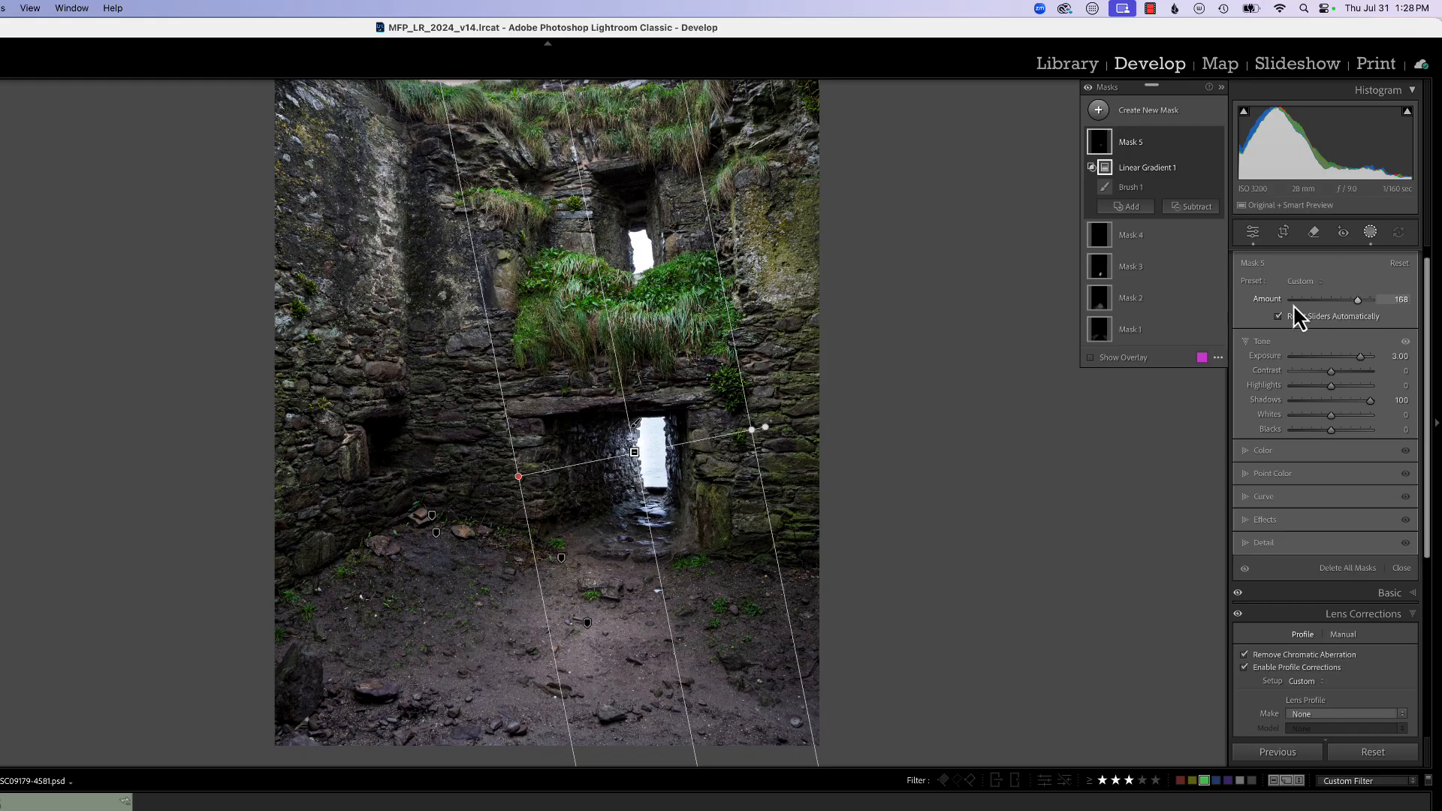
{"action": "left_click_drag", "start_coordinate": [635, 465], "coordinate": [630, 468]}
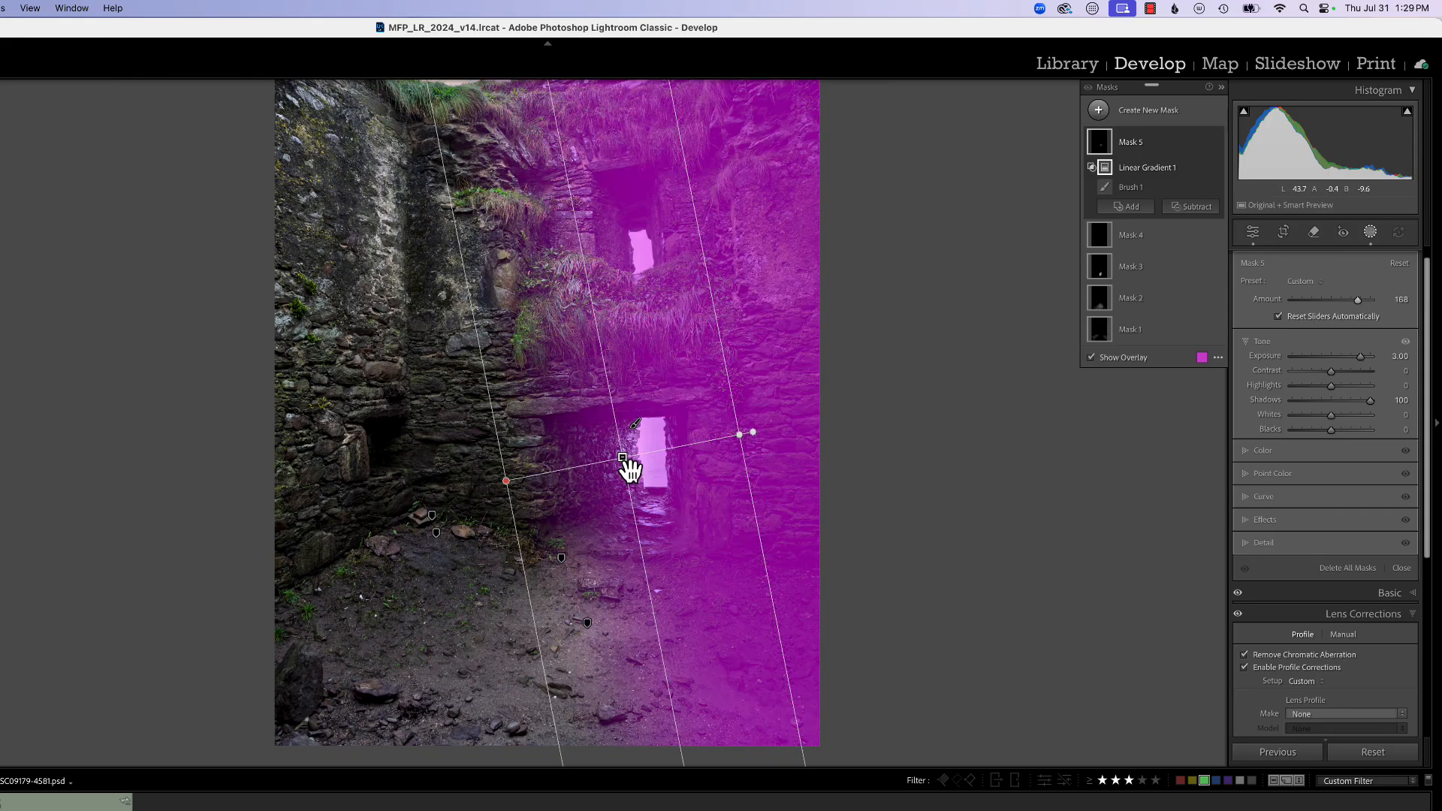
{"action": "mouse_move", "coordinate": [631, 460]}
{"action": "left_mouse_down"}
{"action": "mouse_move", "coordinate": [645, 464]}
{"action": "mouse_move", "coordinate": [621, 469]}
{"action": "mouse_move", "coordinate": [646, 460]}
{"action": "mouse_move", "coordinate": [620, 472]}
{"action": "mouse_move", "coordinate": [651, 461]}
{"action": "mouse_move", "coordinate": [634, 457]}
{"action": "left_mouse_up"}
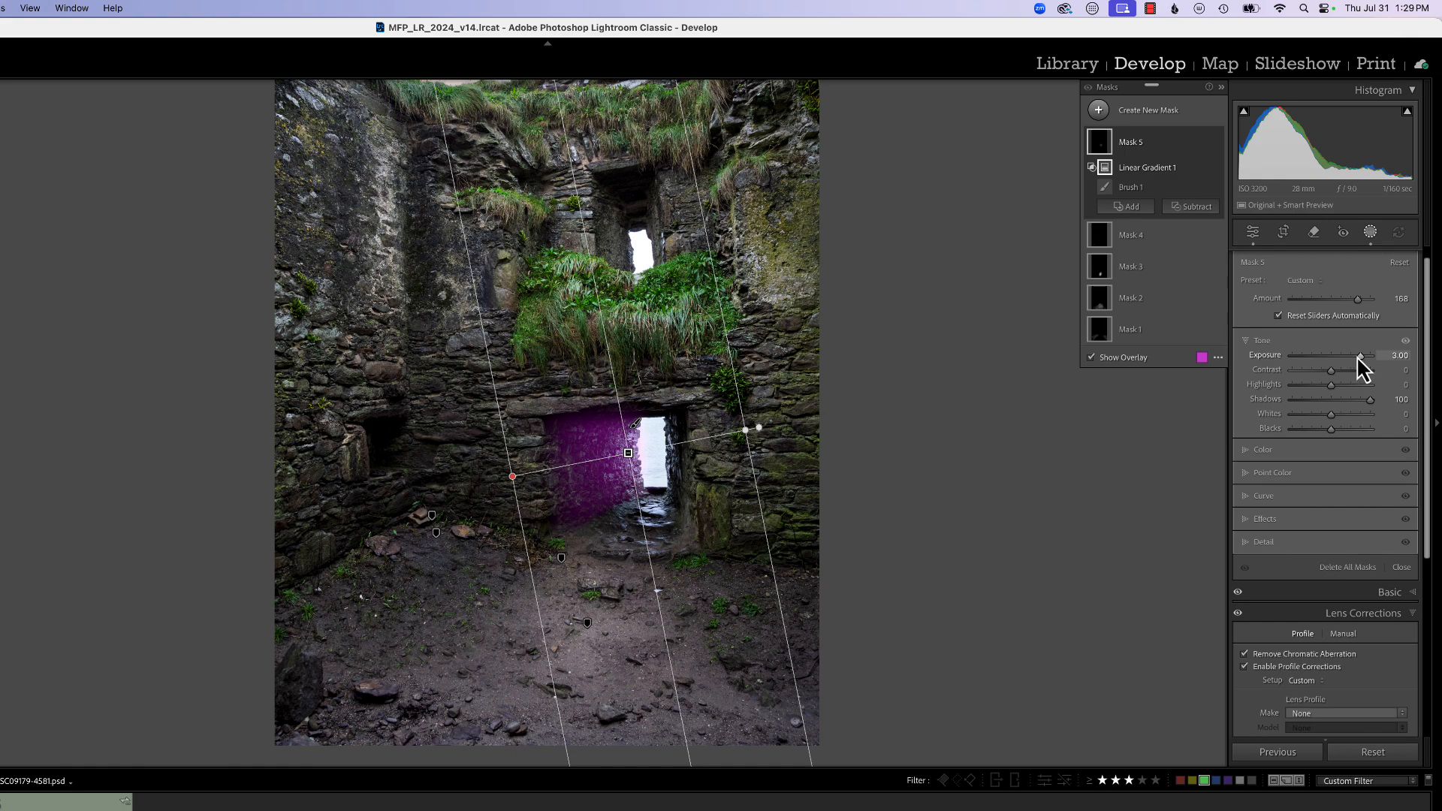
Hide the overlay, raise the intersected mask's exposure further and set its clarity to -17
{"action": "key", "text": "o"}
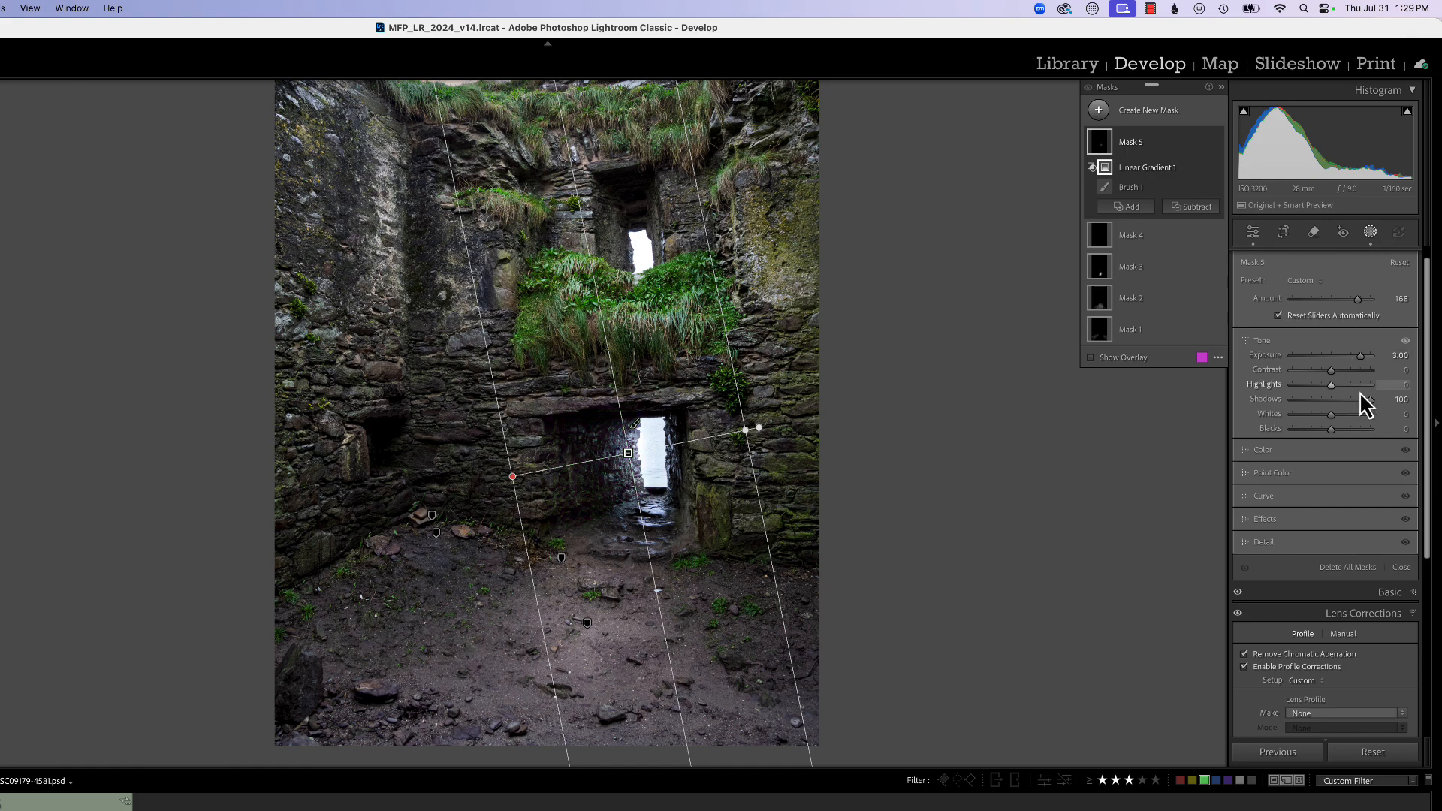
{"action": "mouse_move", "coordinate": [1360, 358]}
{"action": "left_mouse_down"}
{"action": "mouse_move", "coordinate": [1315, 379]}
{"action": "mouse_move", "coordinate": [1372, 360]}
{"action": "left_mouse_up"}
{"action": "left_click", "coordinate": [1261, 520]}
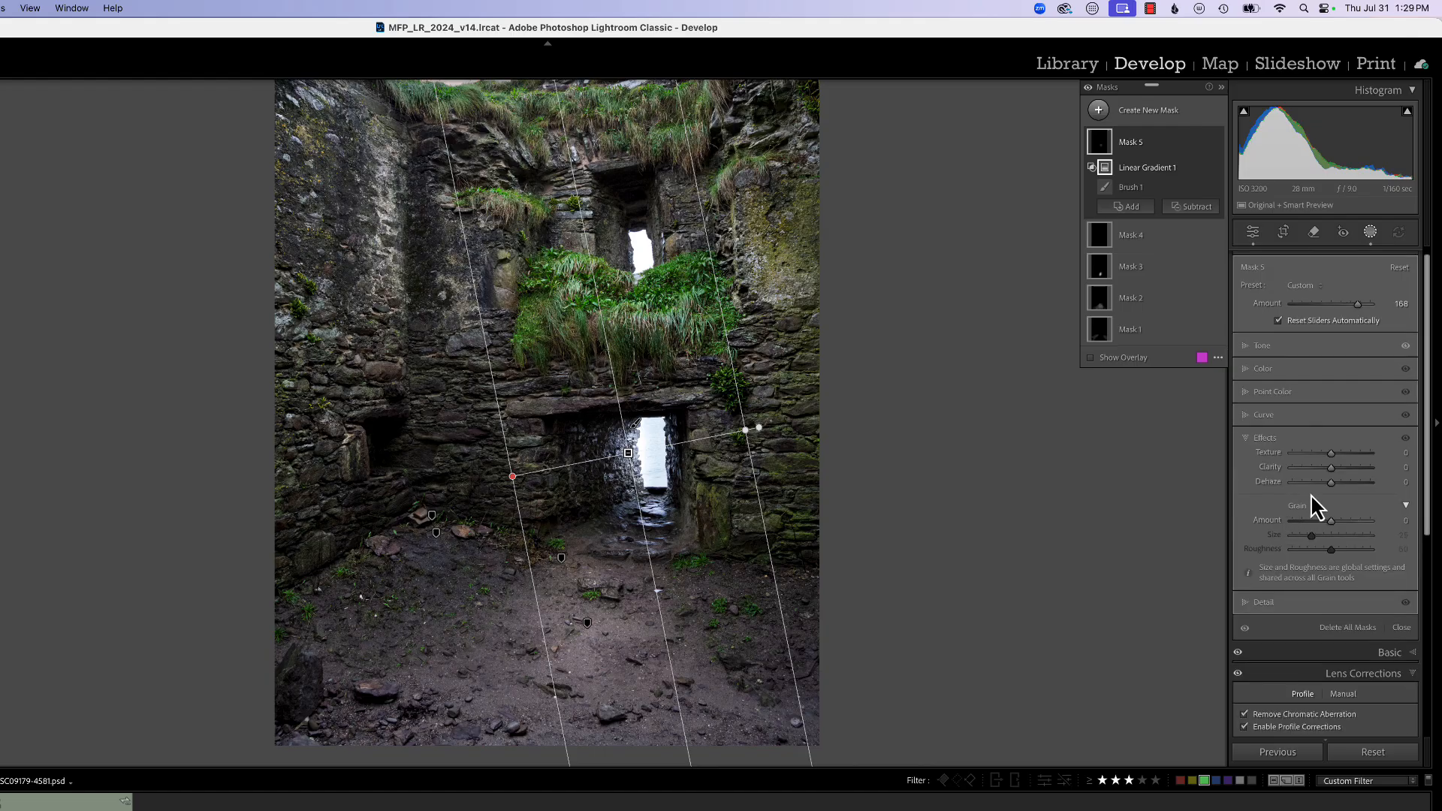
{"action": "left_click_drag", "start_coordinate": [1329, 472], "coordinate": [1382, 473]}
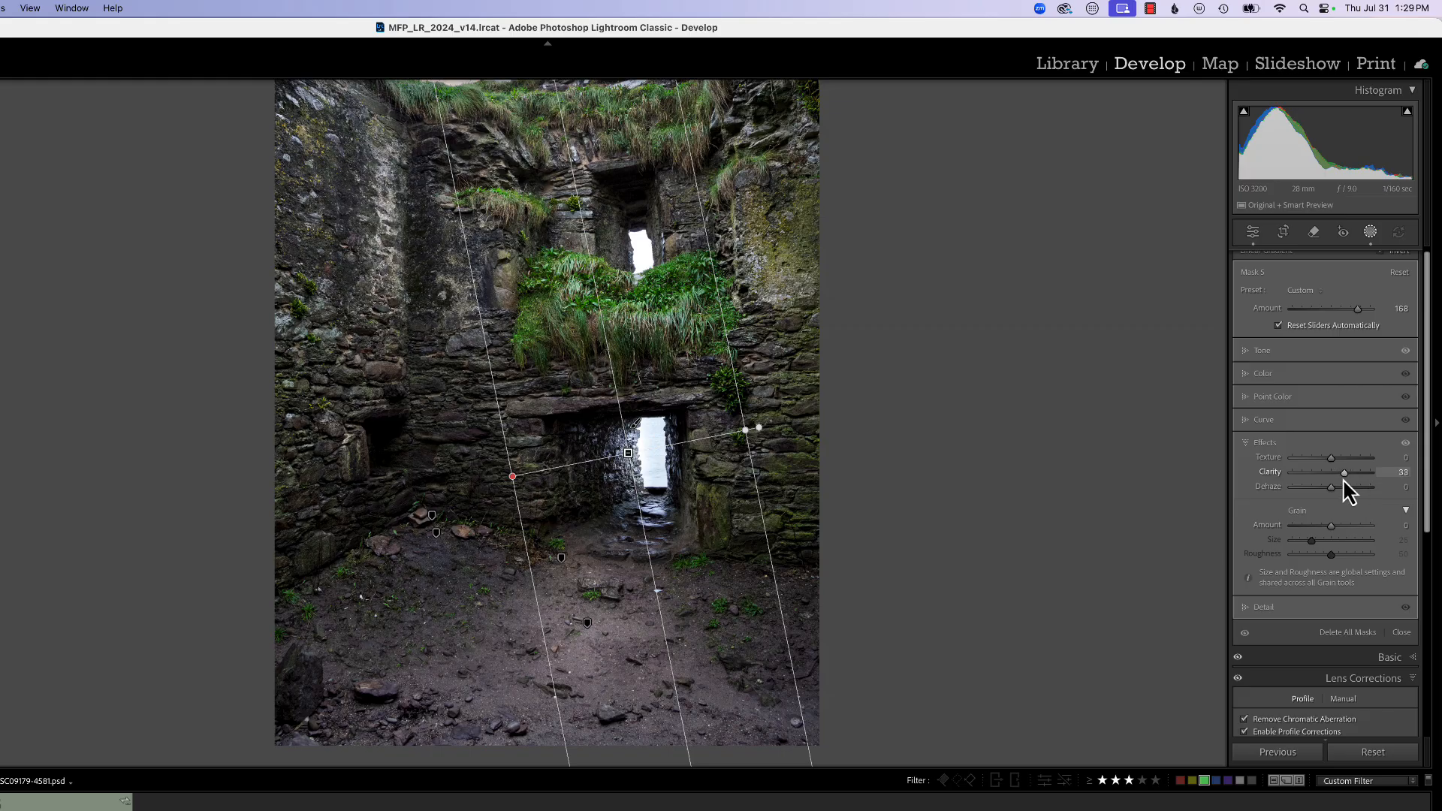
{"action": "left_click_drag", "start_coordinate": [1345, 479], "coordinate": [1232, 476]}
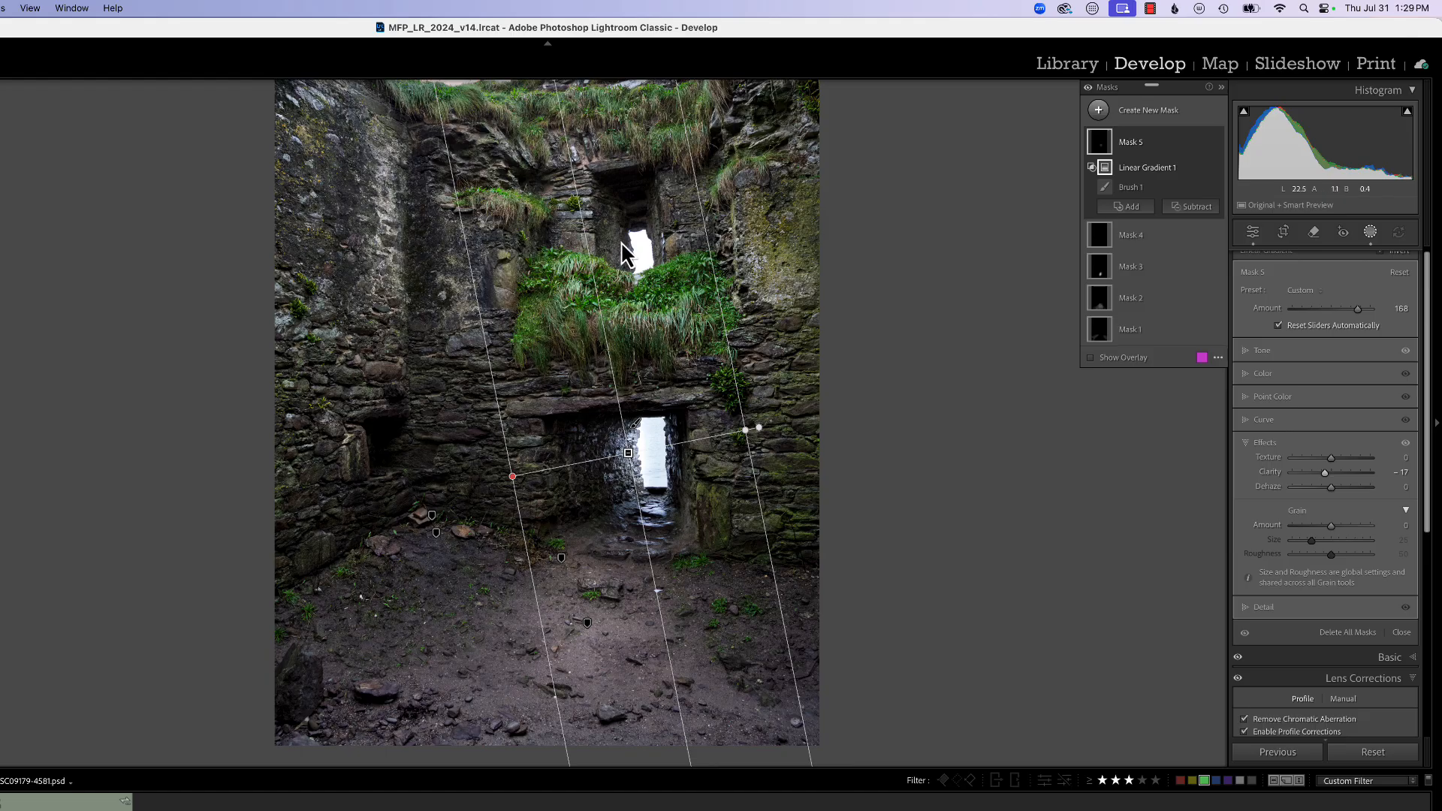
Brush a new mask at size 6.0 over the left inner wall of the upper window and set its exposure to 1.43
{"action": "left_click", "coordinate": [1098, 110]}
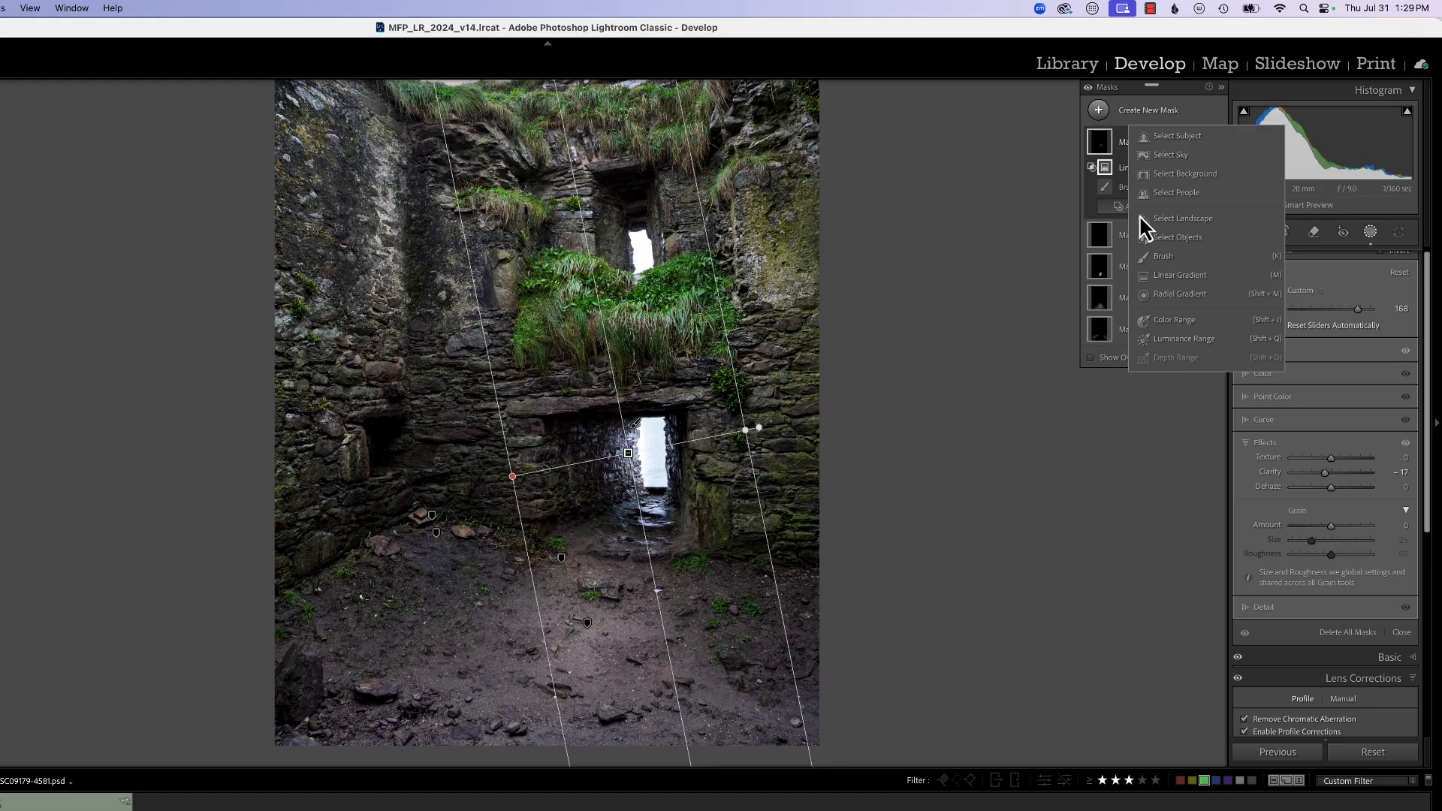
{"action": "left_click", "coordinate": [1161, 256]}
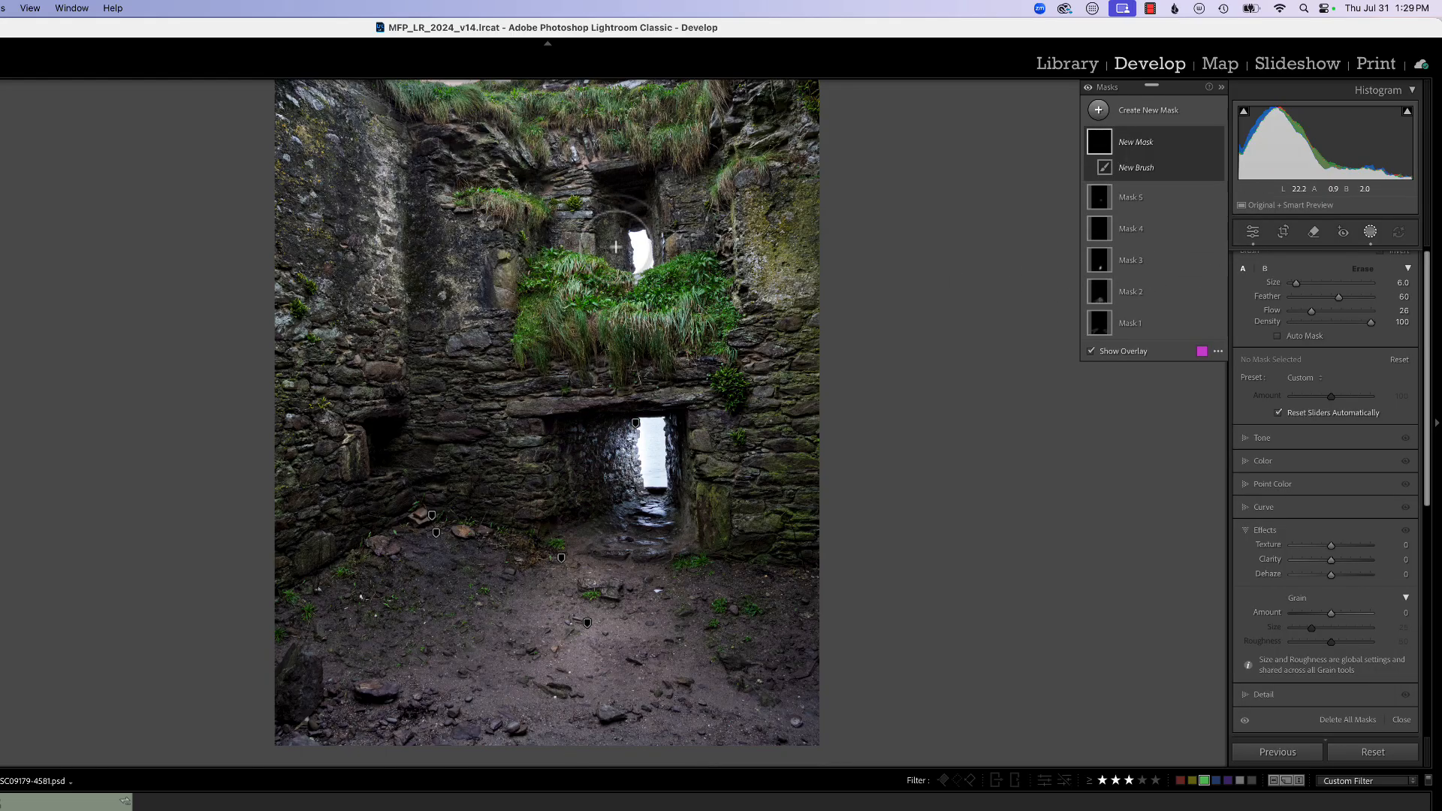
{"action": "mouse_move", "coordinate": [616, 247]}
{"action": "left_mouse_down"}
{"action": "mouse_move", "coordinate": [608, 205]}
{"action": "mouse_move", "coordinate": [615, 260]}
{"action": "mouse_move", "coordinate": [635, 180]}
{"action": "left_mouse_up"}
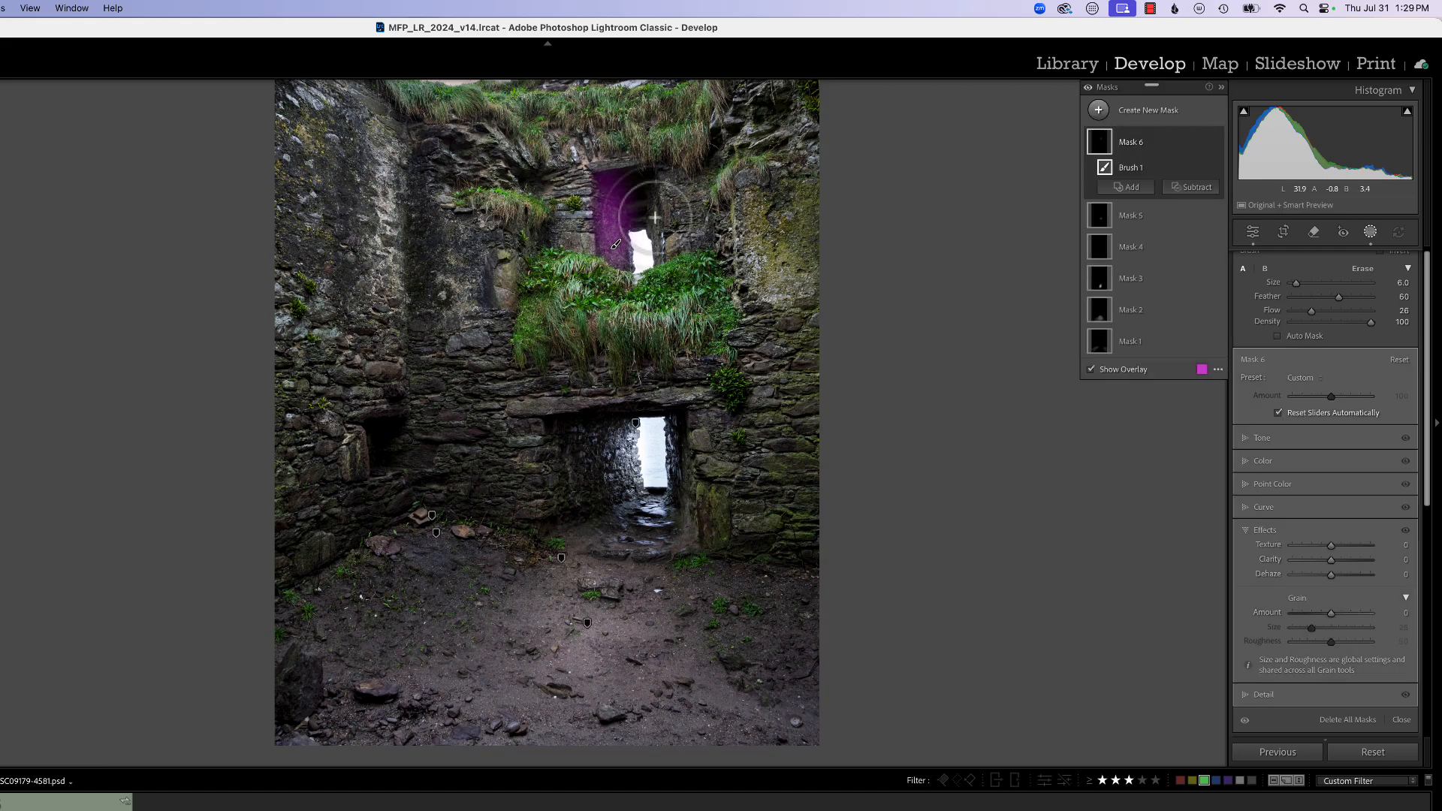
{"action": "key", "text": "o"}
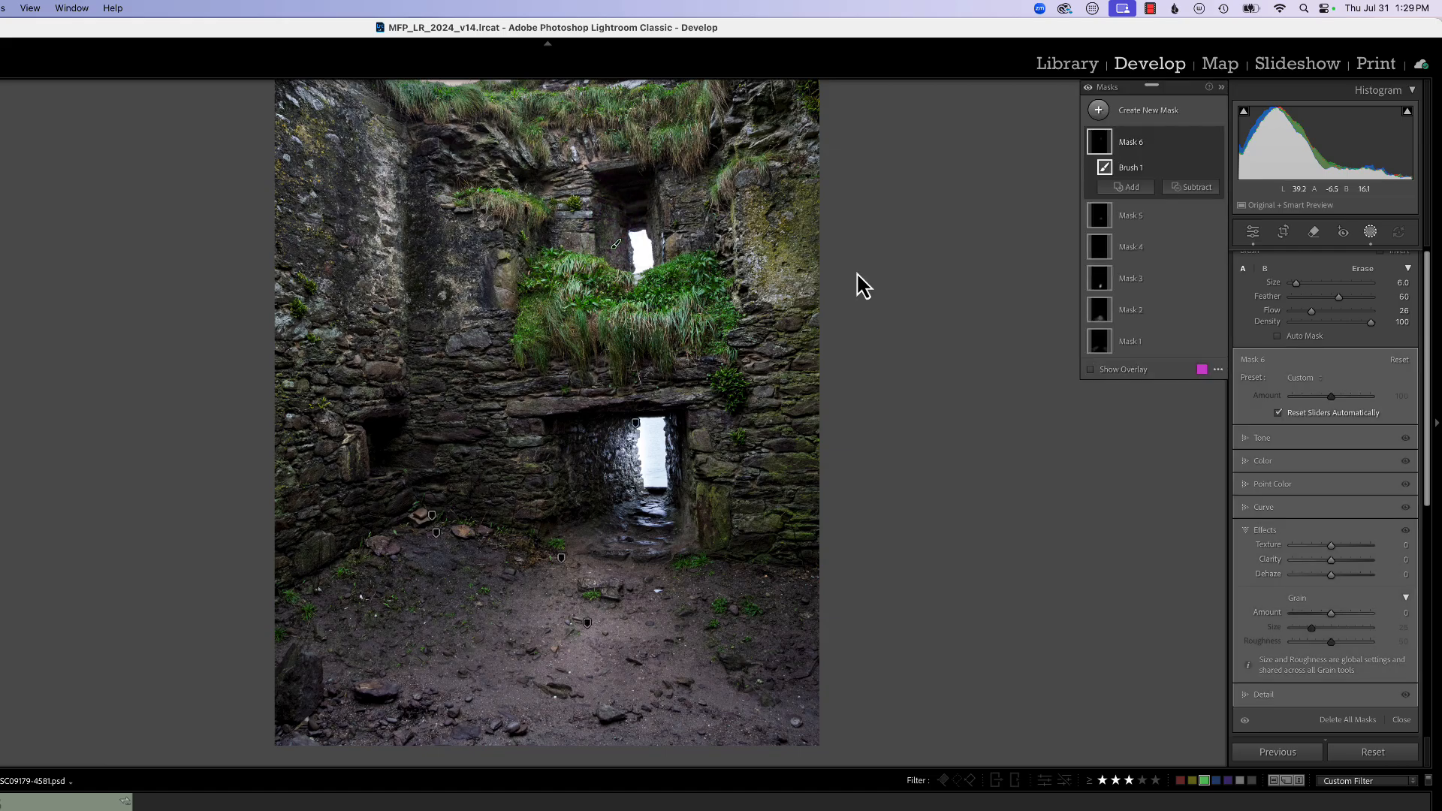
{"action": "left_click", "coordinate": [1268, 439]}
{"action": "mouse_move", "coordinate": [1331, 453]}
{"action": "left_mouse_down"}
{"action": "mouse_move", "coordinate": [1319, 457]}
{"action": "mouse_move", "coordinate": [1352, 452]}
{"action": "left_mouse_up"}
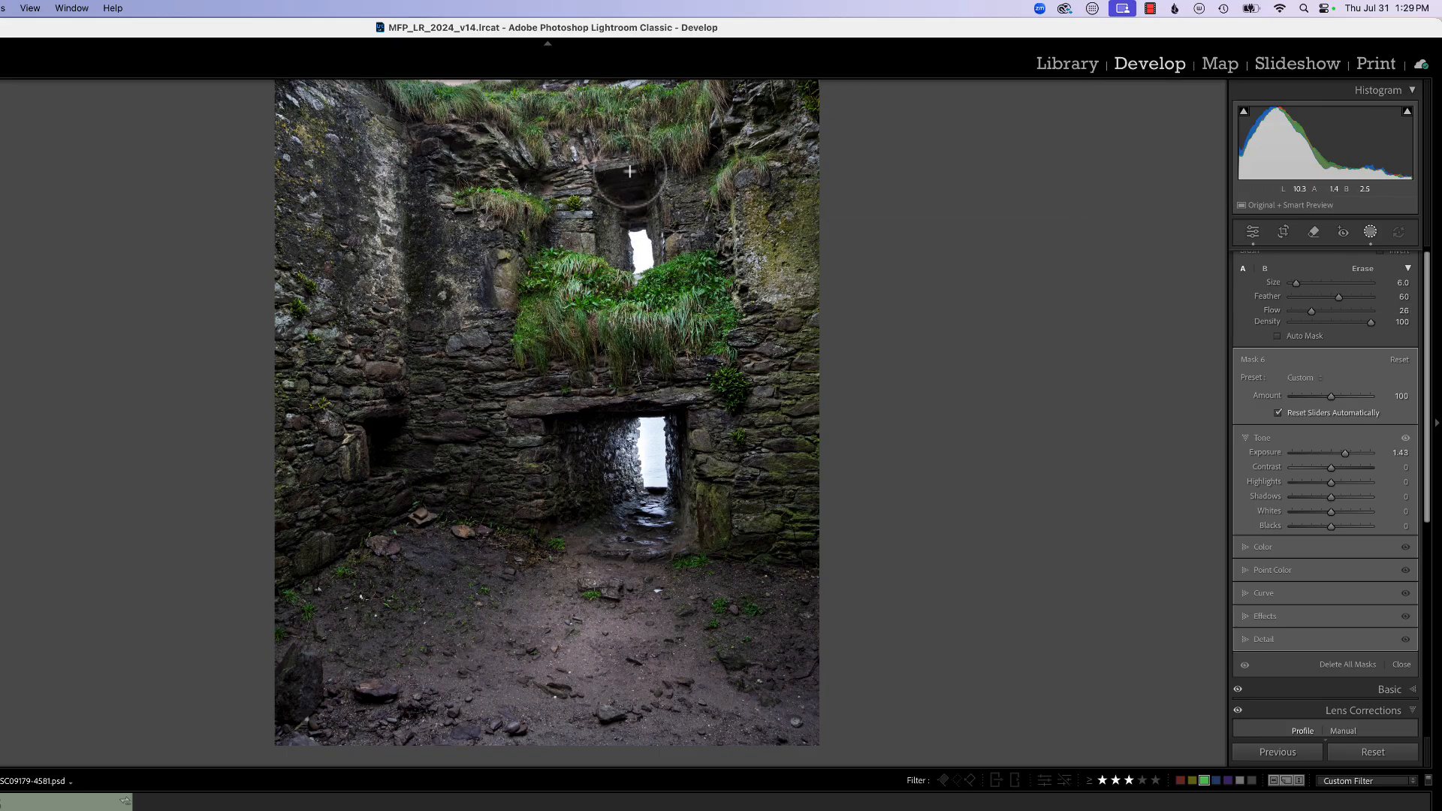
Paint more of the upper window's inner walls into the mask and reduce the brush size to 3.0 for the lower window's right edge
{"action": "left_click_drag", "start_coordinate": [640, 174], "coordinate": [593, 192]}
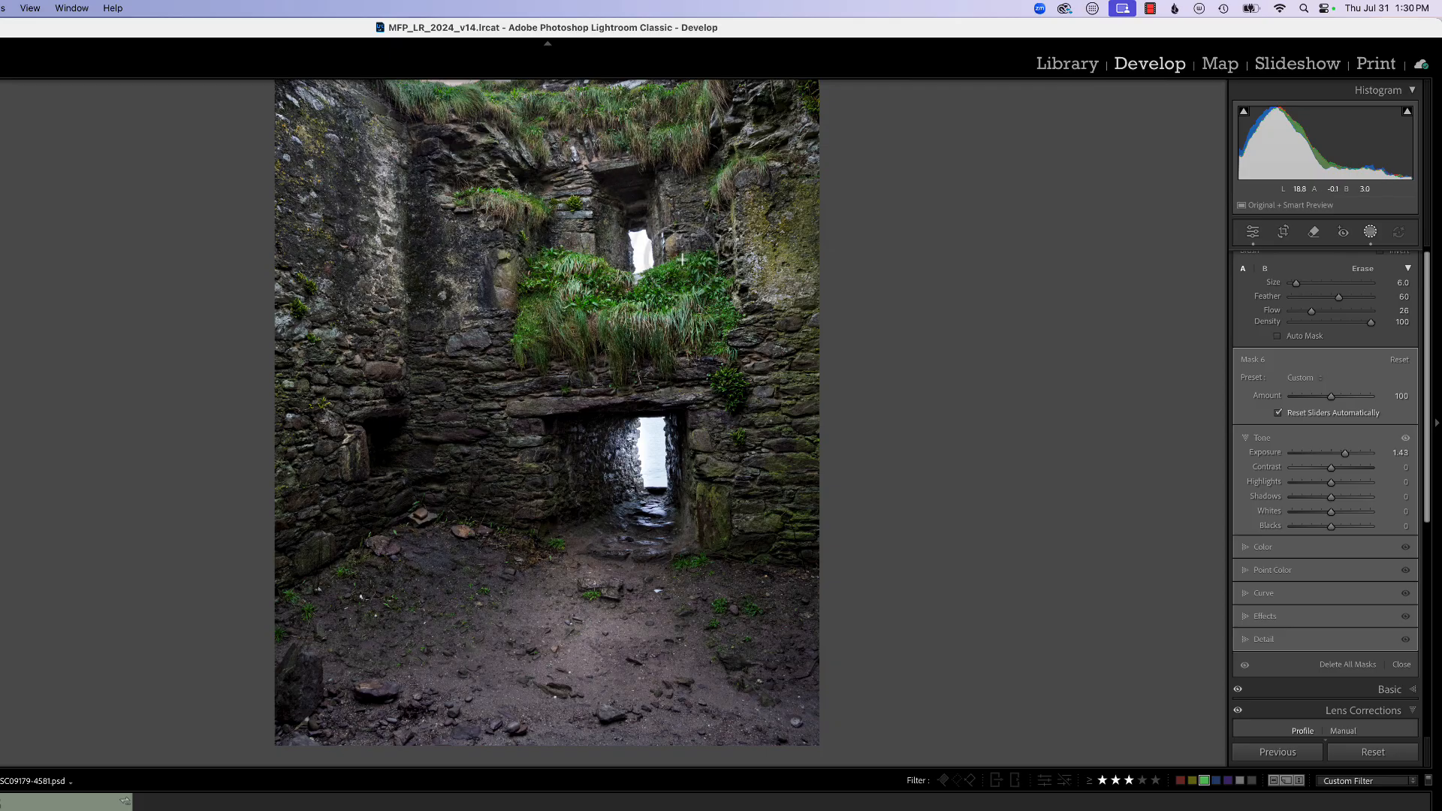
{"action": "mouse_move", "coordinate": [661, 240]}
{"action": "left_mouse_down"}
{"action": "mouse_move", "coordinate": [668, 255]}
{"action": "mouse_move", "coordinate": [609, 184]}
{"action": "mouse_move", "coordinate": [615, 245]}
{"action": "mouse_move", "coordinate": [631, 188]}
{"action": "mouse_move", "coordinate": [601, 199]}
{"action": "left_mouse_up"}
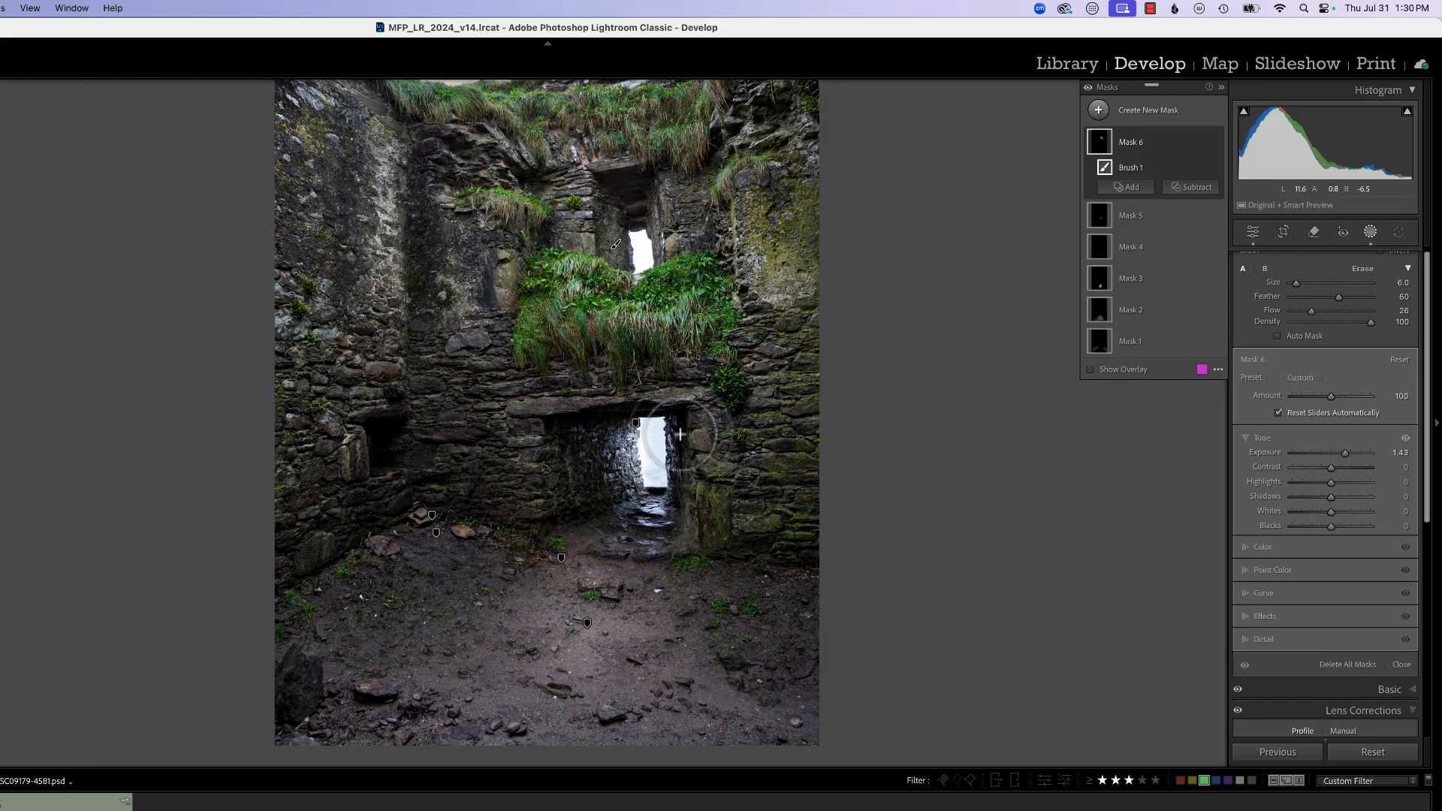
{"action": "scroll", "coordinate": [679, 424], "scroll_direction": "down", "scroll_amount": 3}
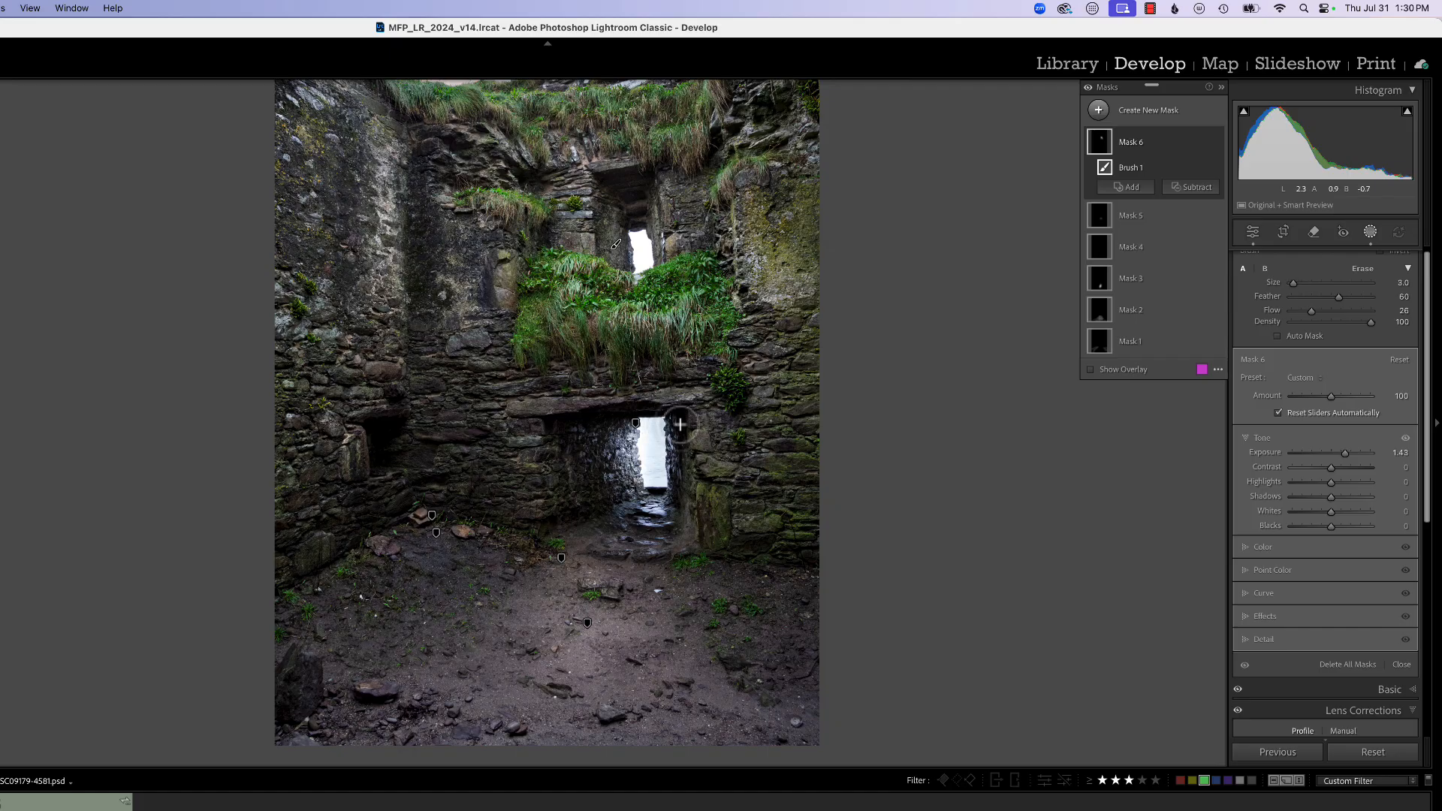
Set the temperature of the upper window mask to 14
{"action": "key", "text": "h"}
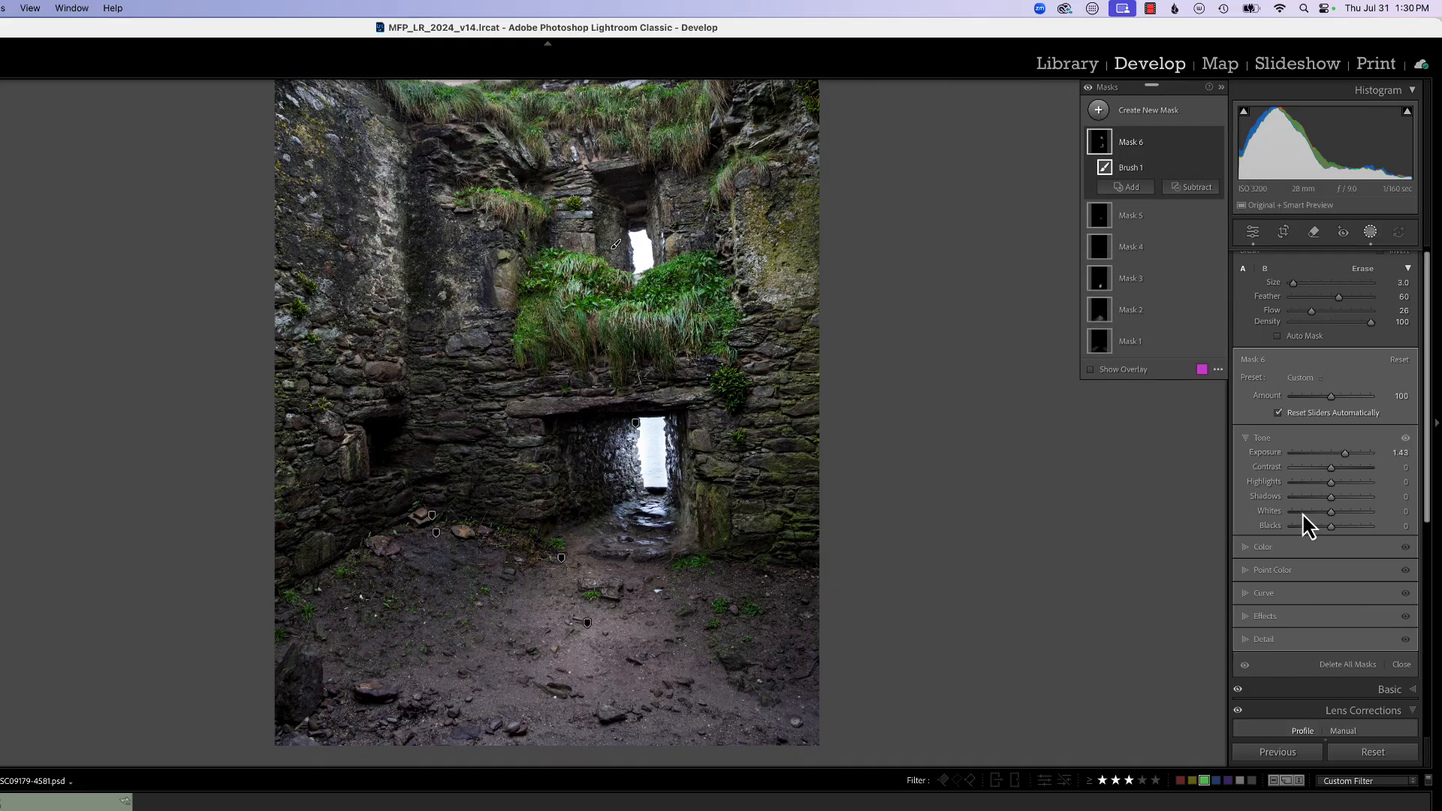
{"action": "left_click", "coordinate": [1263, 548]}
{"action": "left_click_drag", "start_coordinate": [1331, 475], "coordinate": [1336, 472]}
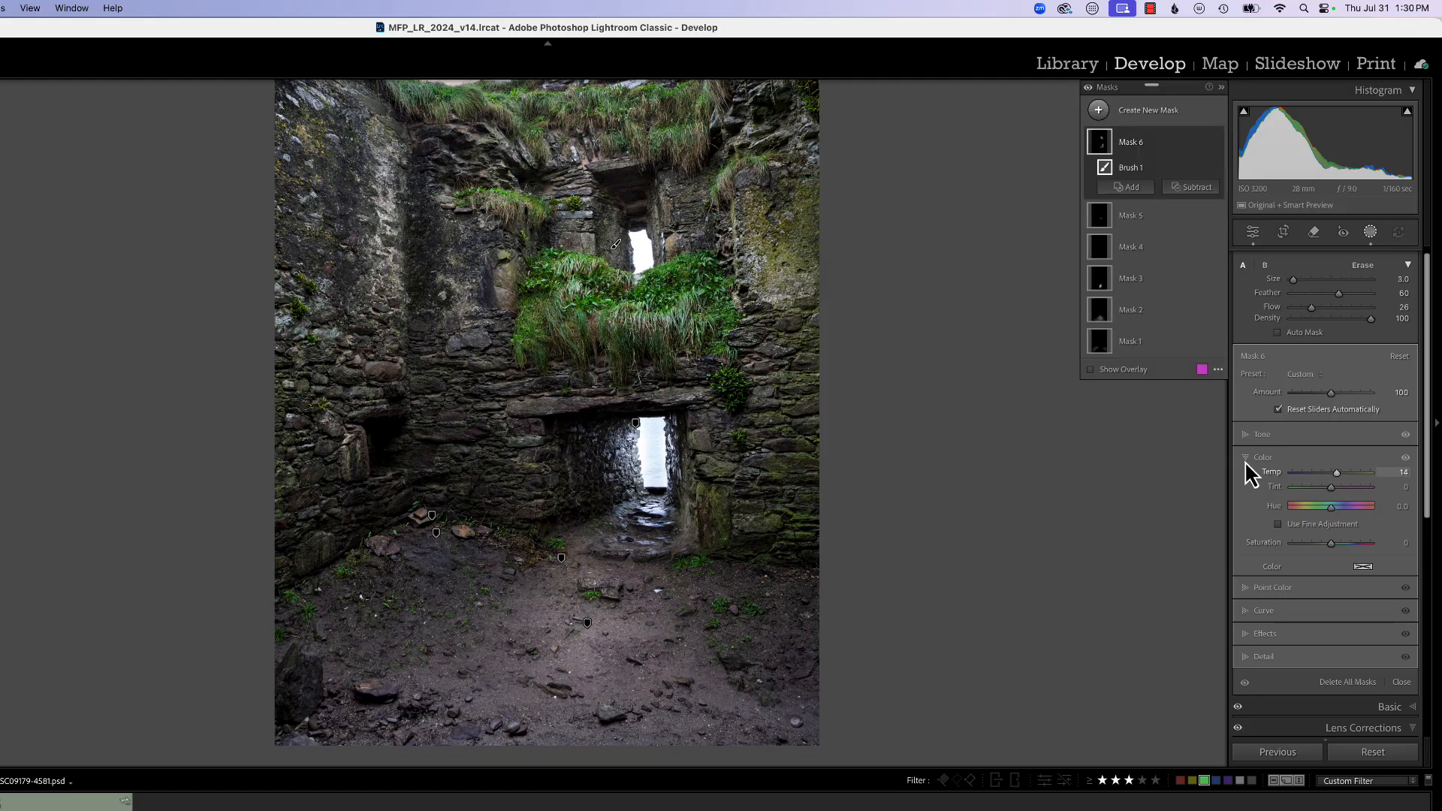
Create a new brush mask and set its exposure to 1.10
{"action": "left_click_drag", "start_coordinate": [421, 466], "coordinate": [579, 554]}
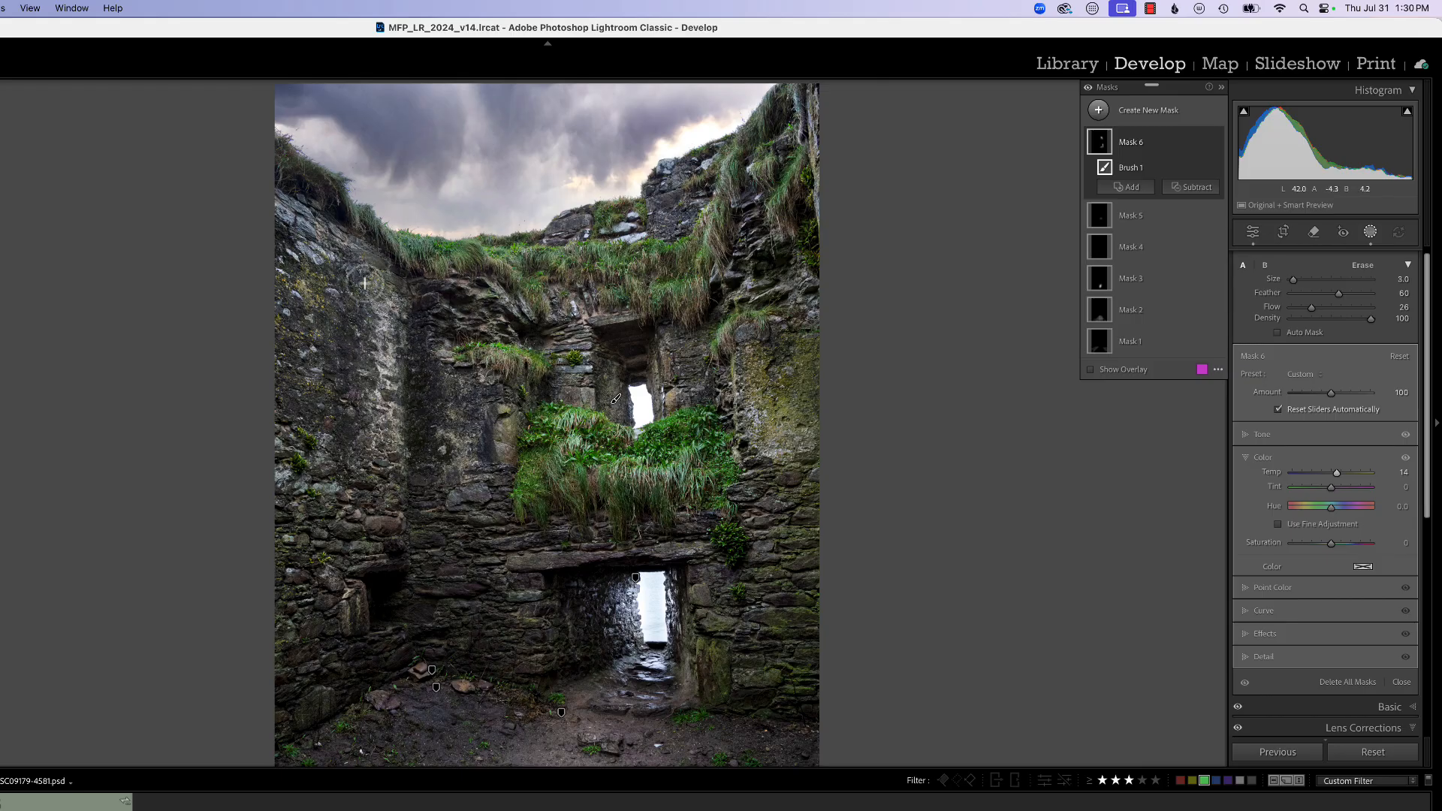
{"action": "left_click", "coordinate": [1099, 113]}
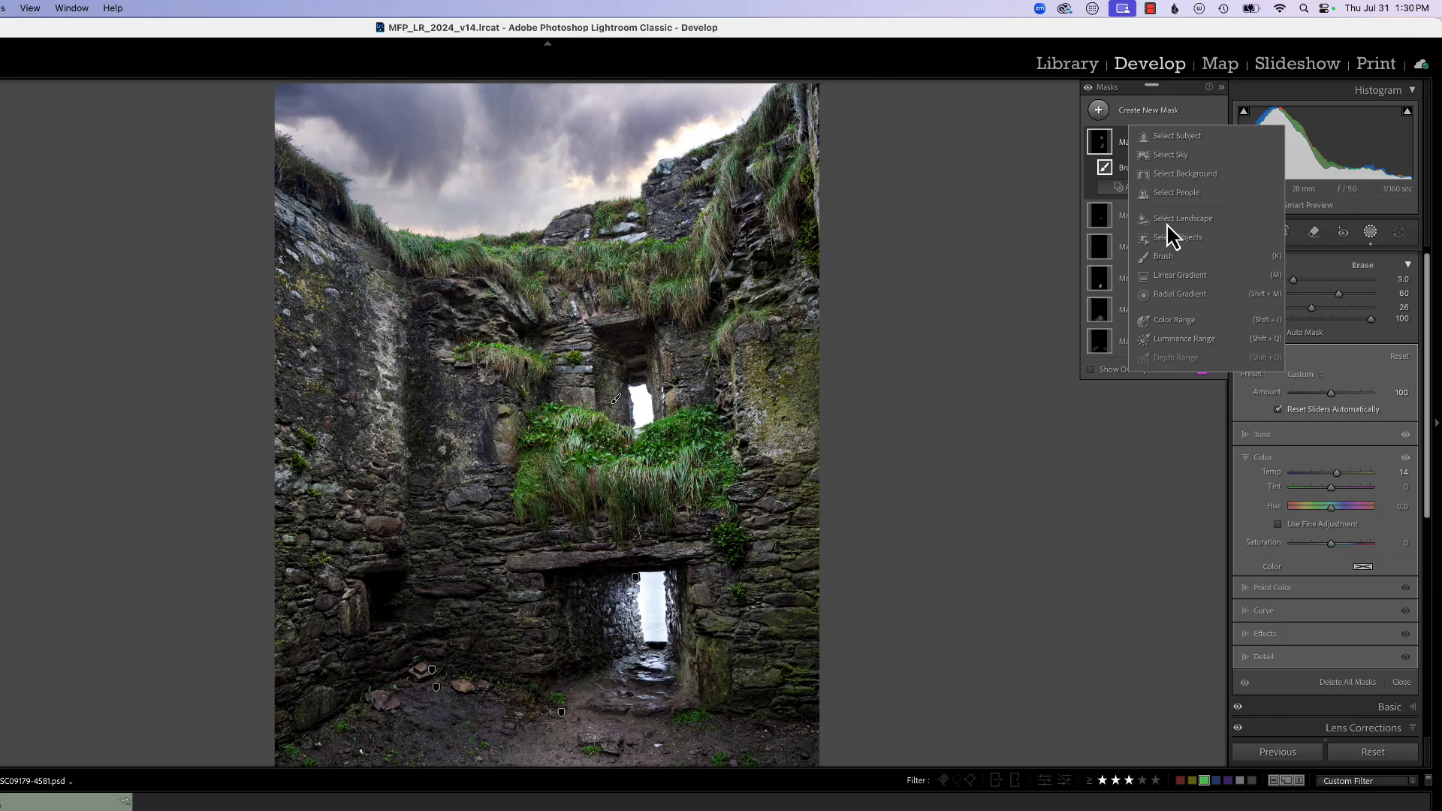
{"action": "left_click", "coordinate": [1162, 264]}
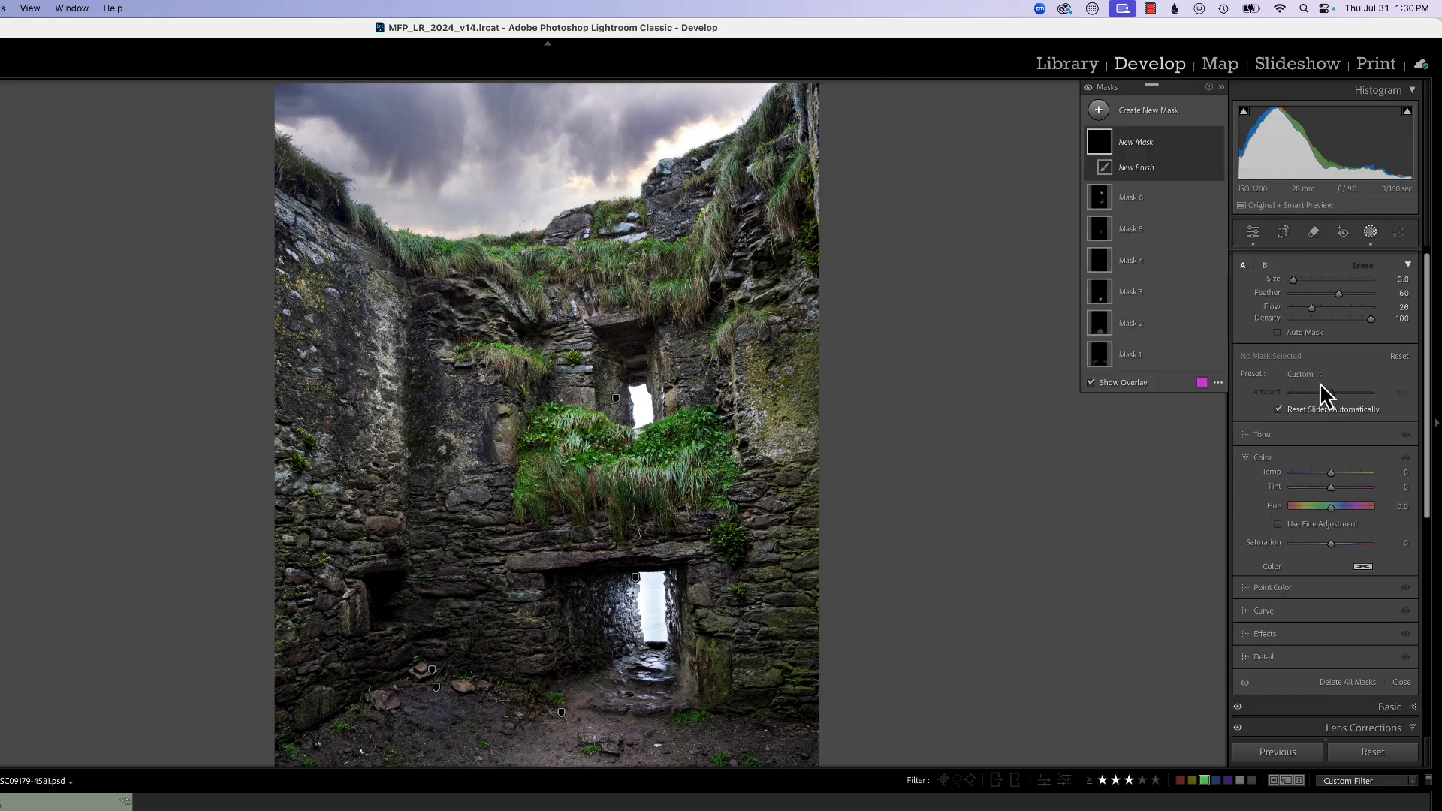
{"action": "left_click", "coordinate": [1266, 446]}
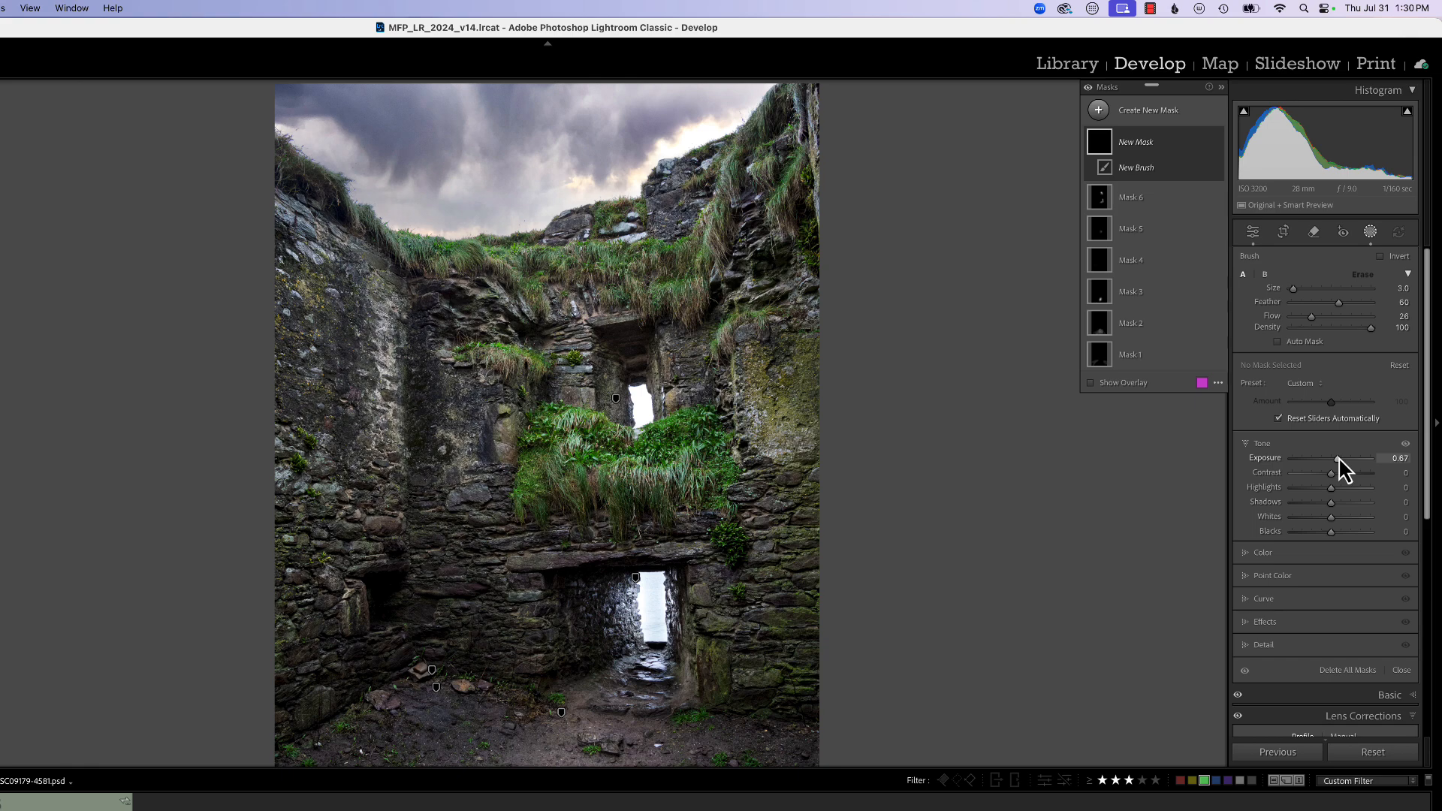
{"action": "left_click_drag", "start_coordinate": [1339, 459], "coordinate": [1342, 459]}
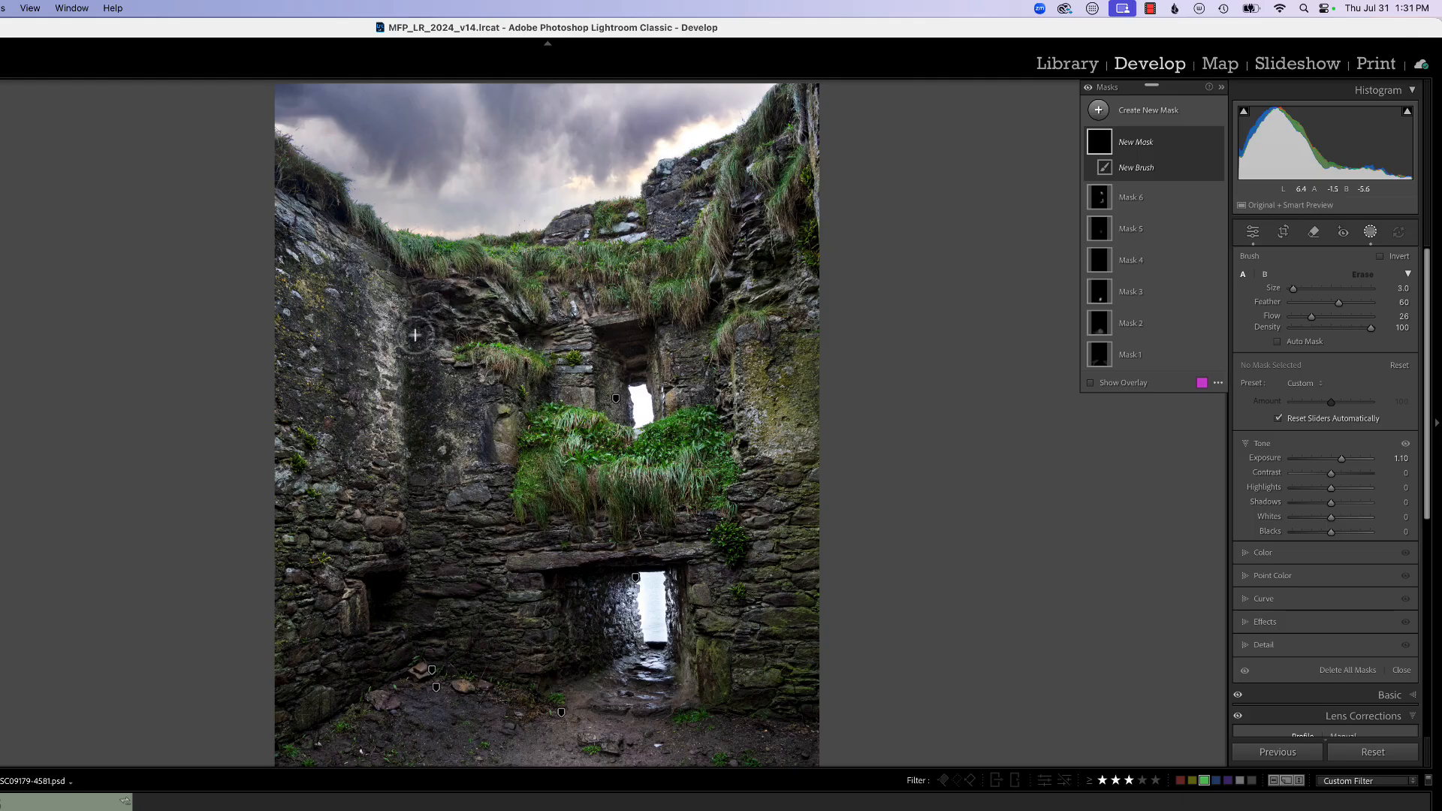
Enlarge the brush to size 8.0 and paint the pale corner of the left wall, the back wall and the lichen-covered right wall
{"action": "key", "text": "bracketright"}
{"action": "key", "text": "bracketright"}
{"action": "key", "text": "bracketright"}
{"action": "key", "text": "bracketright"}
{"action": "key", "text": "bracketright"}
{"action": "mouse_move", "coordinate": [382, 302]}
{"action": "left_mouse_down"}
{"action": "mouse_move", "coordinate": [399, 436]}
{"action": "mouse_move", "coordinate": [367, 300]}
{"action": "mouse_move", "coordinate": [380, 435]}
{"action": "mouse_move", "coordinate": [458, 437]}
{"action": "mouse_move", "coordinate": [501, 459]}
{"action": "mouse_move", "coordinate": [507, 436]}
{"action": "mouse_move", "coordinate": [541, 473]}
{"action": "left_mouse_up"}
{"action": "mouse_move", "coordinate": [781, 447]}
{"action": "left_mouse_down"}
{"action": "mouse_move", "coordinate": [832, 443]}
{"action": "mouse_move", "coordinate": [759, 425]}
{"action": "mouse_move", "coordinate": [826, 451]}
{"action": "mouse_move", "coordinate": [774, 435]}
{"action": "left_mouse_up"}
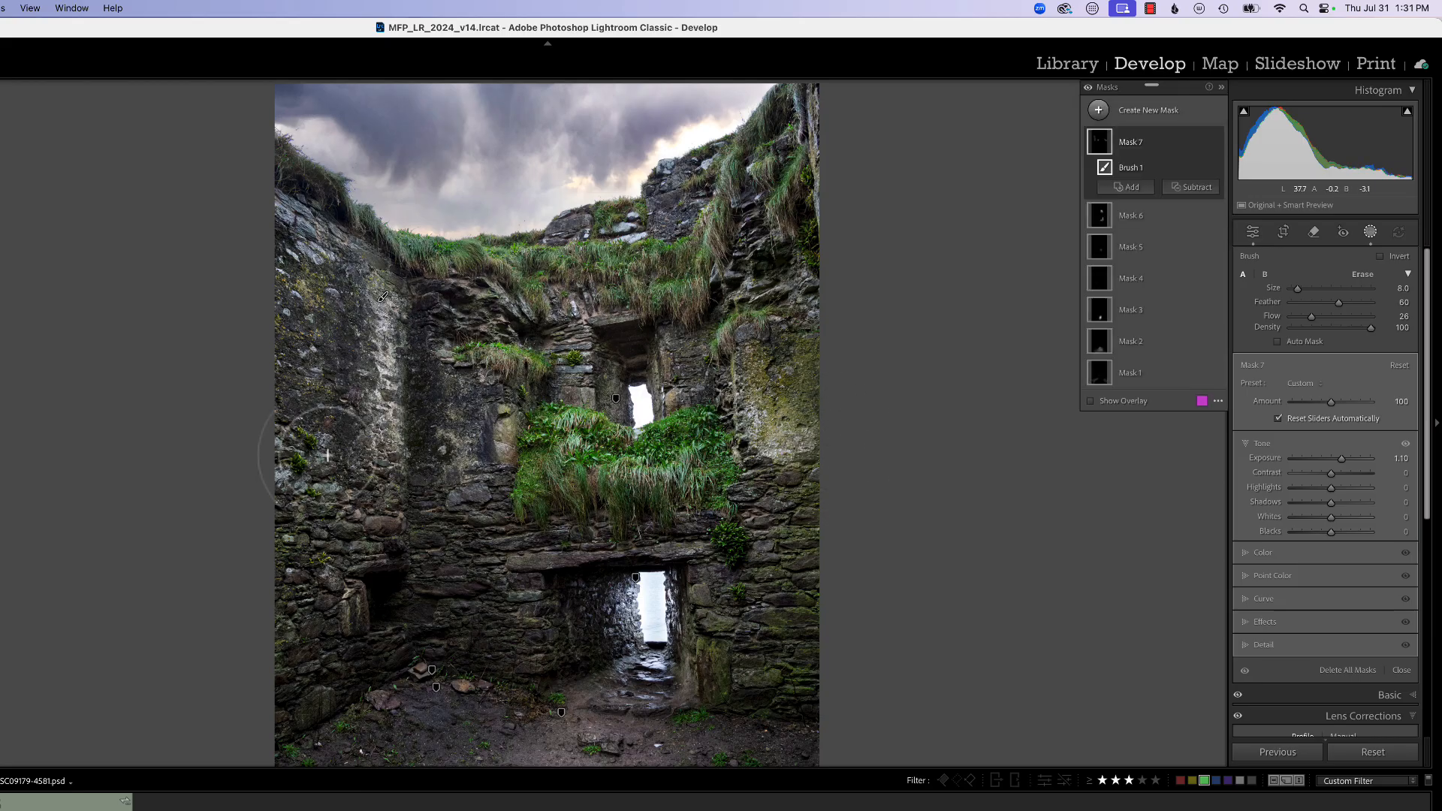
Paint more stonework on the left wall into the brightening mask, from the lower stones up to the rocks below the grass
{"action": "mouse_move", "coordinate": [328, 455]}
{"action": "left_mouse_down"}
{"action": "mouse_move", "coordinate": [300, 476]}
{"action": "mouse_move", "coordinate": [312, 481]}
{"action": "left_mouse_up"}
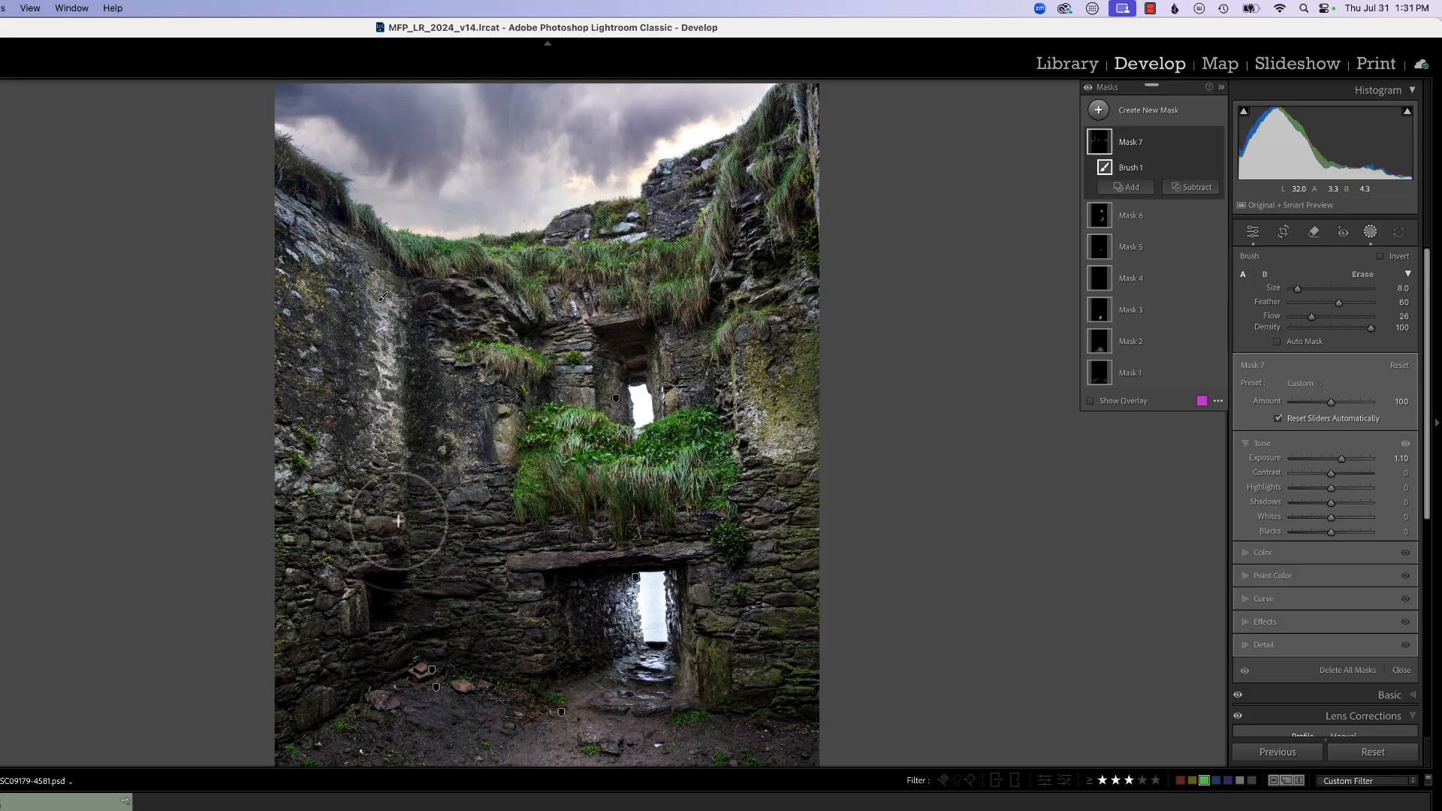
{"action": "mouse_move", "coordinate": [323, 563]}
{"action": "left_mouse_down"}
{"action": "mouse_move", "coordinate": [294, 545]}
{"action": "mouse_move", "coordinate": [335, 550]}
{"action": "mouse_move", "coordinate": [301, 609]}
{"action": "mouse_move", "coordinate": [284, 526]}
{"action": "left_mouse_up"}
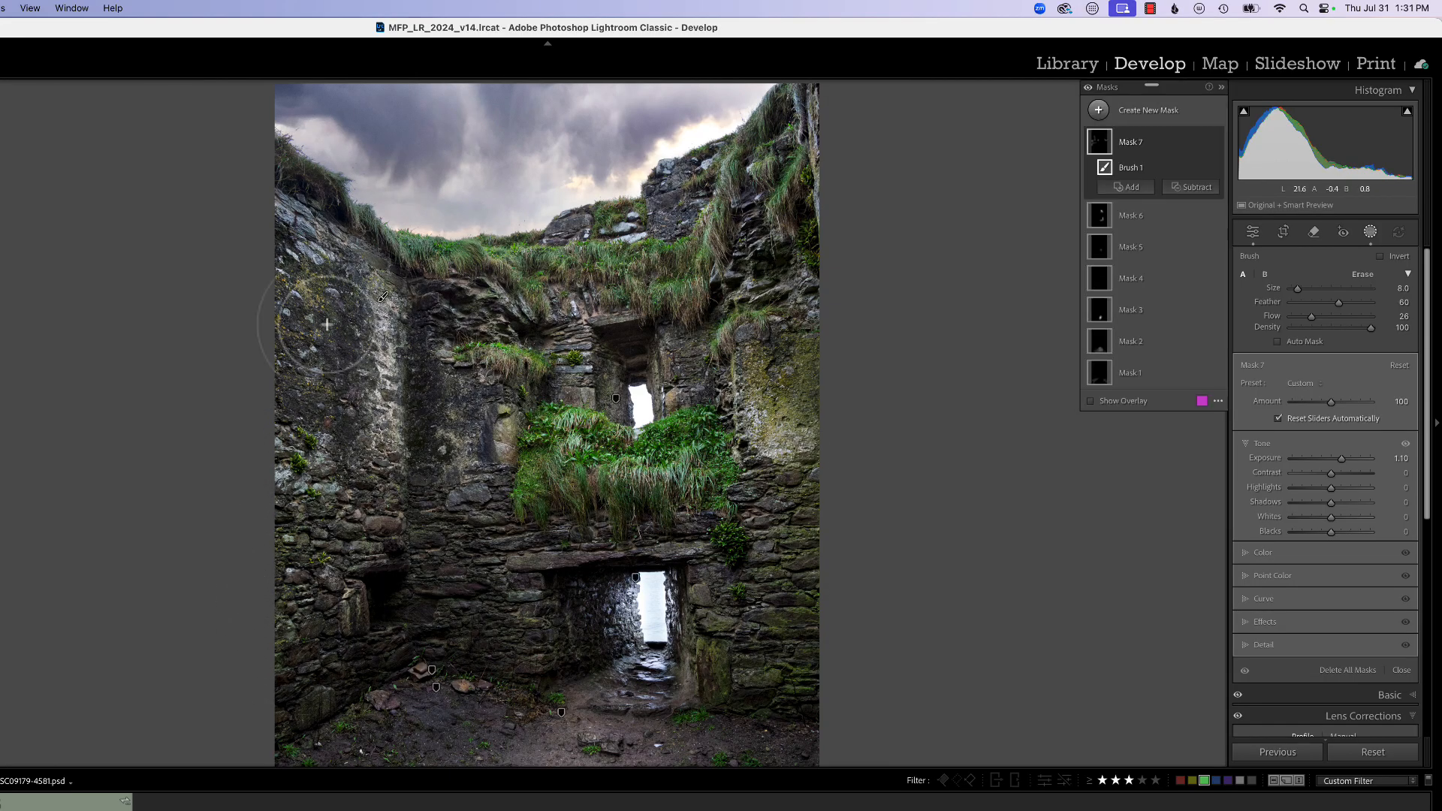
{"action": "mouse_move", "coordinate": [306, 225]}
{"action": "left_mouse_down"}
{"action": "mouse_move", "coordinate": [347, 265]}
{"action": "mouse_move", "coordinate": [273, 227]}
{"action": "mouse_move", "coordinate": [394, 248]}
{"action": "mouse_move", "coordinate": [435, 281]}
{"action": "left_mouse_up"}
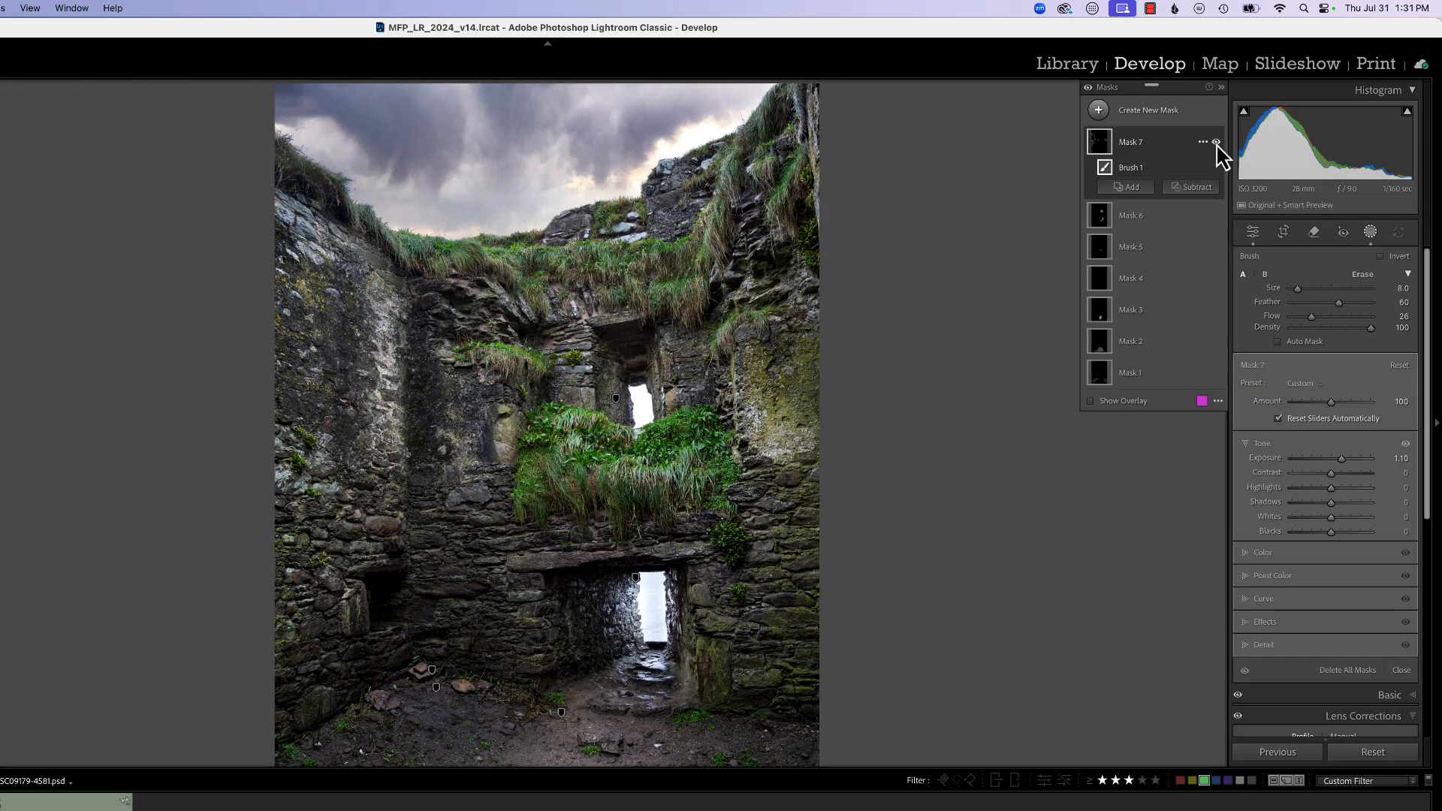
Toggle the visibility of Mask 7 off and on to compare the brightened walls
{"action": "left_click", "coordinate": [1217, 141]}
{"action": "left_click", "coordinate": [1217, 142]}
{"action": "left_click", "coordinate": [1216, 142]}
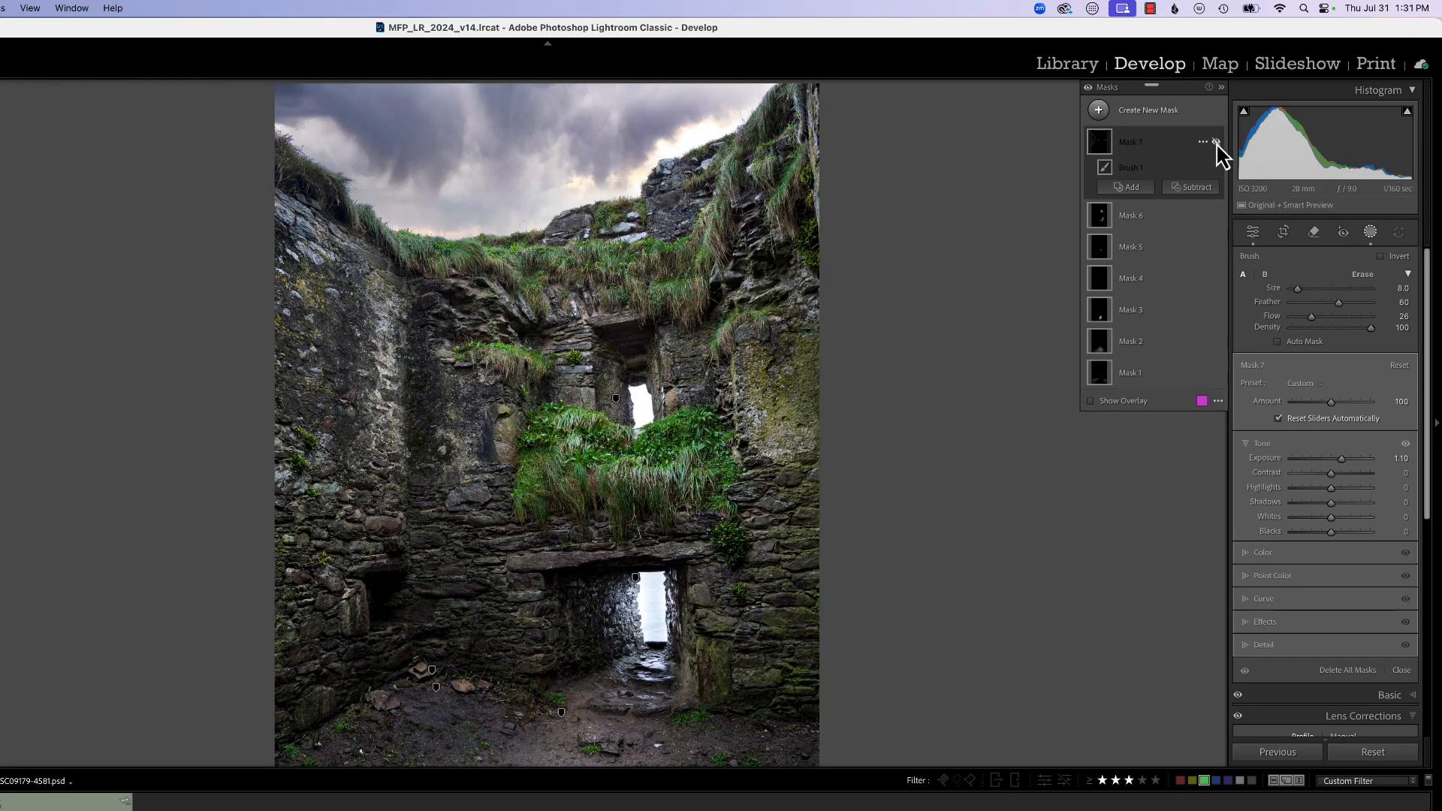
{"action": "left_click", "coordinate": [1216, 142]}
{"action": "left_click", "coordinate": [1216, 142]}
{"action": "left_click", "coordinate": [1216, 142]}
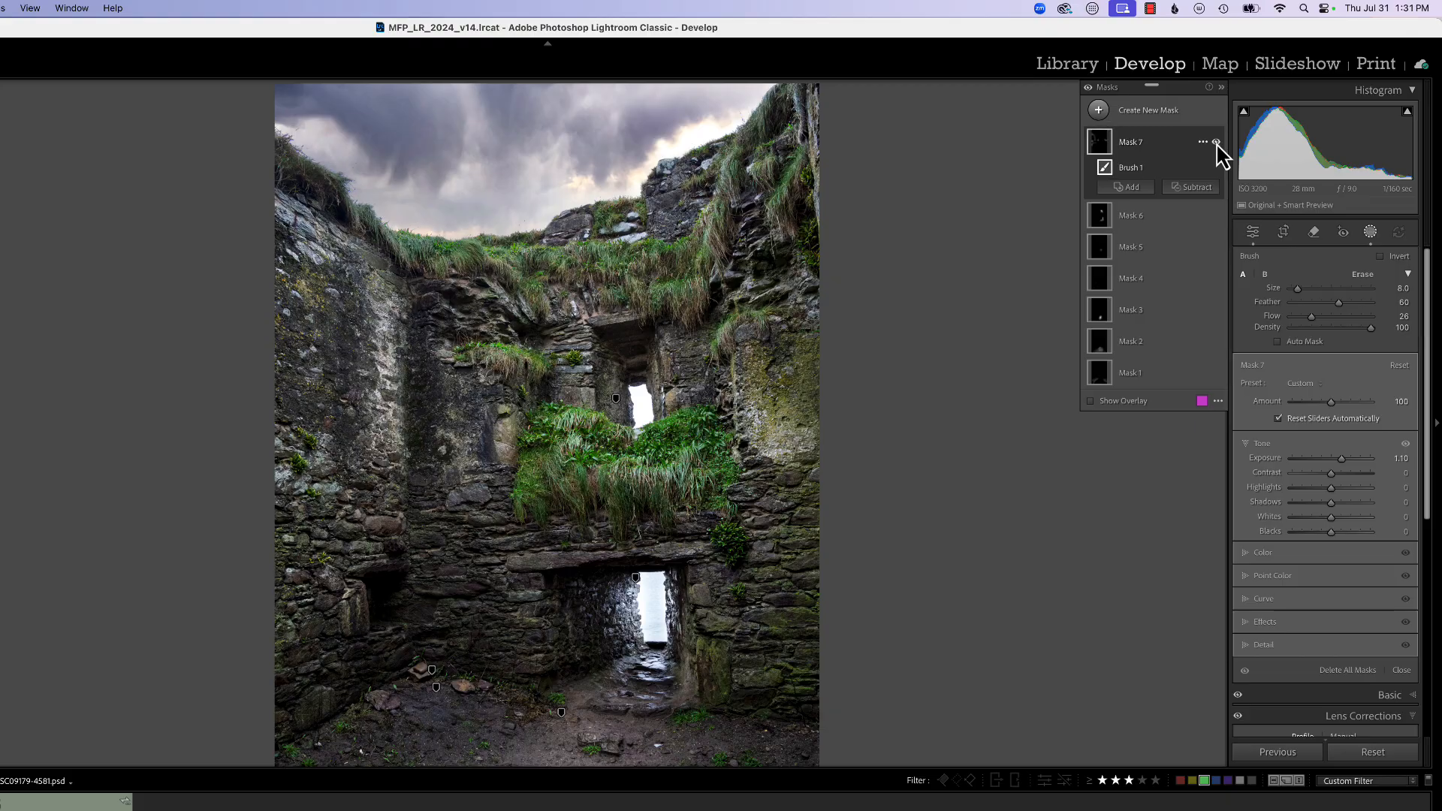
Create a brush mask at exposure -0.70 and paint the shadowed back wall, outer left wall, lower right wall and upper right rocks
{"action": "left_click", "coordinate": [1099, 112]}
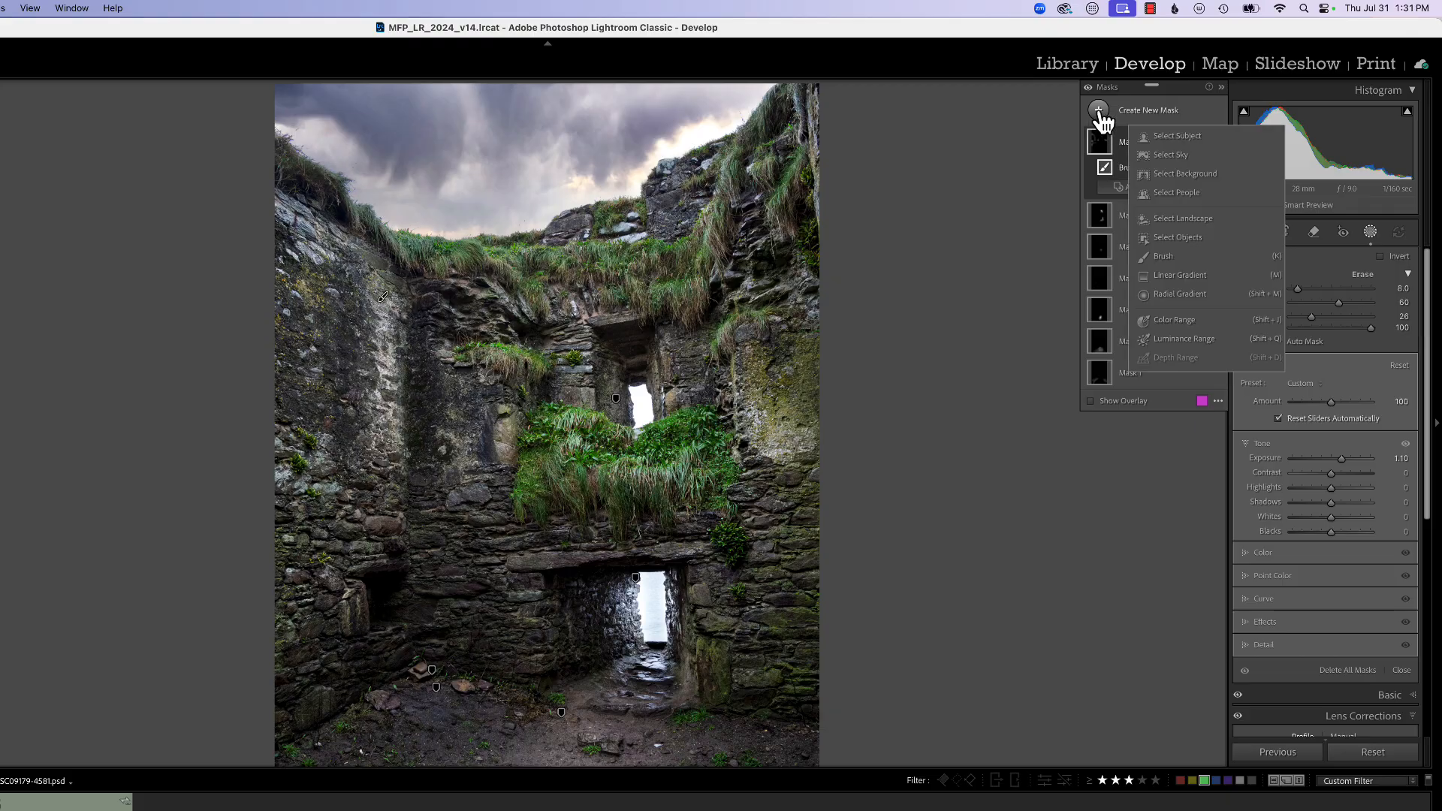
{"action": "left_click", "coordinate": [1162, 257]}
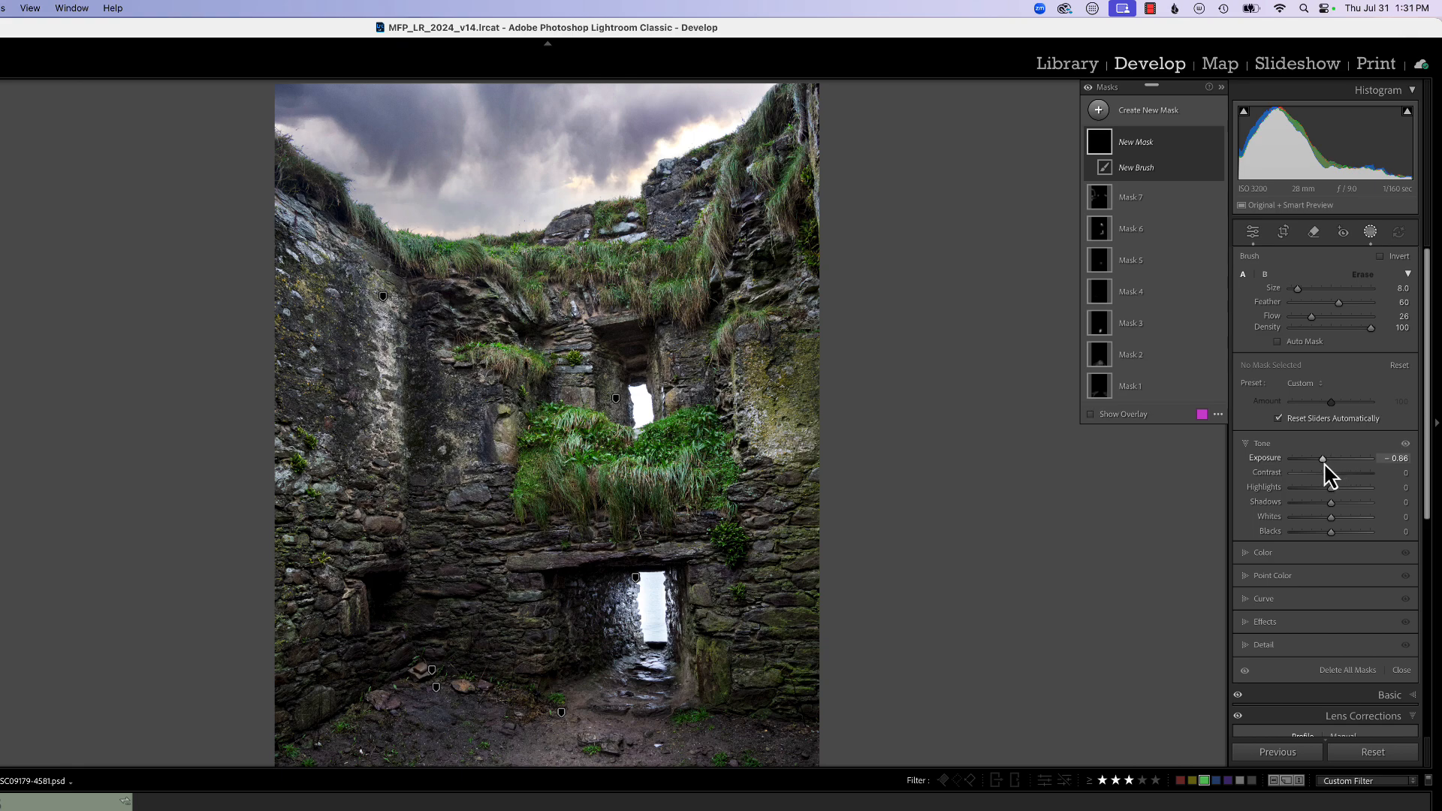
{"action": "mouse_move", "coordinate": [447, 481]}
{"action": "left_mouse_down"}
{"action": "mouse_move", "coordinate": [439, 344]}
{"action": "mouse_move", "coordinate": [422, 325]}
{"action": "mouse_move", "coordinate": [446, 492]}
{"action": "left_mouse_up"}
{"action": "mouse_move", "coordinate": [458, 435]}
{"action": "left_mouse_down"}
{"action": "mouse_move", "coordinate": [472, 398]}
{"action": "mouse_move", "coordinate": [454, 451]}
{"action": "left_mouse_up"}
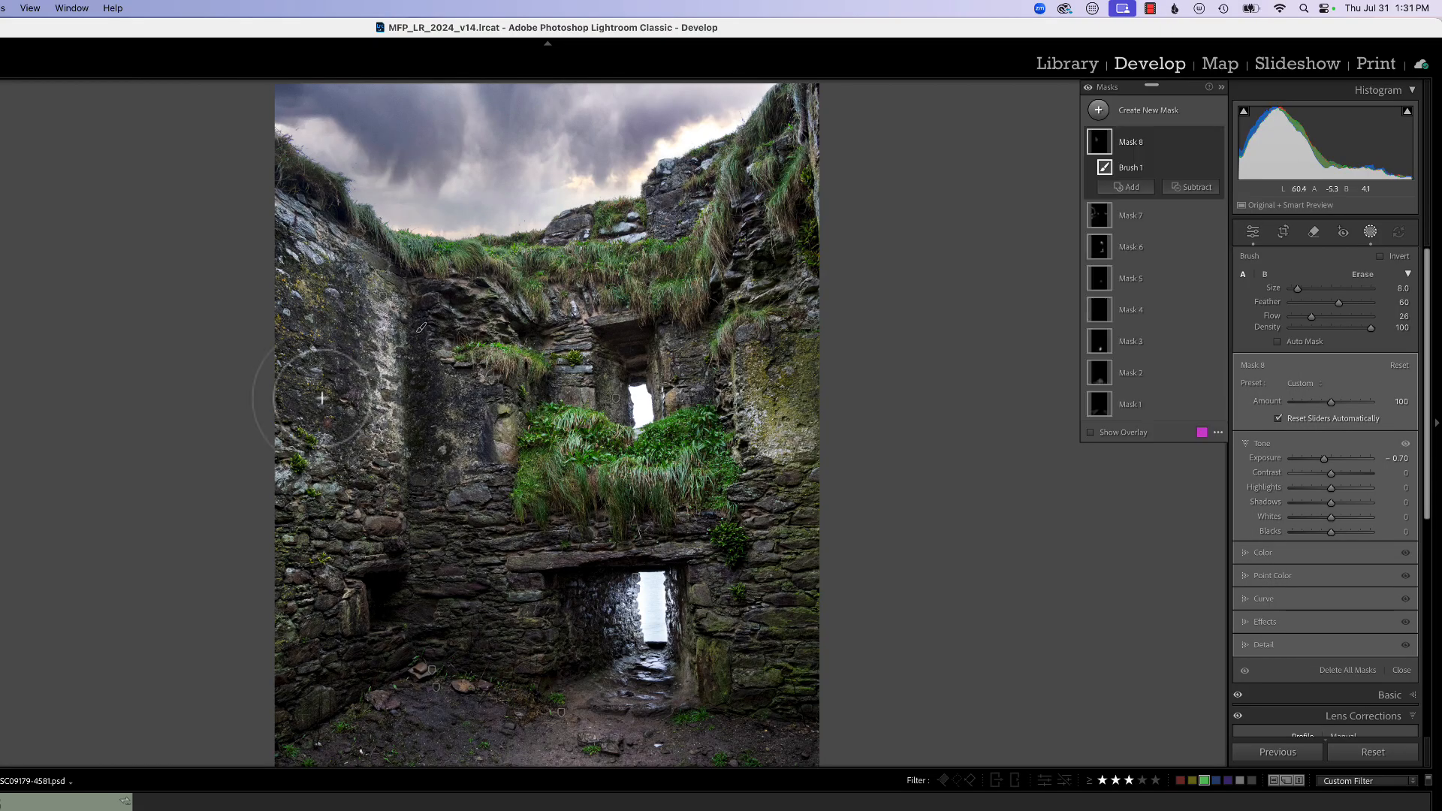
{"action": "mouse_move", "coordinate": [285, 369]}
{"action": "left_mouse_down"}
{"action": "mouse_move", "coordinate": [283, 296]}
{"action": "mouse_move", "coordinate": [348, 406]}
{"action": "mouse_move", "coordinate": [323, 338]}
{"action": "mouse_move", "coordinate": [274, 274]}
{"action": "mouse_move", "coordinate": [302, 413]}
{"action": "left_mouse_up"}
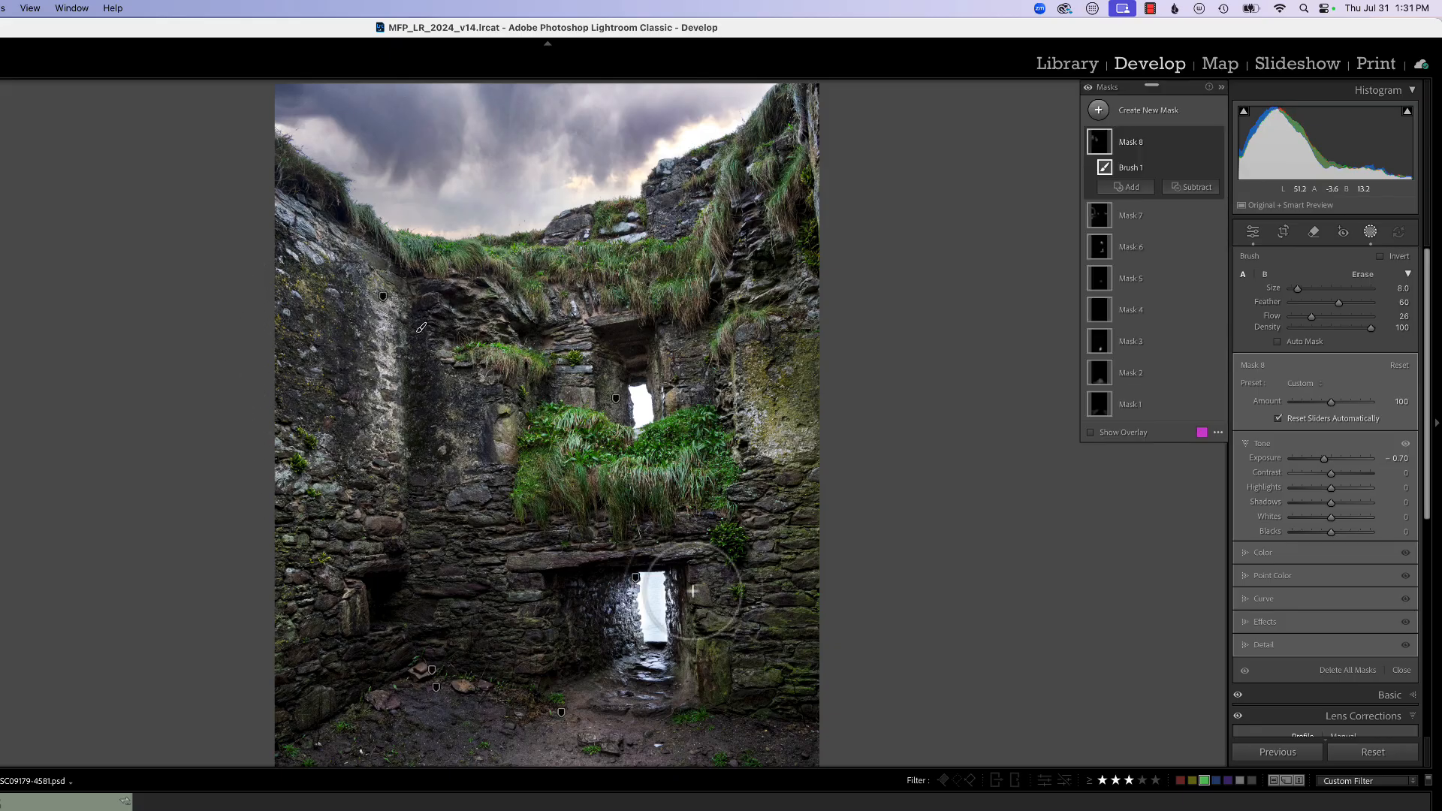
{"action": "mouse_move", "coordinate": [821, 515]}
{"action": "left_mouse_down"}
{"action": "mouse_move", "coordinate": [813, 625]}
{"action": "mouse_move", "coordinate": [816, 578]}
{"action": "mouse_move", "coordinate": [802, 702]}
{"action": "mouse_move", "coordinate": [779, 597]}
{"action": "mouse_move", "coordinate": [753, 634]}
{"action": "mouse_move", "coordinate": [758, 673]}
{"action": "mouse_move", "coordinate": [768, 633]}
{"action": "mouse_move", "coordinate": [721, 576]}
{"action": "mouse_move", "coordinate": [693, 598]}
{"action": "mouse_move", "coordinate": [740, 641]}
{"action": "mouse_move", "coordinate": [777, 643]}
{"action": "mouse_move", "coordinate": [830, 554]}
{"action": "left_mouse_up"}
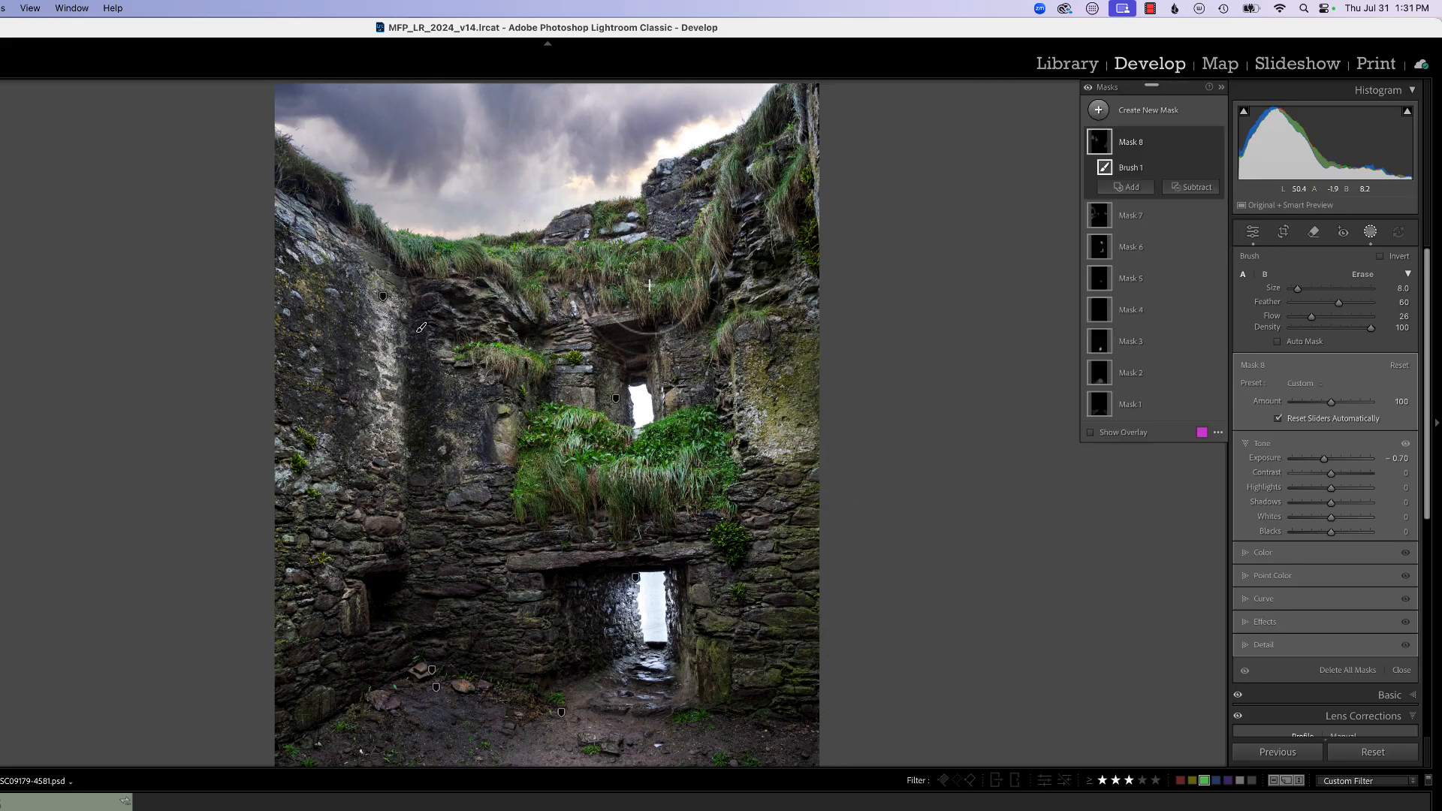
{"action": "mouse_move", "coordinate": [697, 214]}
{"action": "left_mouse_down"}
{"action": "mouse_move", "coordinate": [691, 201]}
{"action": "mouse_move", "coordinate": [658, 233]}
{"action": "mouse_move", "coordinate": [704, 228]}
{"action": "left_mouse_up"}
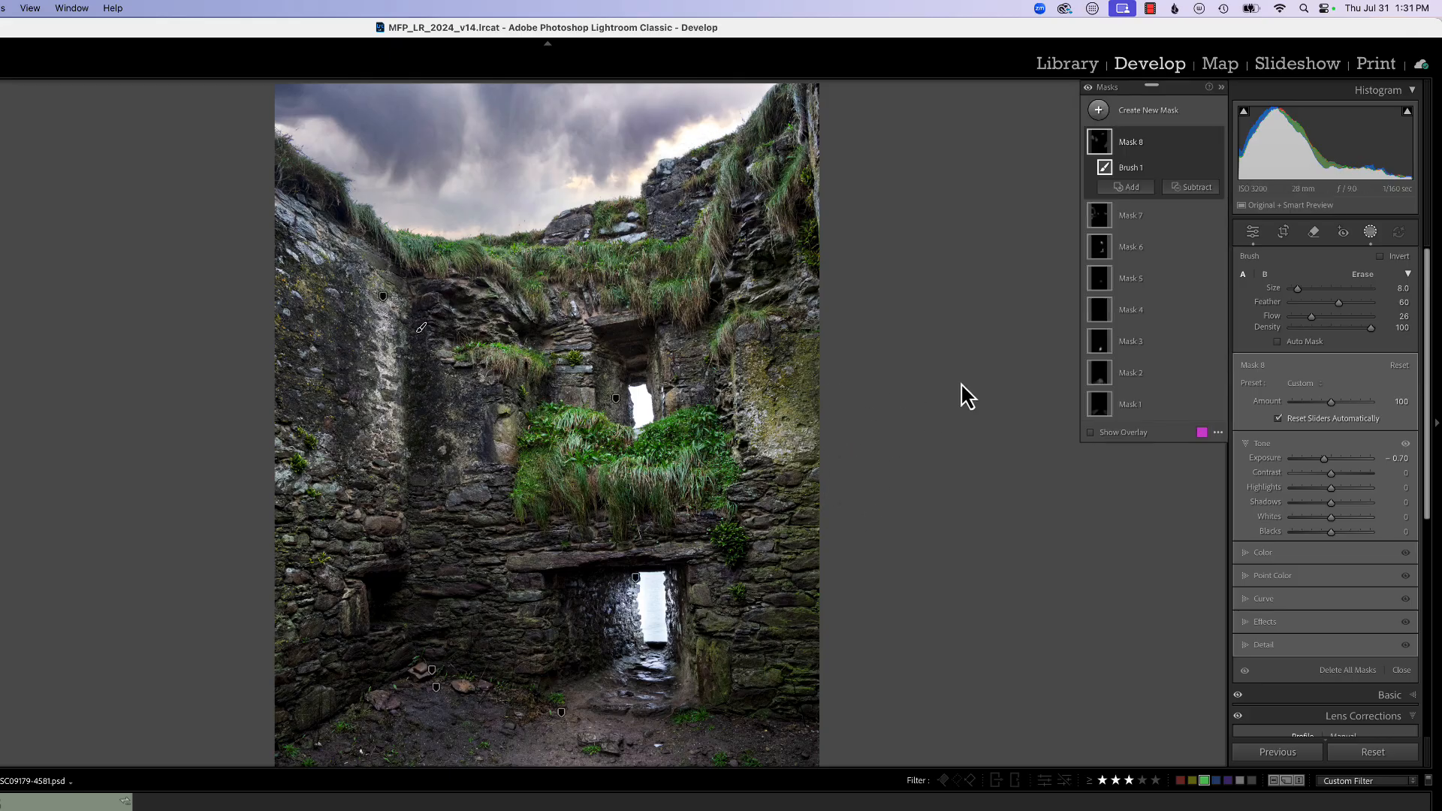
Reselect Mask 7 and brush its brightening onto the stones around the lower window
{"action": "left_click", "coordinate": [1105, 219]}
{"action": "mouse_move", "coordinate": [728, 566]}
{"action": "left_mouse_down"}
{"action": "mouse_move", "coordinate": [724, 606]}
{"action": "mouse_move", "coordinate": [686, 528]}
{"action": "mouse_move", "coordinate": [699, 566]}
{"action": "mouse_move", "coordinate": [612, 550]}
{"action": "mouse_move", "coordinate": [521, 561]}
{"action": "mouse_move", "coordinate": [706, 536]}
{"action": "mouse_move", "coordinate": [516, 553]}
{"action": "mouse_move", "coordinate": [525, 612]}
{"action": "mouse_move", "coordinate": [536, 603]}
{"action": "mouse_move", "coordinate": [532, 638]}
{"action": "mouse_move", "coordinate": [541, 620]}
{"action": "left_mouse_up"}
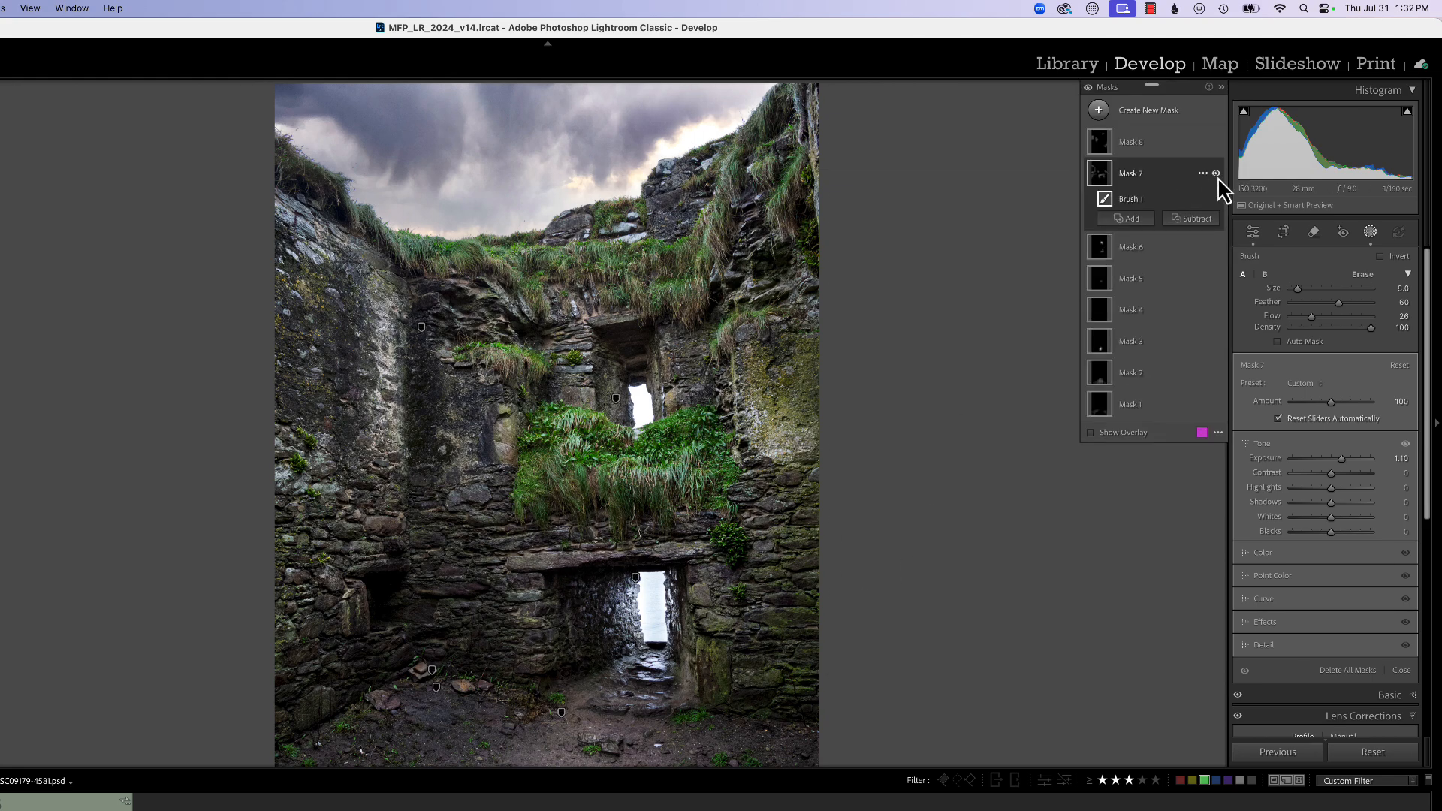
Compare the photo with Mask 7 and Mask 8 each switched off and on
{"action": "left_click", "coordinate": [1217, 174]}
{"action": "left_click", "coordinate": [1217, 174]}
{"action": "left_click", "coordinate": [1217, 175]}
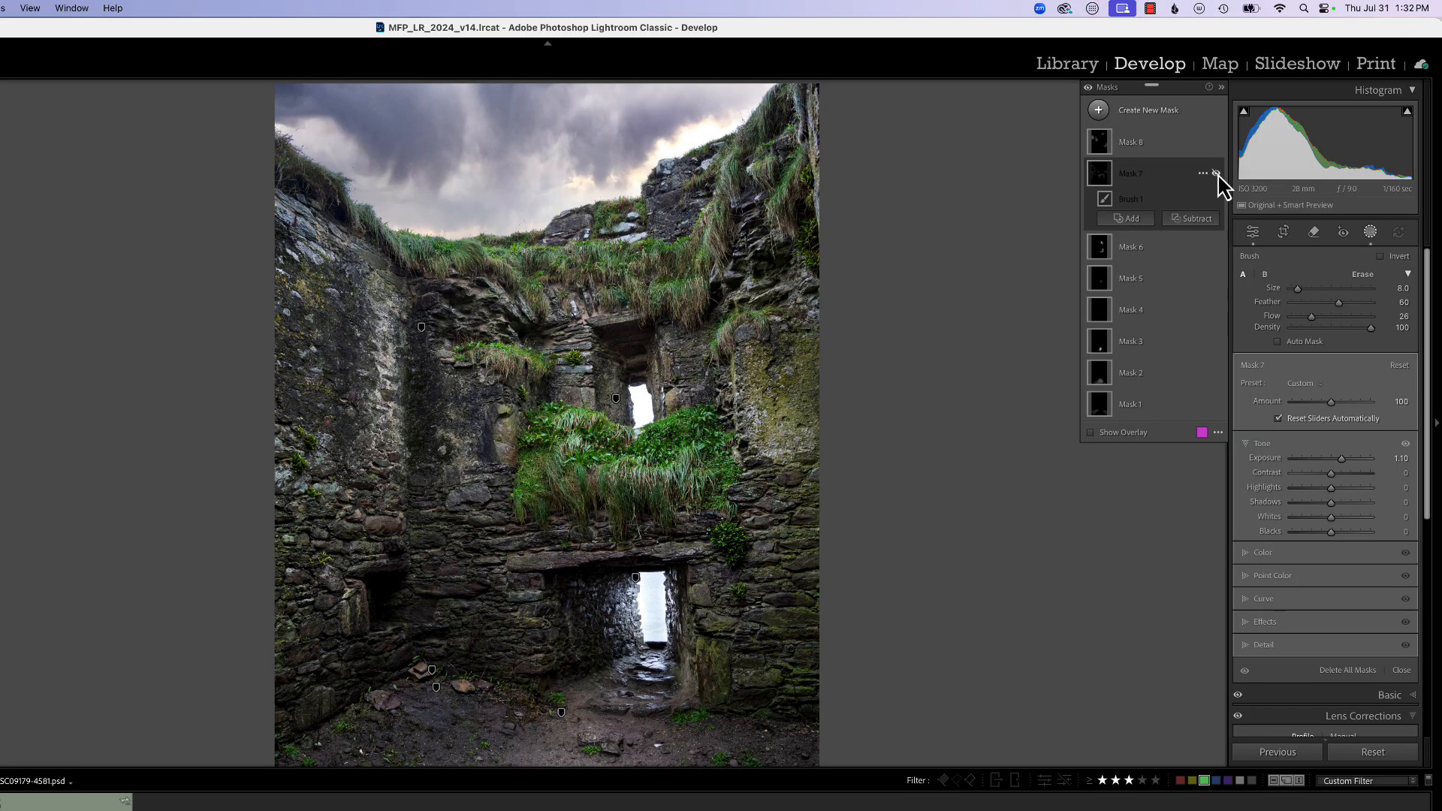
{"action": "left_click", "coordinate": [1216, 173]}
{"action": "left_click", "coordinate": [1217, 142]}
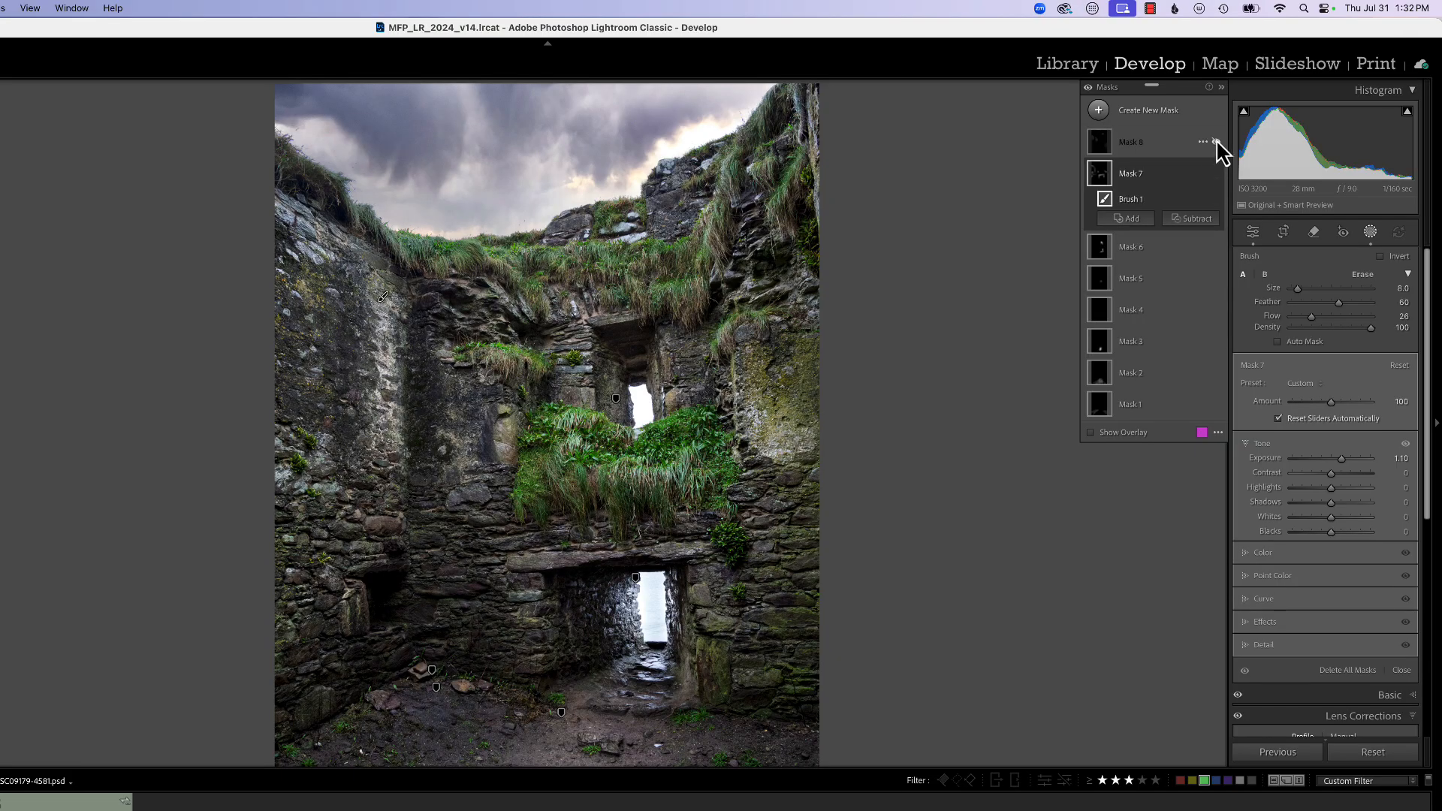
{"action": "left_click", "coordinate": [1217, 143]}
{"action": "left_click", "coordinate": [1217, 142]}
Examine the photo without the masks list and check which areas Mask 8 covers
{"action": "key", "text": "shift+w"}
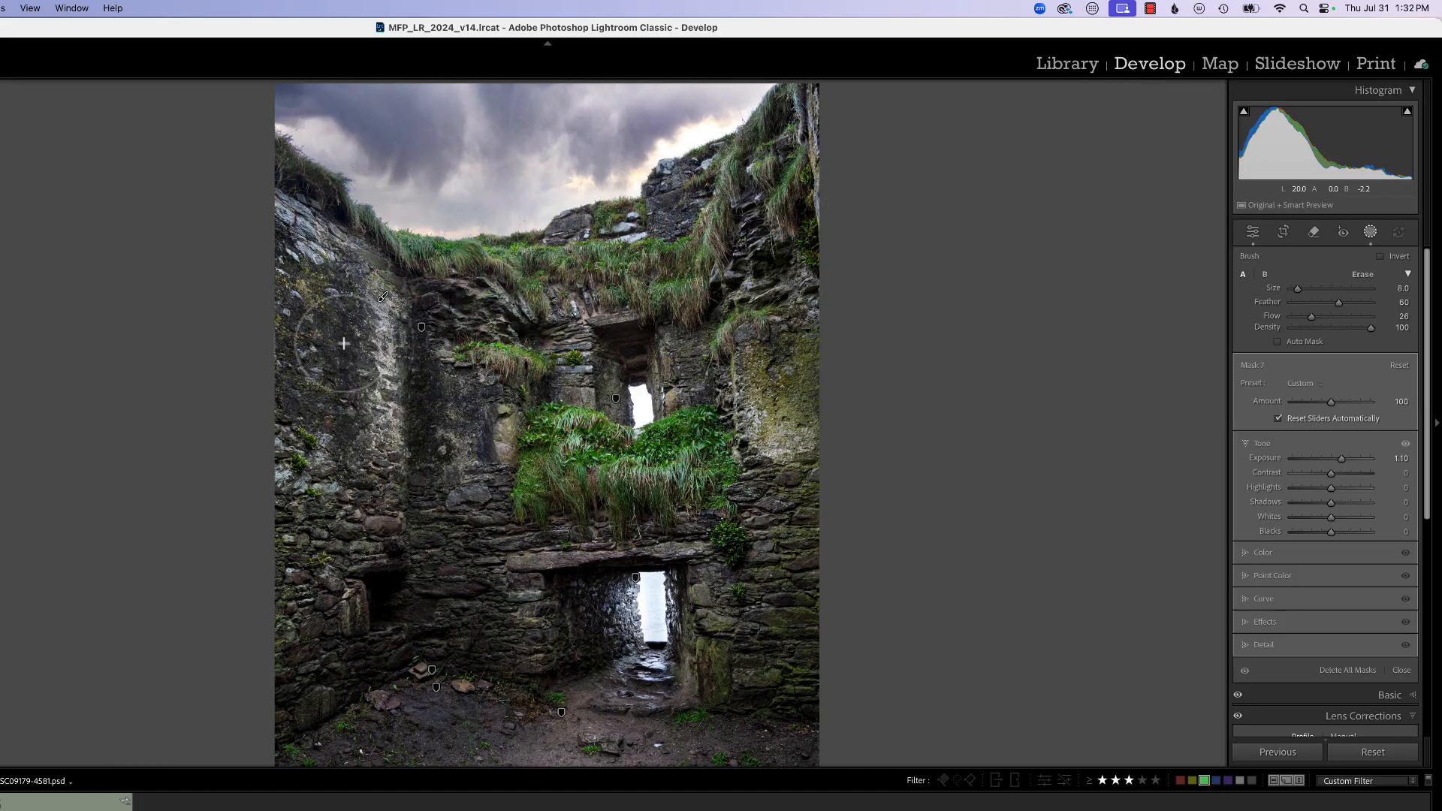
{"action": "key", "text": "shift+w"}
{"action": "left_click", "coordinate": [1103, 144]}
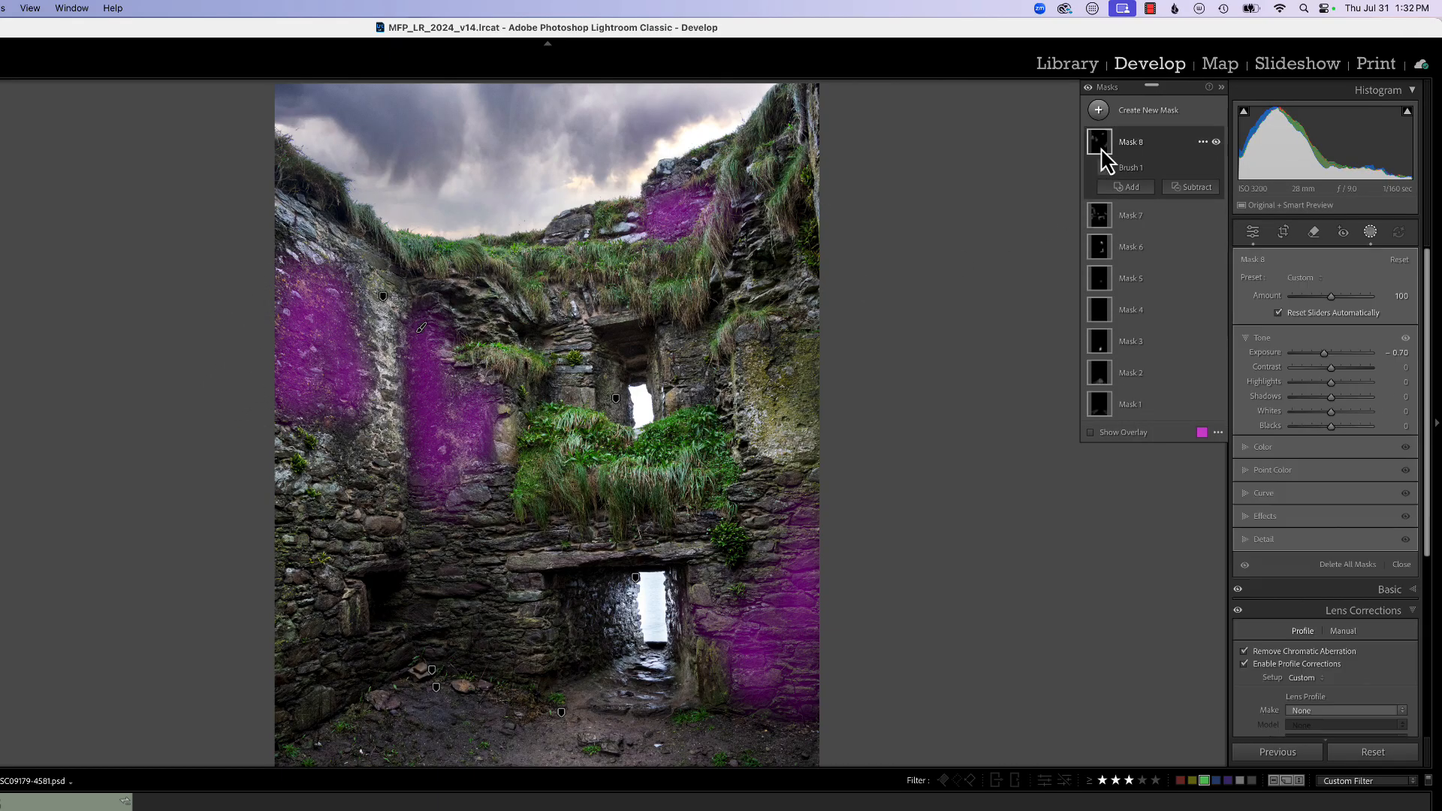
{"action": "key", "text": "shift+w"}
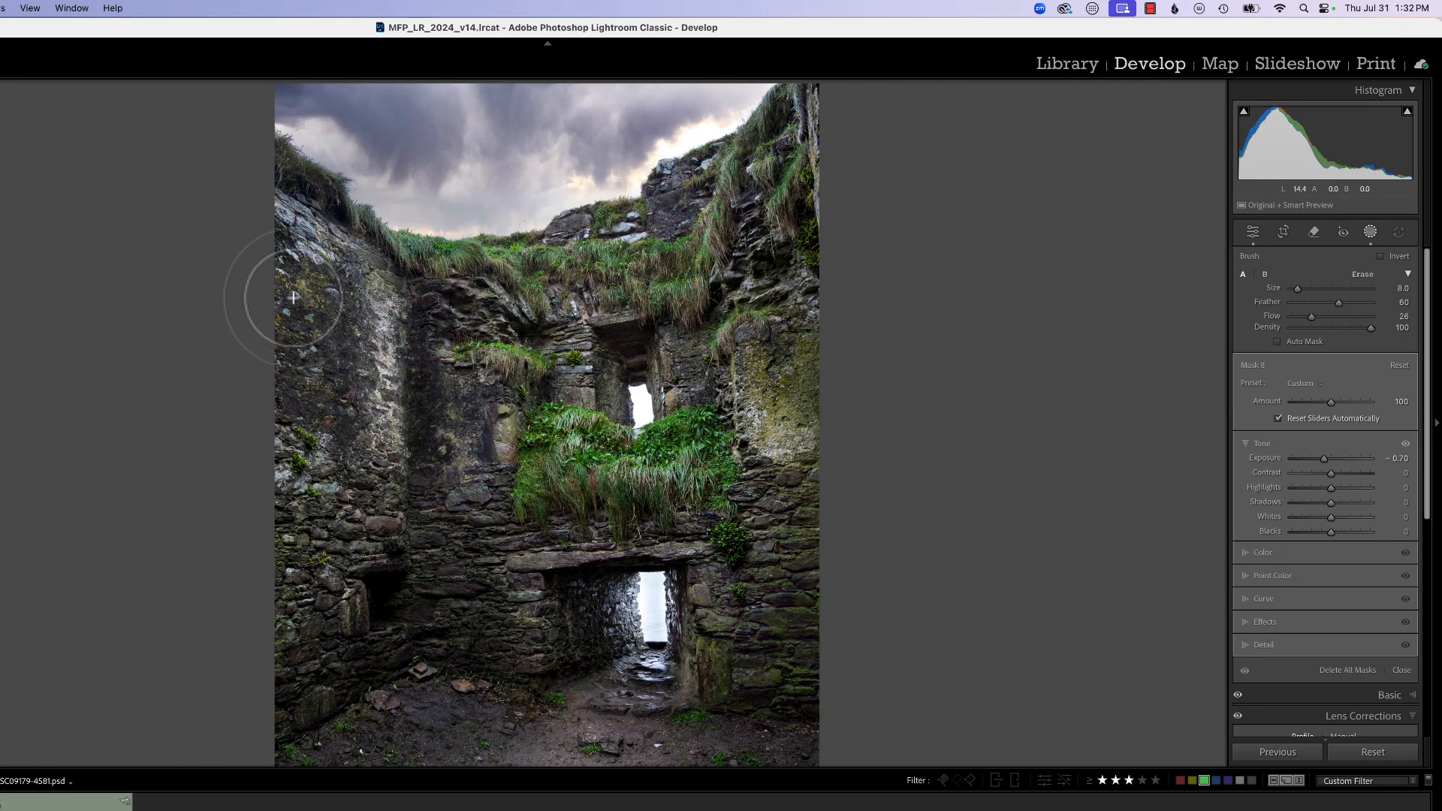
{"action": "key", "text": "shift+w"}
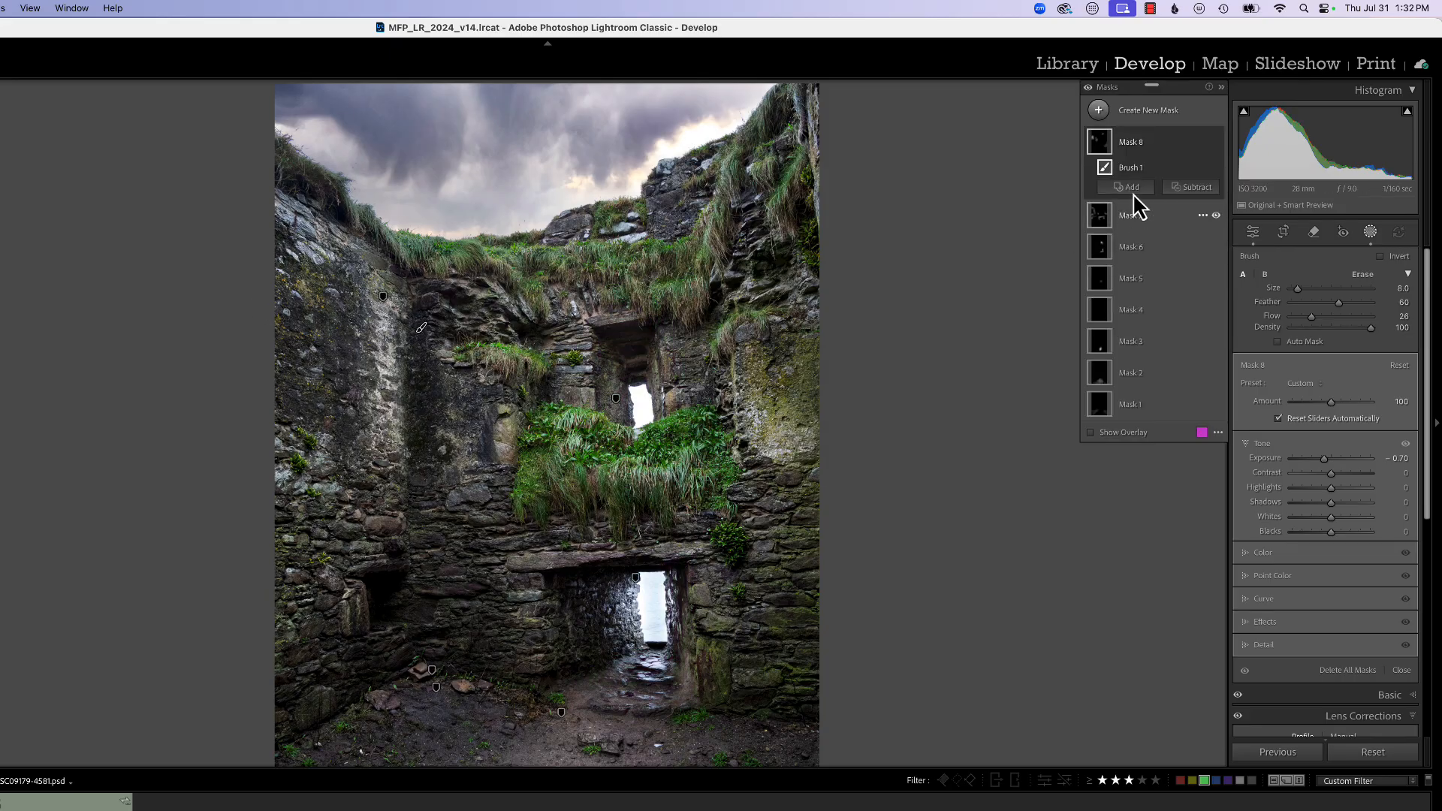
Rename Mask 8 as Darks and Mask 7 as Lights
{"action": "double_click", "coordinate": [1130, 142]}
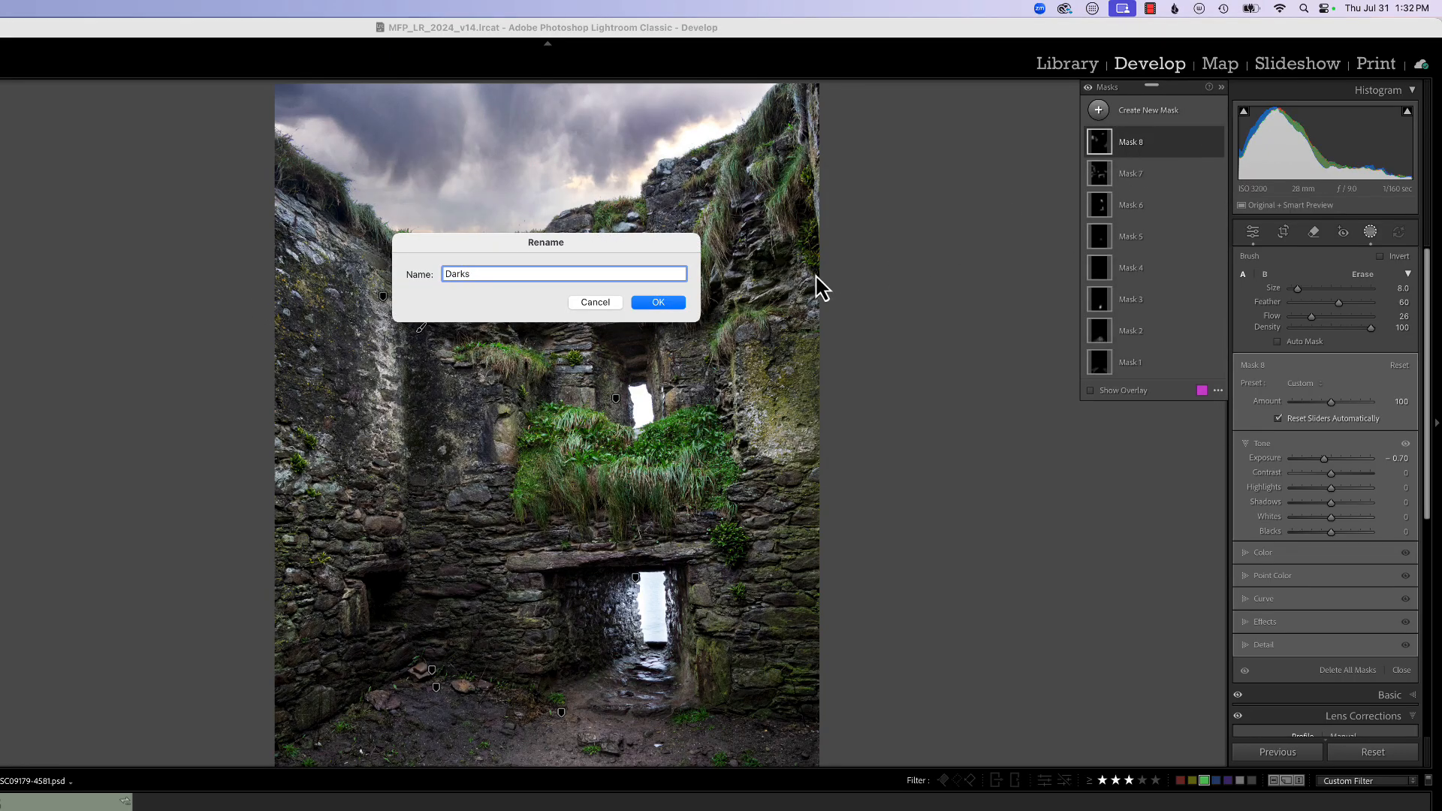
{"action": "type", "text": "Darks"}
{"action": "left_click", "coordinate": [671, 304]}
{"action": "left_click", "coordinate": [1135, 176]}
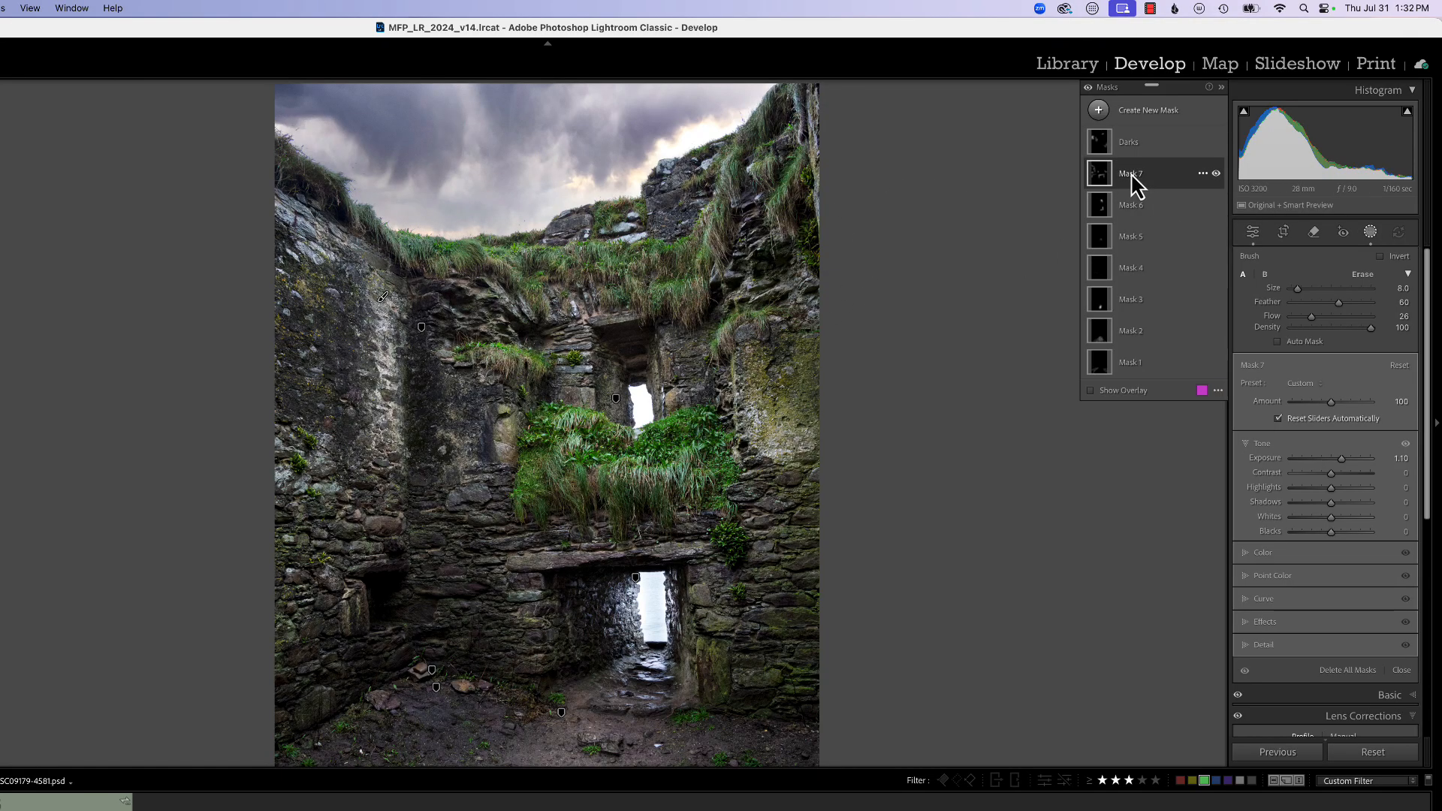
{"action": "double_click", "coordinate": [1132, 176]}
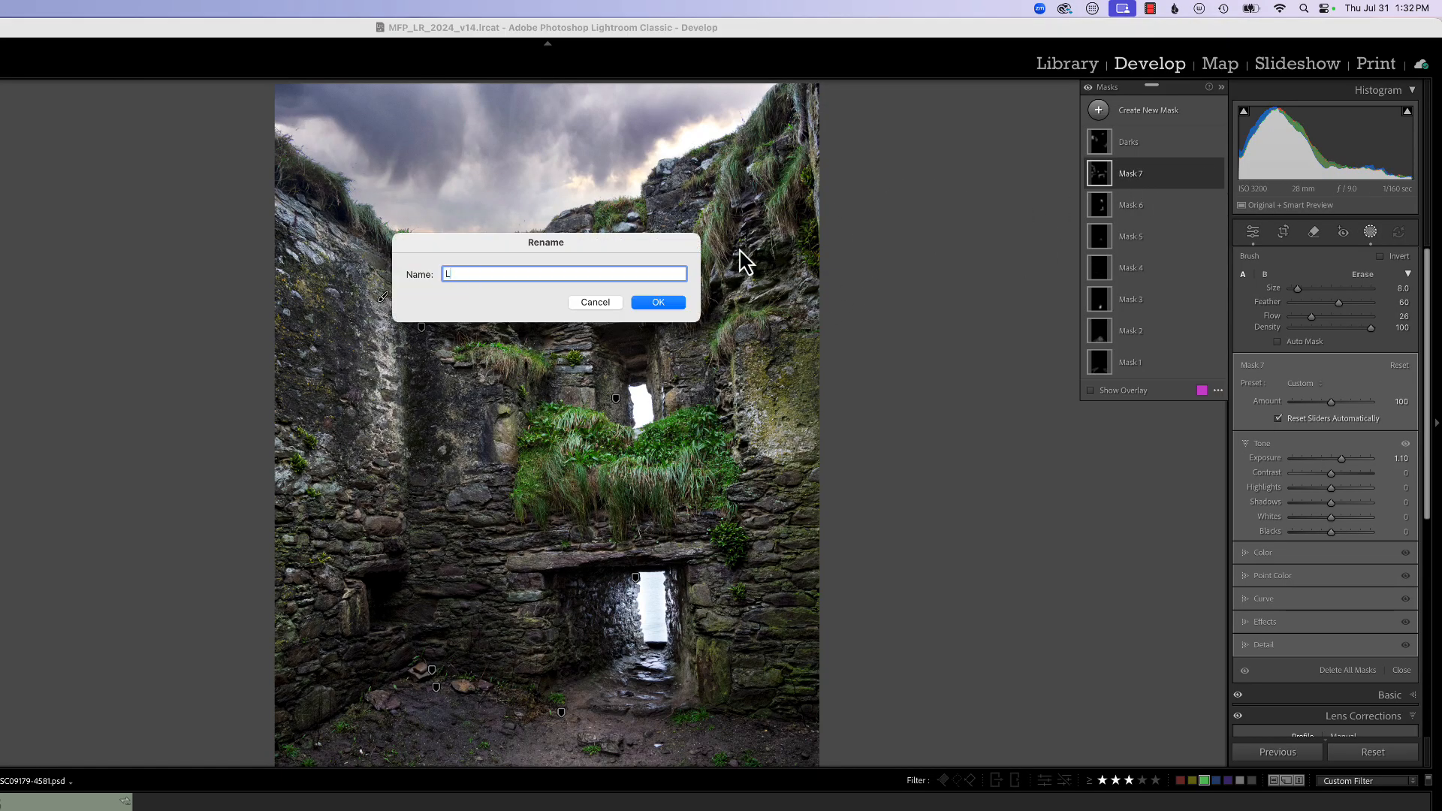
{"action": "left_click", "coordinate": [646, 305]}
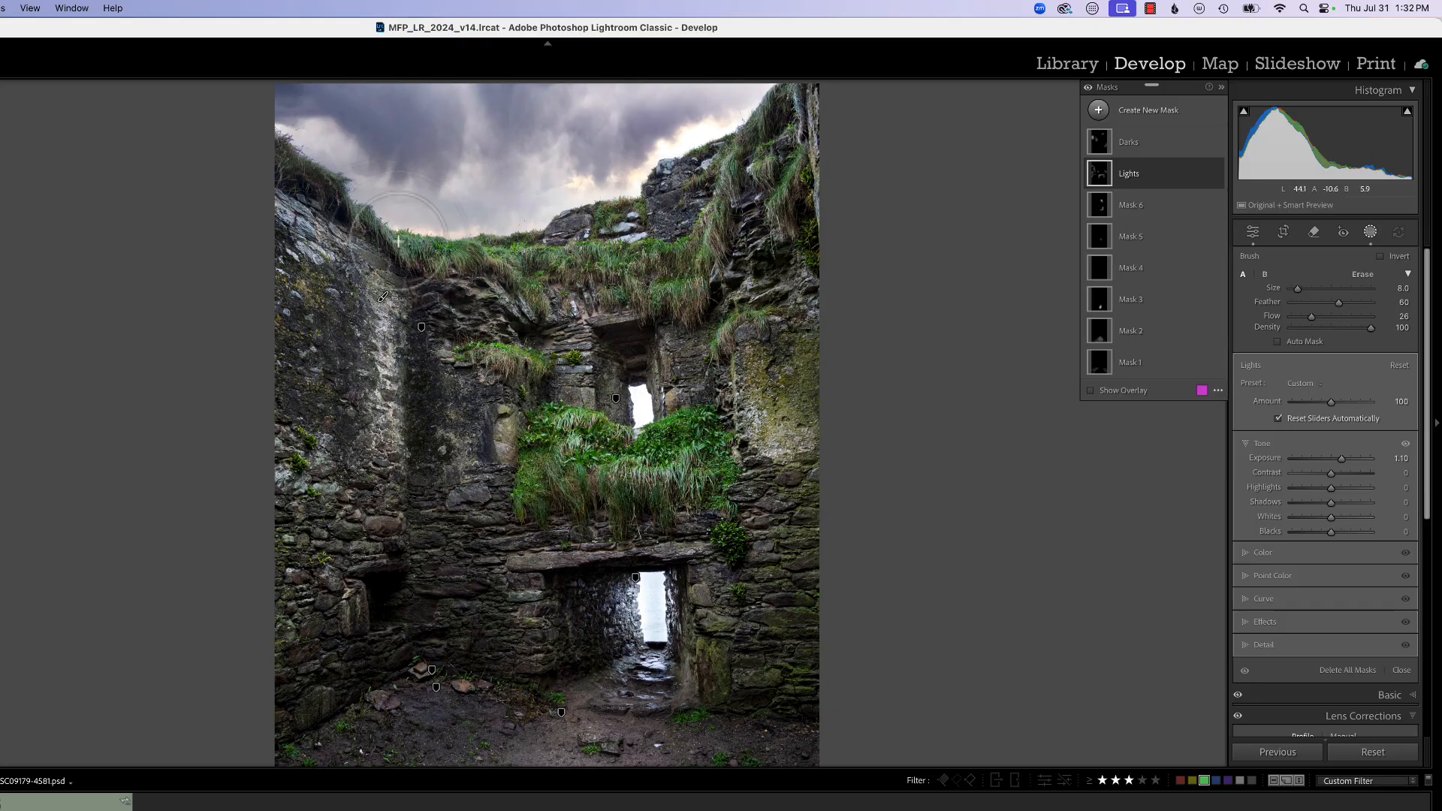
Create a new brush mask with exposure 0.63 and reduce the brush size to 4.0 for the grass along the wall top
{"action": "left_click", "coordinate": [1098, 111]}
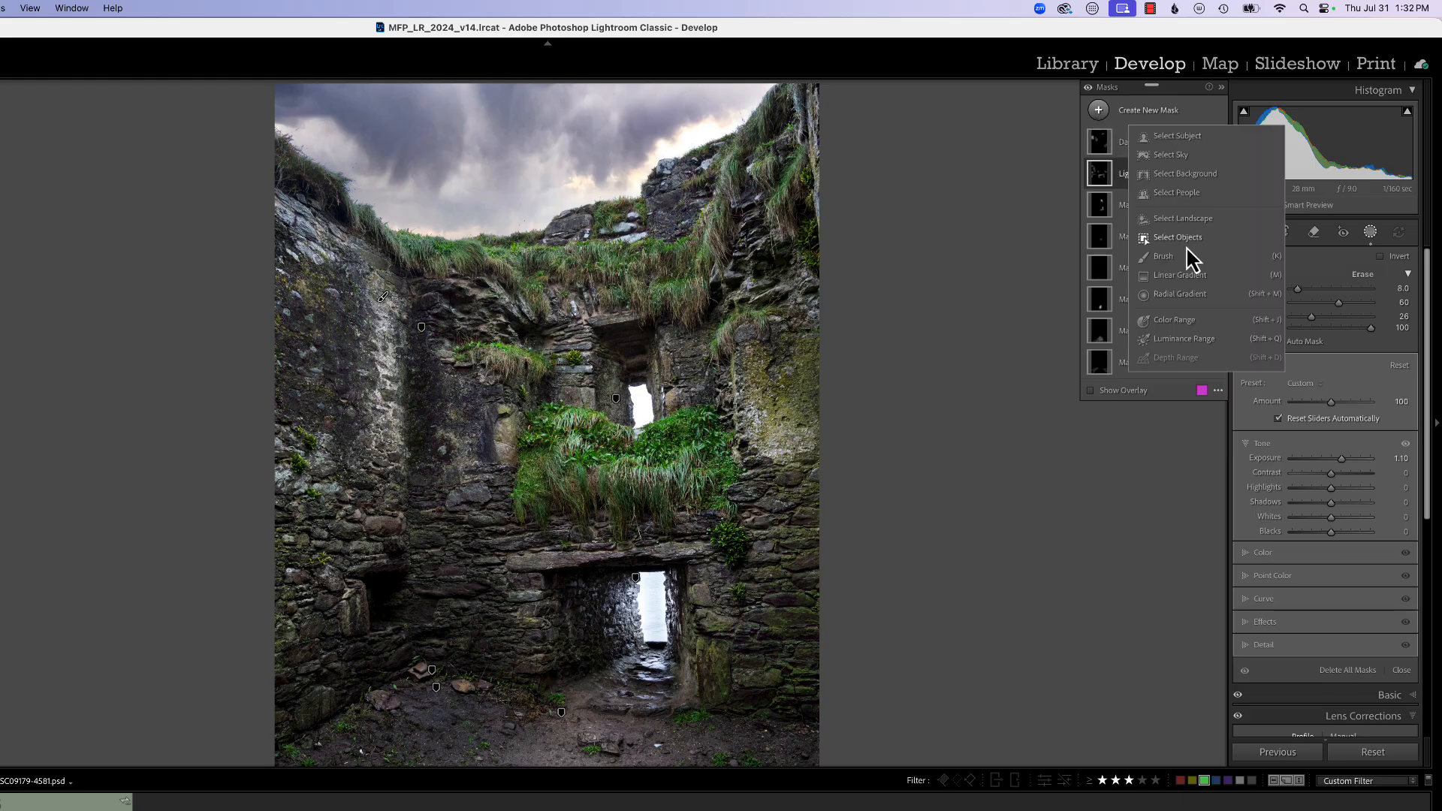
{"action": "left_click", "coordinate": [1164, 257]}
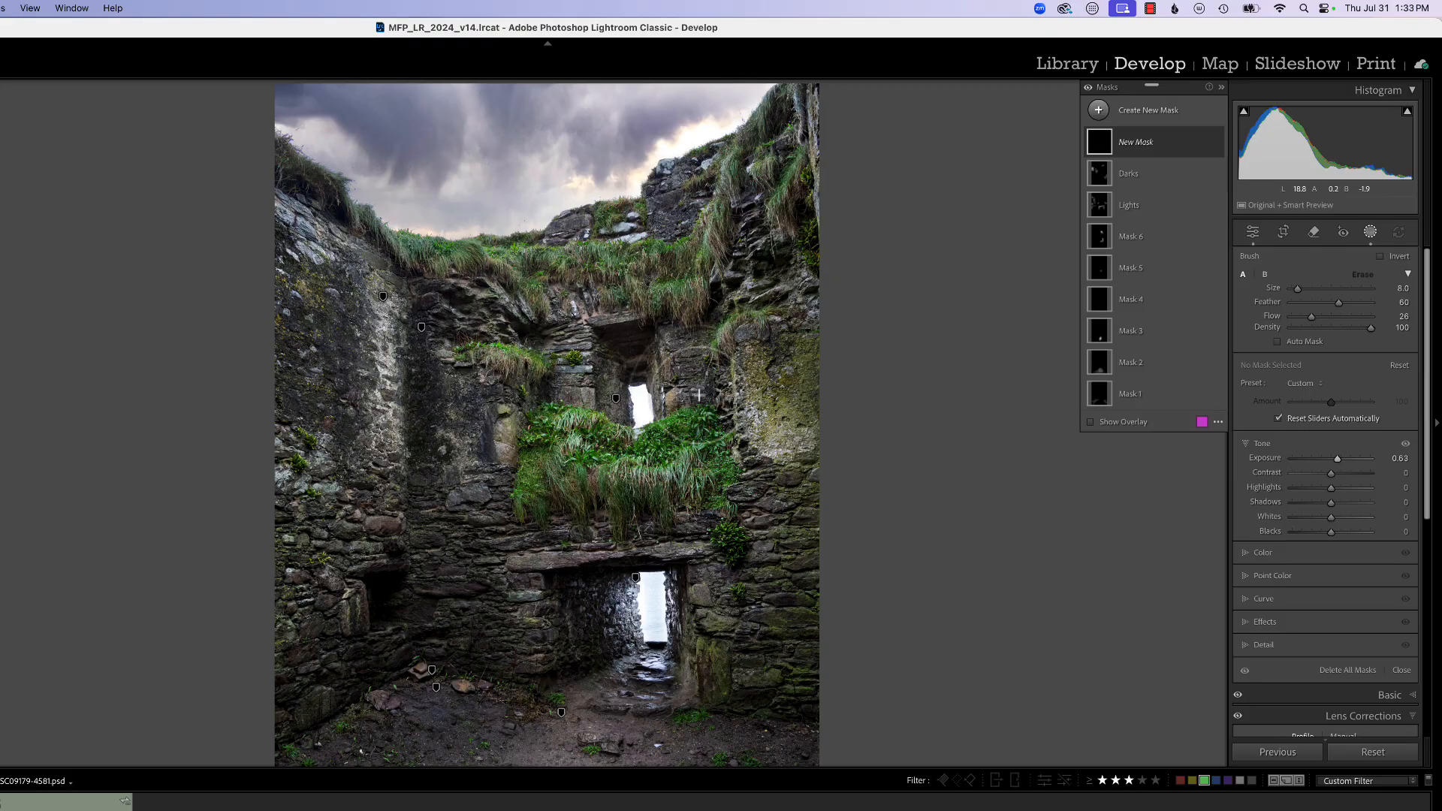
{"action": "left_click", "coordinate": [698, 394]}
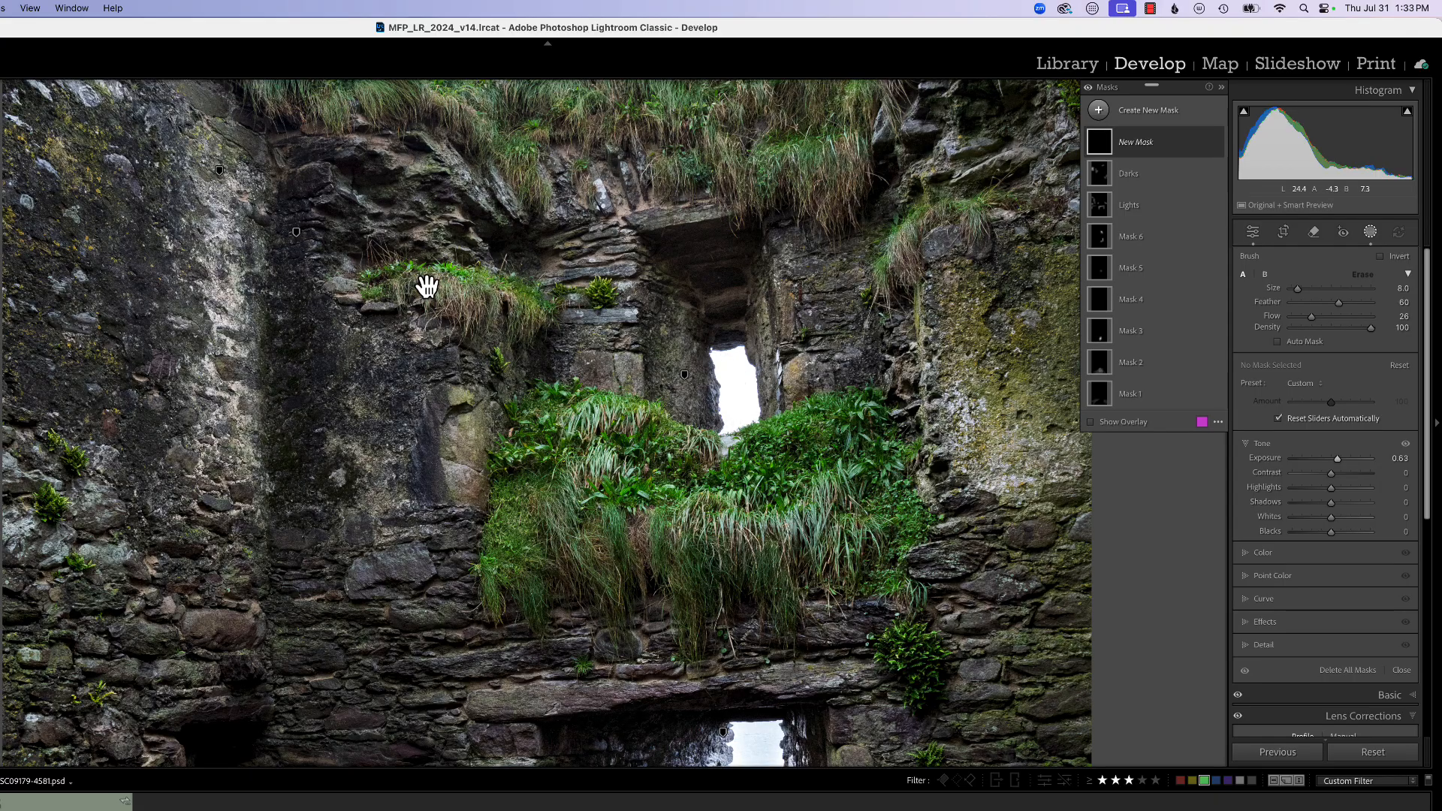
{"action": "left_click_drag", "start_coordinate": [426, 286], "coordinate": [483, 666]}
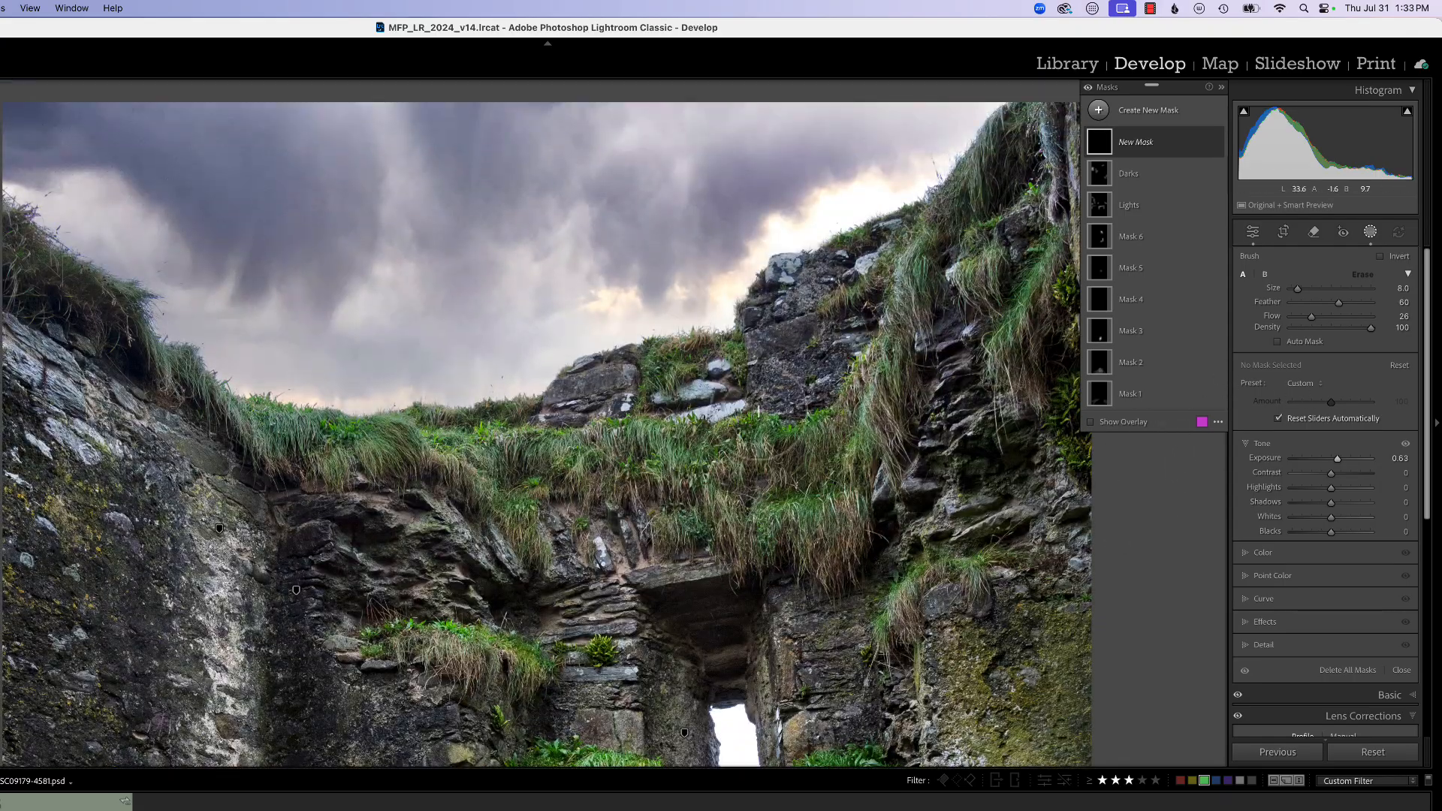
{"action": "key", "text": "bracketleft"}
{"action": "key", "text": "bracketleft"}
{"action": "key", "text": "bracketleft"}
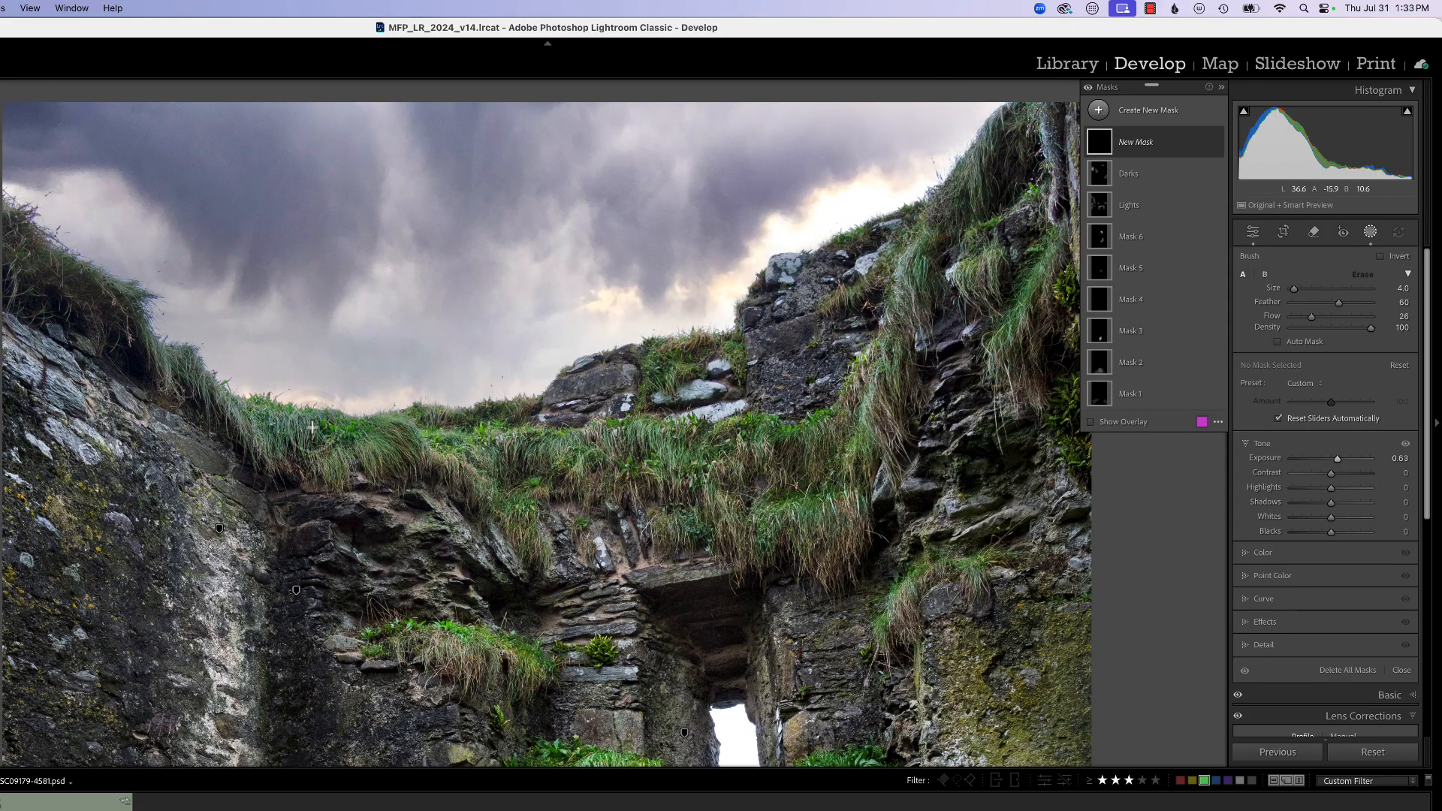
Paint the brightening brush over the grass along the left slope and the middle of the wall top
{"action": "mouse_move", "coordinate": [143, 332]}
{"action": "left_mouse_down"}
{"action": "mouse_move", "coordinate": [163, 386]}
{"action": "mouse_move", "coordinate": [159, 345]}
{"action": "mouse_move", "coordinate": [162, 383]}
{"action": "mouse_move", "coordinate": [155, 351]}
{"action": "mouse_move", "coordinate": [184, 398]}
{"action": "mouse_move", "coordinate": [276, 462]}
{"action": "mouse_move", "coordinate": [221, 399]}
{"action": "mouse_move", "coordinate": [330, 474]}
{"action": "left_mouse_up"}
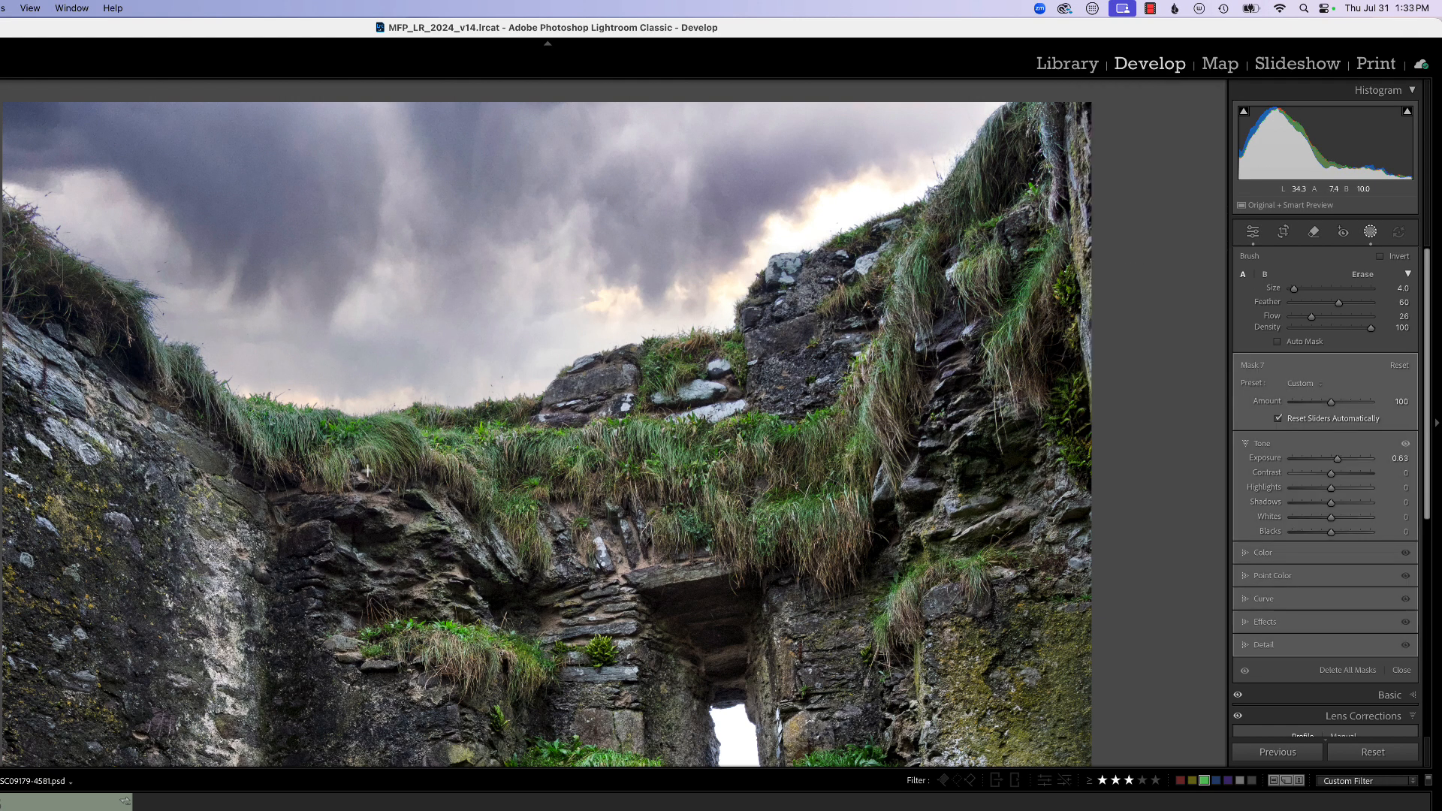
{"action": "left_click_drag", "start_coordinate": [484, 483], "coordinate": [537, 553]}
{"action": "left_click_drag", "start_coordinate": [511, 447], "coordinate": [297, 590]}
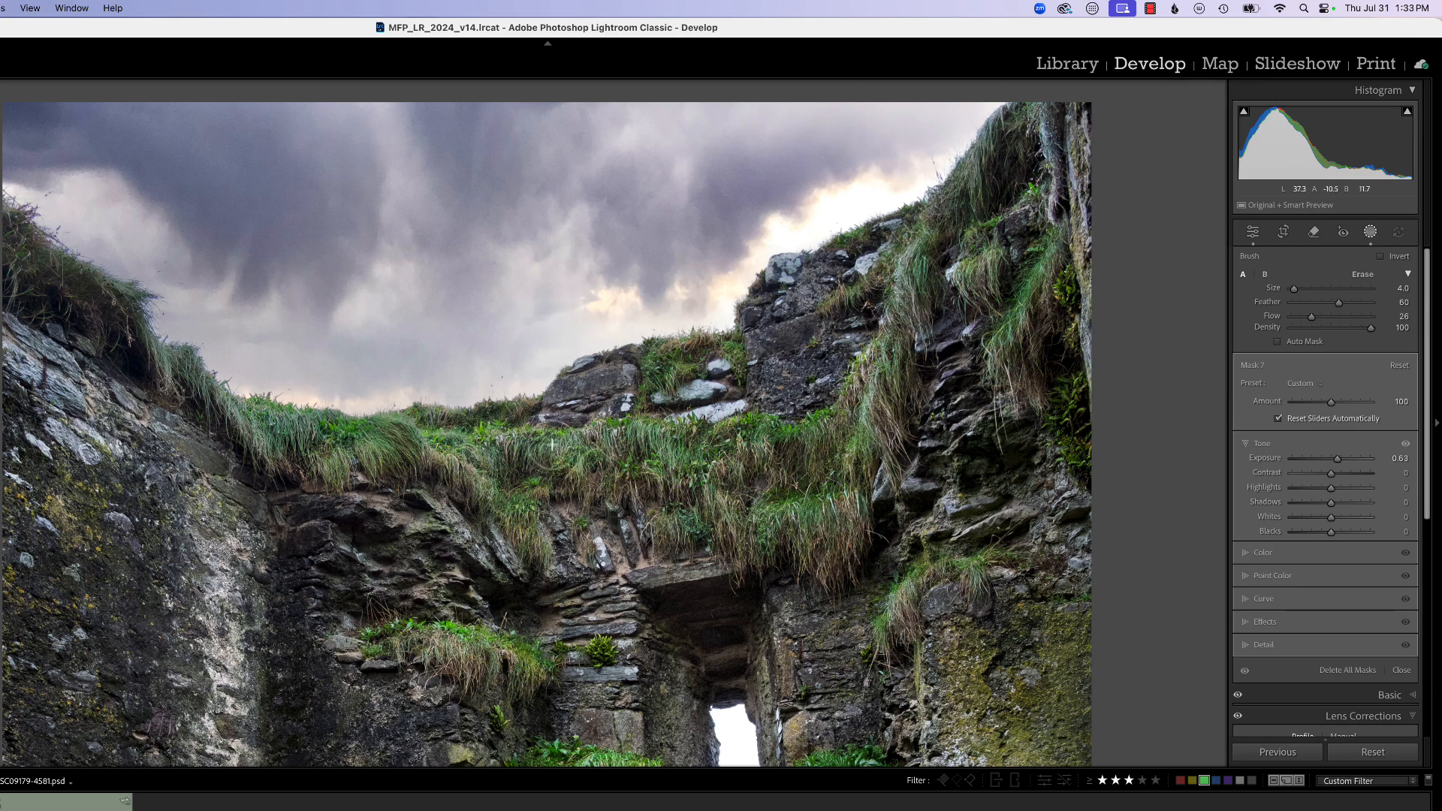
{"action": "mouse_move", "coordinate": [552, 445]}
{"action": "left_mouse_down"}
{"action": "mouse_move", "coordinate": [593, 433]}
{"action": "mouse_move", "coordinate": [662, 451]}
{"action": "mouse_move", "coordinate": [578, 459]}
{"action": "mouse_move", "coordinate": [684, 466]}
{"action": "mouse_move", "coordinate": [695, 488]}
{"action": "left_mouse_up"}
{"action": "mouse_move", "coordinate": [694, 488]}
{"action": "left_mouse_down"}
{"action": "mouse_move", "coordinate": [706, 518]}
{"action": "mouse_move", "coordinate": [724, 487]}
{"action": "mouse_move", "coordinate": [721, 560]}
{"action": "mouse_move", "coordinate": [664, 549]}
{"action": "mouse_move", "coordinate": [840, 560]}
{"action": "mouse_move", "coordinate": [856, 511]}
{"action": "mouse_move", "coordinate": [835, 561]}
{"action": "mouse_move", "coordinate": [864, 503]}
{"action": "mouse_move", "coordinate": [850, 439]}
{"action": "left_mouse_up"}
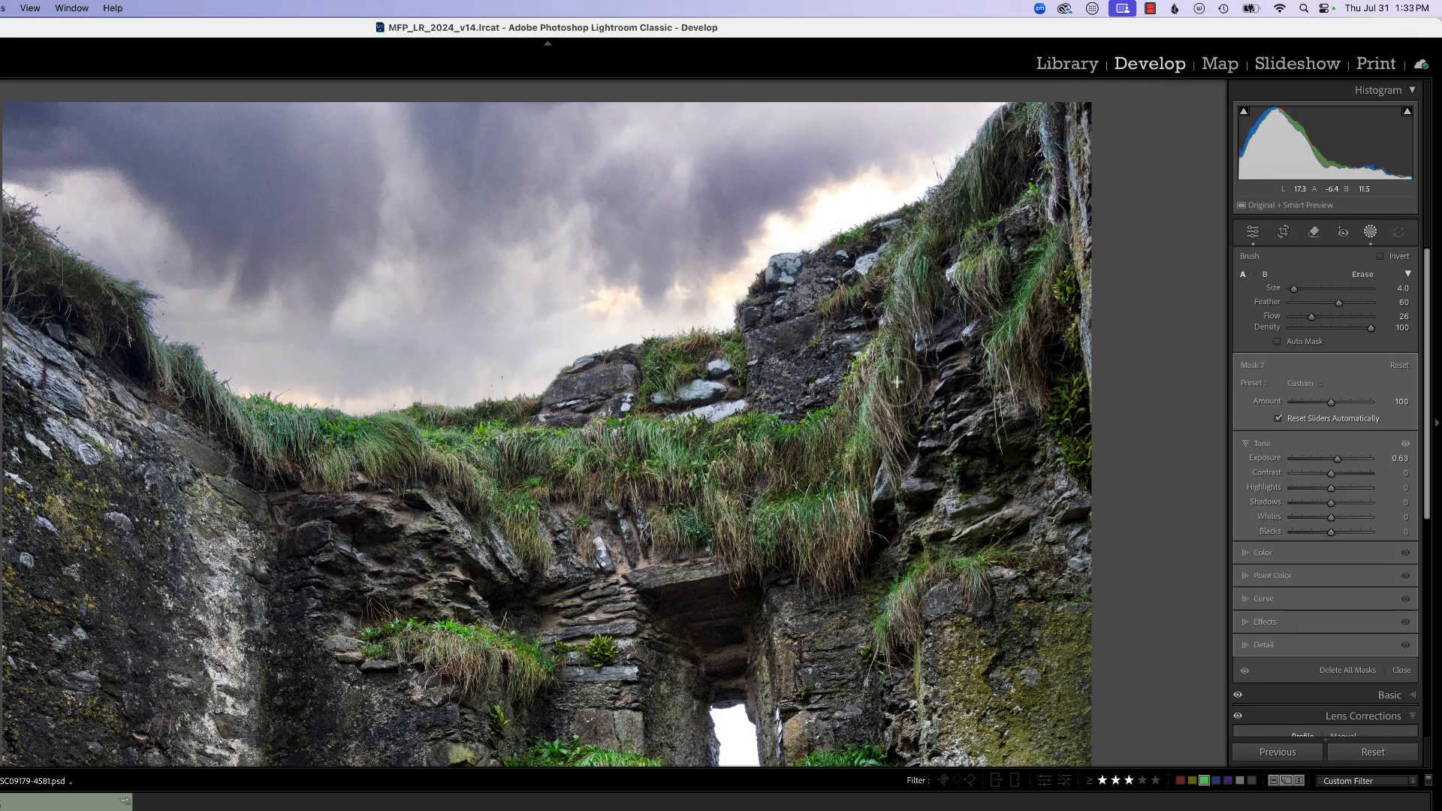
Paint the same mask over the grass on the right slope and the hanging tufts, and set its Temp to 43
{"action": "left_click_drag", "start_coordinate": [896, 382], "coordinate": [910, 391]}
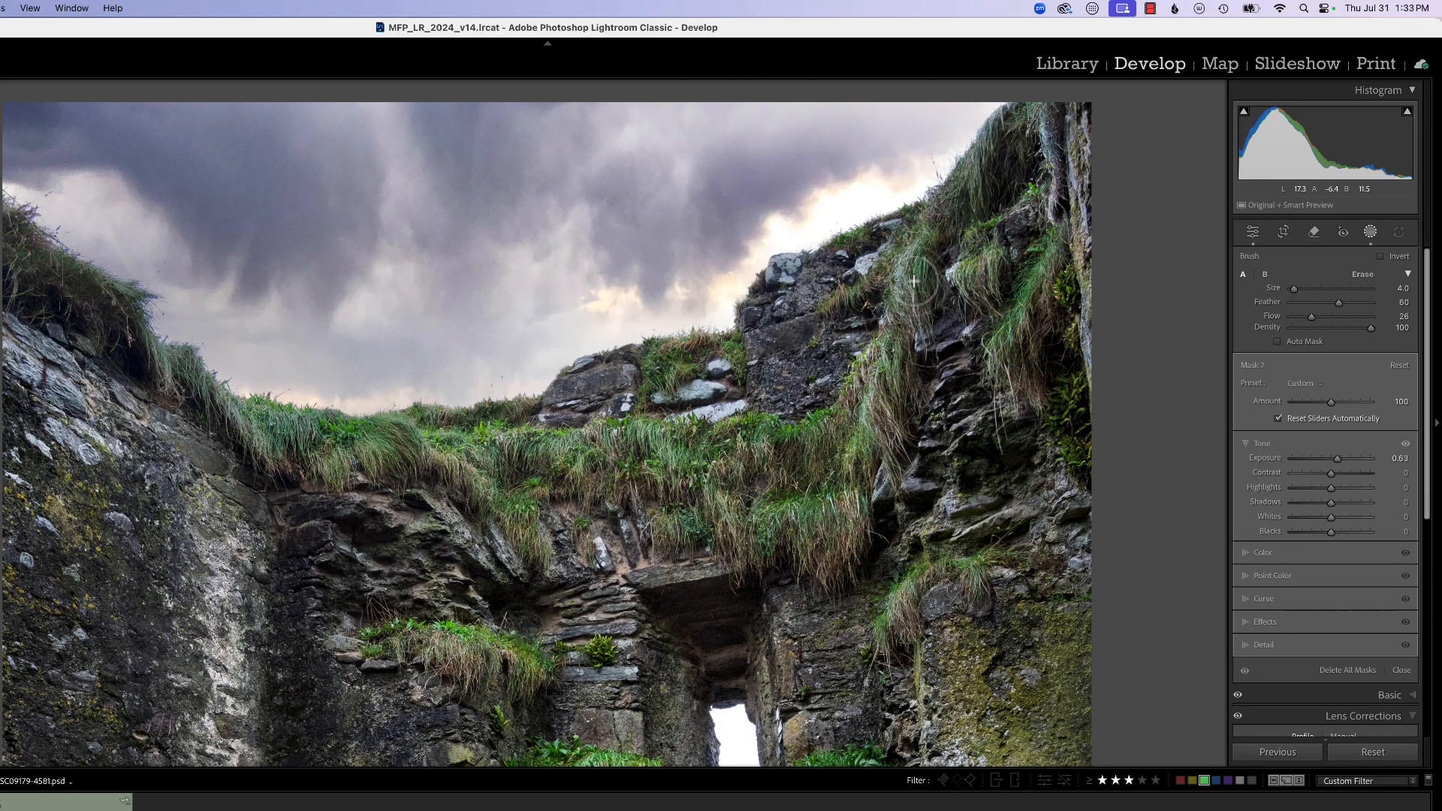
{"action": "mouse_move", "coordinate": [914, 281]}
{"action": "left_mouse_down"}
{"action": "mouse_move", "coordinate": [914, 314]}
{"action": "mouse_move", "coordinate": [986, 263]}
{"action": "mouse_move", "coordinate": [960, 293]}
{"action": "mouse_move", "coordinate": [976, 286]}
{"action": "mouse_move", "coordinate": [1009, 394]}
{"action": "mouse_move", "coordinate": [1051, 293]}
{"action": "left_mouse_up"}
{"action": "mouse_move", "coordinate": [1040, 406]}
{"action": "left_mouse_down"}
{"action": "mouse_move", "coordinate": [1026, 323]}
{"action": "mouse_move", "coordinate": [1053, 327]}
{"action": "mouse_move", "coordinate": [1042, 285]}
{"action": "left_mouse_up"}
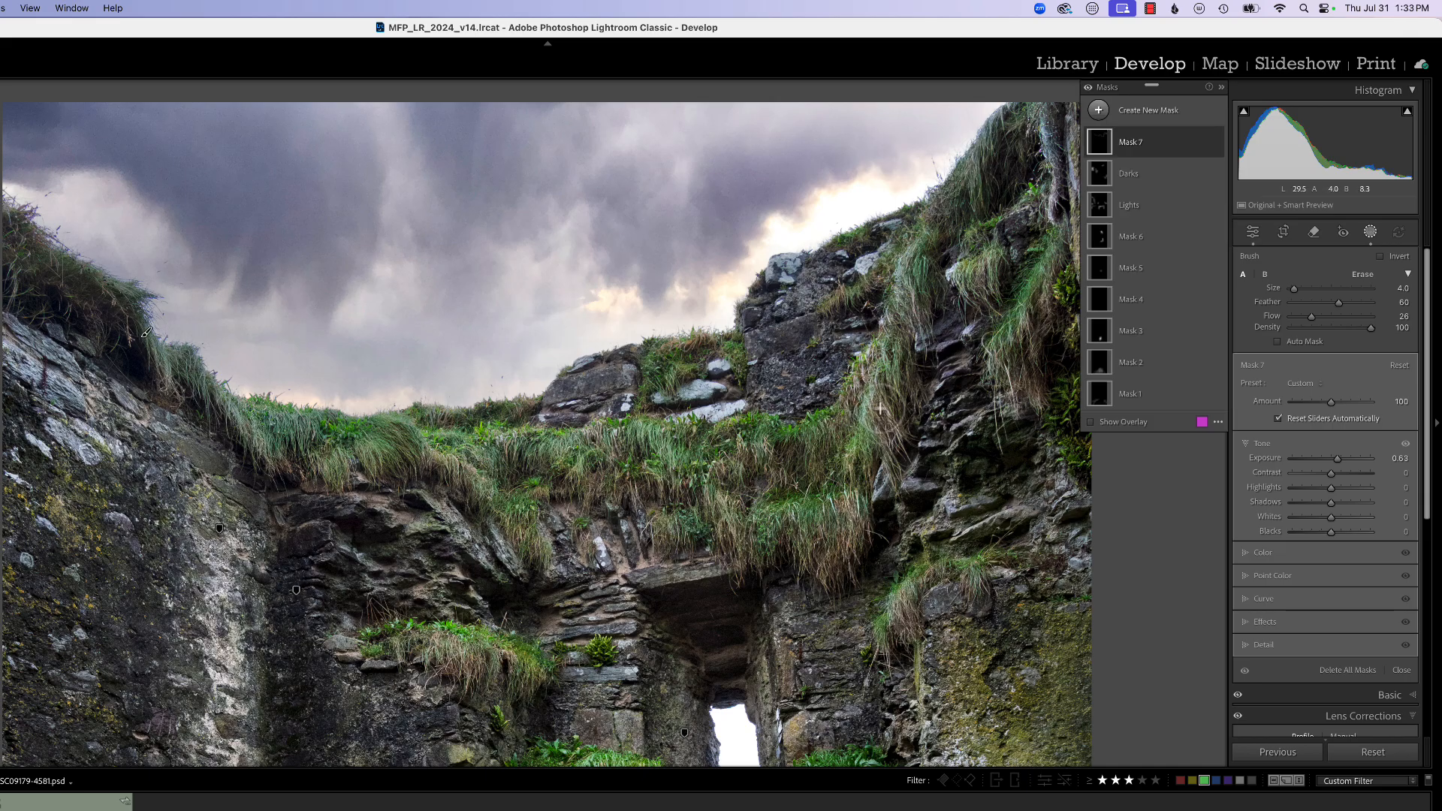
{"action": "left_click_drag", "start_coordinate": [881, 410], "coordinate": [879, 442]}
{"action": "mouse_move", "coordinate": [829, 511]}
{"action": "left_mouse_down"}
{"action": "mouse_move", "coordinate": [834, 552]}
{"action": "mouse_move", "coordinate": [803, 529]}
{"action": "mouse_move", "coordinate": [764, 549]}
{"action": "mouse_move", "coordinate": [730, 539]}
{"action": "mouse_move", "coordinate": [751, 466]}
{"action": "left_mouse_up"}
{"action": "mouse_move", "coordinate": [601, 499]}
{"action": "left_mouse_down"}
{"action": "mouse_move", "coordinate": [615, 430]}
{"action": "mouse_move", "coordinate": [552, 513]}
{"action": "mouse_move", "coordinate": [520, 524]}
{"action": "mouse_move", "coordinate": [476, 476]}
{"action": "mouse_move", "coordinate": [362, 473]}
{"action": "mouse_move", "coordinate": [372, 450]}
{"action": "mouse_move", "coordinate": [346, 466]}
{"action": "left_mouse_up"}
{"action": "mouse_move", "coordinate": [1337, 462]}
{"action": "left_mouse_down"}
{"action": "mouse_move", "coordinate": [1378, 462]}
{"action": "mouse_move", "coordinate": [1332, 463]}
{"action": "mouse_move", "coordinate": [1364, 460]}
{"action": "mouse_move", "coordinate": [1332, 466]}
{"action": "mouse_move", "coordinate": [1333, 487]}
{"action": "mouse_move", "coordinate": [1346, 484]}
{"action": "left_mouse_up"}
{"action": "left_click", "coordinate": [1271, 553]}
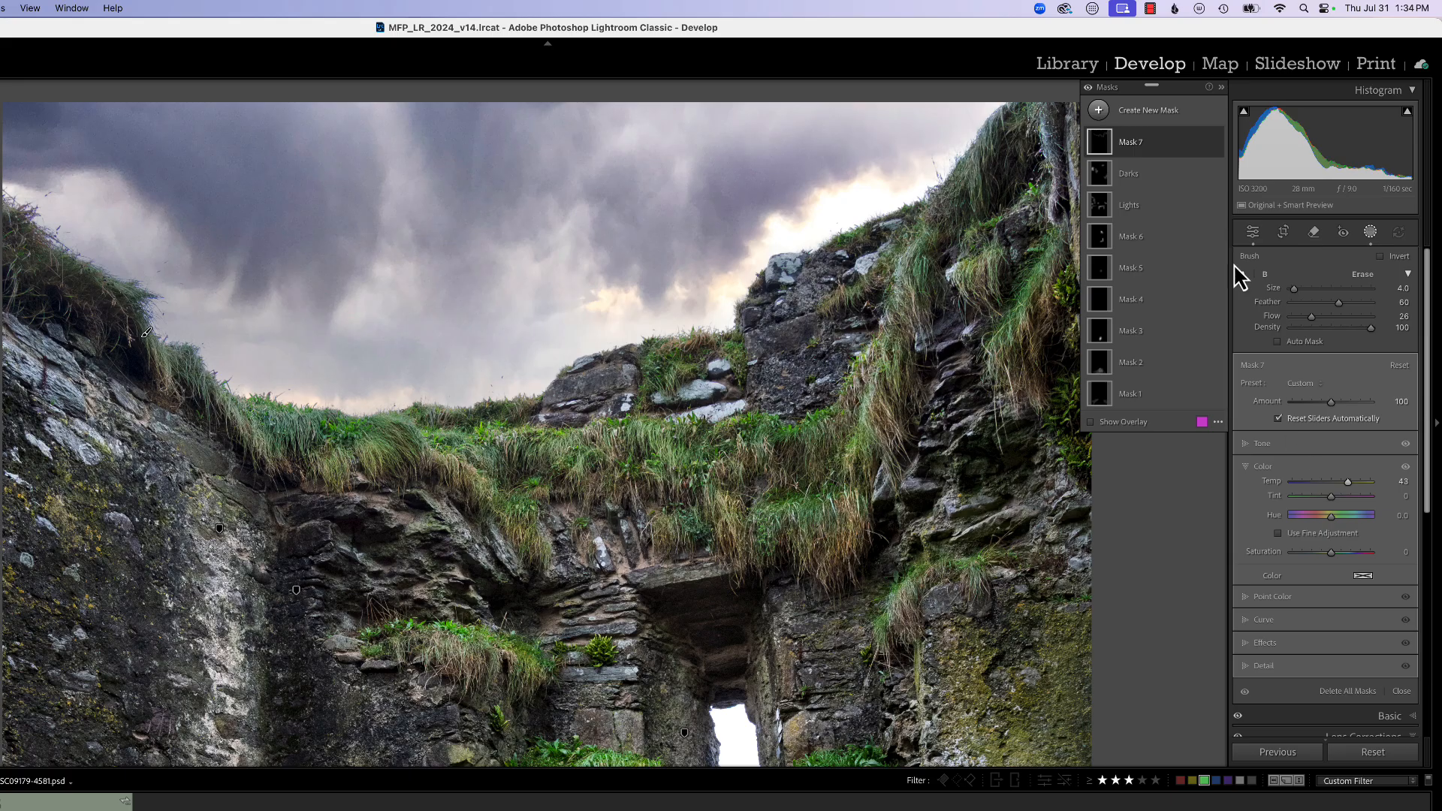
Compare the photo with Mask 7 switched off and on, and examine the grass with the masks list hidden
{"action": "left_click", "coordinate": [1215, 143]}
{"action": "left_click", "coordinate": [1215, 142]}
{"action": "left_click", "coordinate": [1216, 143]}
{"action": "left_click", "coordinate": [1215, 142]}
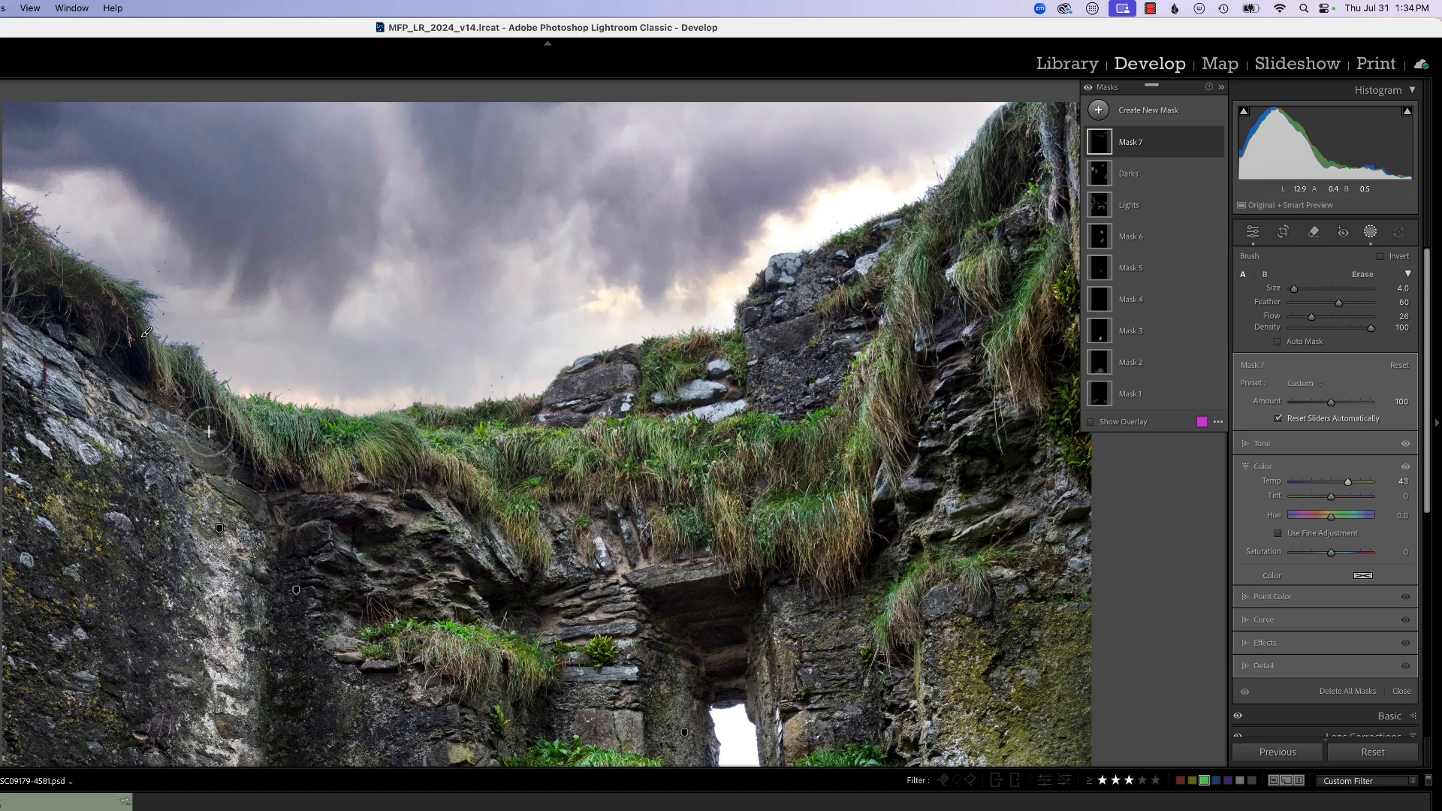
{"action": "key", "text": "shift+w"}
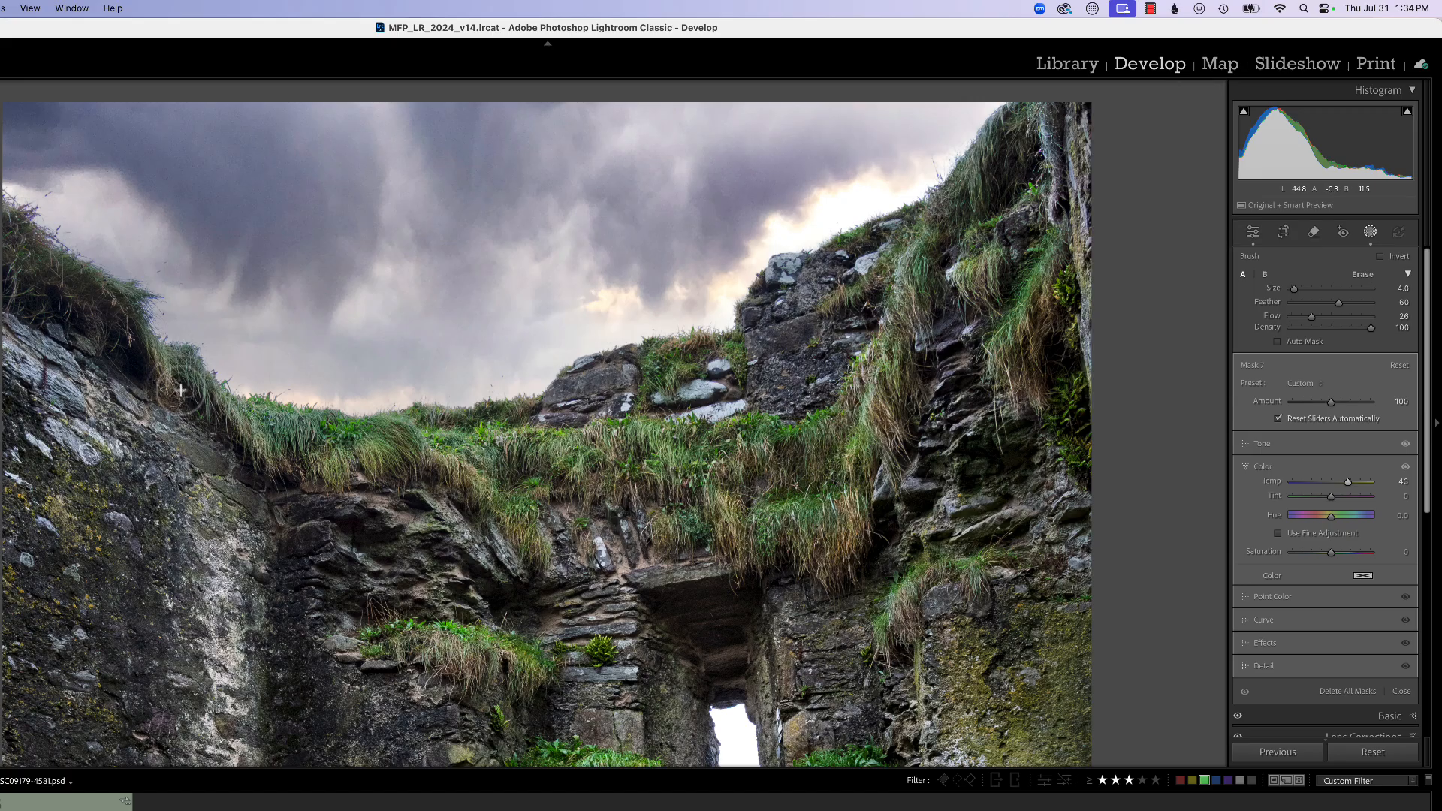
{"action": "key", "text": "shift+w"}
{"action": "key", "text": "shift+w"}
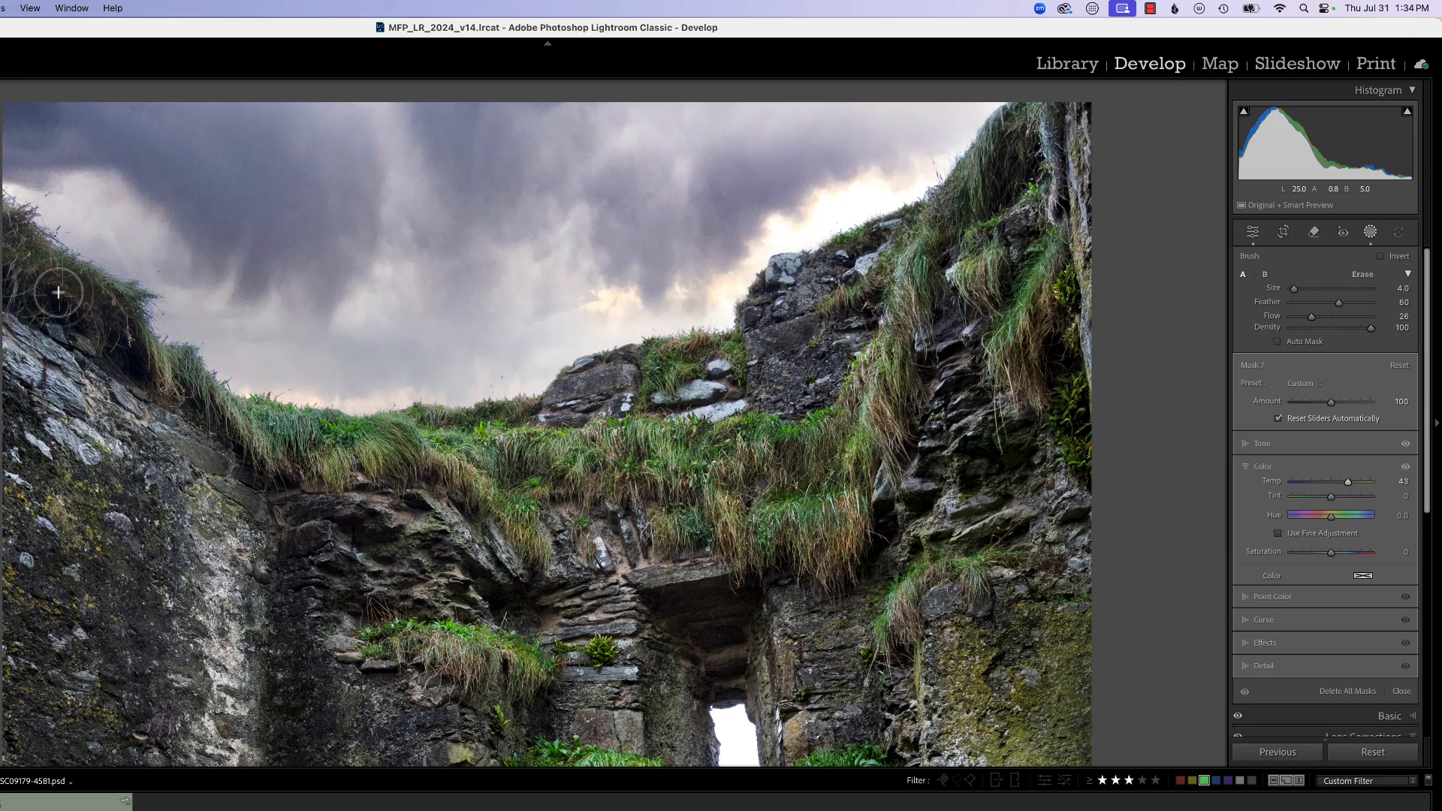
{"action": "key", "text": "shift+w"}
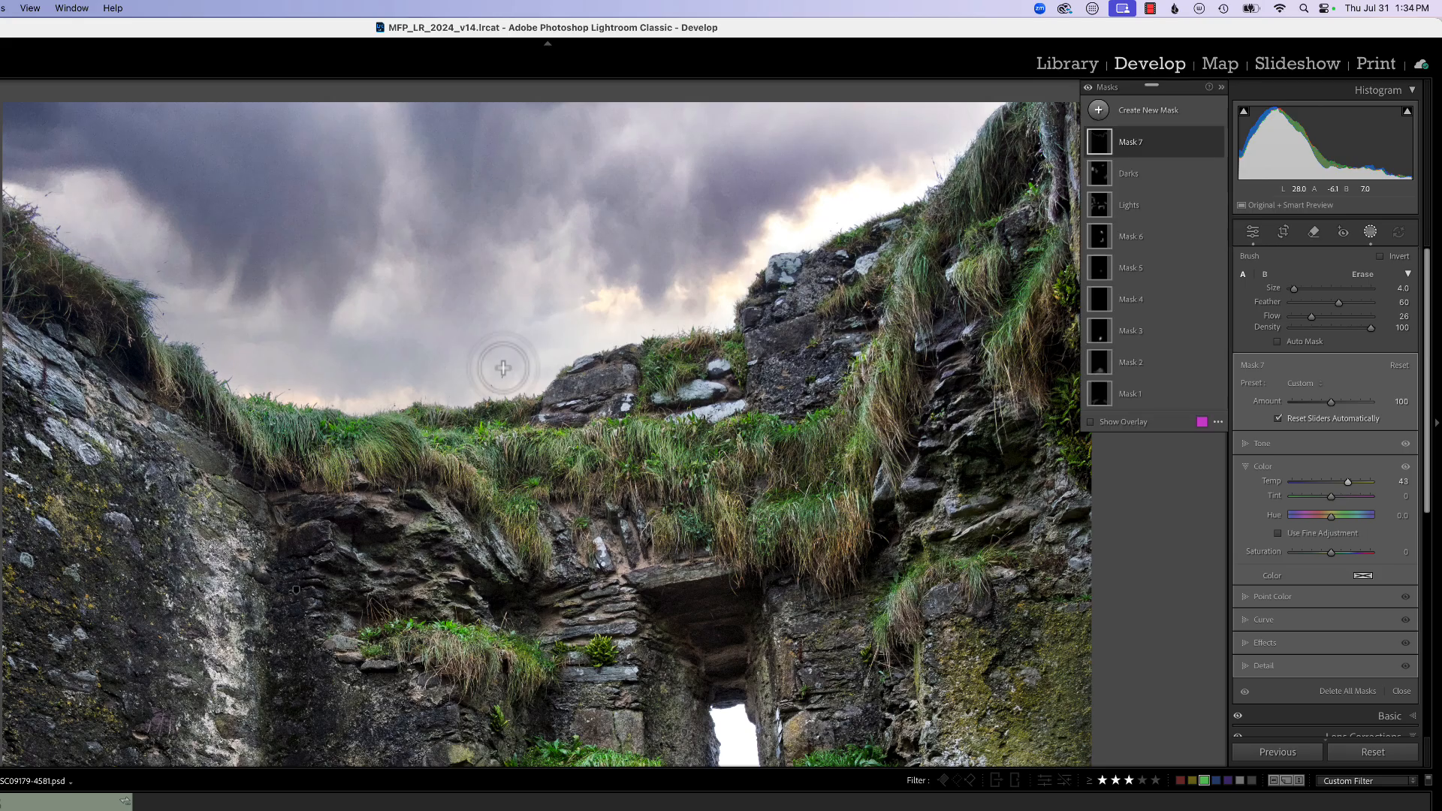
Create a new brush mask with exposure -0.37, Tint -14 and Temp 14
{"action": "left_click", "coordinate": [1099, 111]}
{"action": "left_click", "coordinate": [1164, 257]}
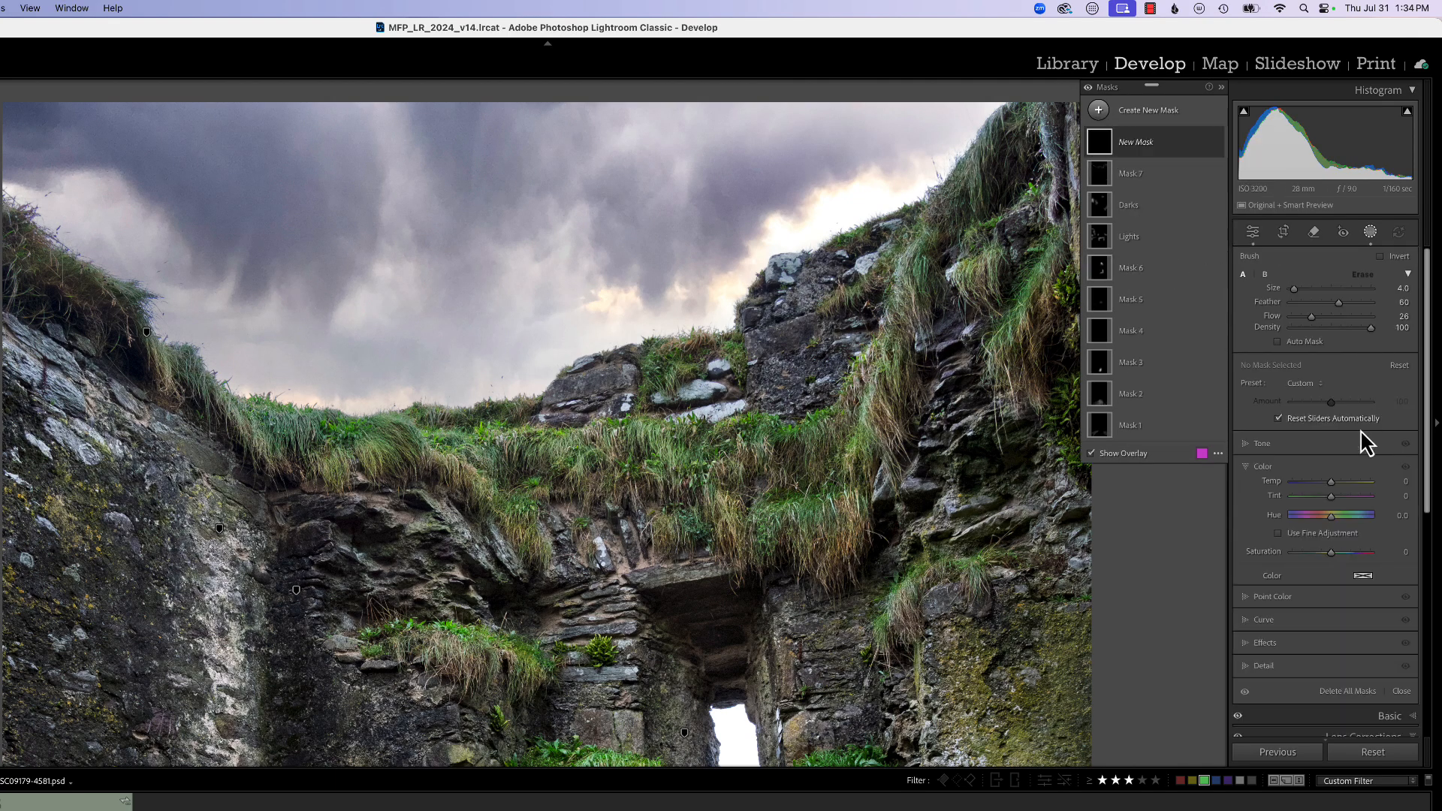
{"action": "left_click", "coordinate": [1275, 443]}
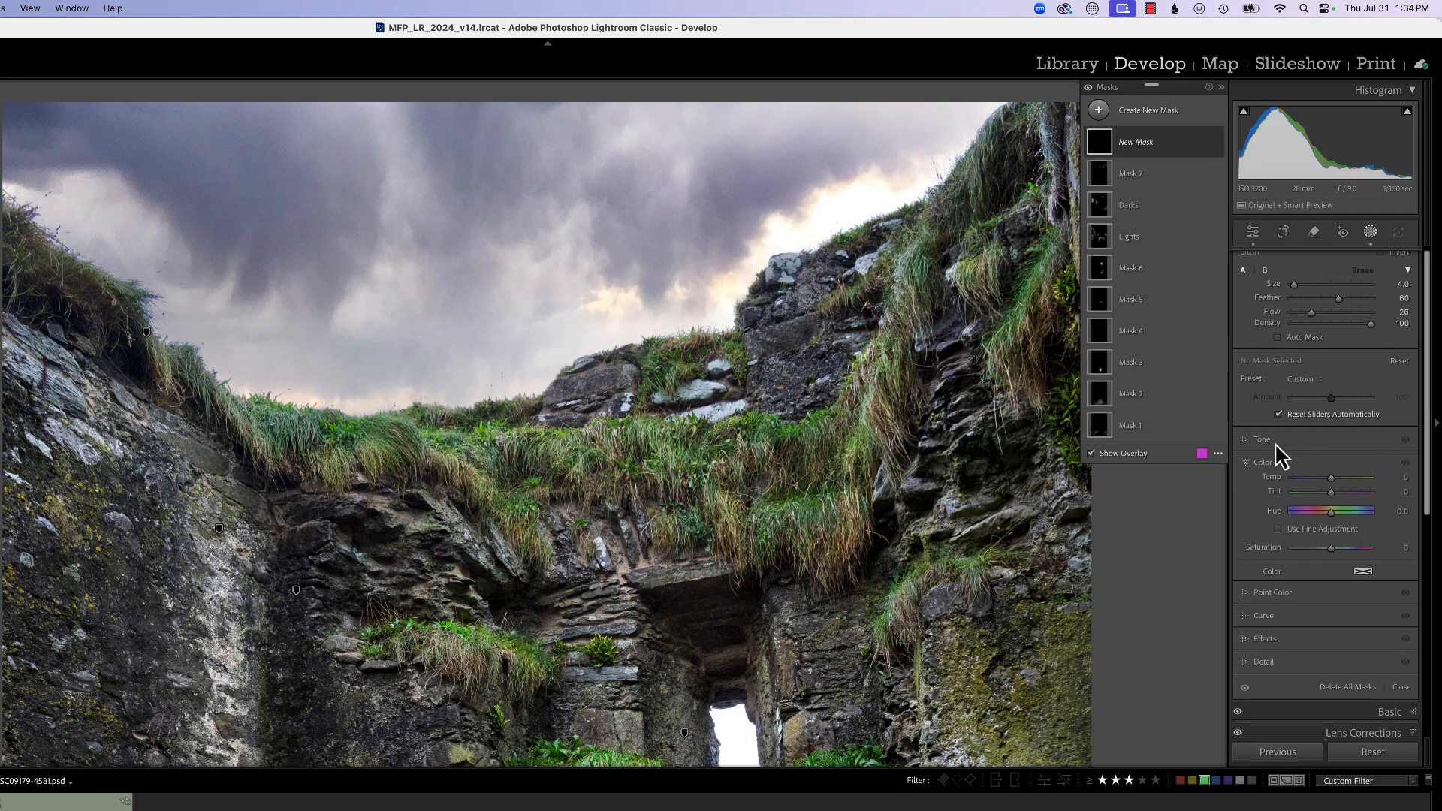
{"action": "left_click_drag", "start_coordinate": [1331, 456], "coordinate": [1325, 458]}
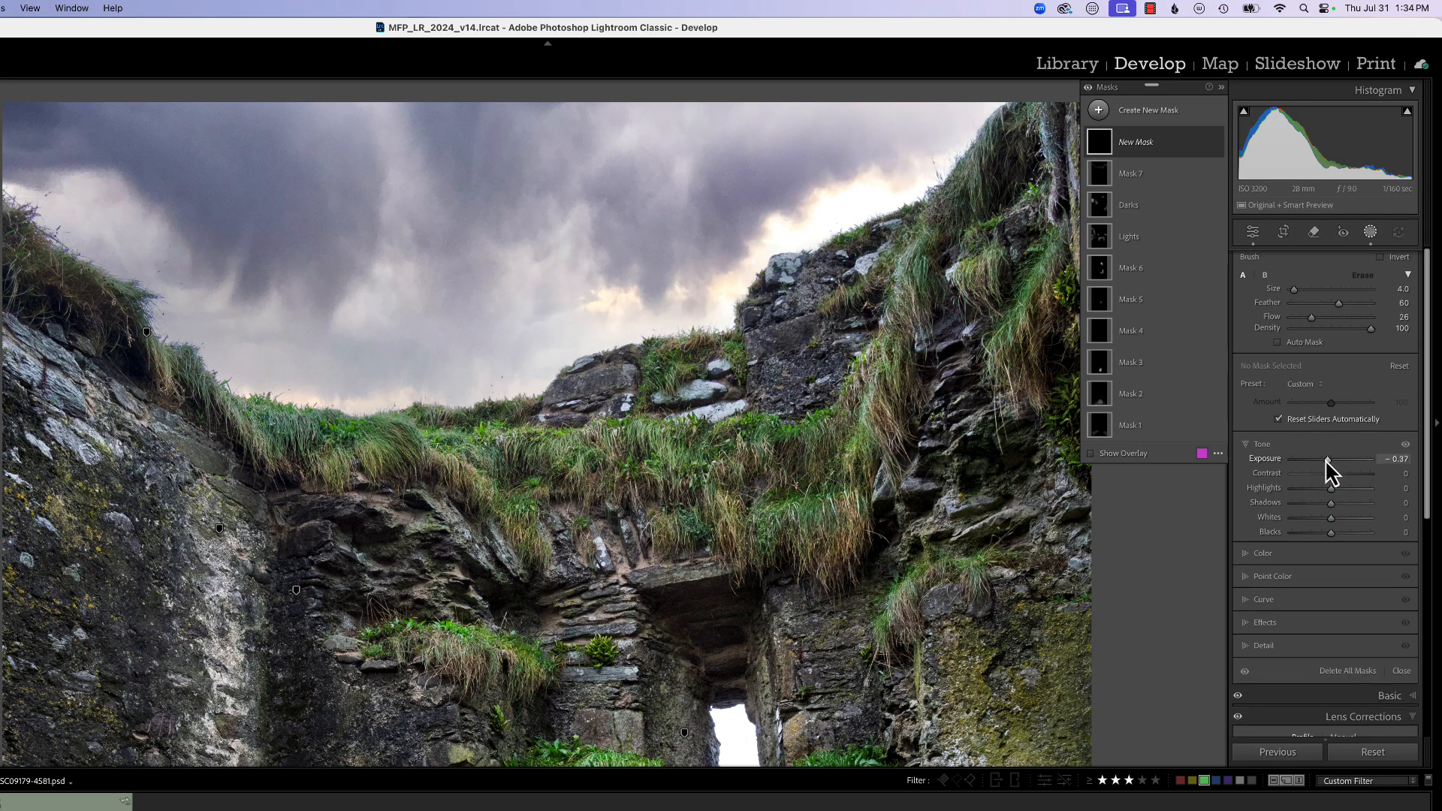
{"action": "left_click", "coordinate": [1265, 553]}
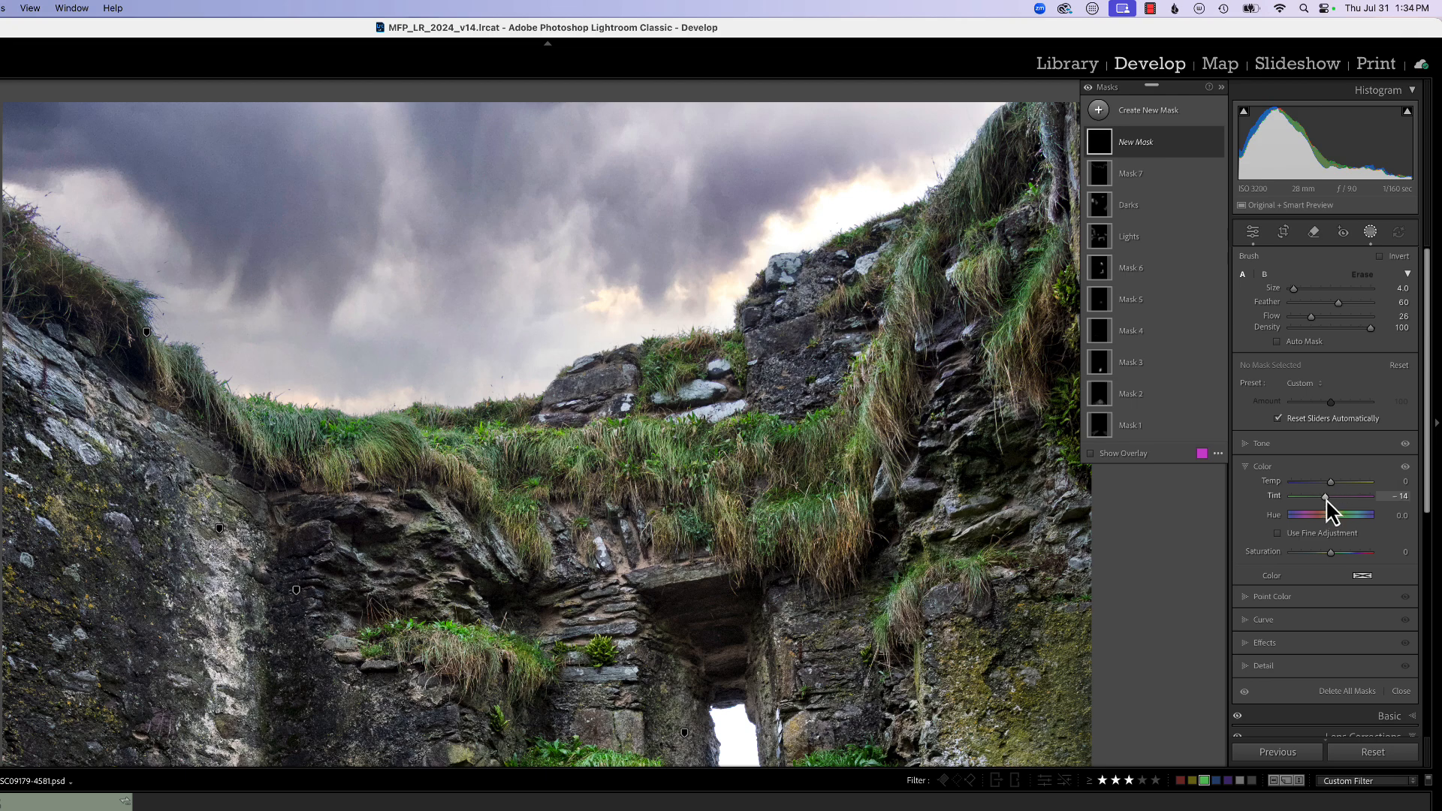
{"action": "left_click_drag", "start_coordinate": [1326, 500], "coordinate": [1338, 485]}
Paint Mask 8 over the green grass on the wall top, between the rocks, on the ledges and on the right slope
{"action": "mouse_move", "coordinate": [331, 423]}
{"action": "left_mouse_down"}
{"action": "mouse_move", "coordinate": [273, 413]}
{"action": "mouse_move", "coordinate": [455, 441]}
{"action": "mouse_move", "coordinate": [515, 505]}
{"action": "mouse_move", "coordinate": [493, 488]}
{"action": "mouse_move", "coordinate": [525, 504]}
{"action": "mouse_move", "coordinate": [510, 503]}
{"action": "mouse_move", "coordinate": [573, 449]}
{"action": "mouse_move", "coordinate": [676, 460]}
{"action": "left_mouse_up"}
{"action": "mouse_move", "coordinate": [631, 428]}
{"action": "left_mouse_down"}
{"action": "mouse_move", "coordinate": [661, 443]}
{"action": "mouse_move", "coordinate": [815, 420]}
{"action": "left_mouse_up"}
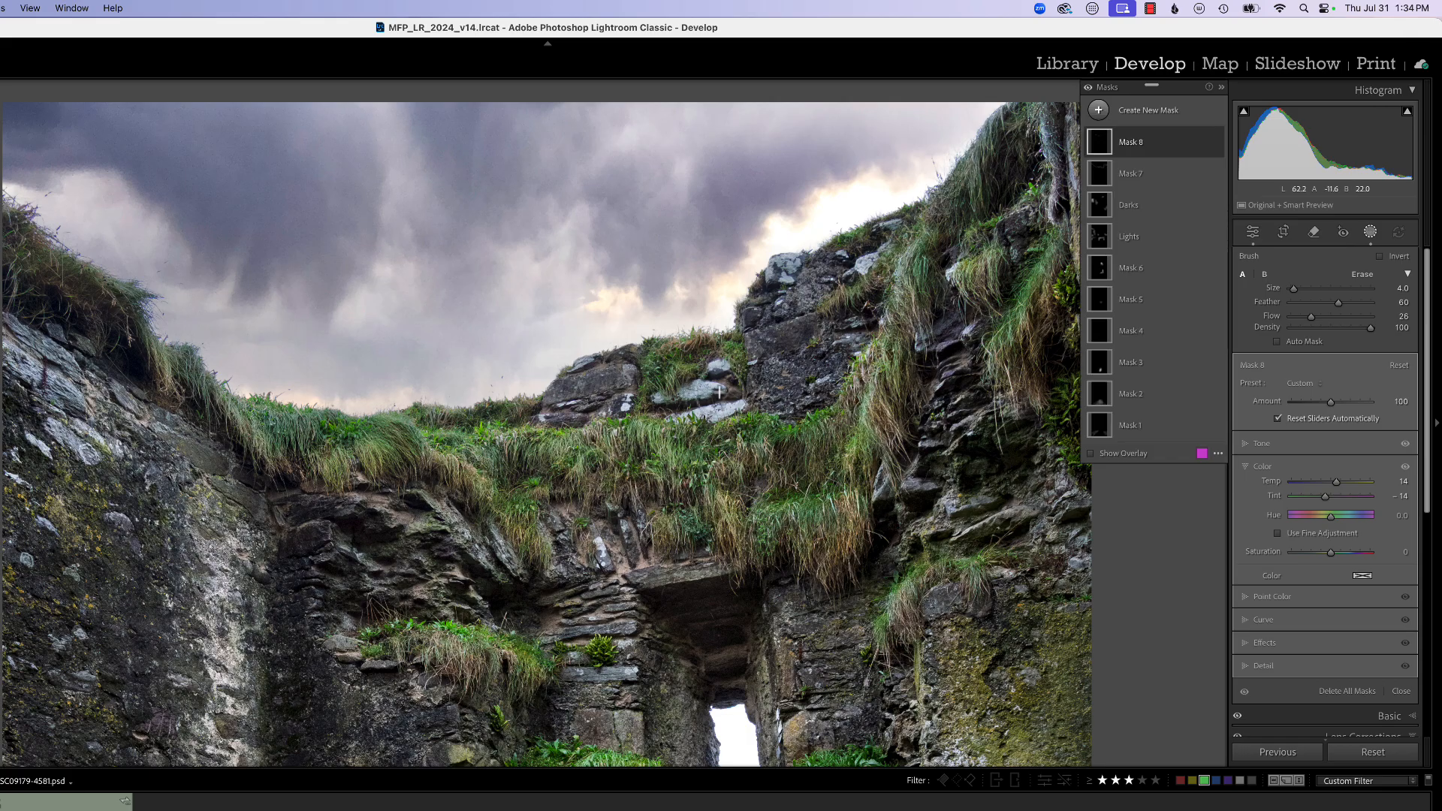
{"action": "mouse_move", "coordinate": [692, 375]}
{"action": "left_mouse_down"}
{"action": "mouse_move", "coordinate": [665, 355]}
{"action": "mouse_move", "coordinate": [648, 390]}
{"action": "left_mouse_up"}
{"action": "mouse_move", "coordinate": [515, 611]}
{"action": "left_mouse_down"}
{"action": "mouse_move", "coordinate": [341, 425]}
{"action": "mouse_move", "coordinate": [458, 623]}
{"action": "mouse_move", "coordinate": [518, 646]}
{"action": "mouse_move", "coordinate": [392, 627]}
{"action": "mouse_move", "coordinate": [406, 625]}
{"action": "left_mouse_up"}
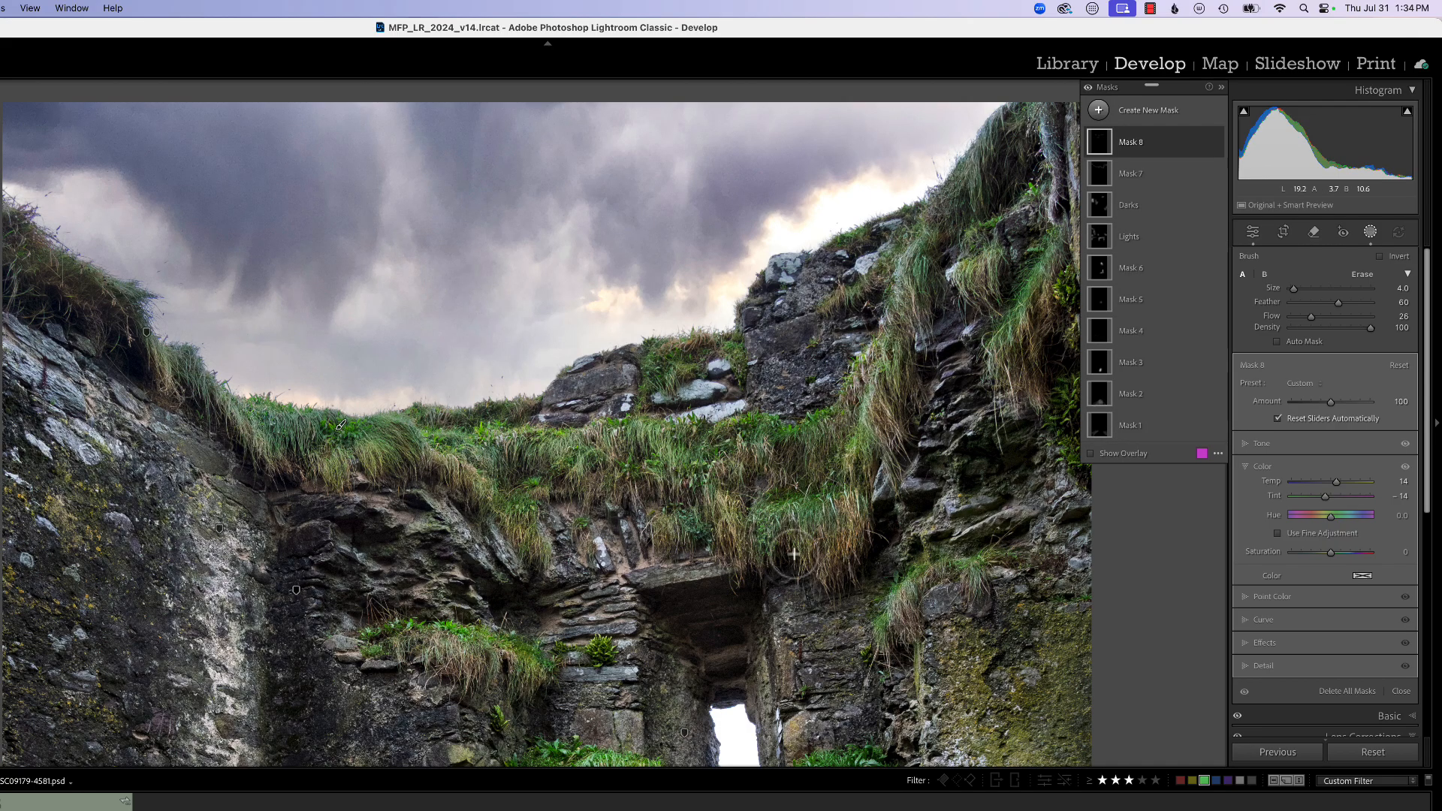
{"action": "mouse_move", "coordinate": [876, 625]}
{"action": "left_mouse_down"}
{"action": "mouse_move", "coordinate": [891, 588]}
{"action": "mouse_move", "coordinate": [966, 557]}
{"action": "mouse_move", "coordinate": [905, 583]}
{"action": "mouse_move", "coordinate": [879, 620]}
{"action": "mouse_move", "coordinate": [958, 560]}
{"action": "mouse_move", "coordinate": [875, 646]}
{"action": "left_mouse_up"}
{"action": "mouse_move", "coordinate": [1021, 271]}
{"action": "left_mouse_down"}
{"action": "mouse_move", "coordinate": [1037, 280]}
{"action": "mouse_move", "coordinate": [1026, 255]}
{"action": "mouse_move", "coordinate": [1026, 302]}
{"action": "mouse_move", "coordinate": [976, 383]}
{"action": "left_mouse_up"}
Paint Mask 8 over the green plants around and below the upper window opening
{"action": "mouse_move", "coordinate": [752, 658]}
{"action": "left_mouse_down"}
{"action": "mouse_move", "coordinate": [714, 341]}
{"action": "mouse_move", "coordinate": [714, 359]}
{"action": "left_mouse_up"}
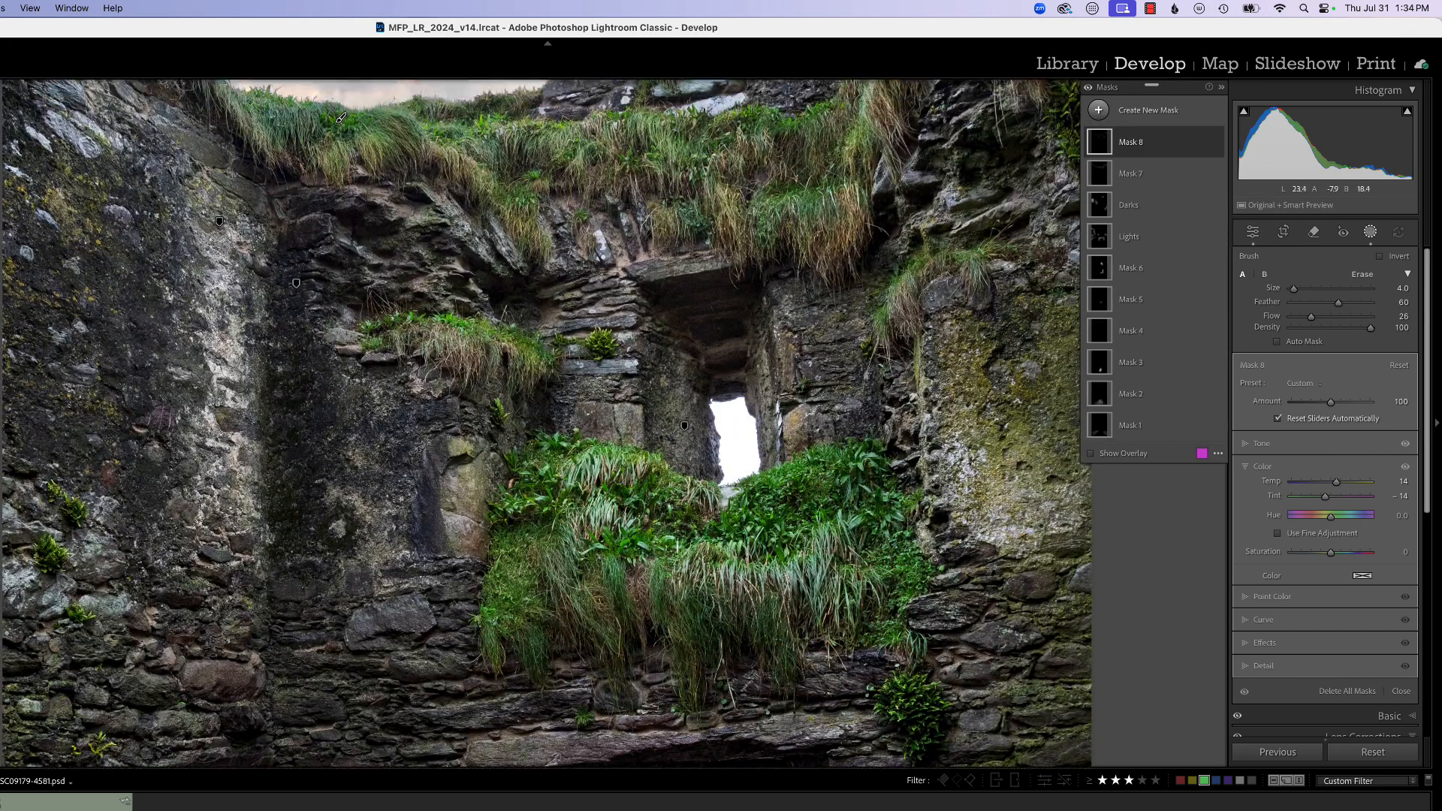
{"action": "mouse_move", "coordinate": [658, 523]}
{"action": "left_mouse_down"}
{"action": "mouse_move", "coordinate": [727, 520]}
{"action": "mouse_move", "coordinate": [793, 472]}
{"action": "mouse_move", "coordinate": [791, 514]}
{"action": "mouse_move", "coordinate": [742, 539]}
{"action": "mouse_move", "coordinate": [833, 465]}
{"action": "mouse_move", "coordinate": [886, 567]}
{"action": "mouse_move", "coordinate": [898, 516]}
{"action": "mouse_move", "coordinate": [904, 578]}
{"action": "mouse_move", "coordinate": [873, 628]}
{"action": "mouse_move", "coordinate": [908, 665]}
{"action": "mouse_move", "coordinate": [901, 676]}
{"action": "left_mouse_up"}
{"action": "left_click_drag", "start_coordinate": [540, 485], "coordinate": [519, 504]}
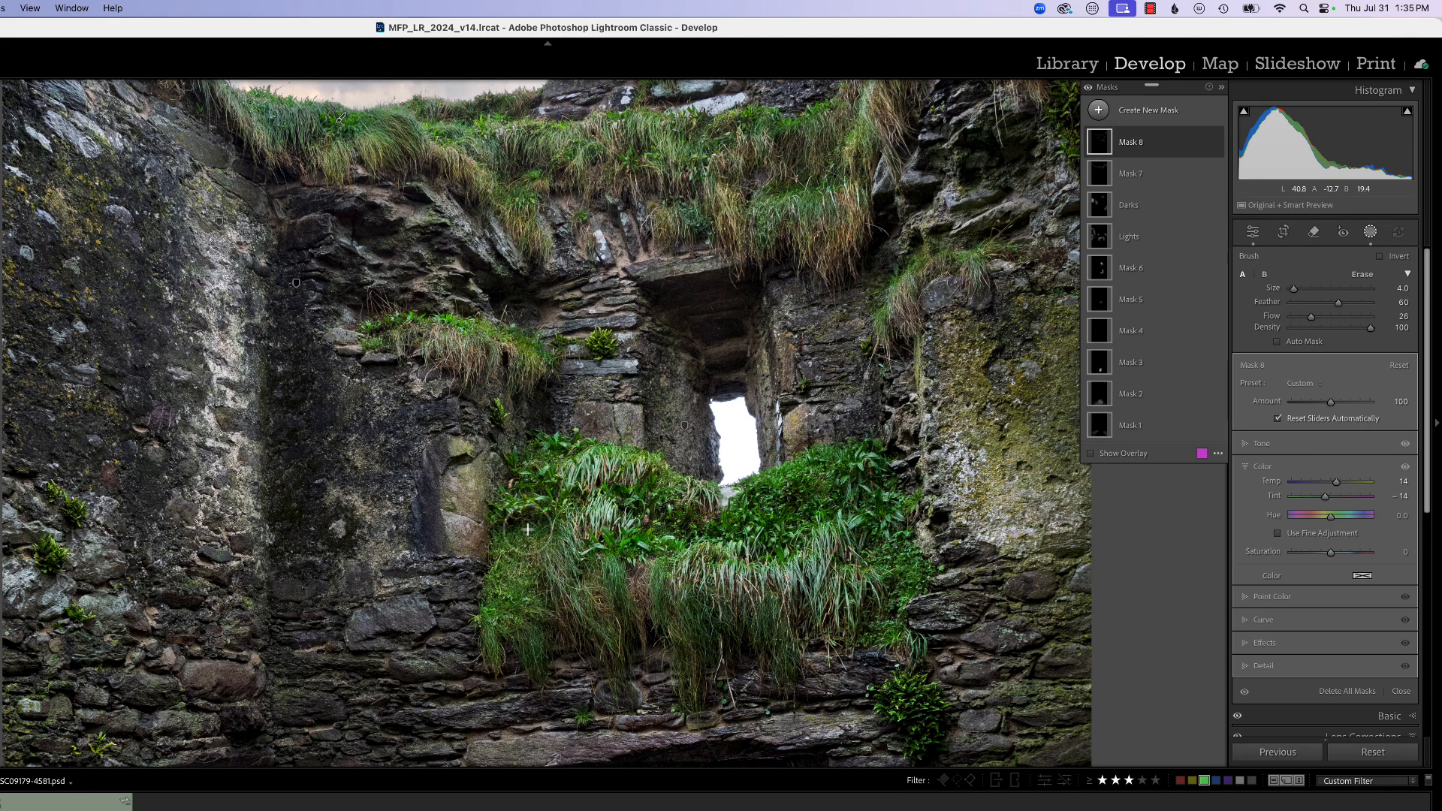
{"action": "mouse_move", "coordinate": [519, 554]}
{"action": "left_mouse_down"}
{"action": "mouse_move", "coordinate": [526, 497]}
{"action": "mouse_move", "coordinate": [571, 436]}
{"action": "left_mouse_up"}
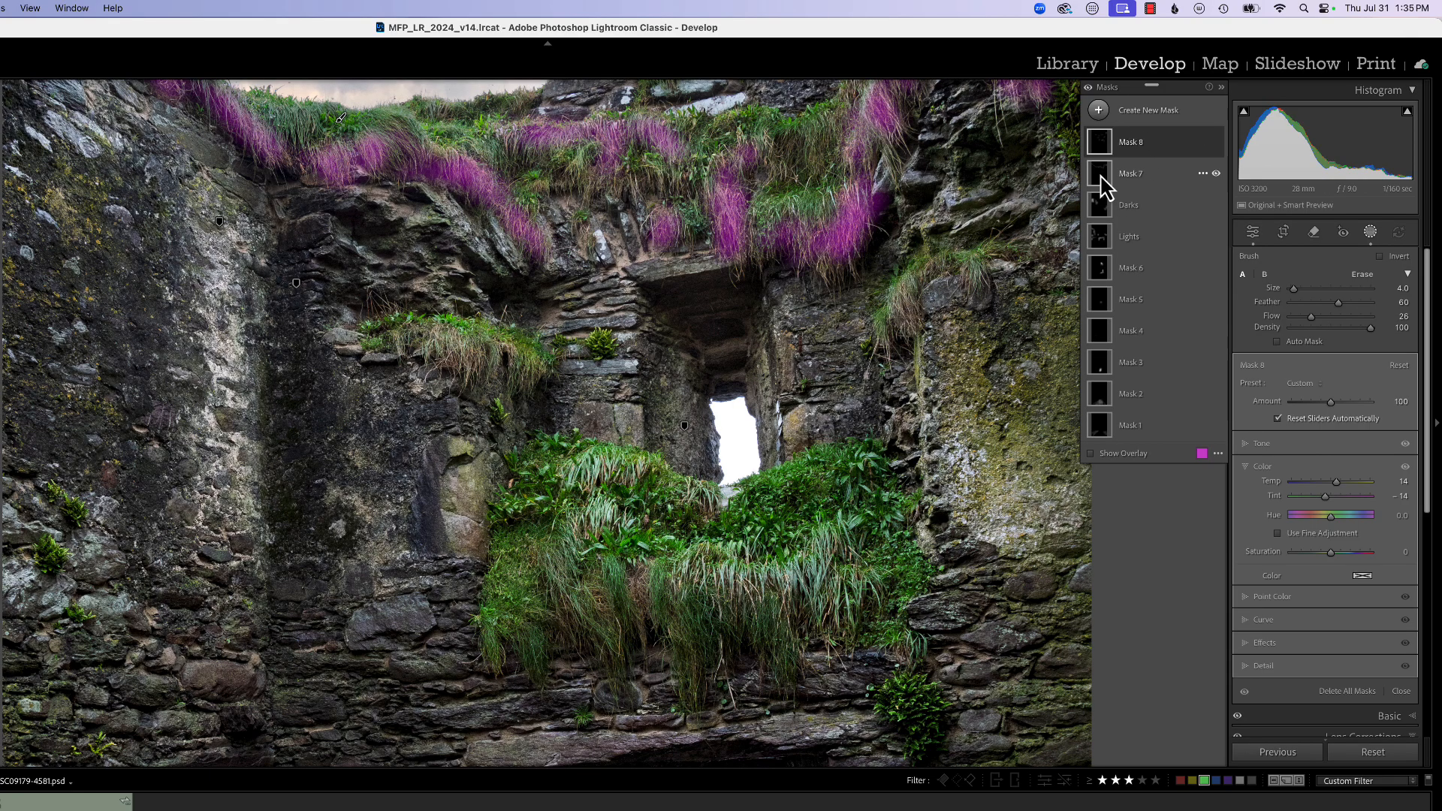
Select Mask 7 and paint it over the dry grass hanging below the upper window
{"action": "left_click", "coordinate": [1103, 184]}
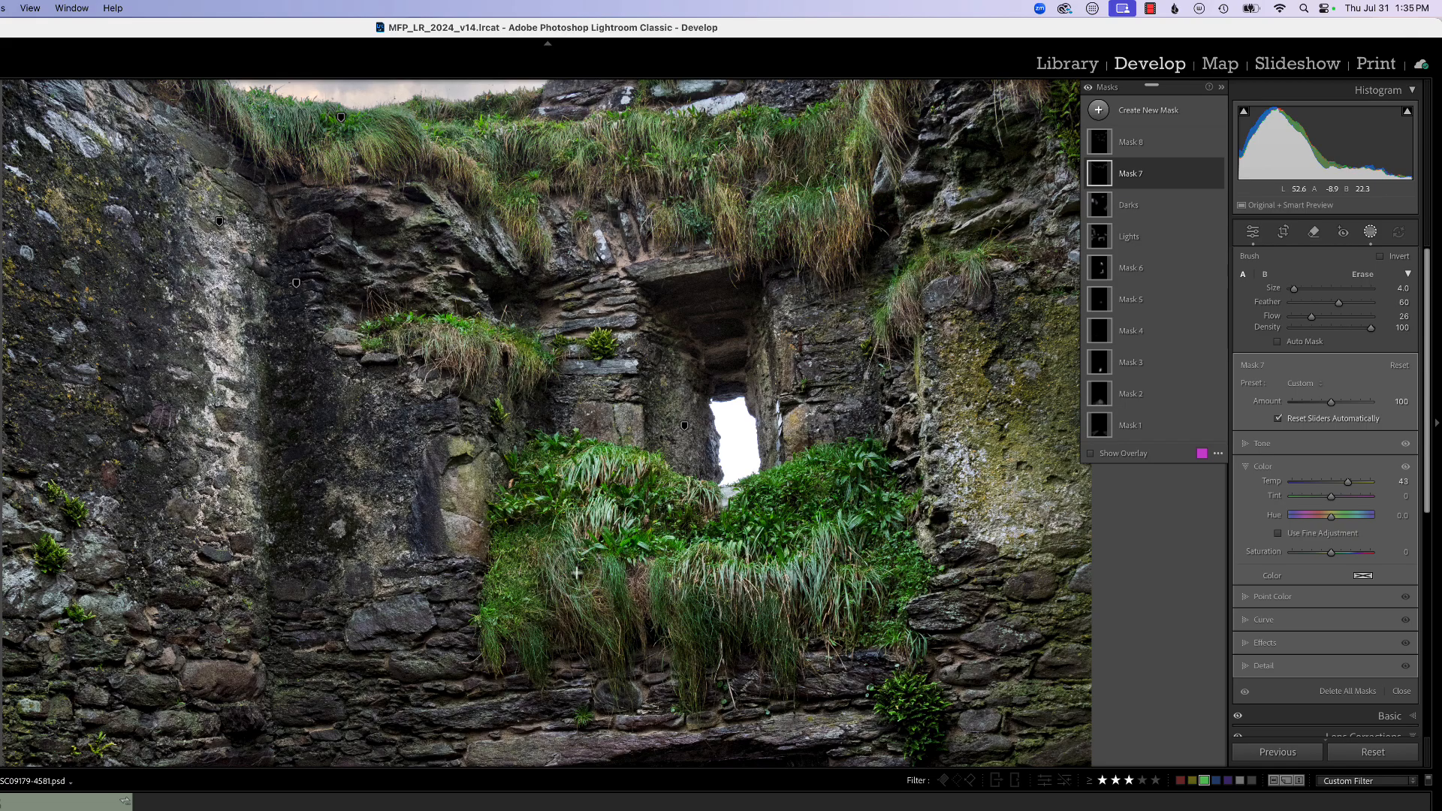
{"action": "mouse_move", "coordinate": [552, 575]}
{"action": "left_mouse_down"}
{"action": "mouse_move", "coordinate": [595, 629]}
{"action": "mouse_move", "coordinate": [582, 583]}
{"action": "mouse_move", "coordinate": [605, 625]}
{"action": "mouse_move", "coordinate": [599, 606]}
{"action": "mouse_move", "coordinate": [641, 598]}
{"action": "mouse_move", "coordinate": [646, 573]}
{"action": "mouse_move", "coordinate": [639, 623]}
{"action": "mouse_move", "coordinate": [654, 581]}
{"action": "mouse_move", "coordinate": [667, 596]}
{"action": "mouse_move", "coordinate": [672, 581]}
{"action": "mouse_move", "coordinate": [693, 625]}
{"action": "mouse_move", "coordinate": [706, 589]}
{"action": "left_mouse_up"}
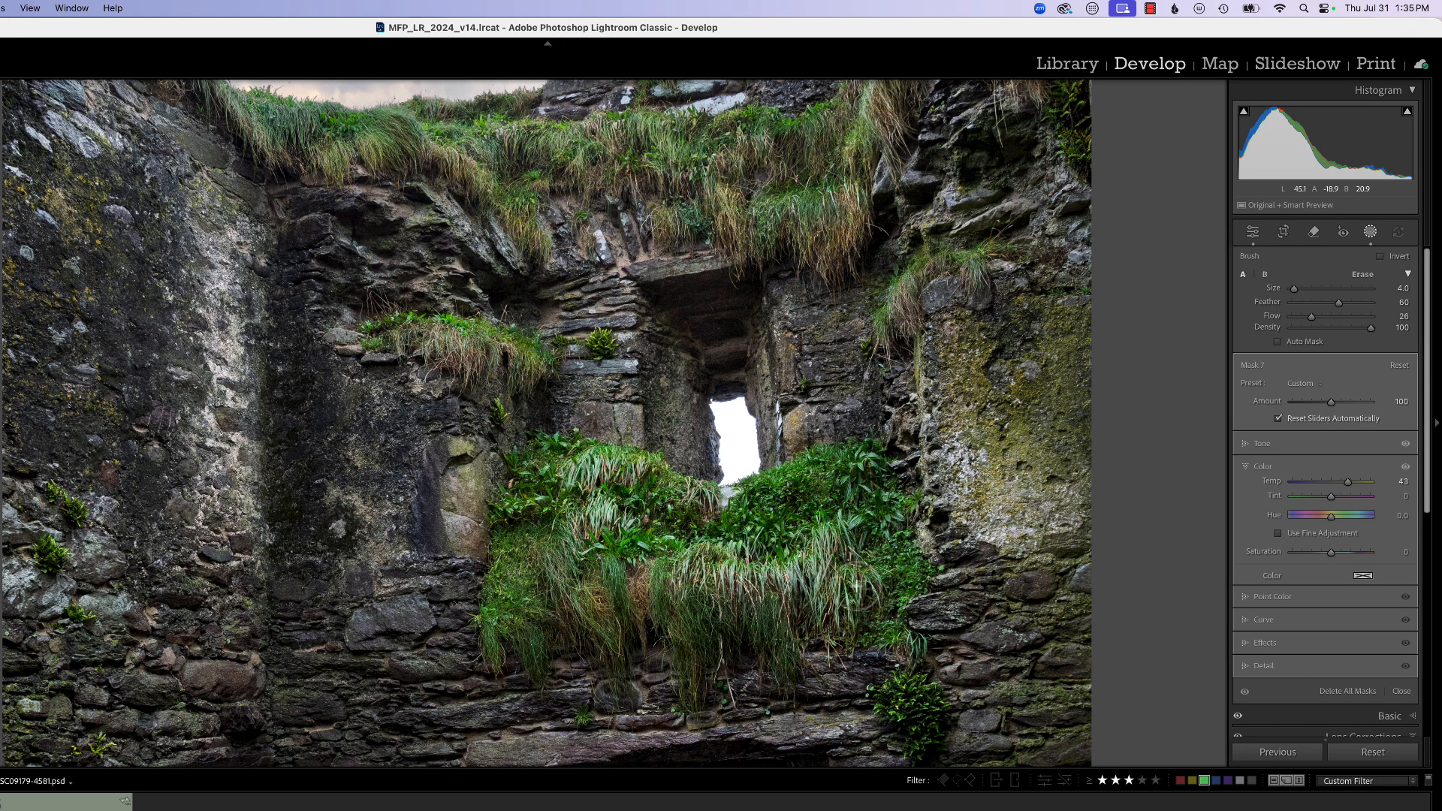
{"action": "mouse_move", "coordinate": [856, 604]}
{"action": "left_mouse_down"}
{"action": "mouse_move", "coordinate": [774, 601]}
{"action": "mouse_move", "coordinate": [733, 616]}
{"action": "mouse_move", "coordinate": [680, 668]}
{"action": "mouse_move", "coordinate": [535, 612]}
{"action": "mouse_move", "coordinate": [488, 631]}
{"action": "mouse_move", "coordinate": [488, 575]}
{"action": "mouse_move", "coordinate": [499, 593]}
{"action": "mouse_move", "coordinate": [537, 582]}
{"action": "mouse_move", "coordinate": [494, 627]}
{"action": "mouse_move", "coordinate": [556, 594]}
{"action": "left_mouse_up"}
Select Mask 8 and add strokes to the lower hanging grass and the plants at its left below the upper window
{"action": "left_click", "coordinate": [1107, 147]}
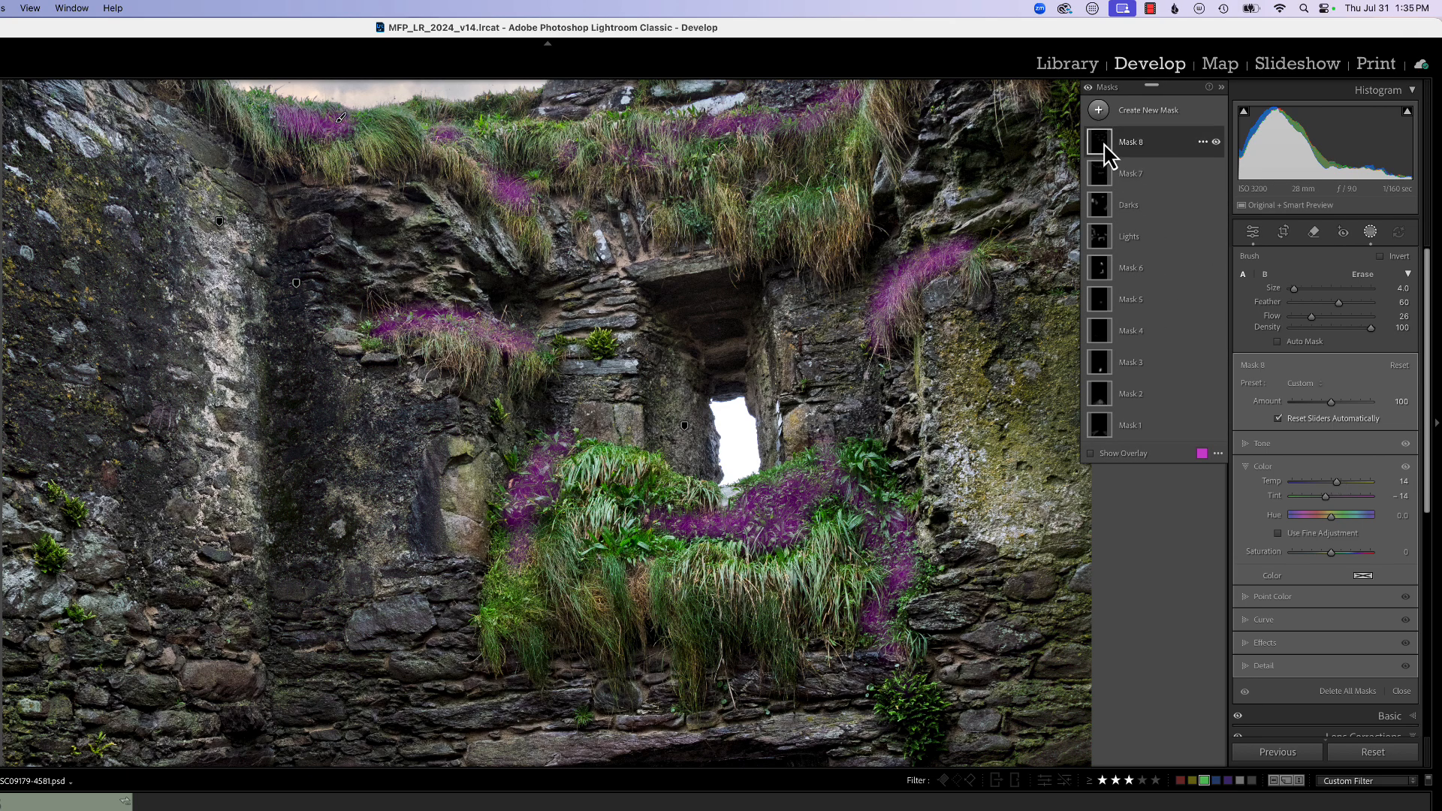
{"action": "mouse_move", "coordinate": [766, 638]}
{"action": "left_mouse_down"}
{"action": "mouse_move", "coordinate": [737, 636]}
{"action": "mouse_move", "coordinate": [698, 594]}
{"action": "mouse_move", "coordinate": [706, 638]}
{"action": "left_mouse_up"}
{"action": "left_click_drag", "start_coordinate": [659, 597], "coordinate": [655, 594]}
{"action": "left_click_drag", "start_coordinate": [572, 542], "coordinate": [526, 548]}
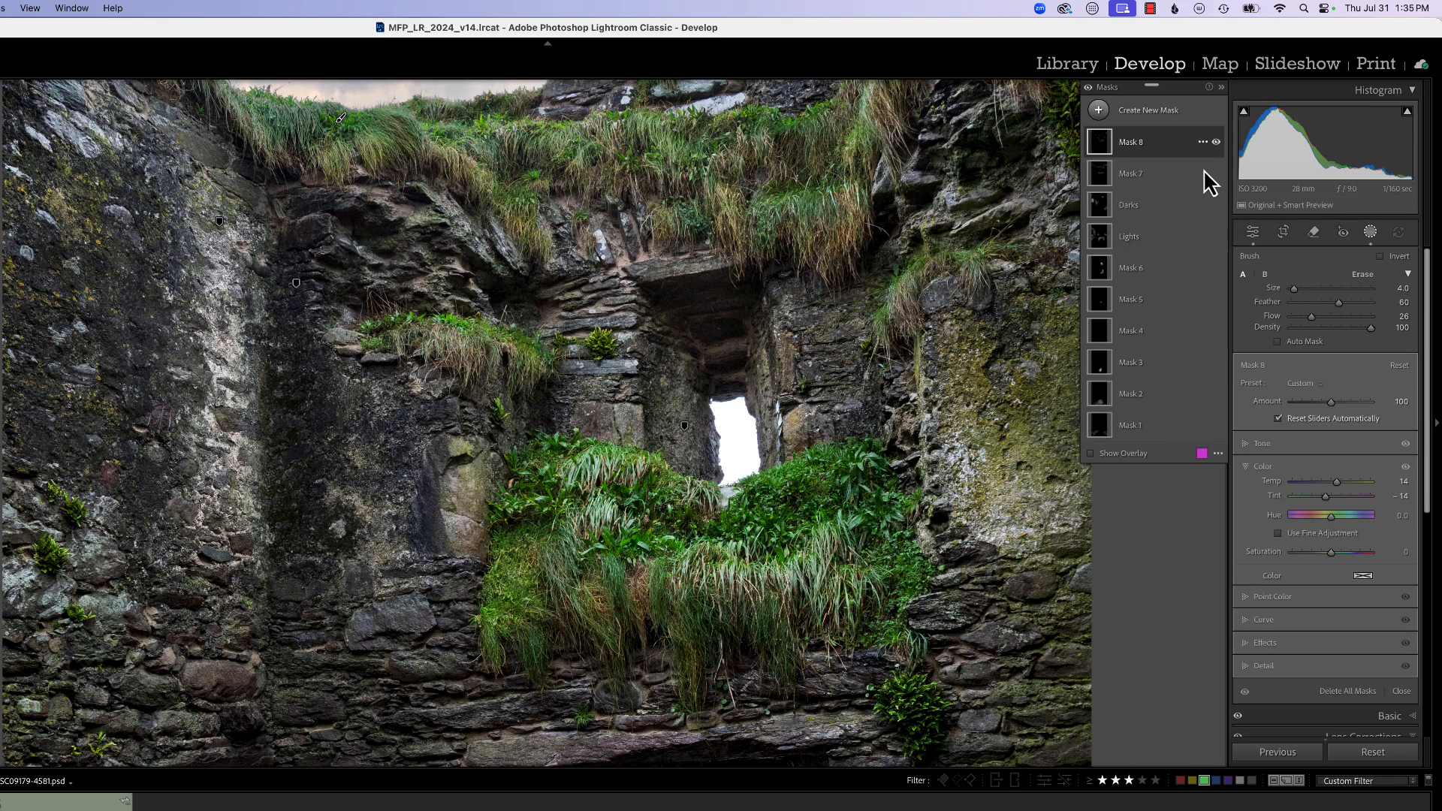
Compare the photo with all masks off and on, both close up and as a whole image
{"action": "left_click", "coordinate": [1088, 88]}
{"action": "left_click", "coordinate": [1089, 88]}
{"action": "left_click", "coordinate": [1088, 88]}
{"action": "left_click", "coordinate": [1088, 88]}
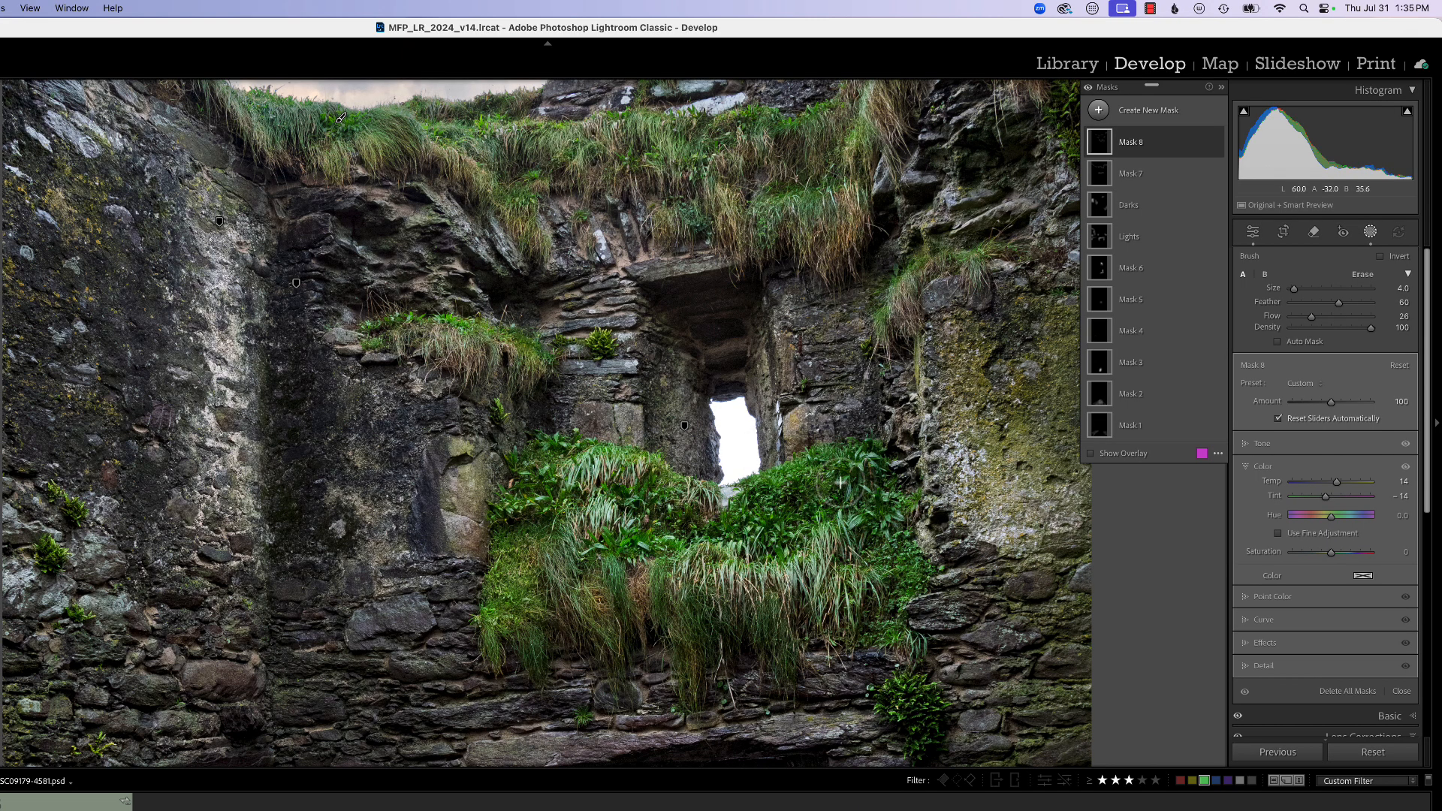
{"action": "key", "text": "z"}
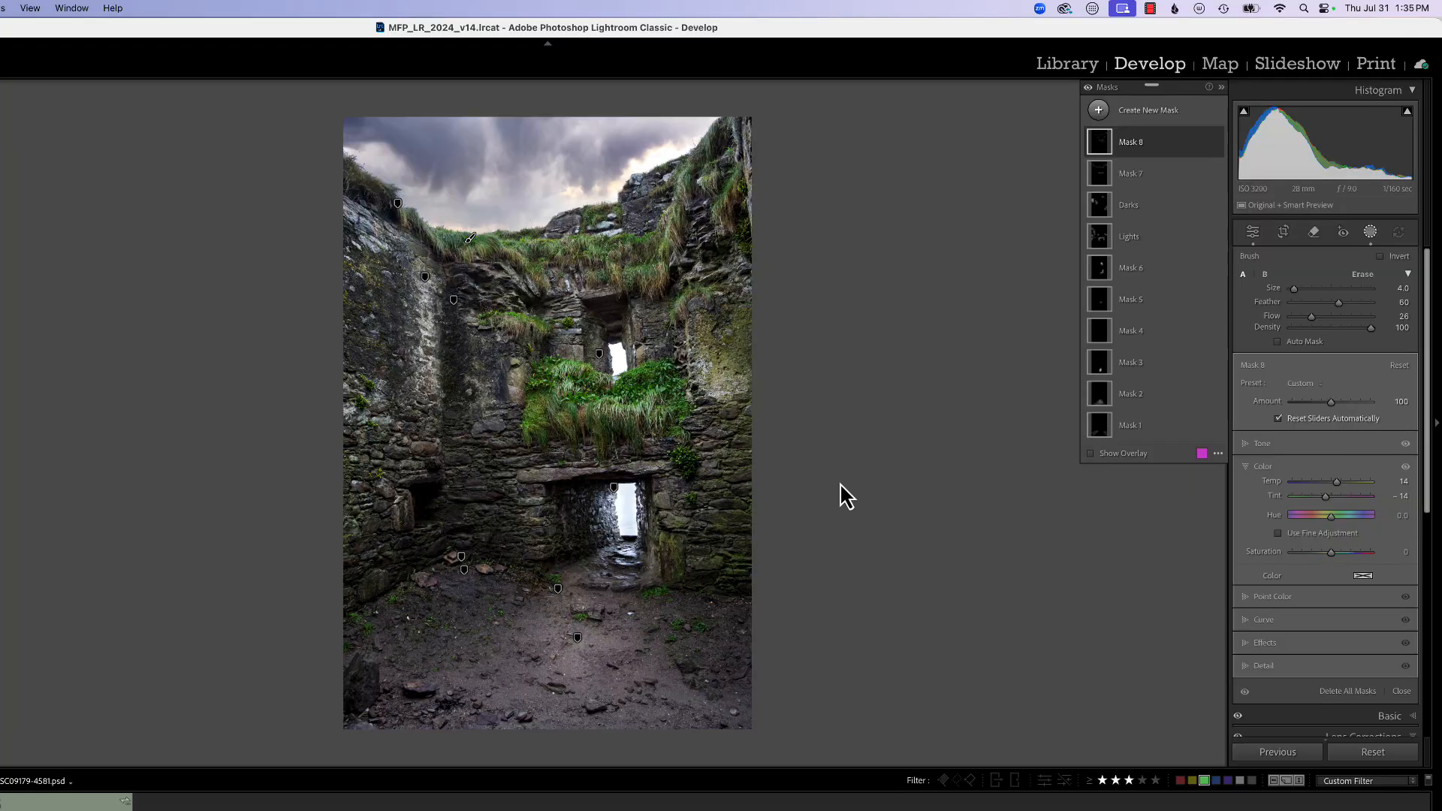
{"action": "left_click", "coordinate": [1088, 88]}
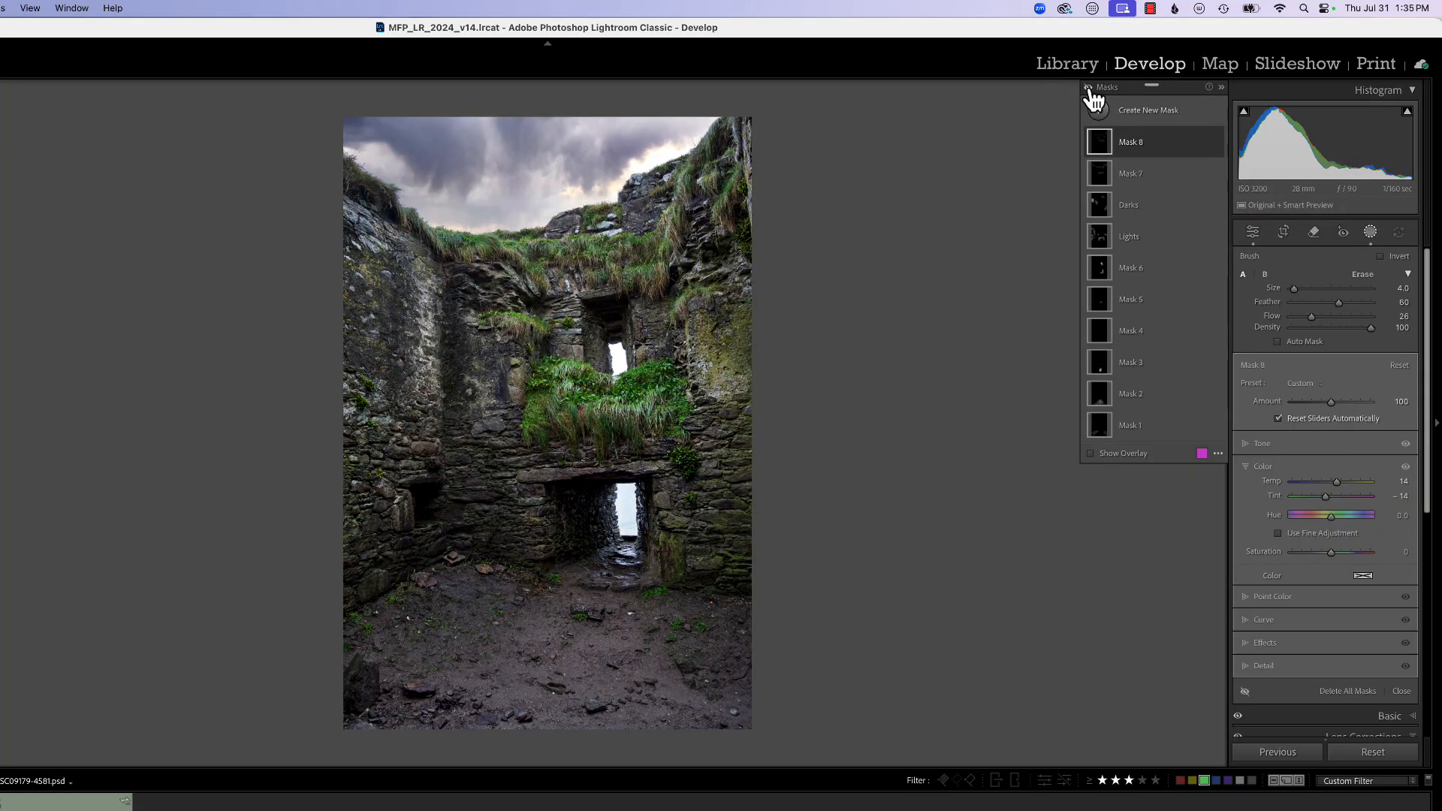
{"action": "left_click", "coordinate": [1088, 88]}
{"action": "left_click", "coordinate": [1088, 88]}
{"action": "left_click", "coordinate": [1088, 87]}
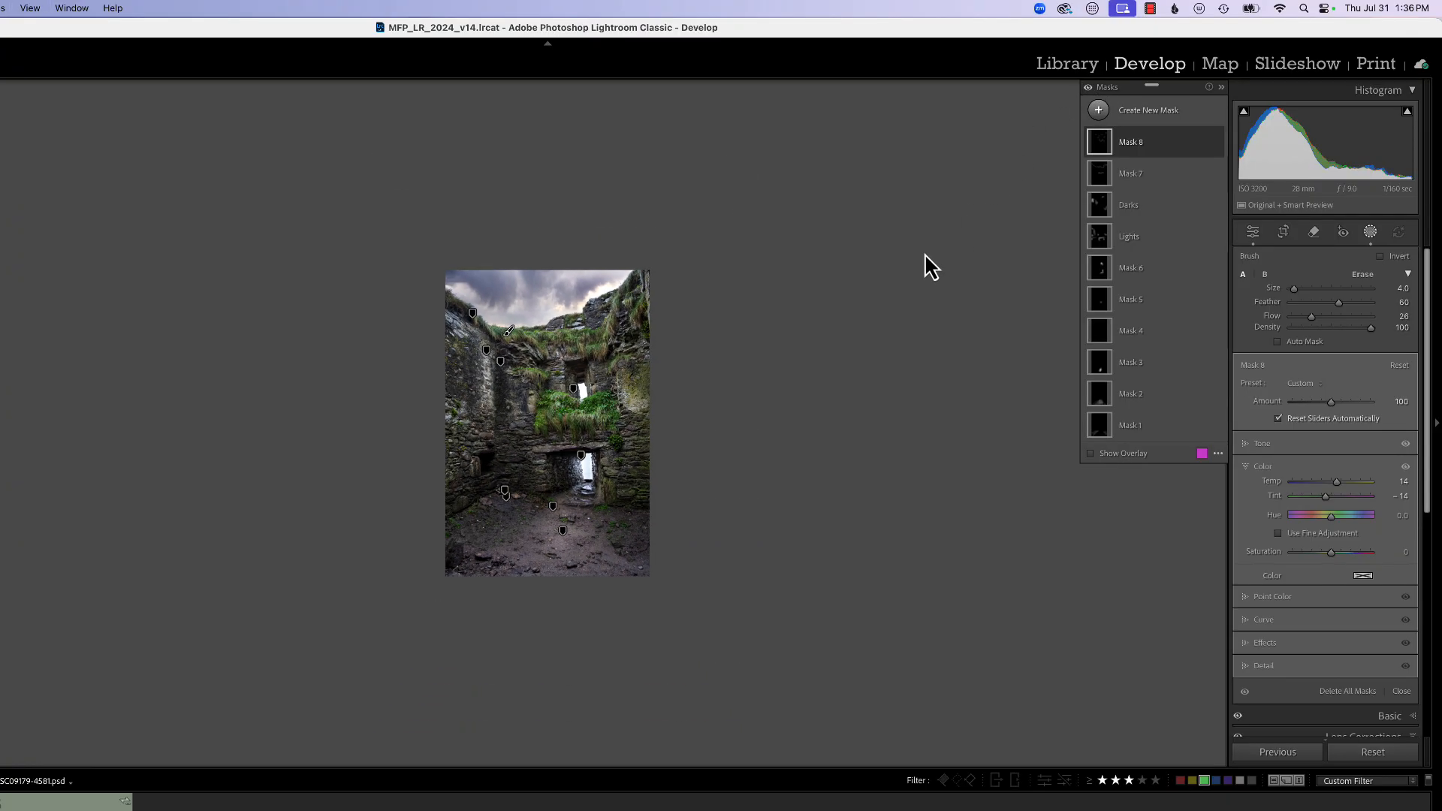
Create a new brush mask with size 1.1, flow 25 and exposure 1.23 on the dark rocks below the wall-top grass
{"action": "key", "text": "z"}
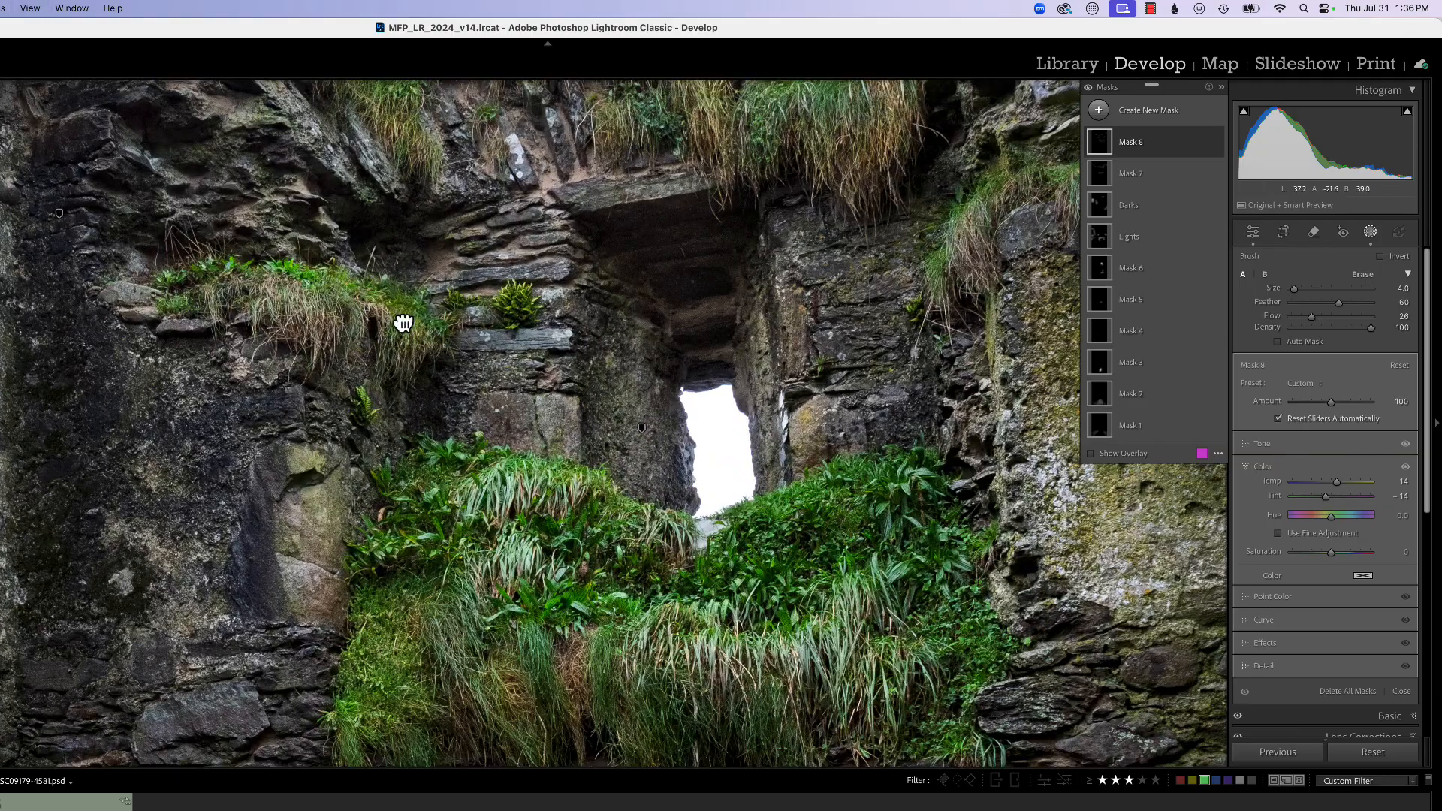
{"action": "left_click_drag", "start_coordinate": [403, 322], "coordinate": [574, 631]}
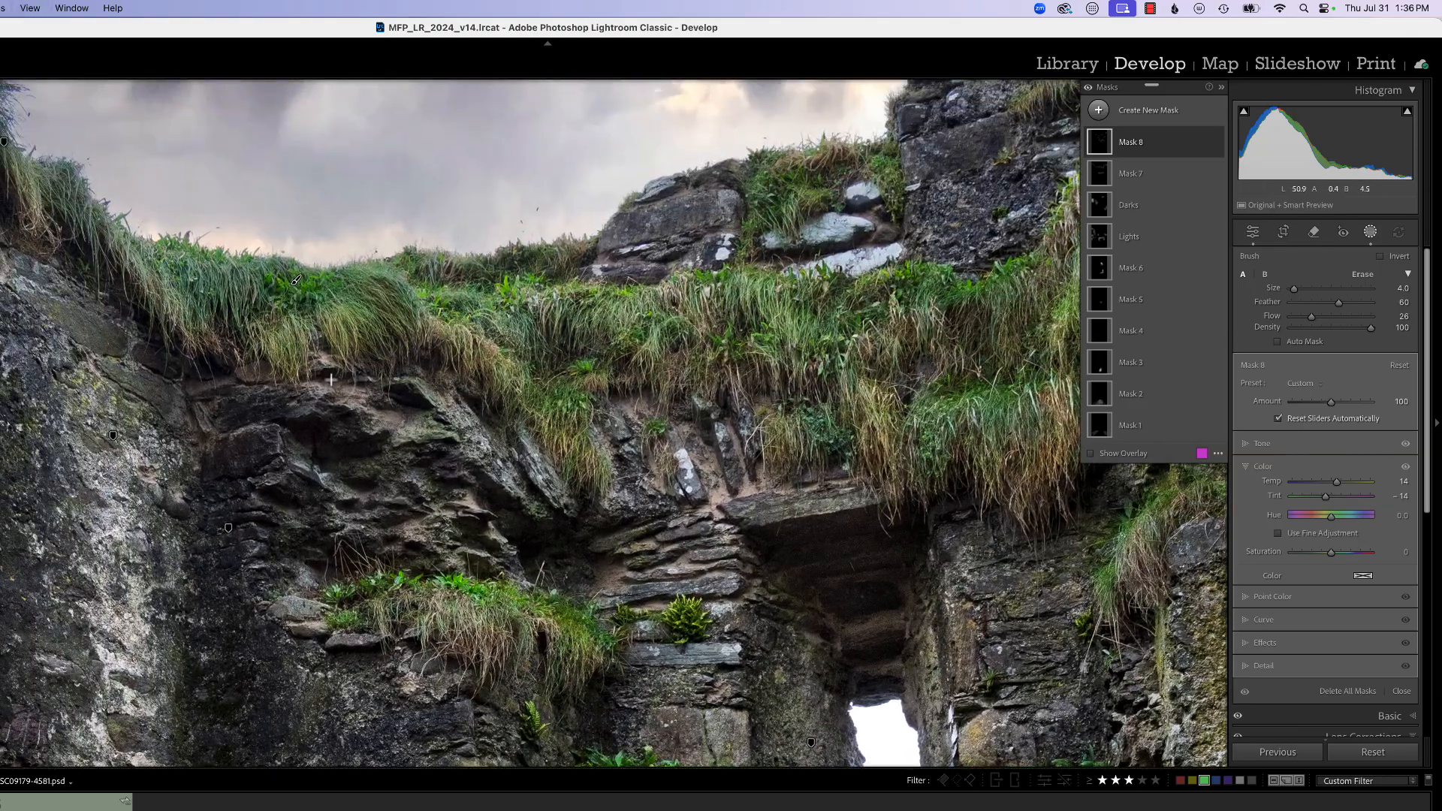
{"action": "left_click", "coordinate": [1098, 110]}
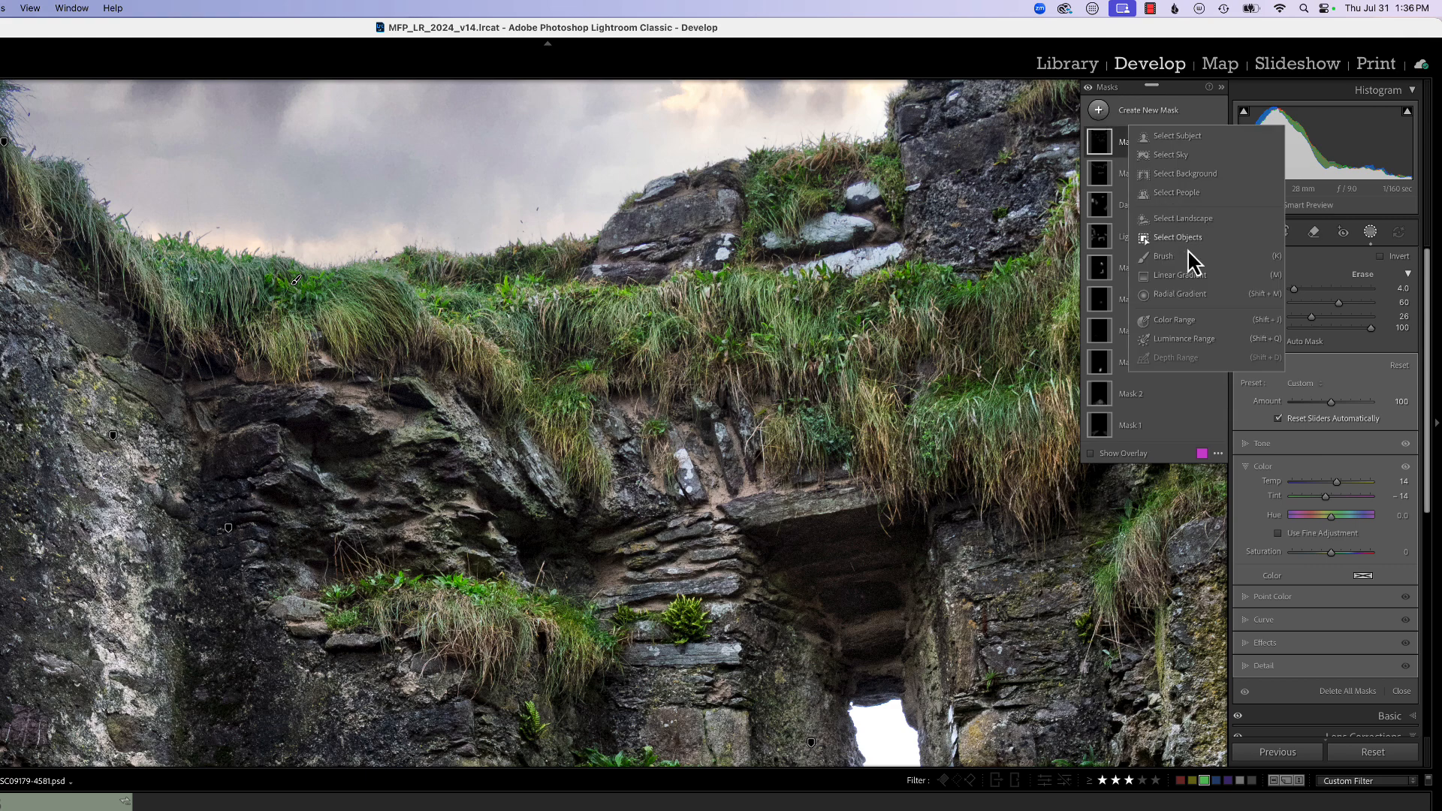
{"action": "left_click", "coordinate": [1172, 256]}
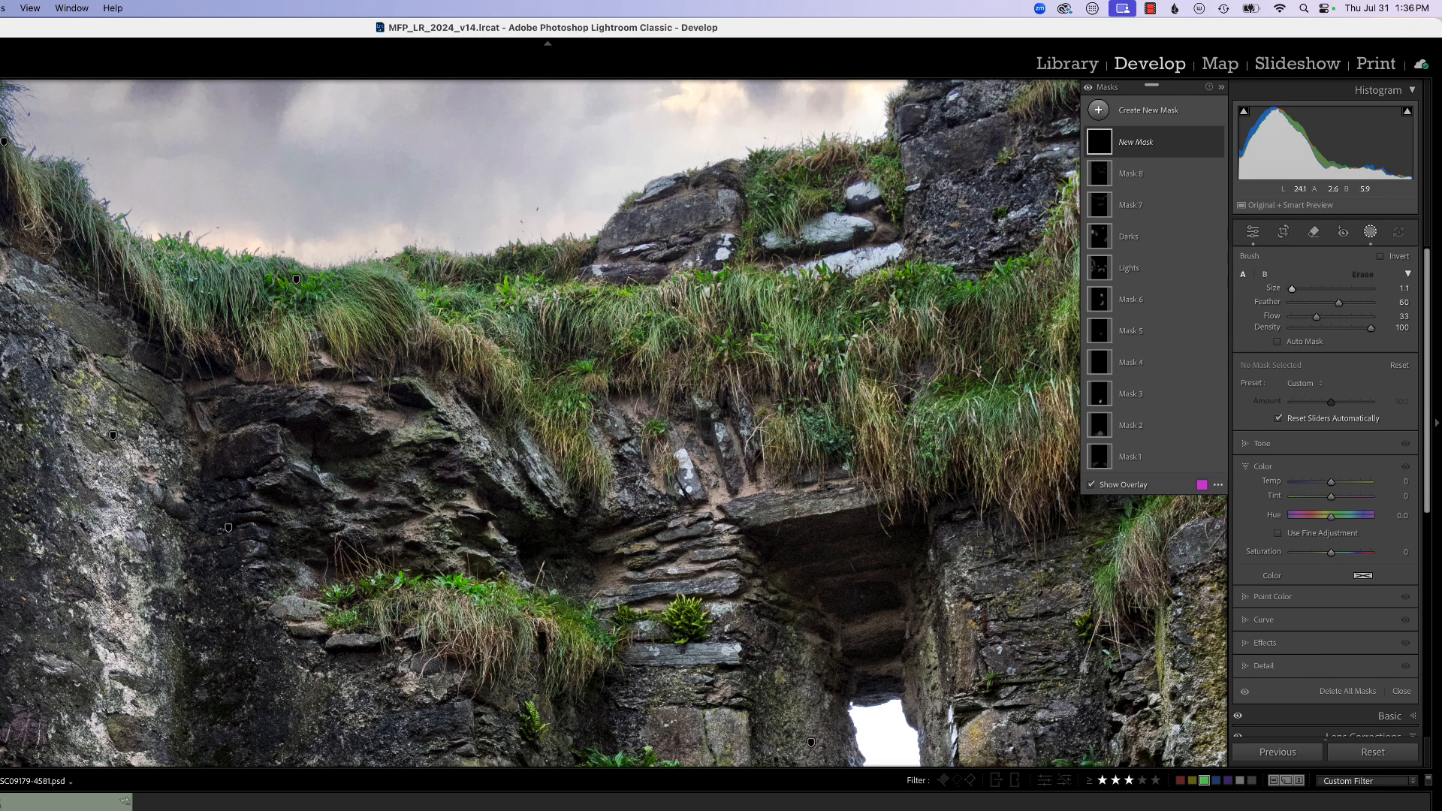
{"action": "left_click", "coordinate": [1265, 445]}
{"action": "left_click_drag", "start_coordinate": [1335, 460], "coordinate": [1344, 459]}
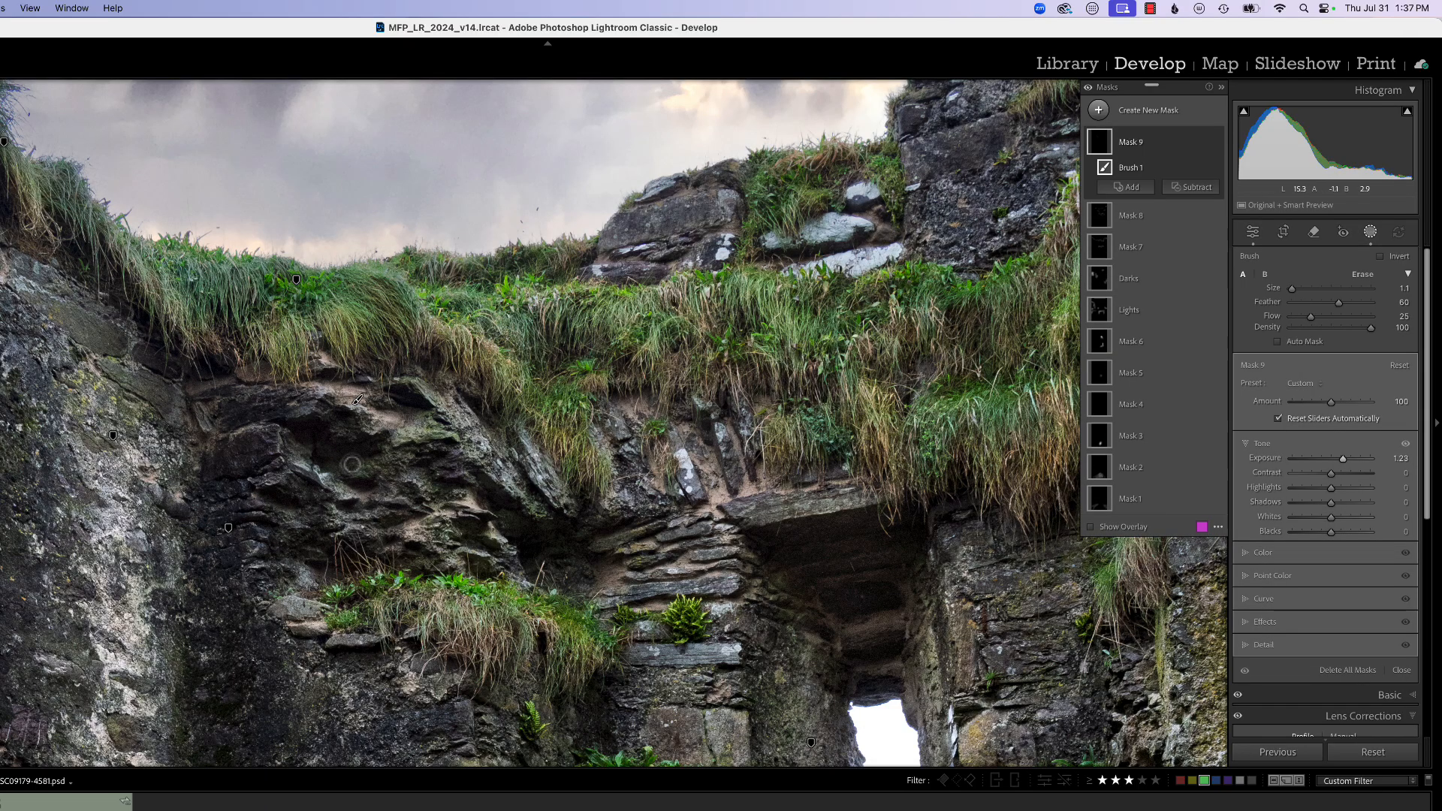
Examine the rocks below the wall-top grass with the masks list hidden and shown
{"action": "key", "text": "shift+w"}
{"action": "key", "text": "shift+w"}
{"action": "key", "text": "shift+w"}
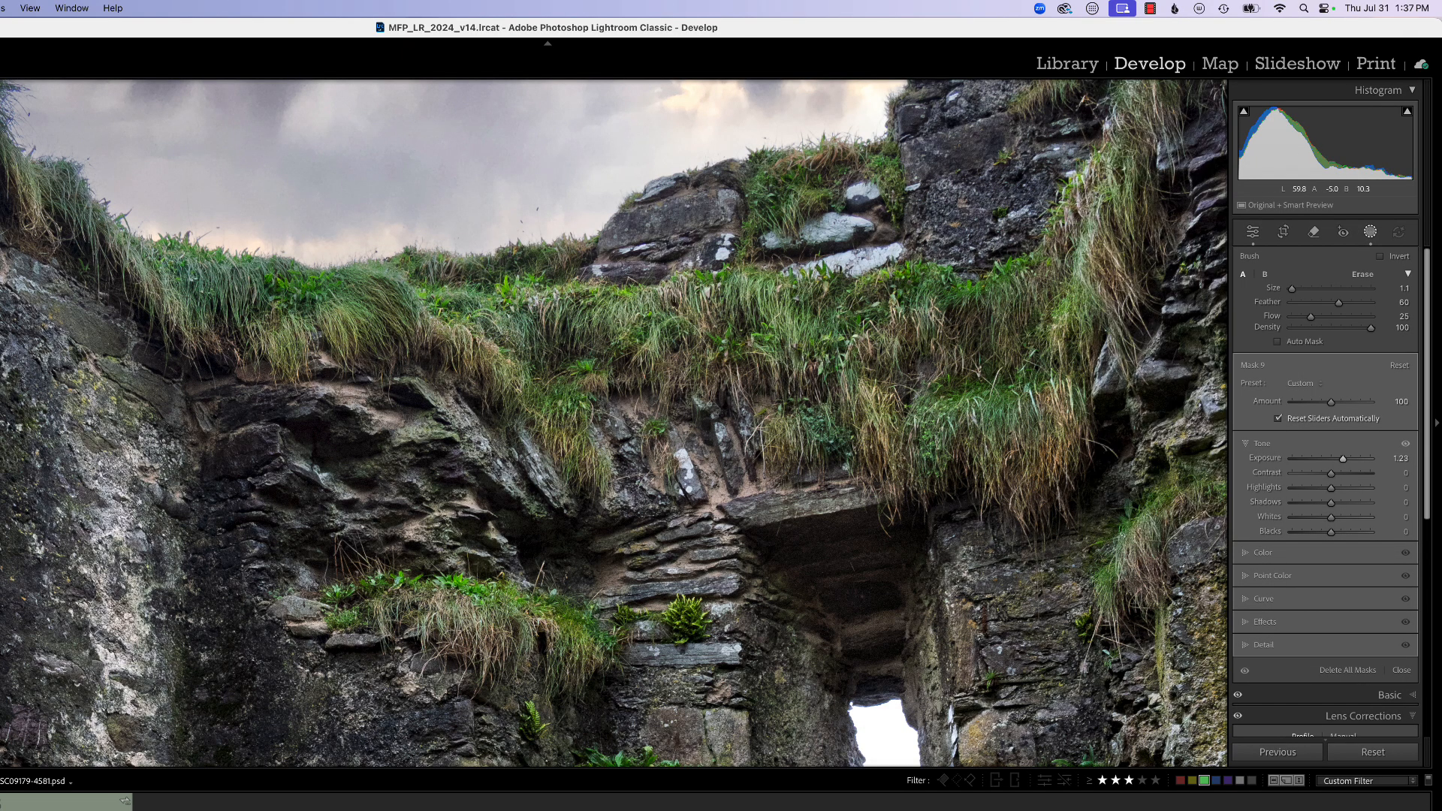
{"action": "key", "text": "shift+w"}
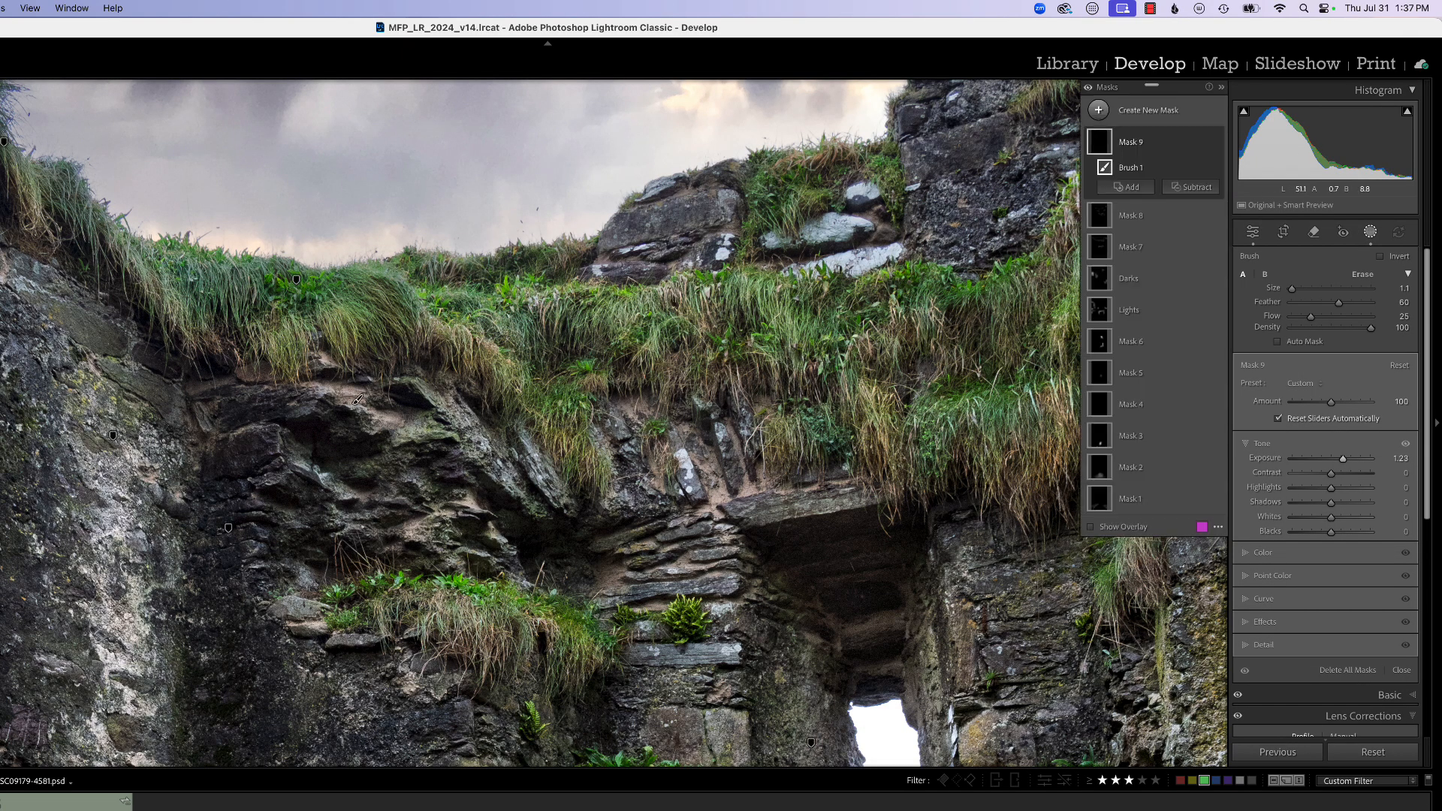
{"action": "key", "text": "shift+w"}
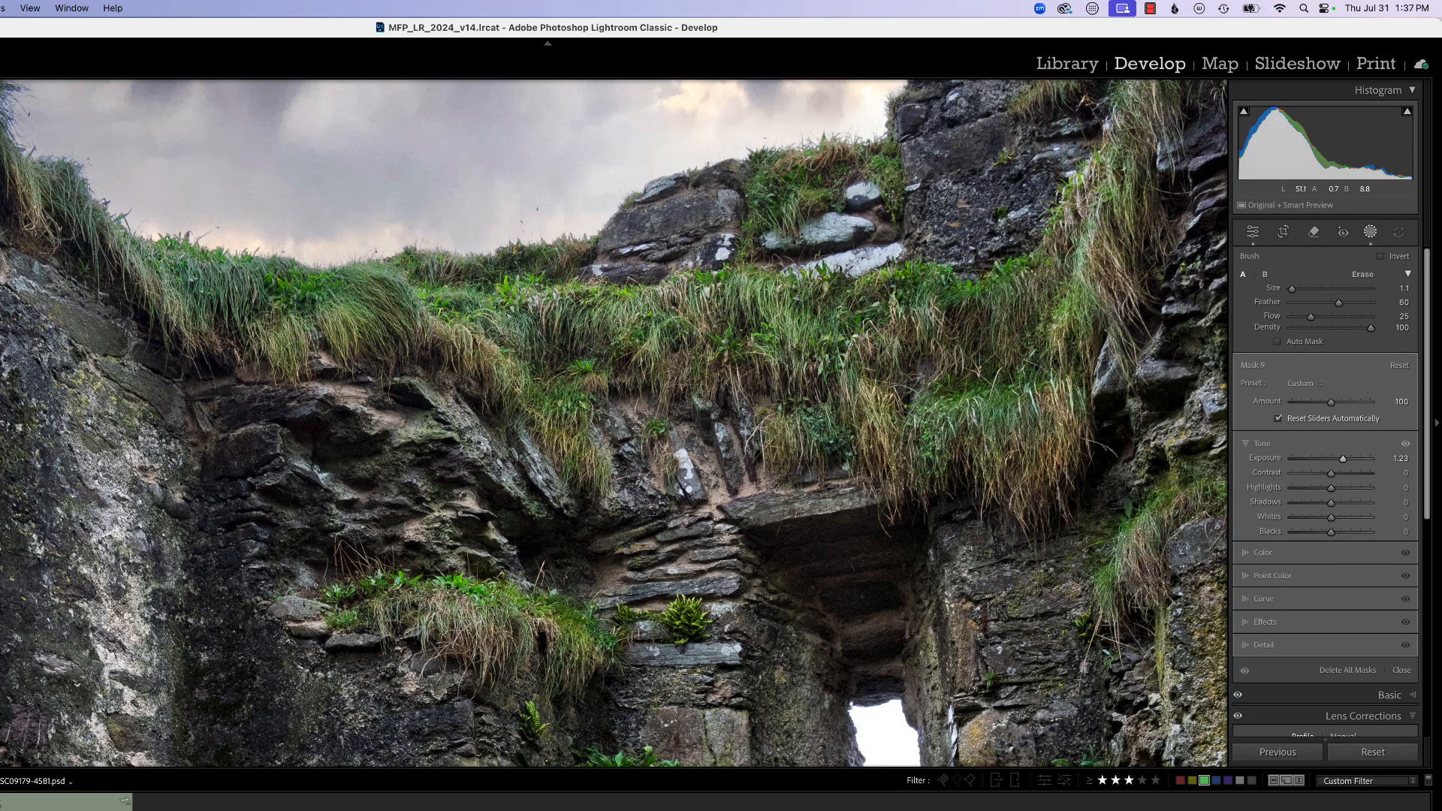
Examine the dark rocks around the wall corner and above the small grass ledge, with the masks list hidden and shown
{"action": "key", "text": "shift+w"}
{"action": "key", "text": "shift+w"}
{"action": "key", "text": "shift+w"}
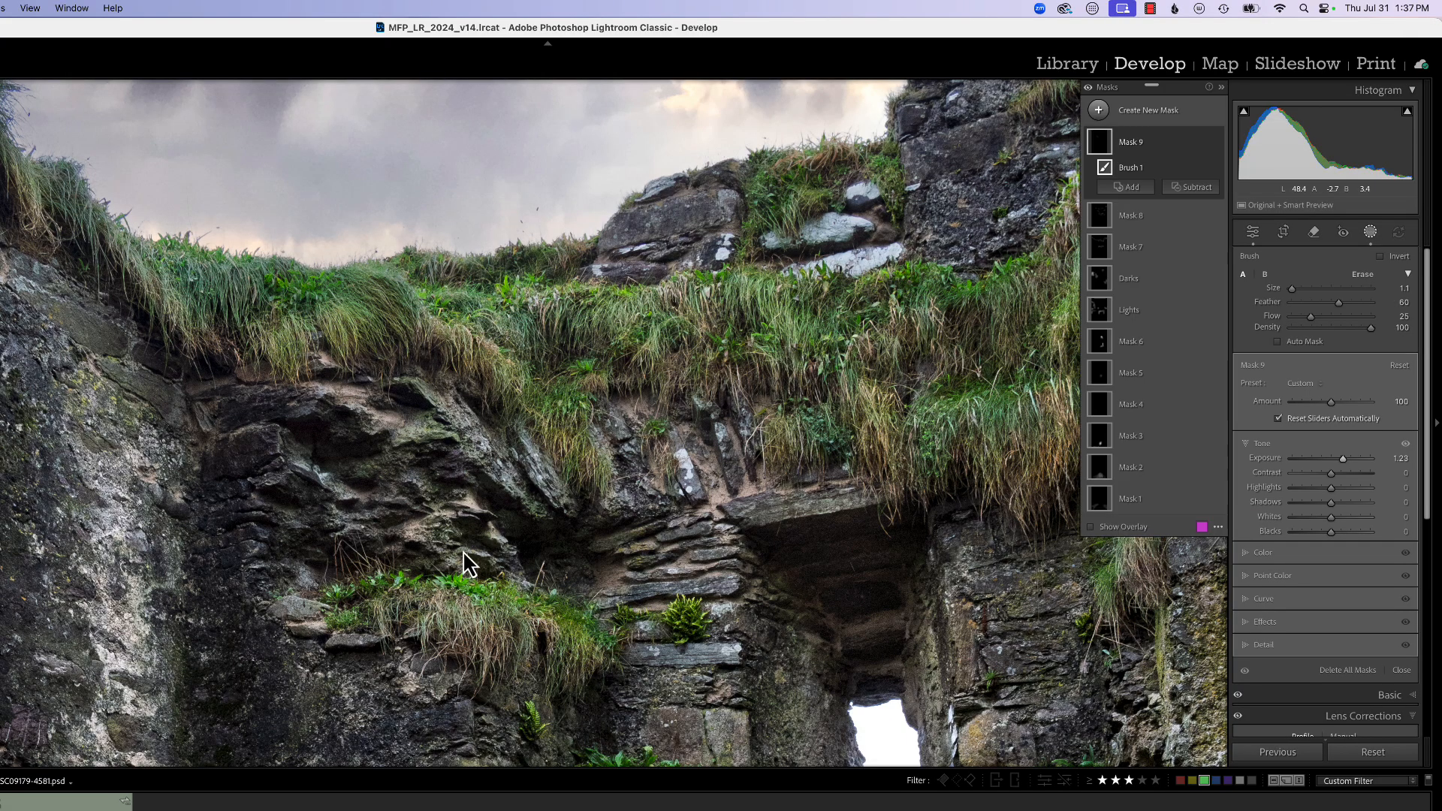
{"action": "key", "text": "shift+w"}
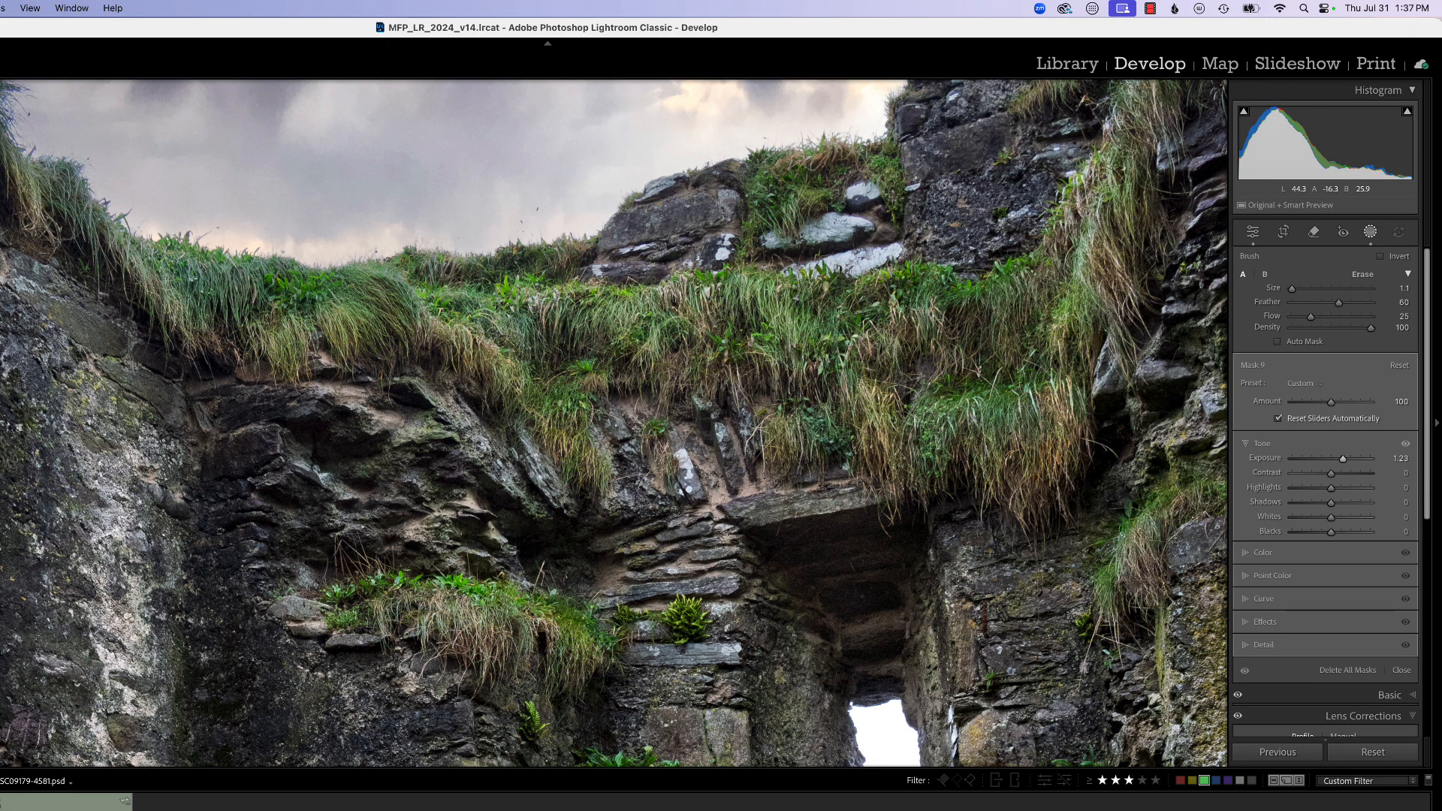
{"action": "key", "text": "shift+w"}
{"action": "key", "text": "shift+w"}
{"action": "key", "text": "shift+w"}
{"action": "key", "text": "shift+w"}
{"action": "key", "text": "shift+w"}
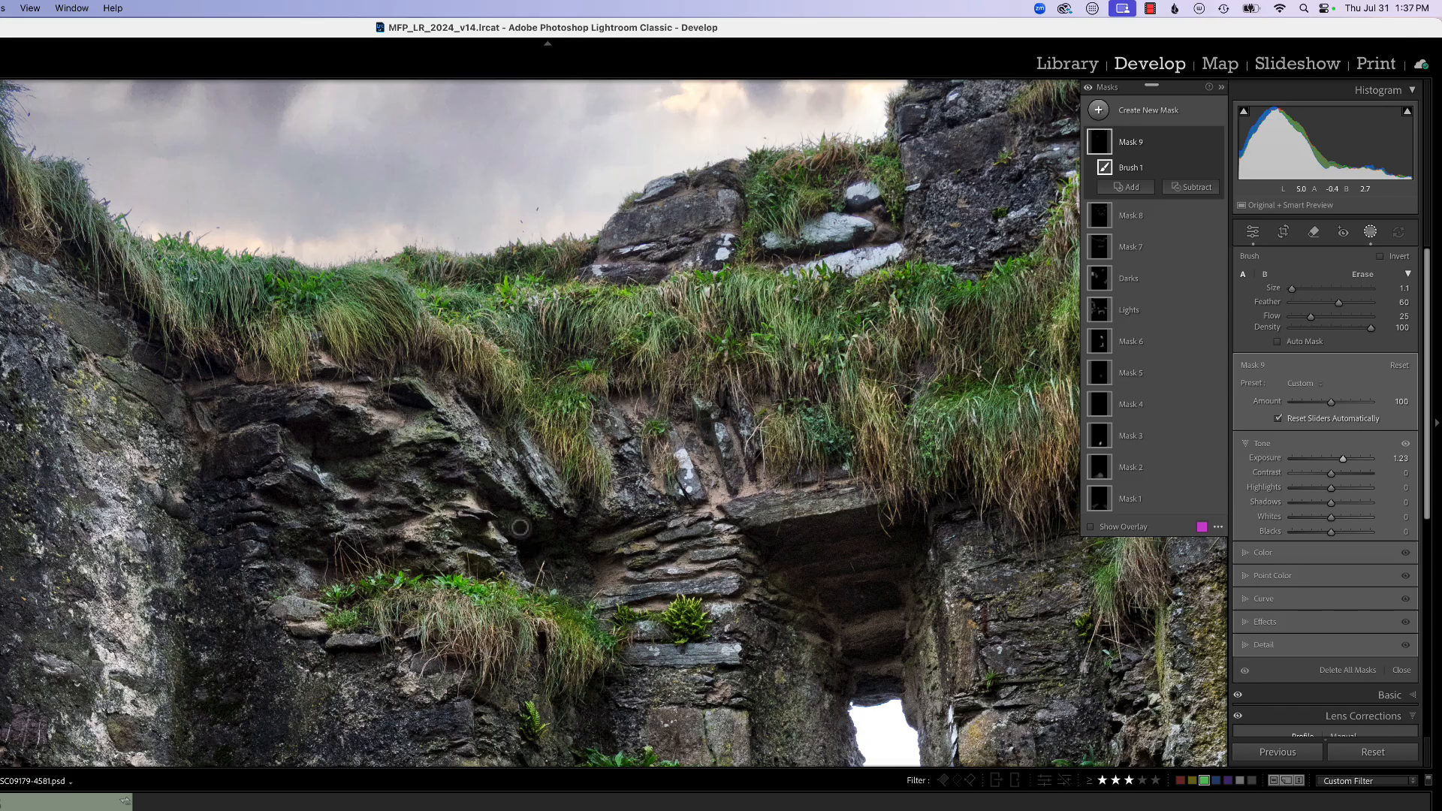
{"action": "key", "text": "shift+w"}
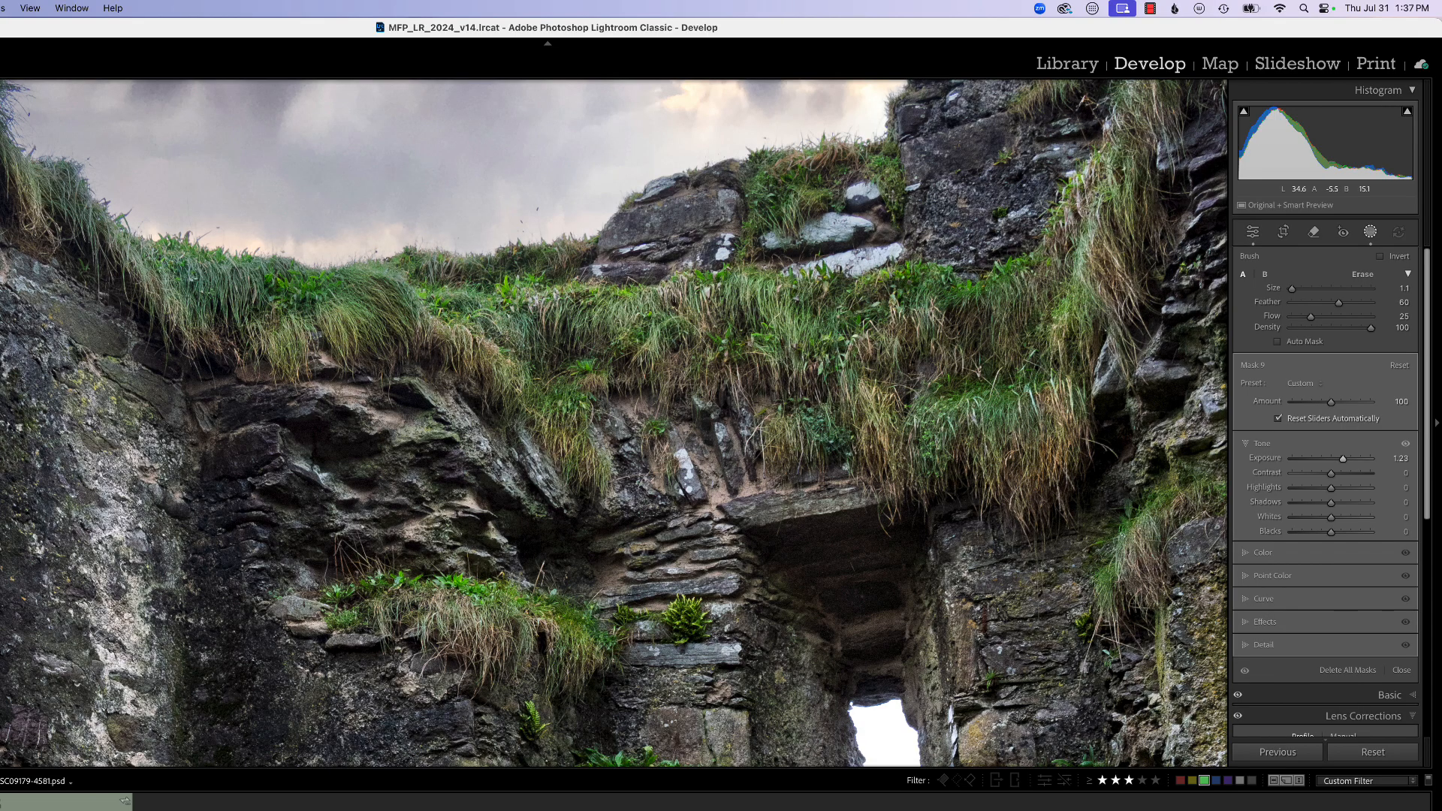
{"action": "key", "text": "shift+w"}
{"action": "key", "text": "shift+w"}
{"action": "key", "text": "shift+w"}
{"action": "key", "text": "shift+w"}
{"action": "key", "text": "shift+w"}
{"action": "key", "text": "shift+w"}
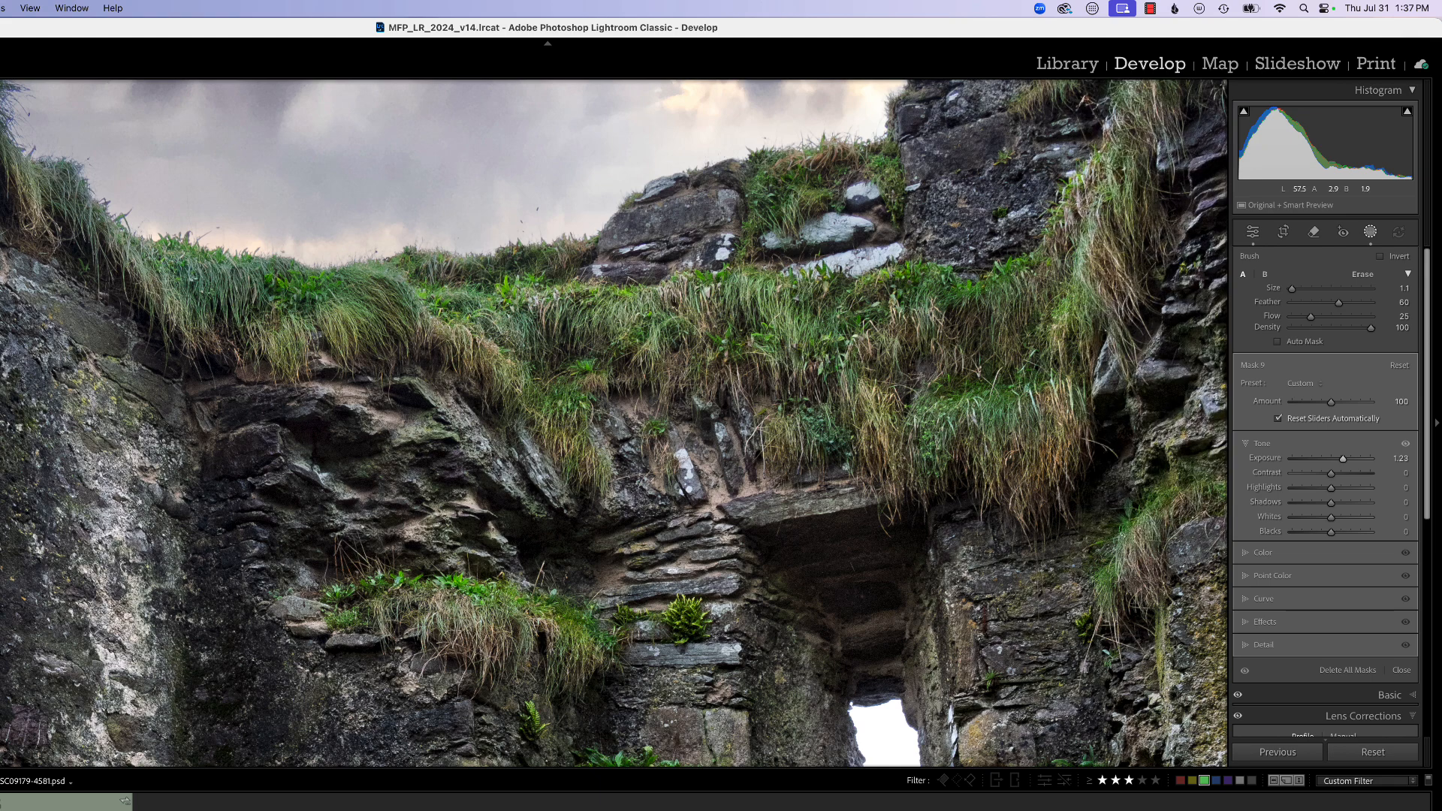
{"action": "key", "text": "shift+w"}
{"action": "key", "text": "shift+w"}
{"action": "key", "text": "shift+w"}
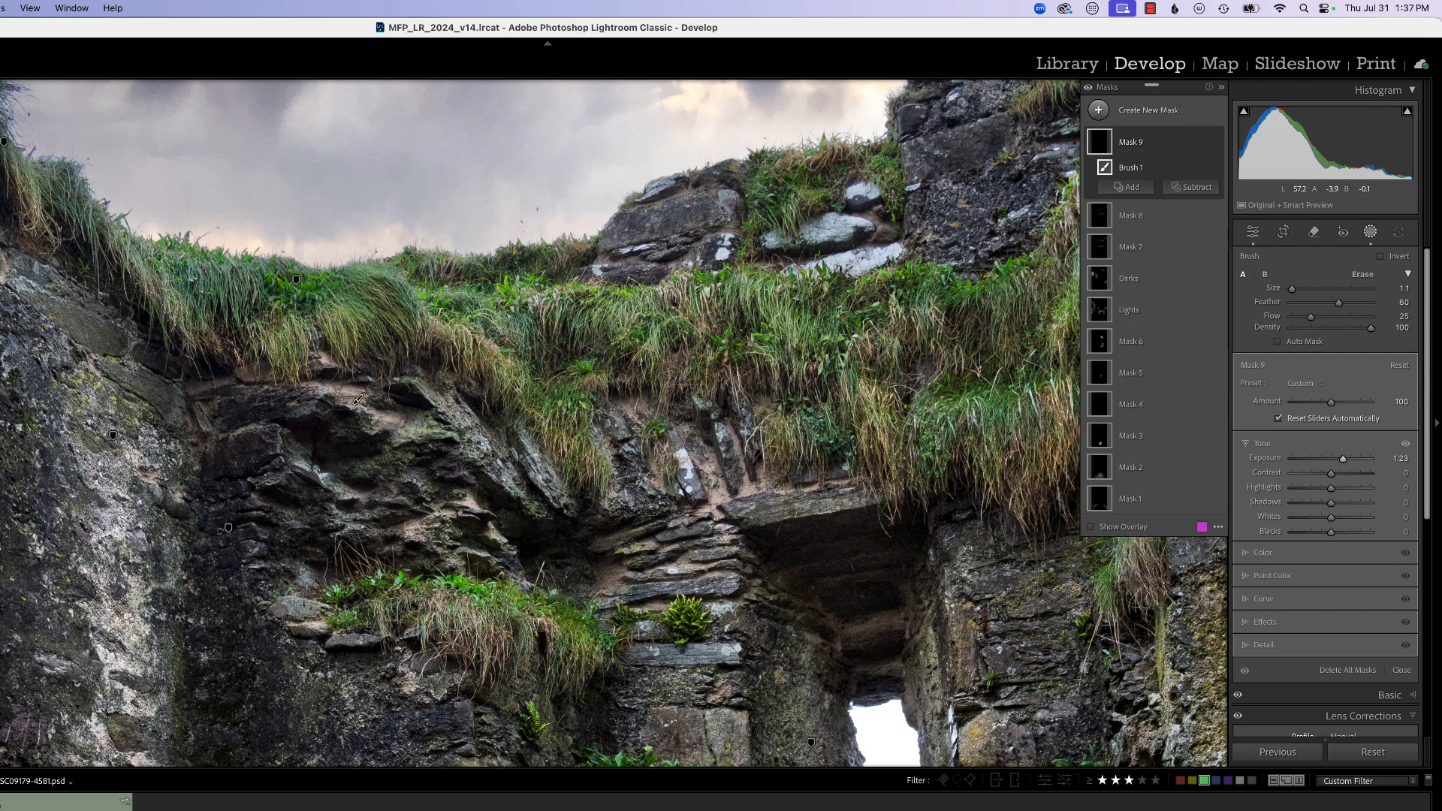
{"action": "key", "text": "shift+w"}
{"action": "key", "text": "shift+w"}
{"action": "key", "text": "shift+w"}
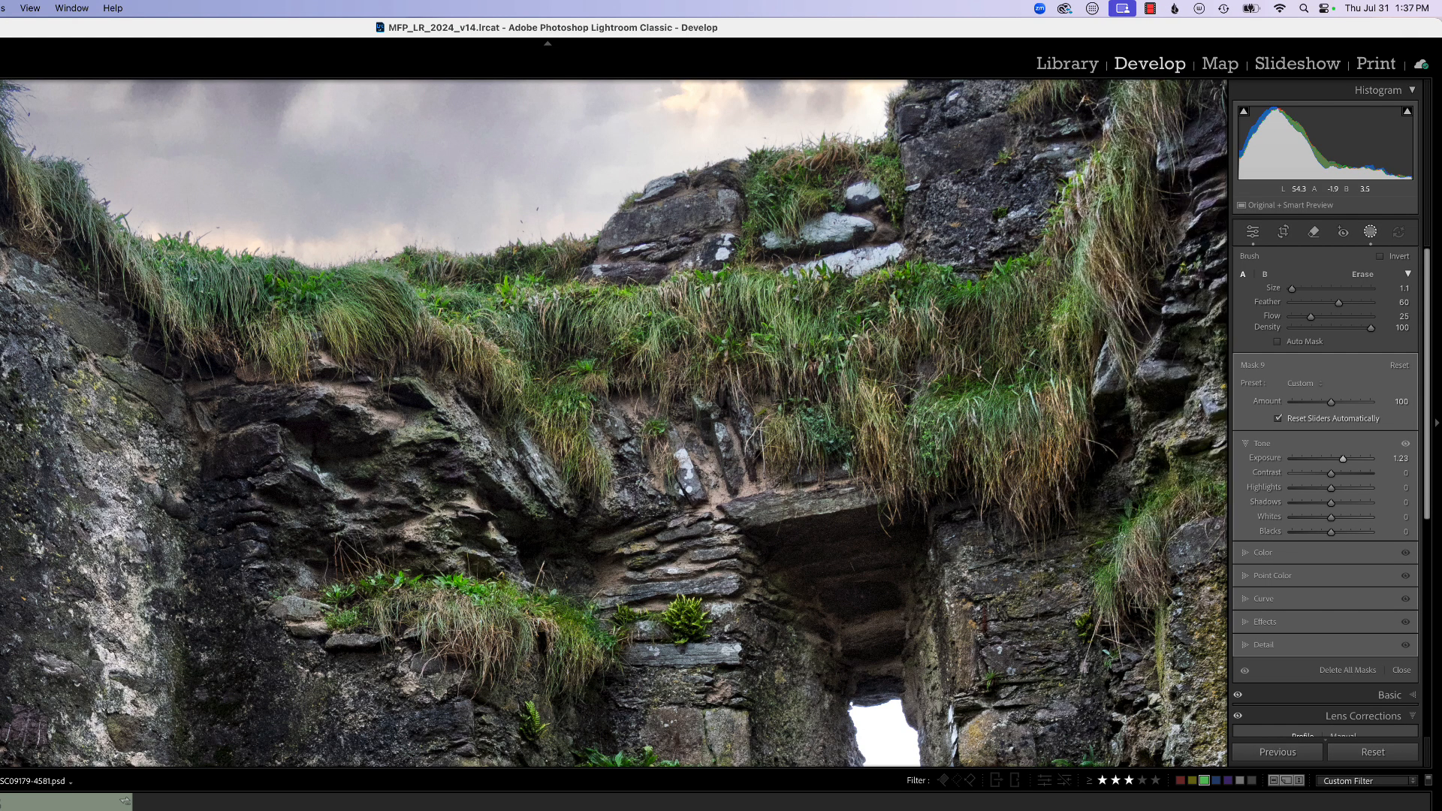
{"action": "key", "text": "shift+w"}
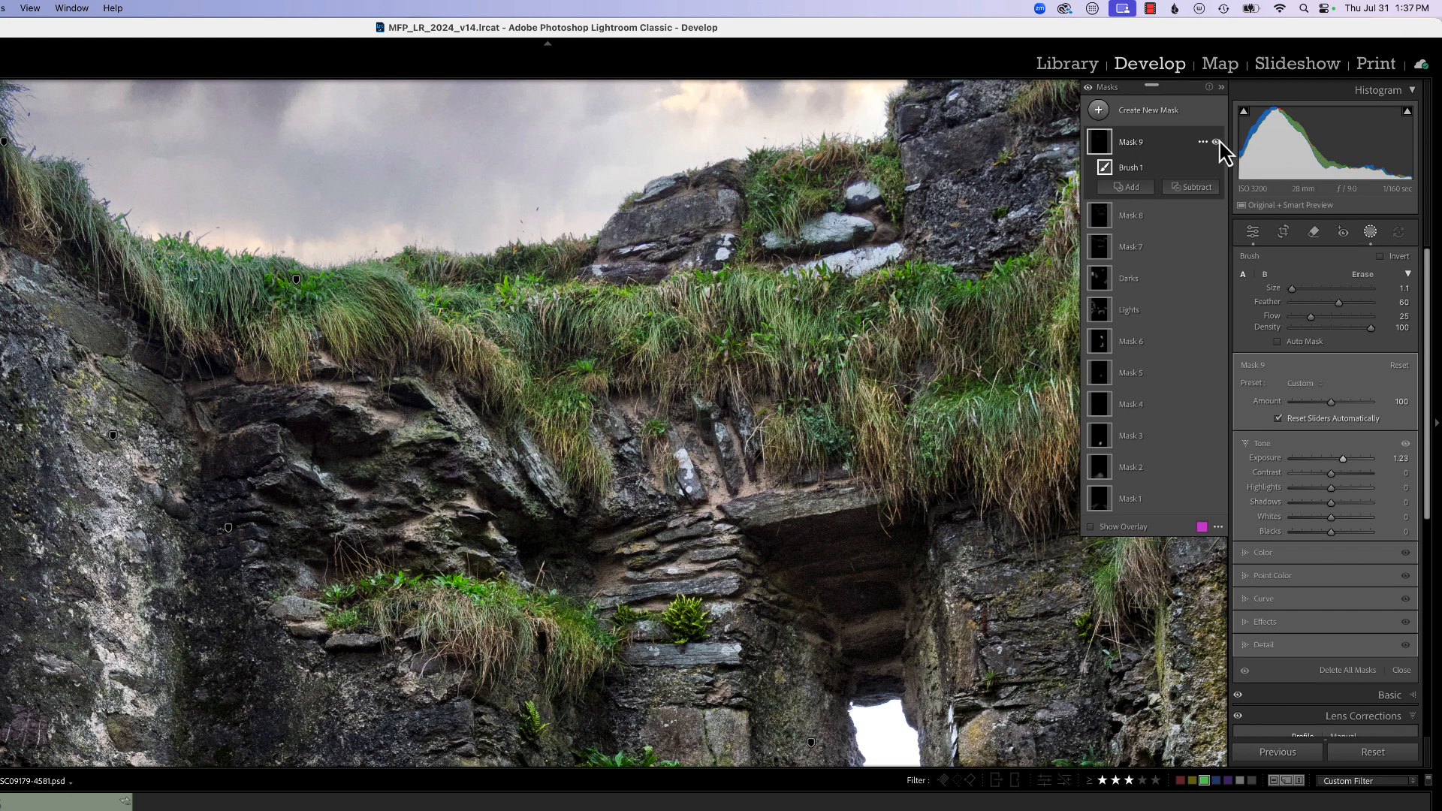
Compare the rocks below the wall-top grass with Mask 9 on and off, leaving that mask hidden
{"action": "left_click", "coordinate": [1217, 142]}
{"action": "left_click", "coordinate": [1217, 142]}
{"action": "left_click", "coordinate": [1216, 142]}
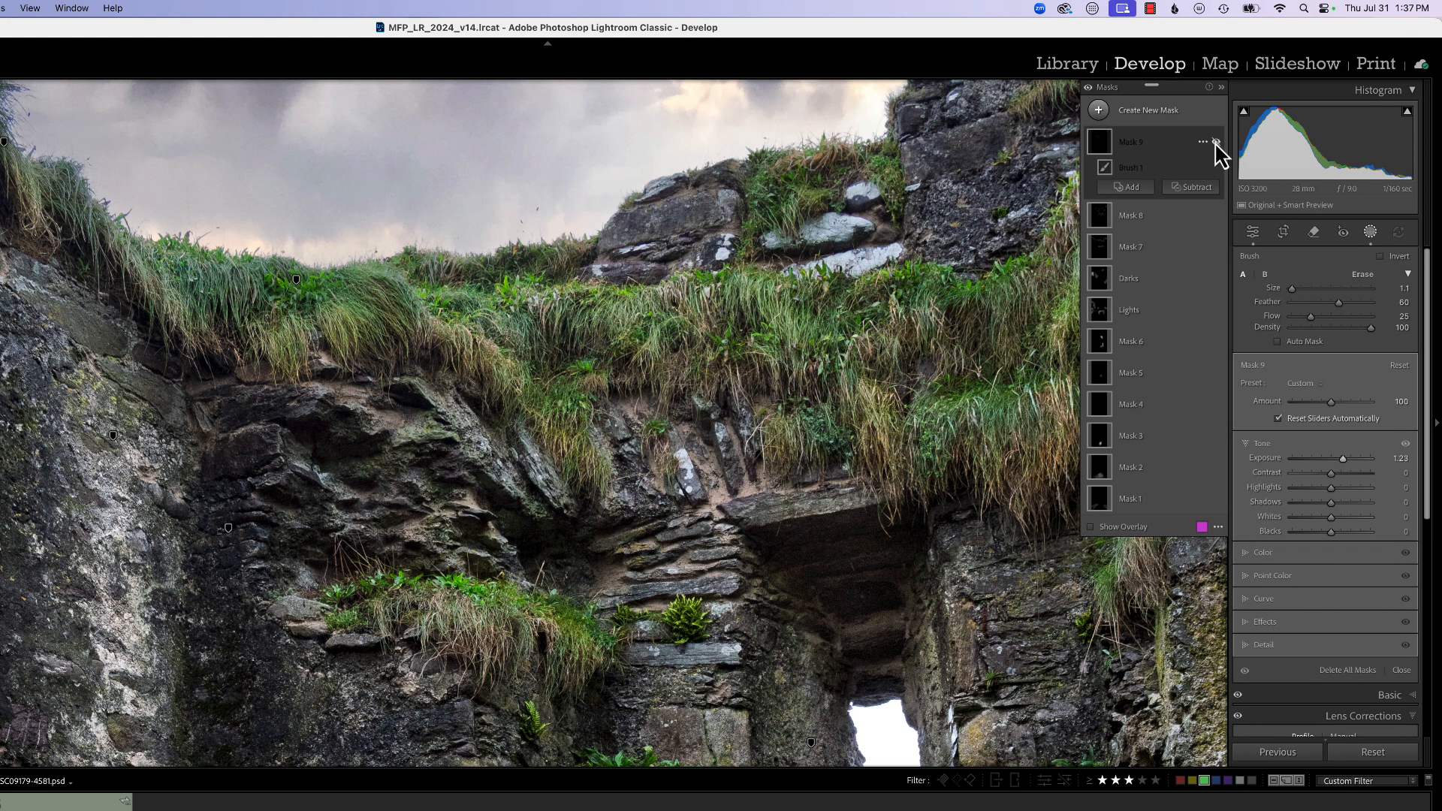
{"action": "left_click", "coordinate": [1217, 142]}
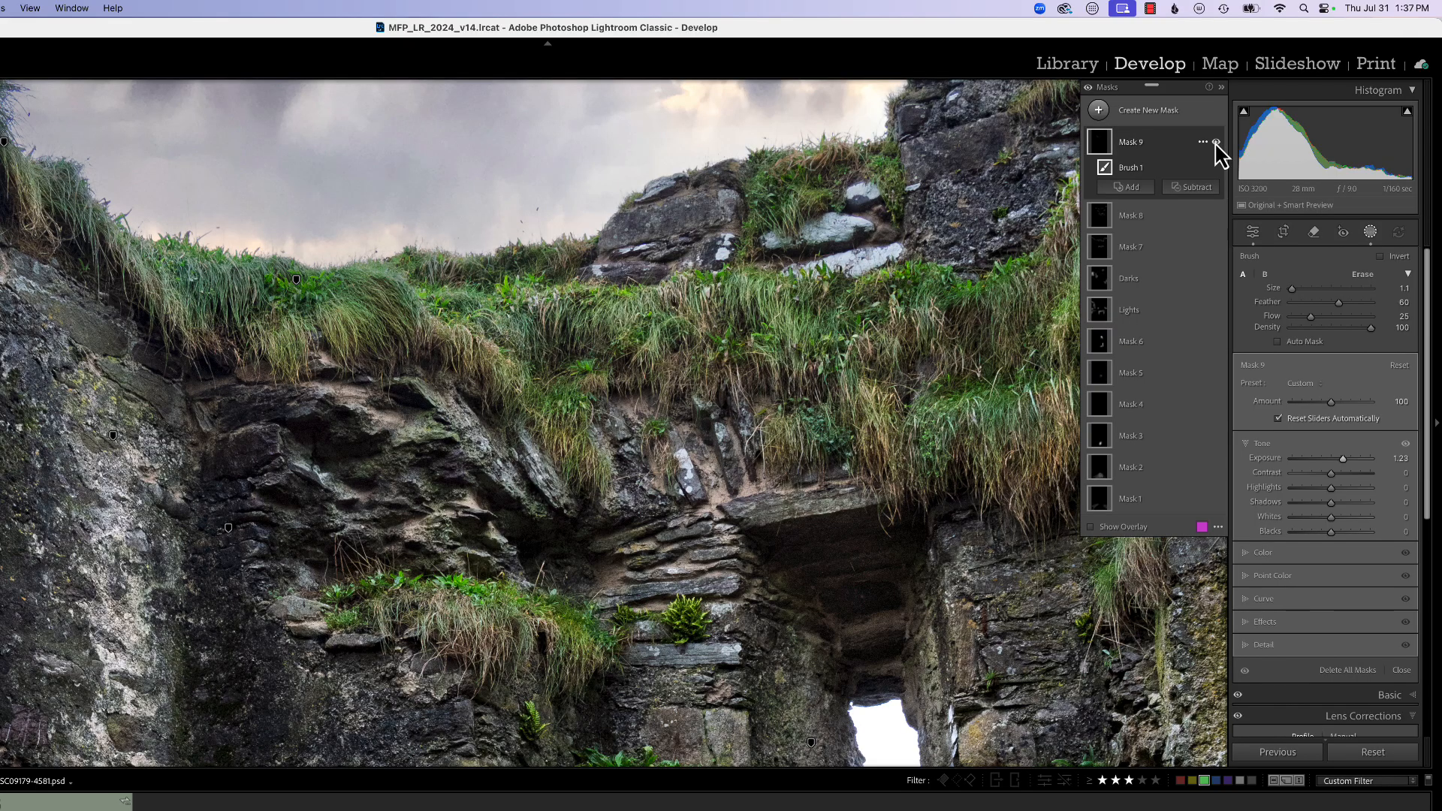
{"action": "left_click", "coordinate": [1217, 142]}
{"action": "left_click", "coordinate": [1217, 142]}
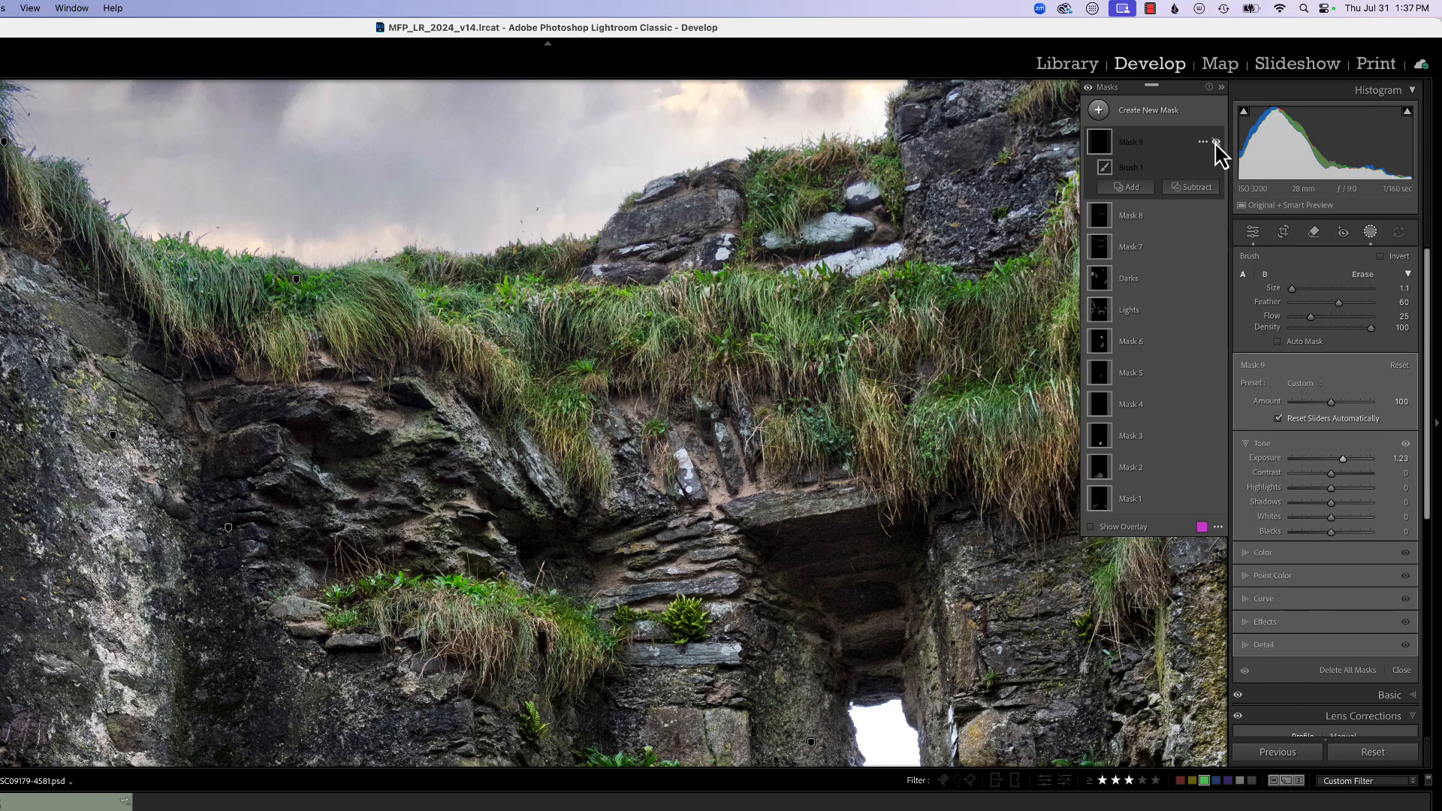
Create a new brush mask with exposure -1.07, size 1.1 and flow 25, and darken the rocks above the small grass ledge
{"action": "left_click", "coordinate": [1098, 110]}
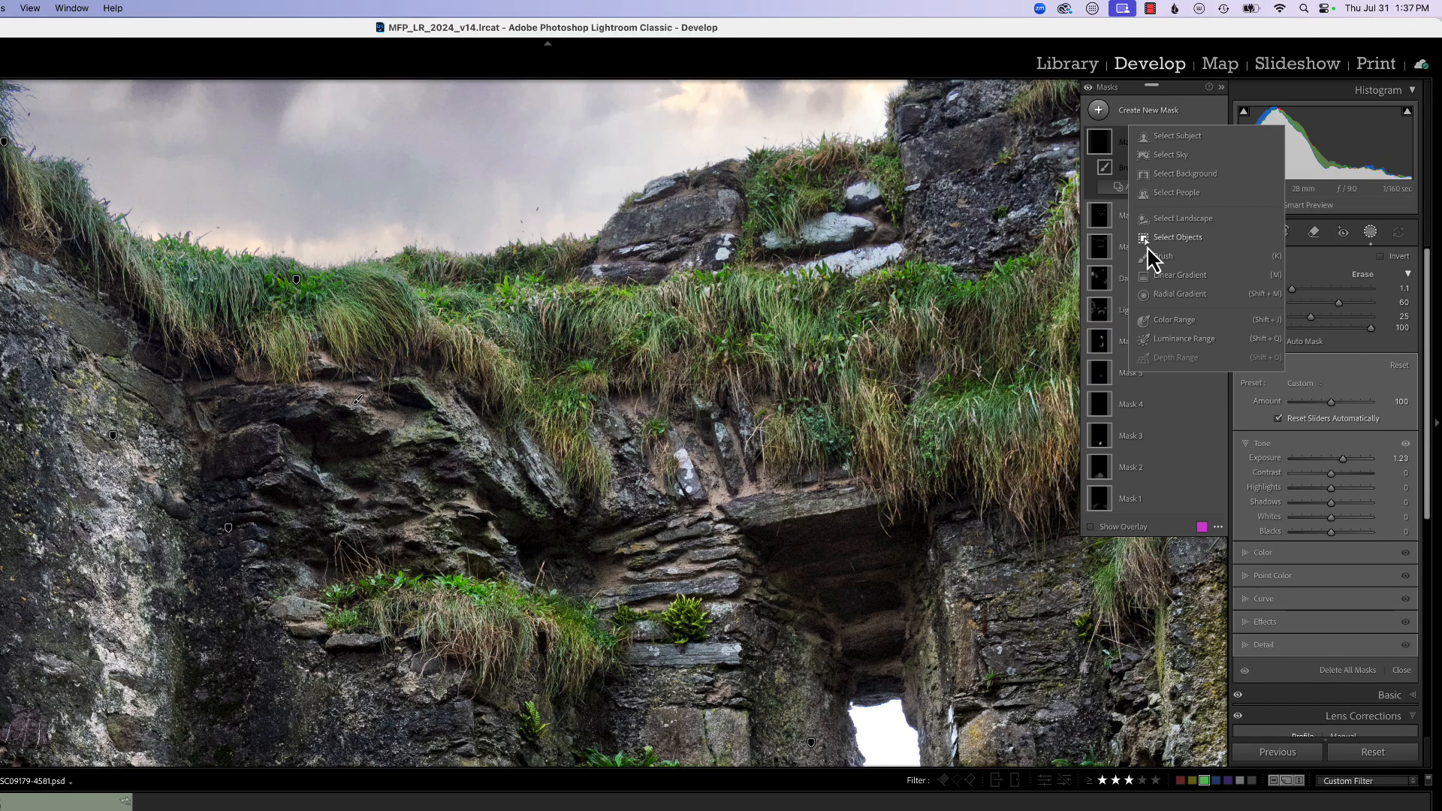
{"action": "key", "text": "Escape"}
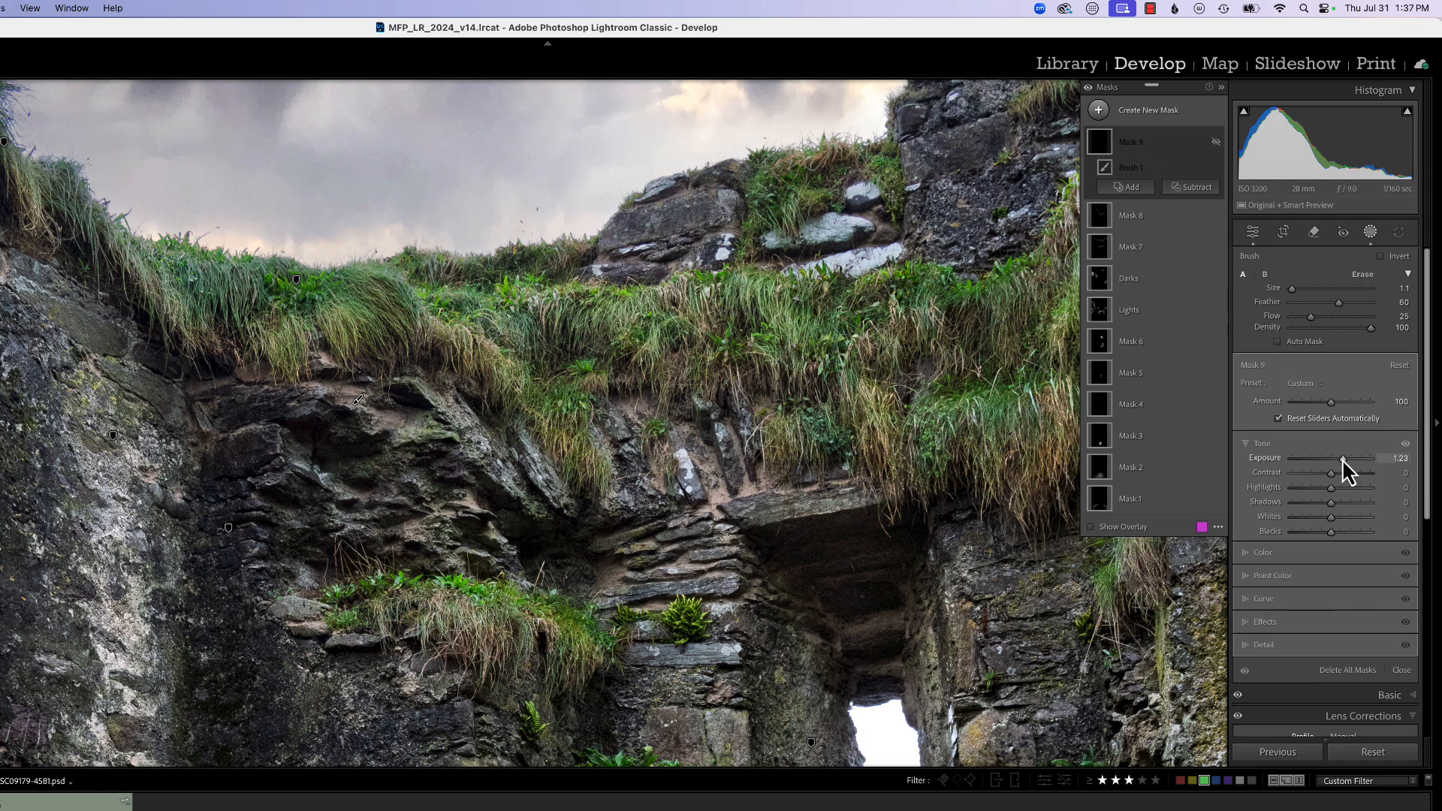
{"action": "left_click", "coordinate": [1099, 111]}
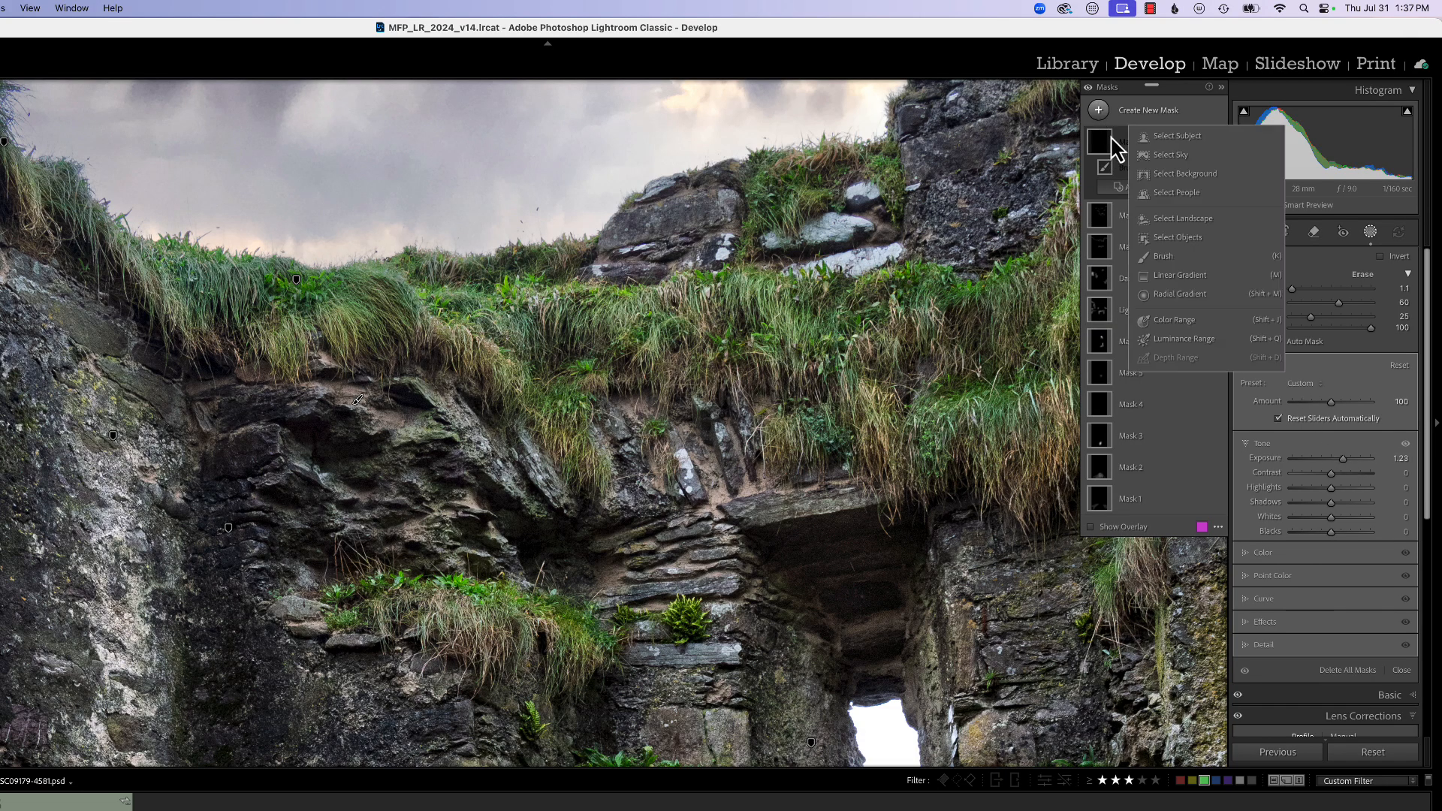
{"action": "left_click", "coordinate": [1165, 256]}
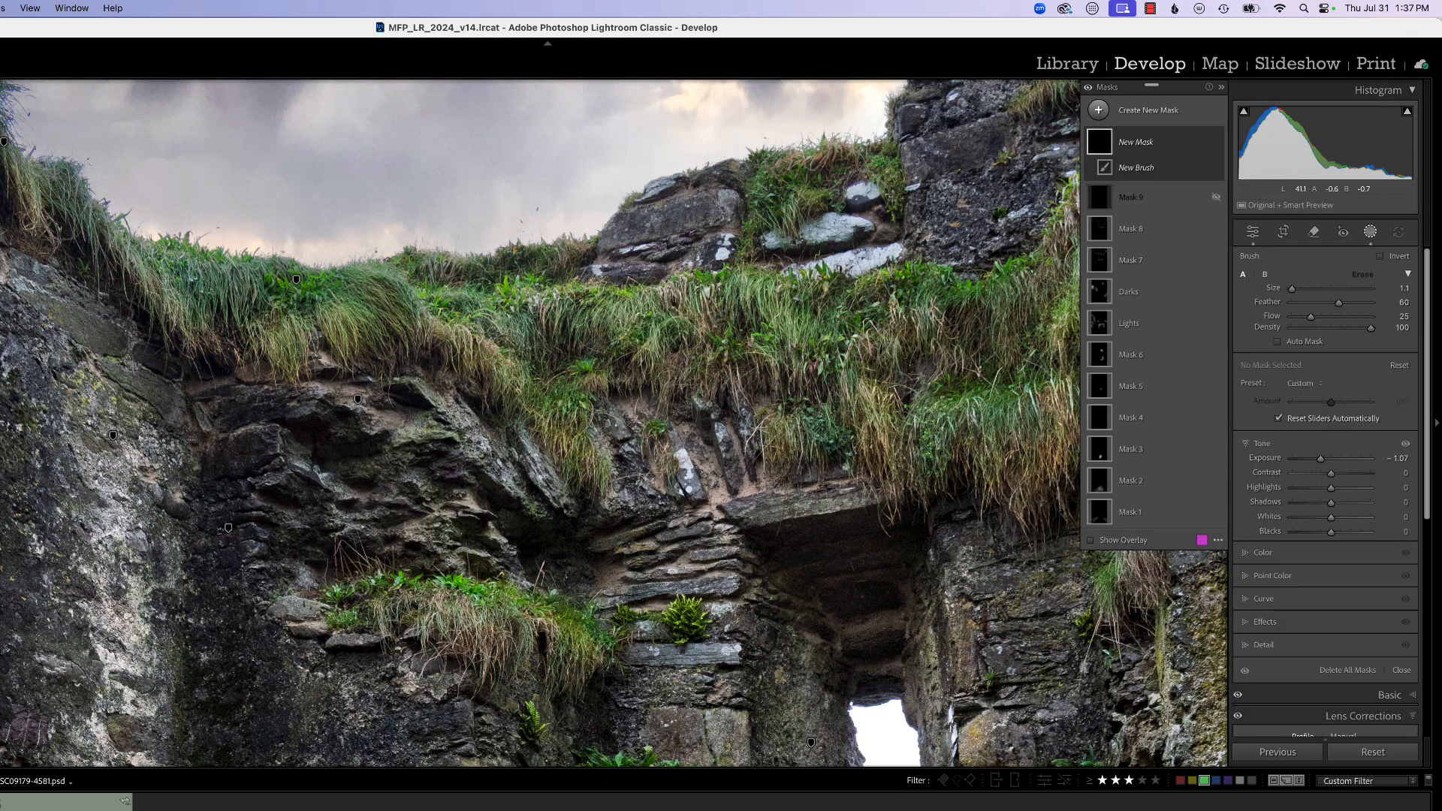
{"action": "left_click_drag", "start_coordinate": [245, 510], "coordinate": [311, 488]}
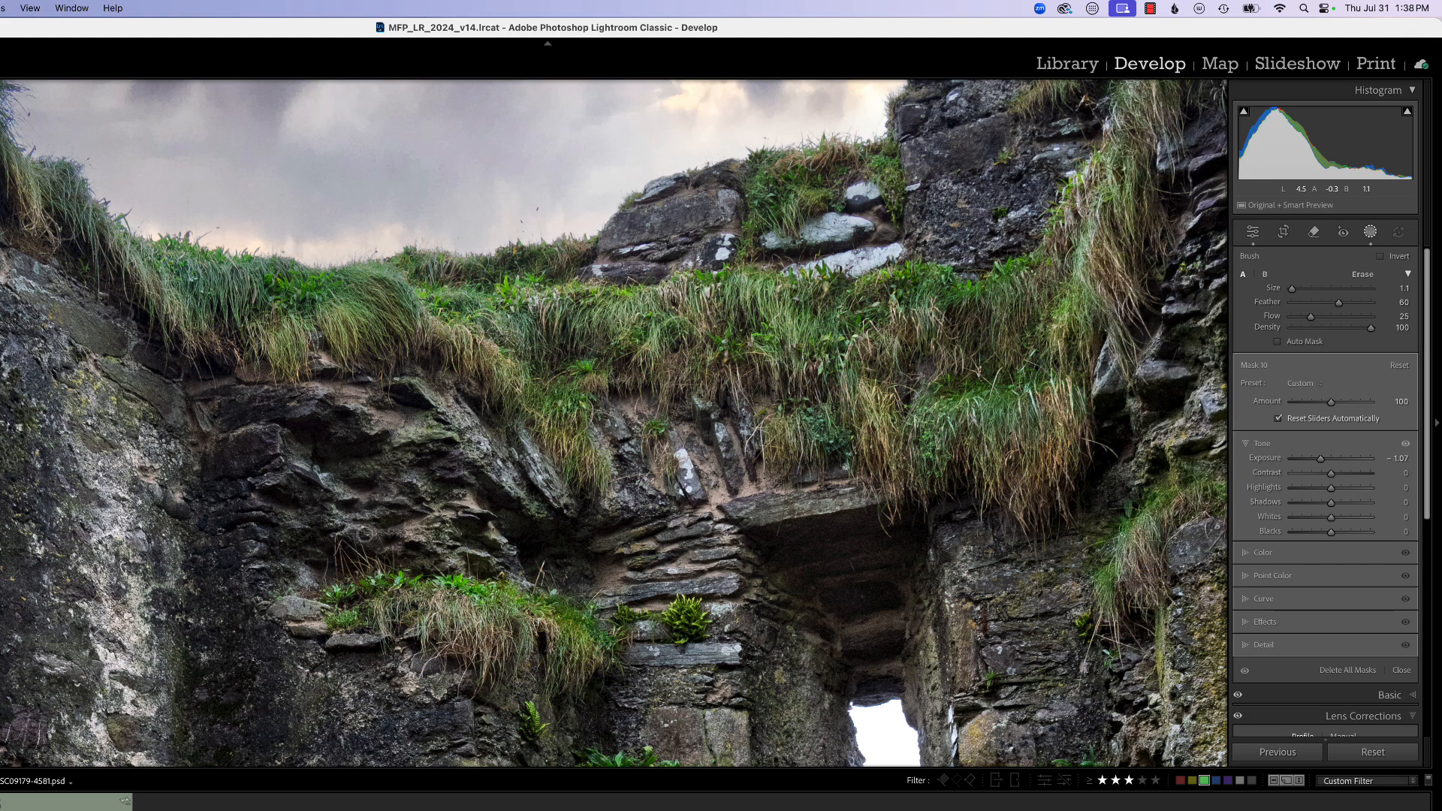
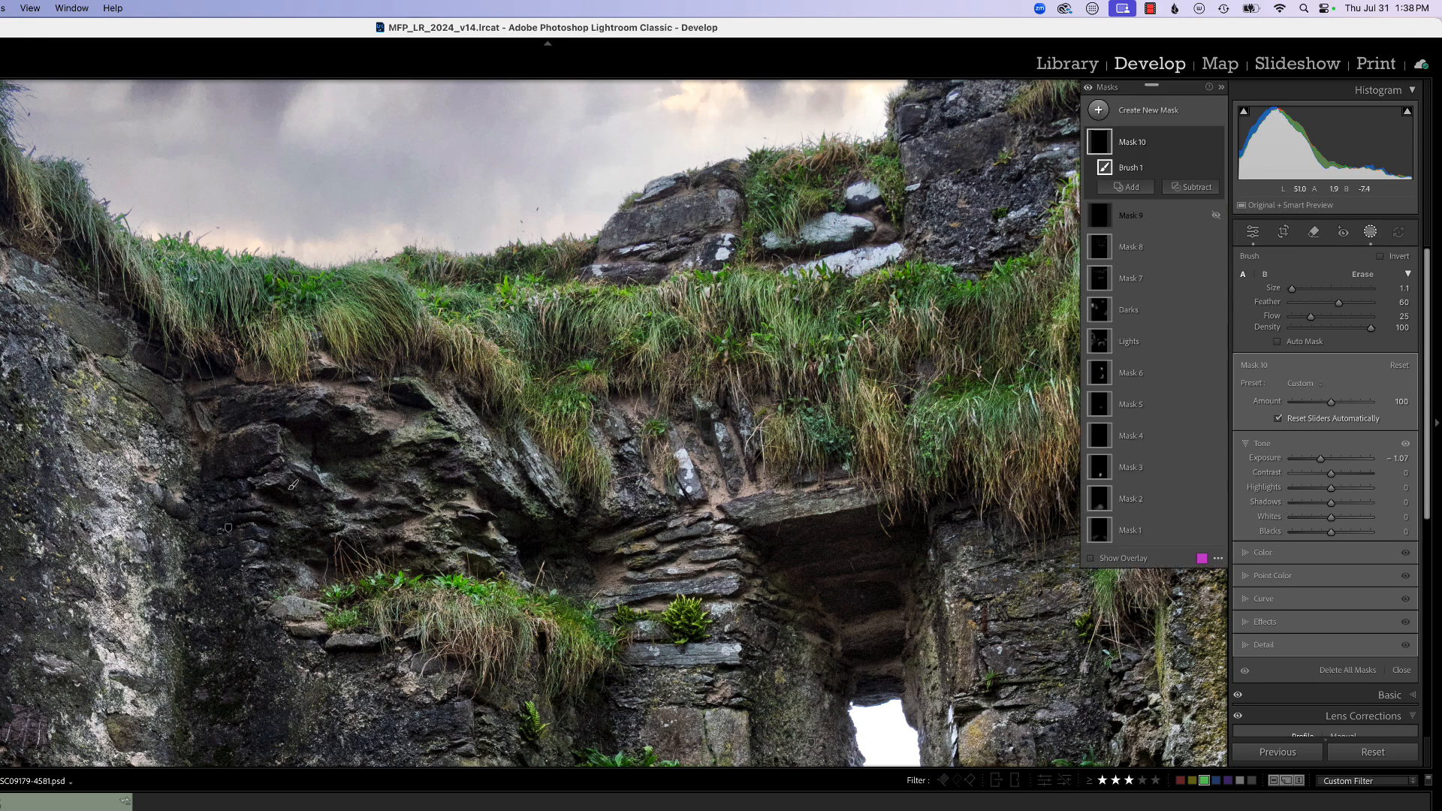
Reselect Mask 9 and set the brush size to 3.0 for brightening the rocks under the hanging grass on the right wall
{"action": "left_click_drag", "start_coordinate": [860, 497], "coordinate": [331, 583]}
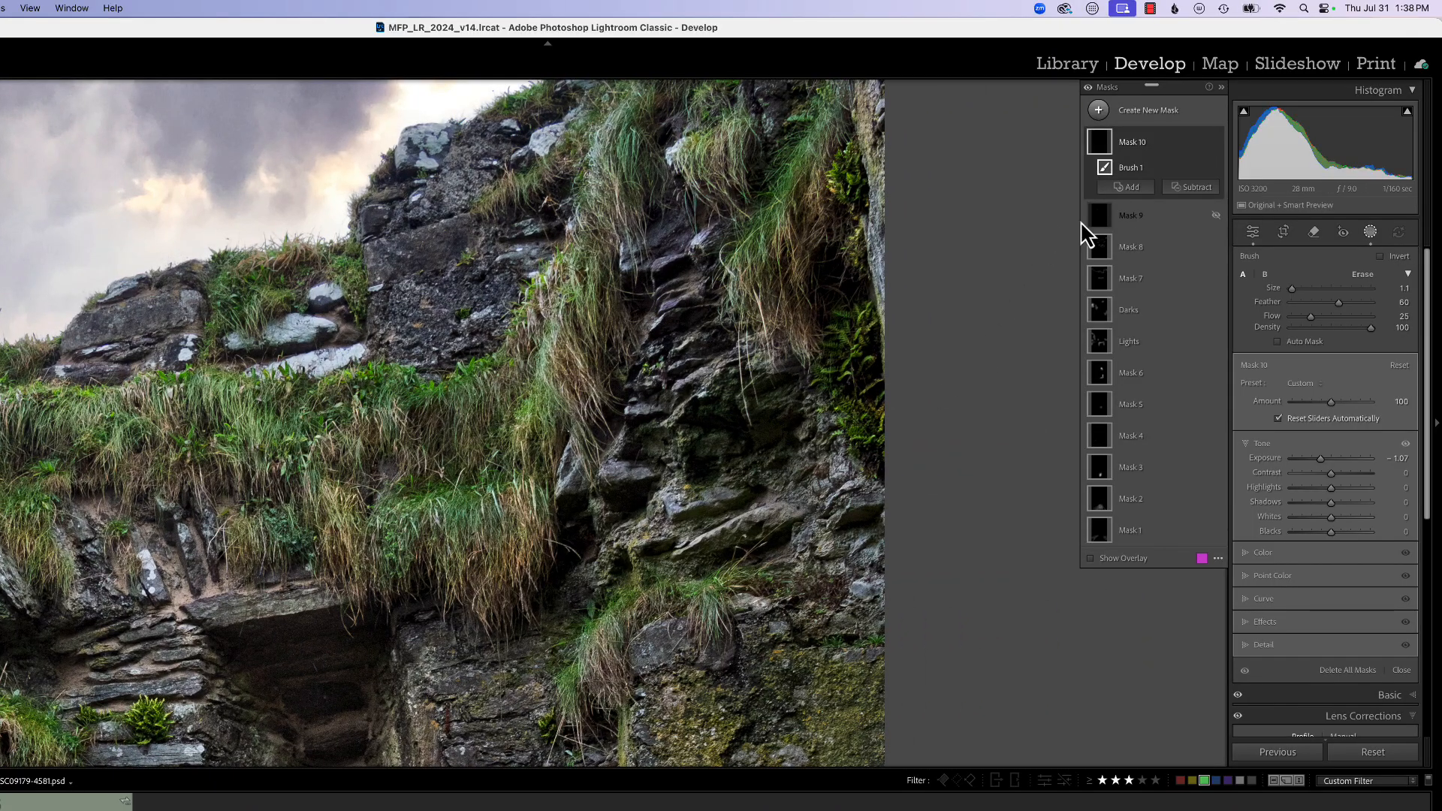
{"action": "left_click", "coordinate": [1101, 220]}
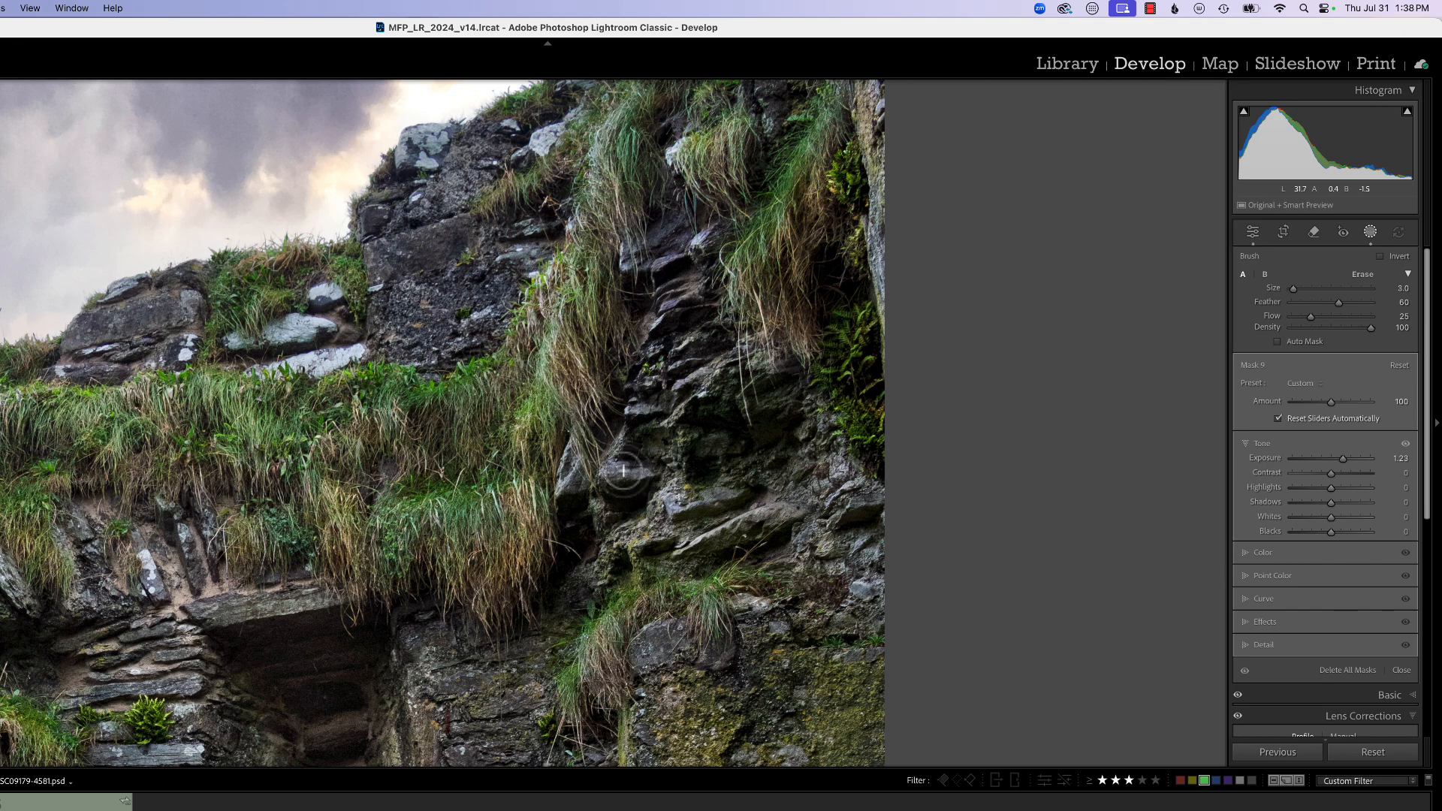
{"action": "key", "text": "bracketright"}
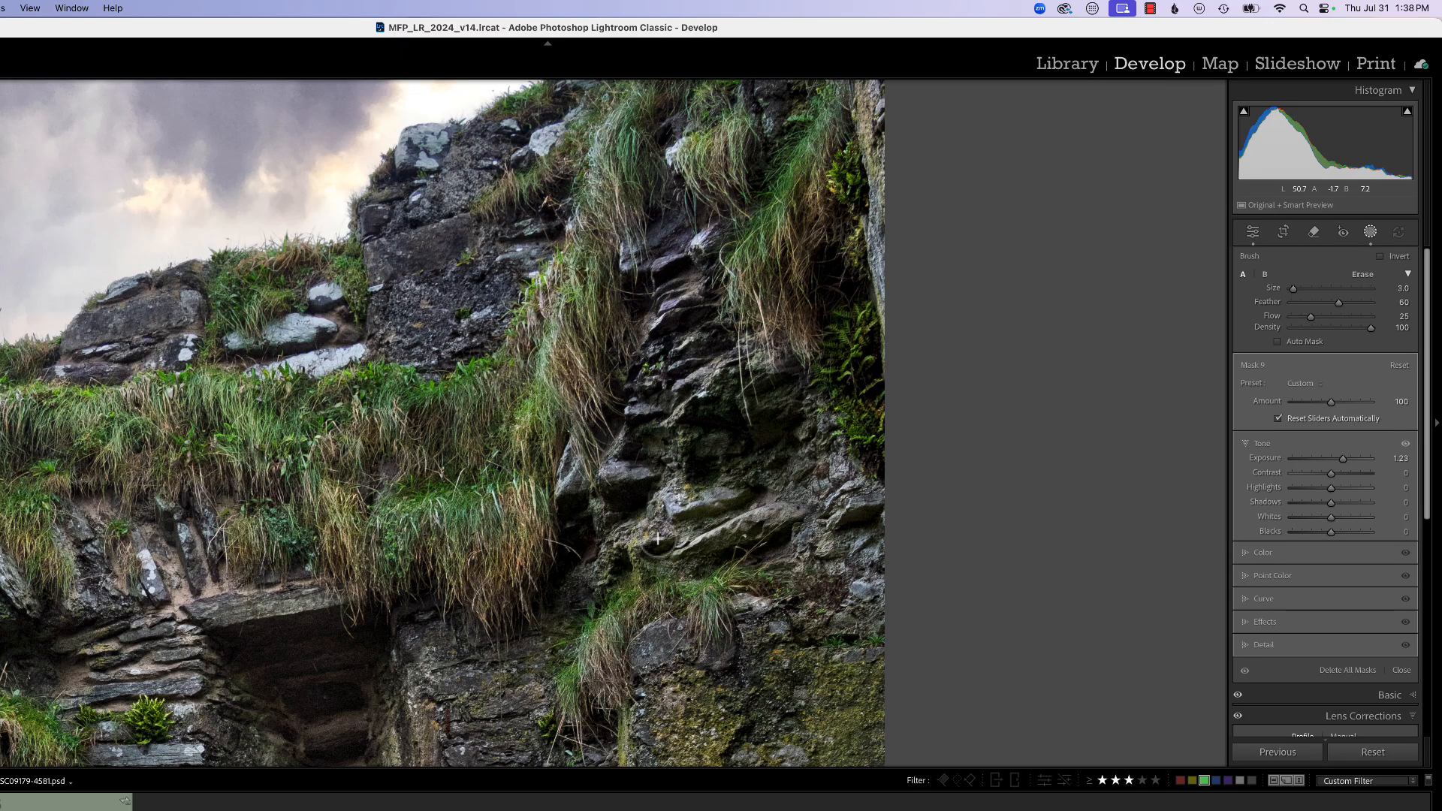
Compare the right wall's rocks with Mask 9 off and on, and view the whole photo
{"action": "mouse_move", "coordinate": [1127, 175]}
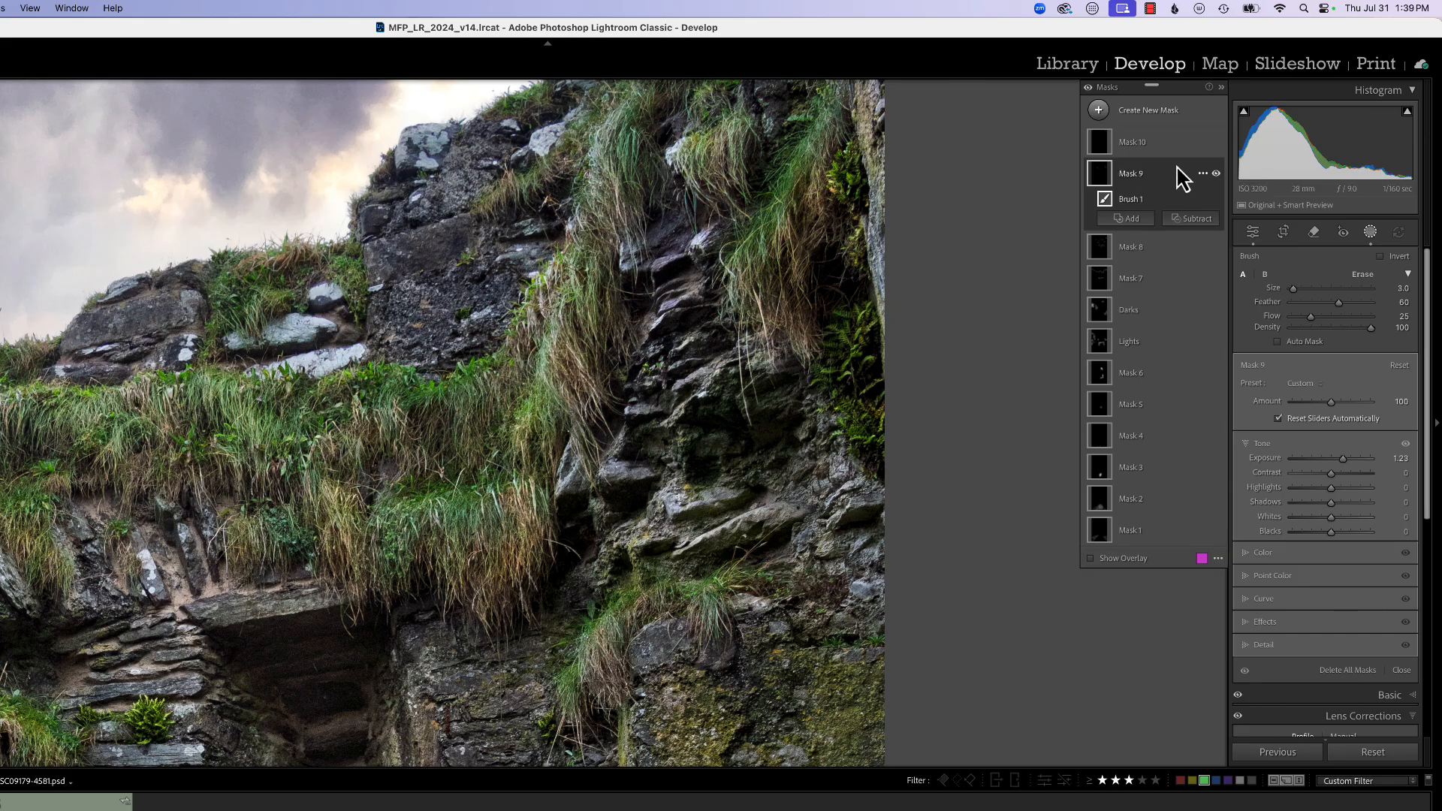
{"action": "left_click", "coordinate": [1216, 175]}
{"action": "left_click", "coordinate": [1216, 174]}
{"action": "left_click", "coordinate": [1216, 174]}
{"action": "left_click", "coordinate": [1216, 174]}
{"action": "key", "text": "z"}
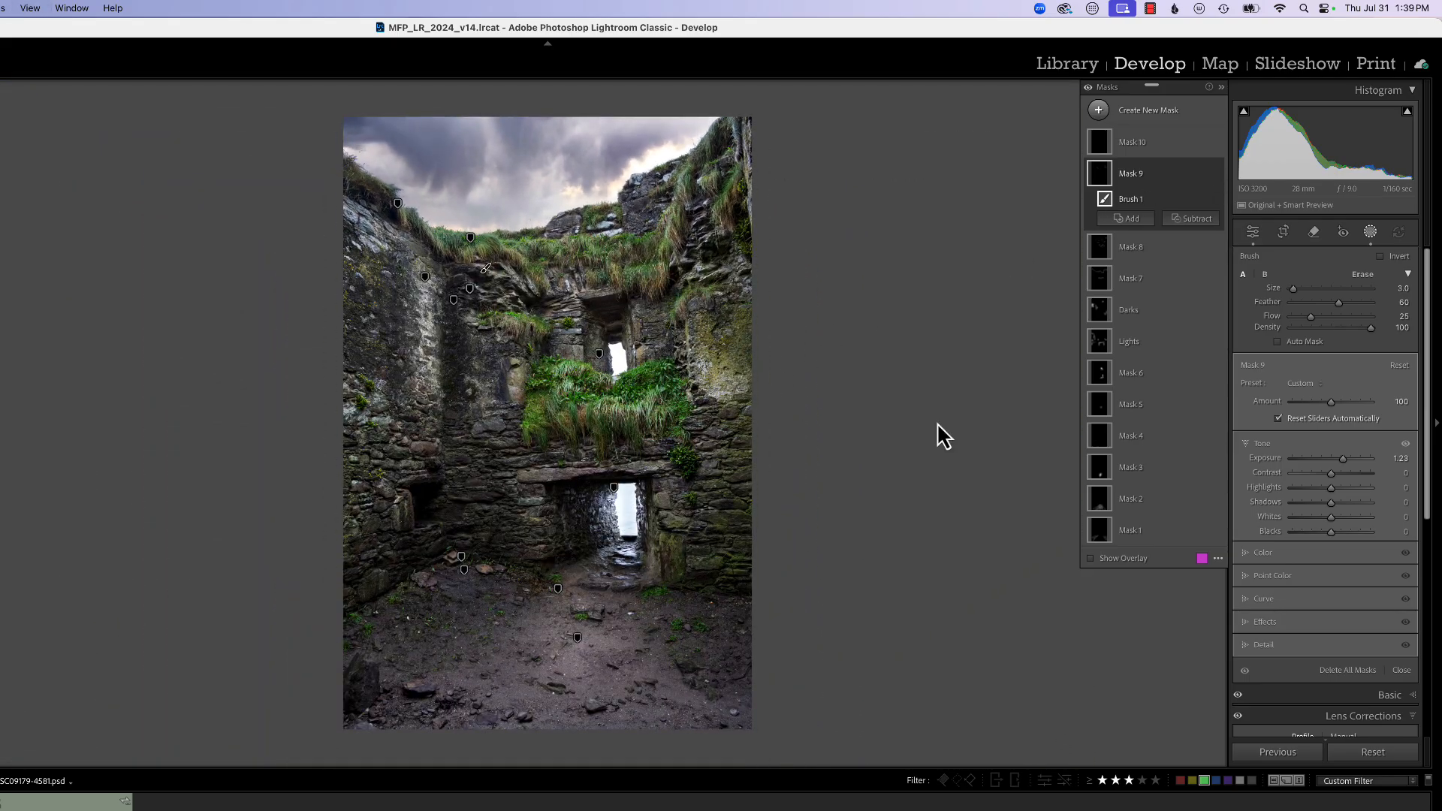
Create a new brush mask with exposure 0.76 and flow 25, and brush the stones beside the dark niche in the left wall
{"action": "left_click", "coordinate": [1099, 111]}
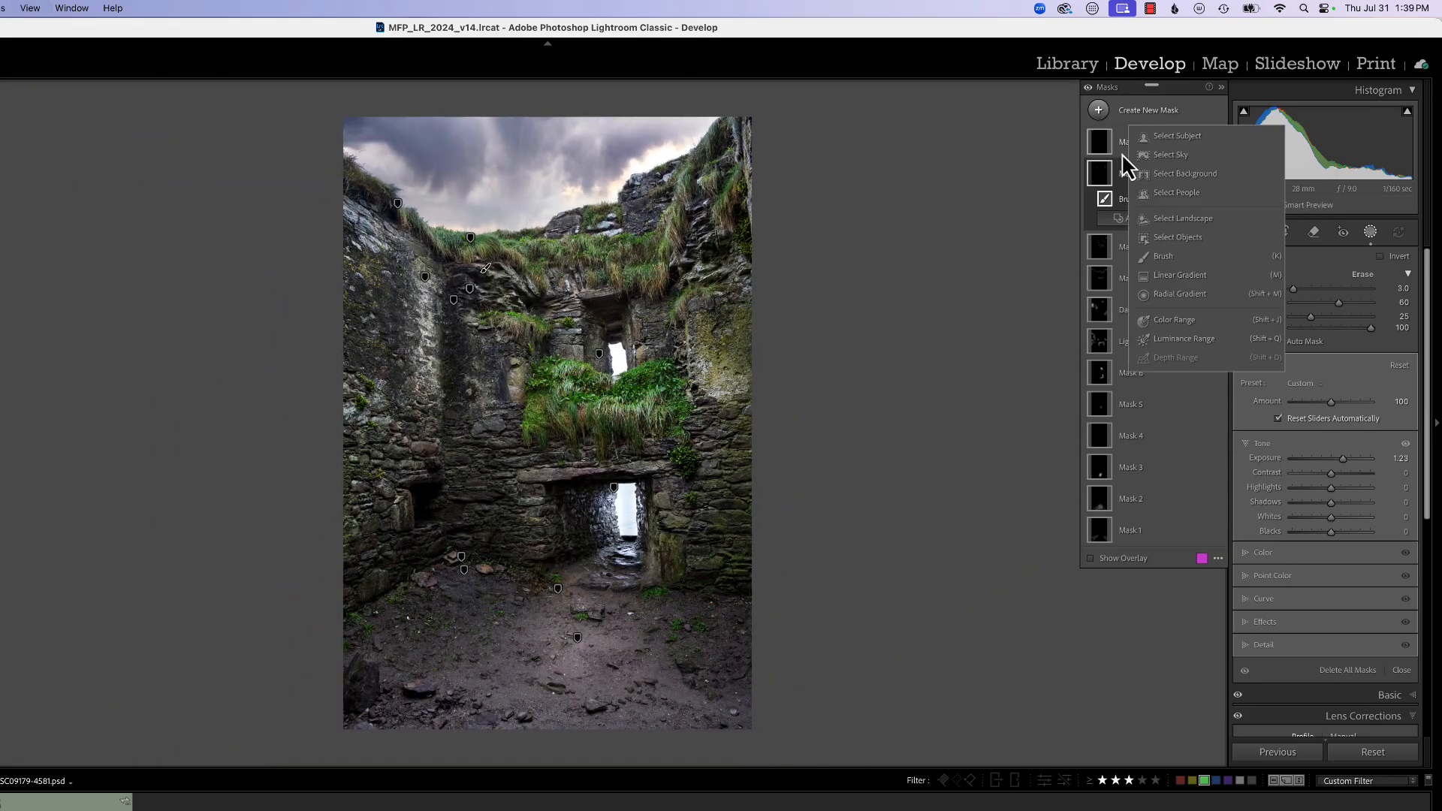
{"action": "left_click", "coordinate": [1167, 287]}
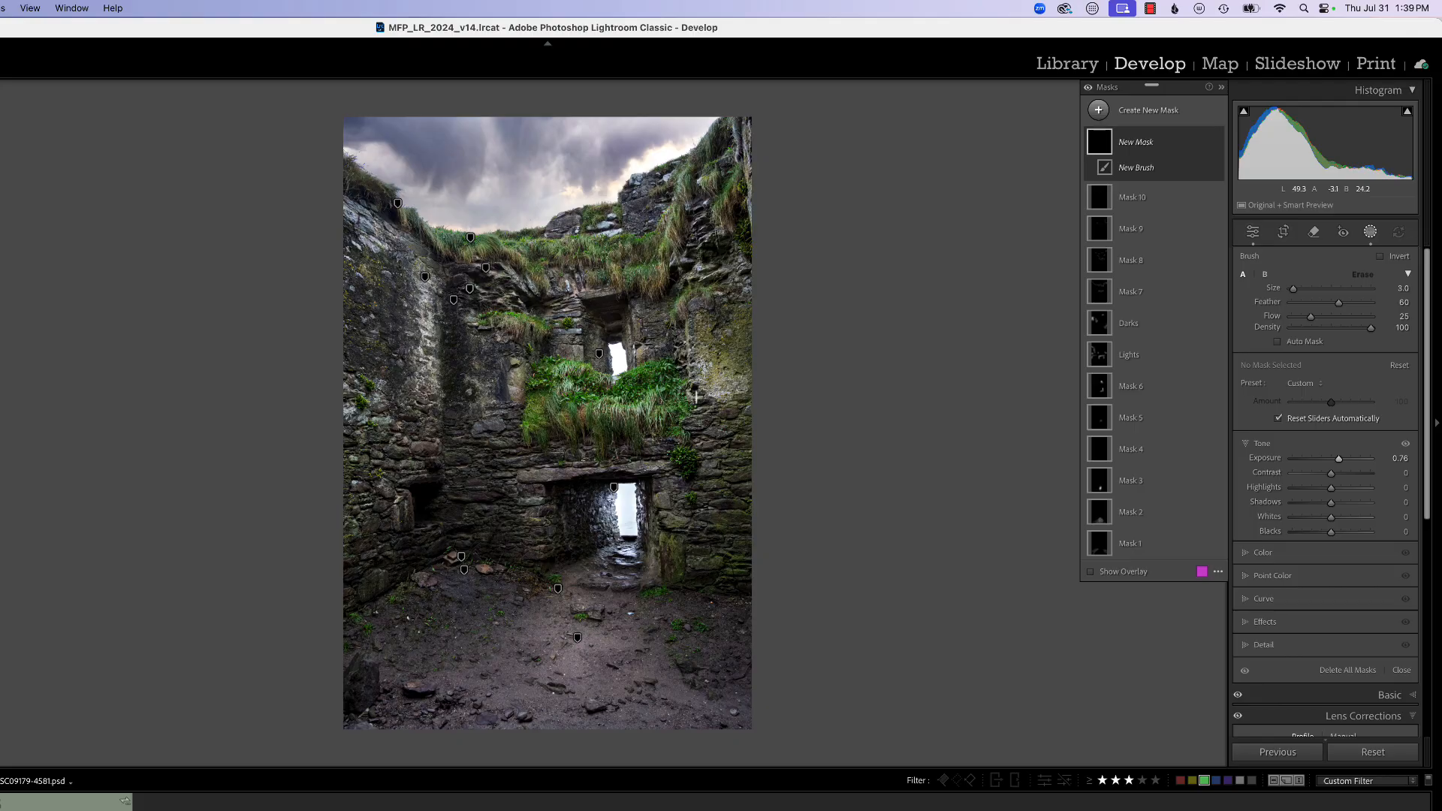
{"action": "key", "text": "h"}
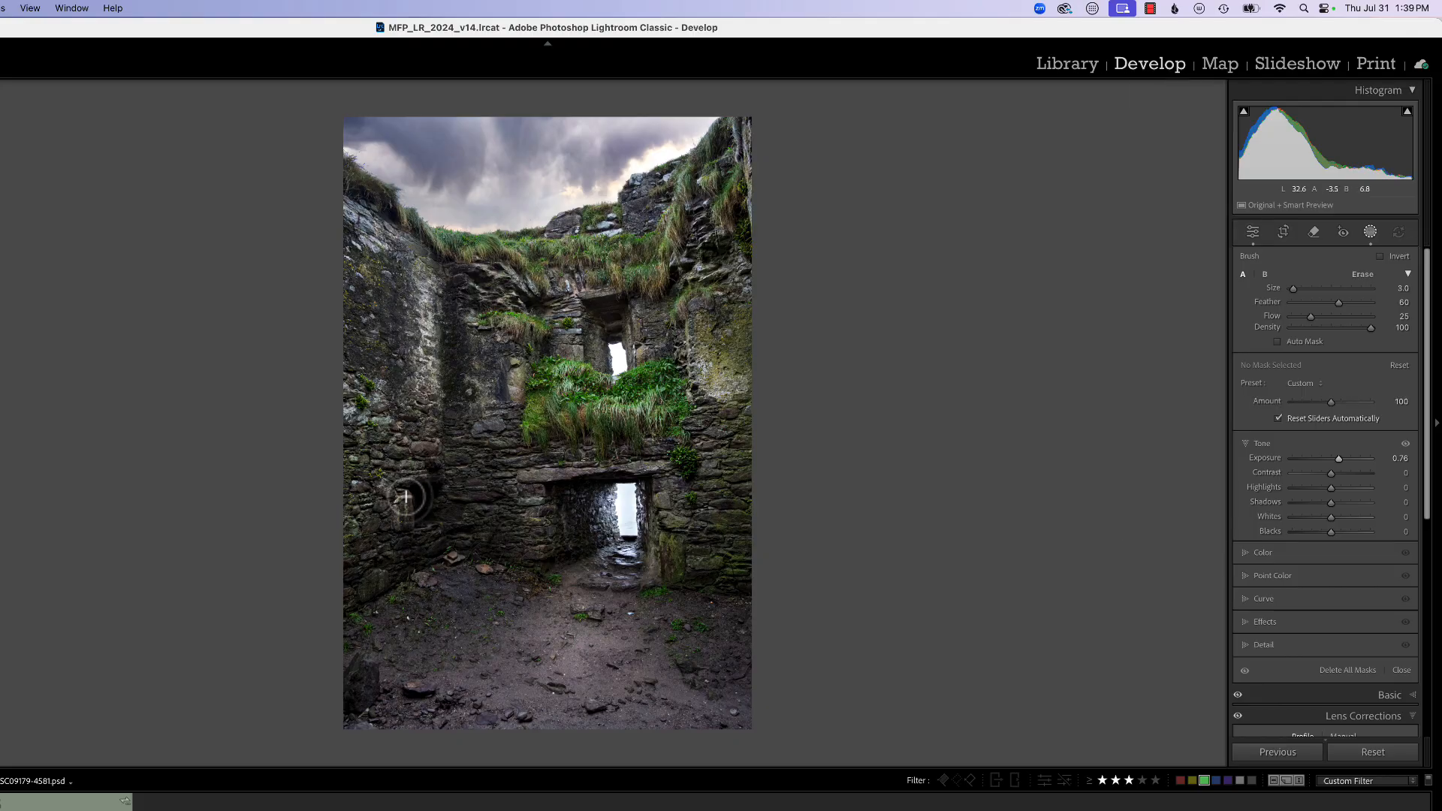
{"action": "left_click", "coordinate": [405, 498]}
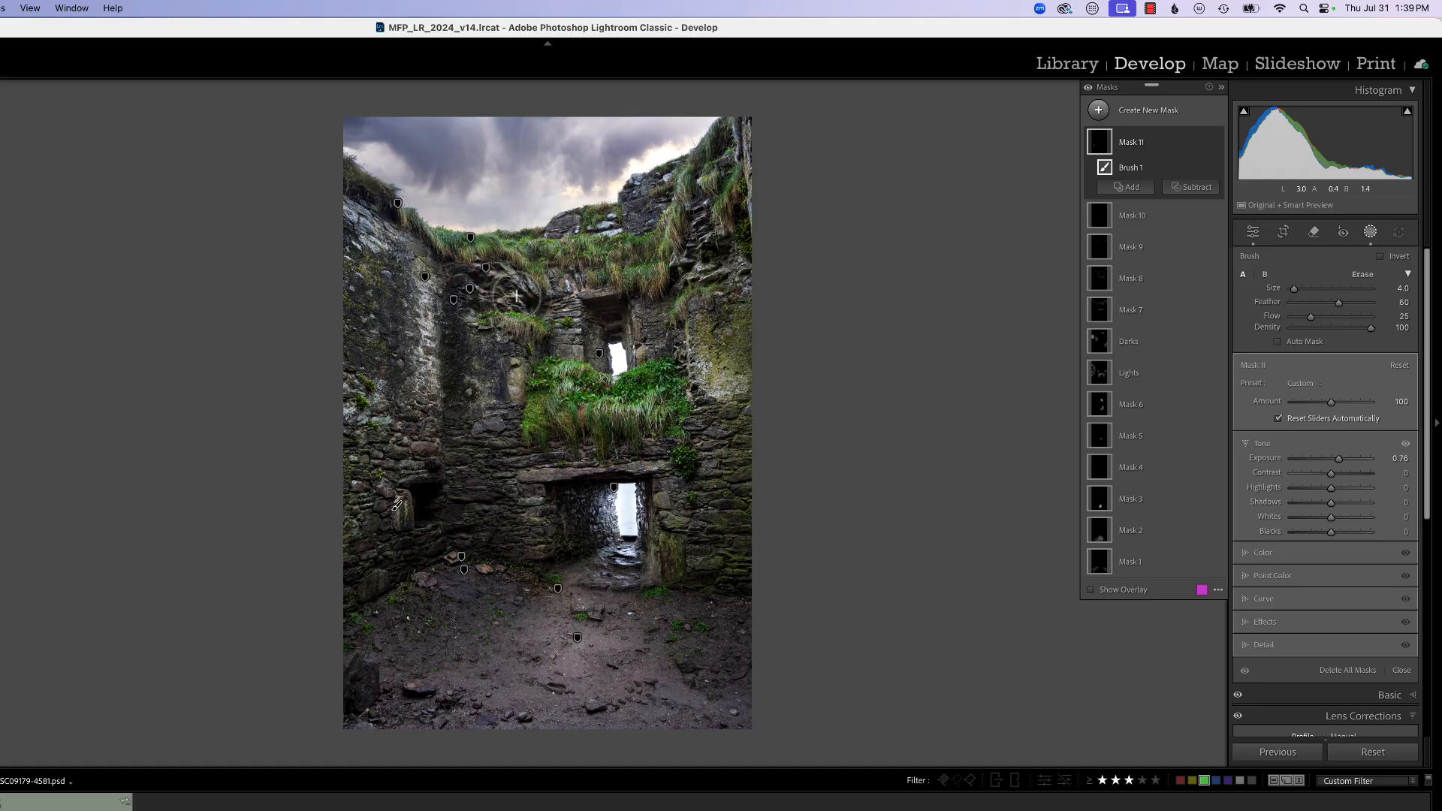
{"action": "mouse_move", "coordinate": [405, 515]}
{"action": "left_mouse_down"}
{"action": "mouse_move", "coordinate": [427, 446]}
{"action": "mouse_move", "coordinate": [410, 467]}
{"action": "mouse_move", "coordinate": [390, 447]}
{"action": "mouse_move", "coordinate": [383, 481]}
{"action": "mouse_move", "coordinate": [351, 495]}
{"action": "mouse_move", "coordinate": [368, 497]}
{"action": "mouse_move", "coordinate": [352, 512]}
{"action": "mouse_move", "coordinate": [420, 513]}
{"action": "left_mouse_up"}
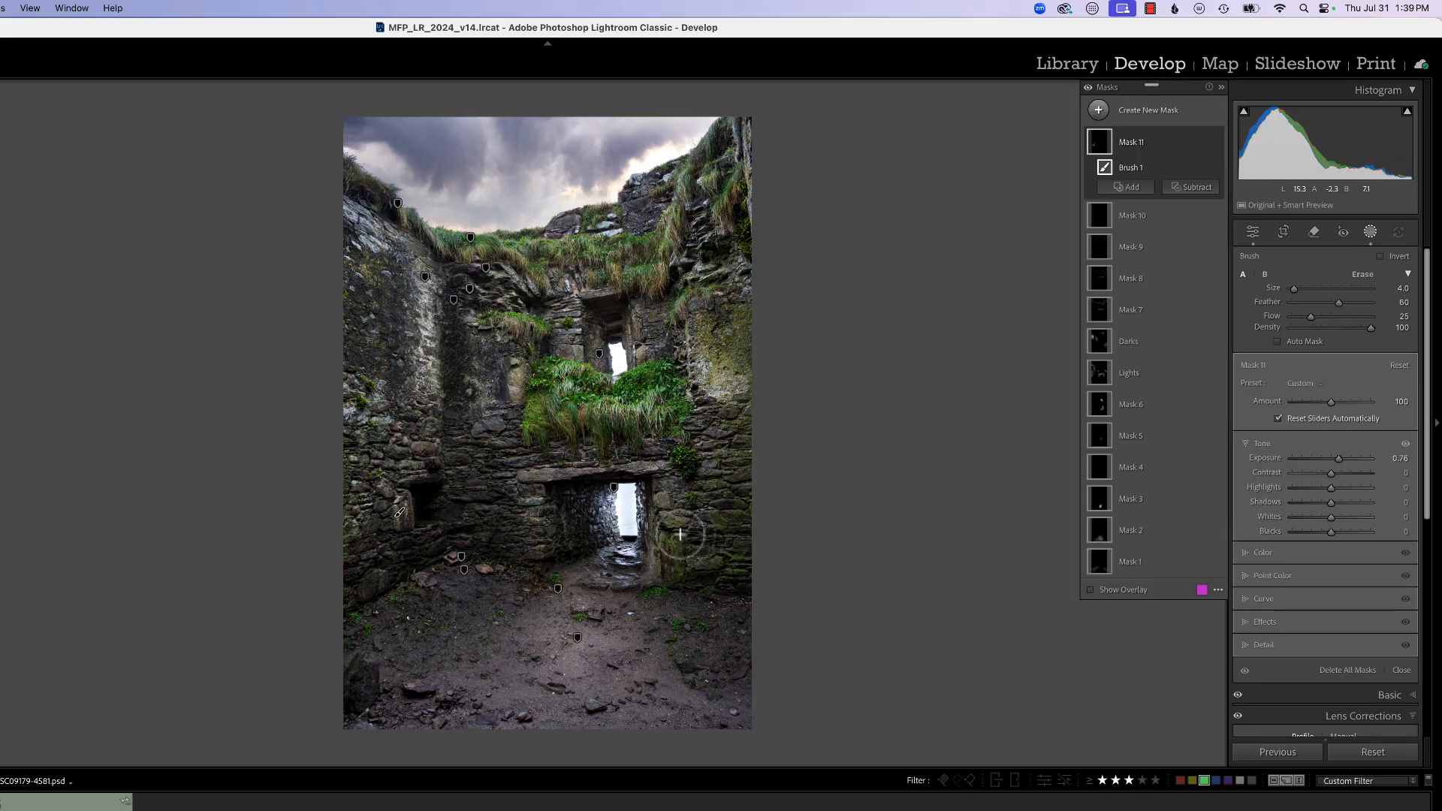
Add Mask 11 strokes to the right wall and the stonework around the lower window, enlarging the brush to size 6.0
{"action": "mouse_move", "coordinate": [721, 583]}
{"action": "left_mouse_down"}
{"action": "mouse_move", "coordinate": [737, 563]}
{"action": "mouse_move", "coordinate": [692, 560]}
{"action": "mouse_move", "coordinate": [699, 541]}
{"action": "left_mouse_up"}
{"action": "mouse_move", "coordinate": [709, 475]}
{"action": "left_mouse_down"}
{"action": "mouse_move", "coordinate": [716, 425]}
{"action": "mouse_move", "coordinate": [694, 491]}
{"action": "mouse_move", "coordinate": [668, 489]}
{"action": "mouse_move", "coordinate": [672, 567]}
{"action": "mouse_move", "coordinate": [674, 530]}
{"action": "mouse_move", "coordinate": [667, 555]}
{"action": "mouse_move", "coordinate": [708, 508]}
{"action": "mouse_move", "coordinate": [677, 492]}
{"action": "mouse_move", "coordinate": [724, 469]}
{"action": "mouse_move", "coordinate": [703, 439]}
{"action": "left_mouse_up"}
{"action": "scroll", "coordinate": [720, 432], "scroll_direction": "up", "scroll_amount": 2}
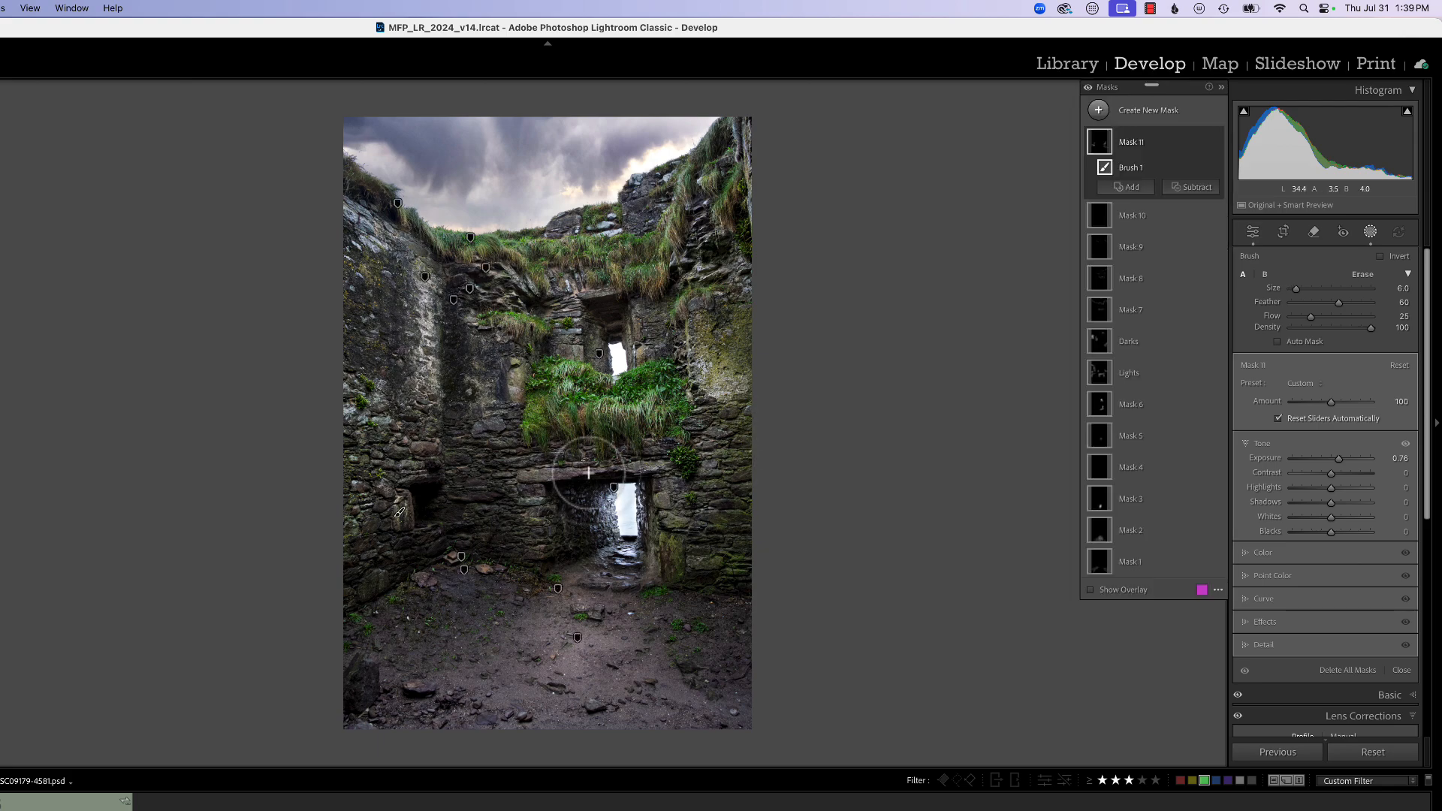
{"action": "left_click", "coordinate": [549, 477]}
{"action": "mouse_move", "coordinate": [526, 511]}
{"action": "left_mouse_down"}
{"action": "mouse_move", "coordinate": [515, 548]}
{"action": "mouse_move", "coordinate": [506, 485]}
{"action": "mouse_move", "coordinate": [526, 540]}
{"action": "left_mouse_up"}
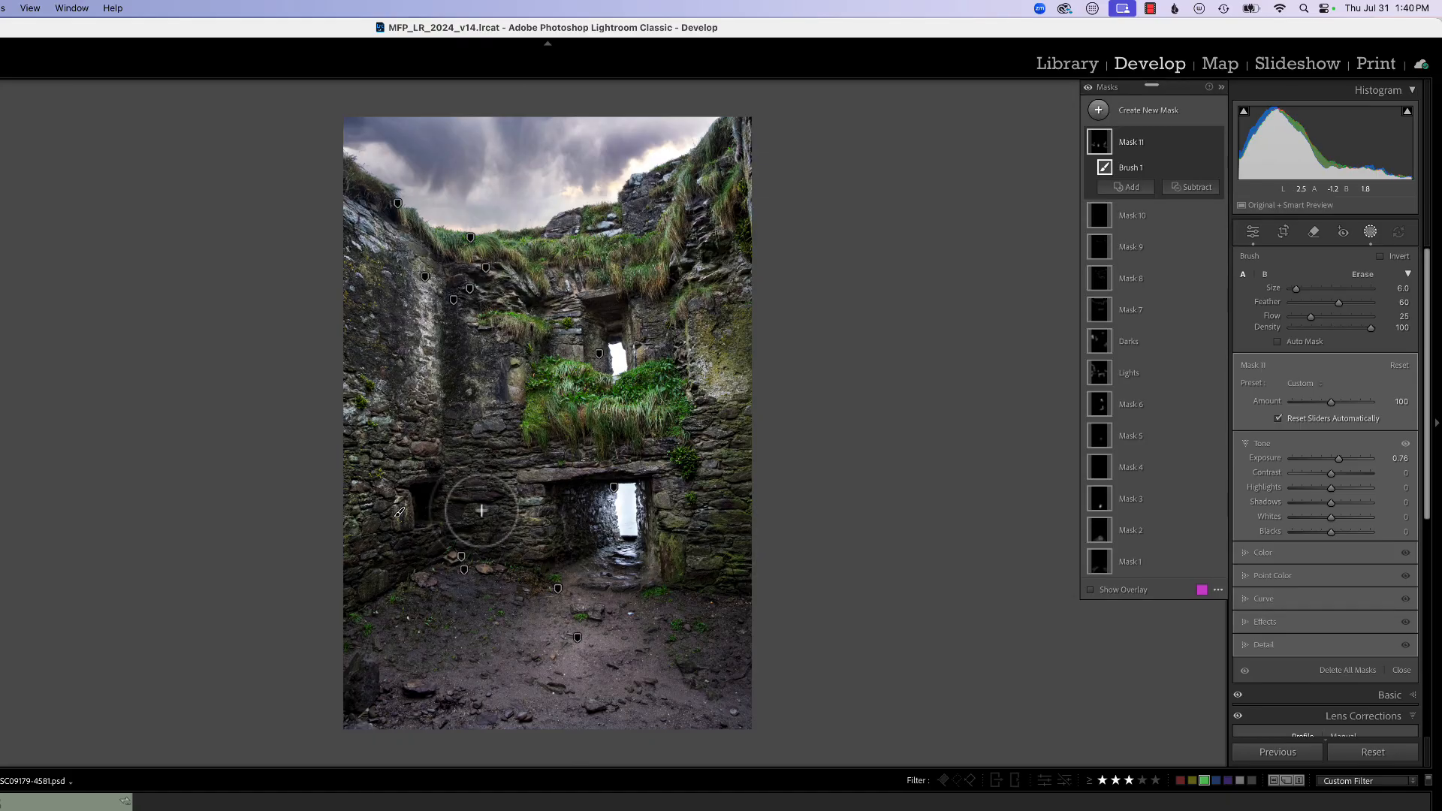
{"action": "mouse_move", "coordinate": [499, 467]}
{"action": "left_mouse_down"}
{"action": "mouse_move", "coordinate": [526, 453]}
{"action": "mouse_move", "coordinate": [489, 451]}
{"action": "mouse_move", "coordinate": [473, 426]}
{"action": "mouse_move", "coordinate": [526, 440]}
{"action": "left_mouse_up"}
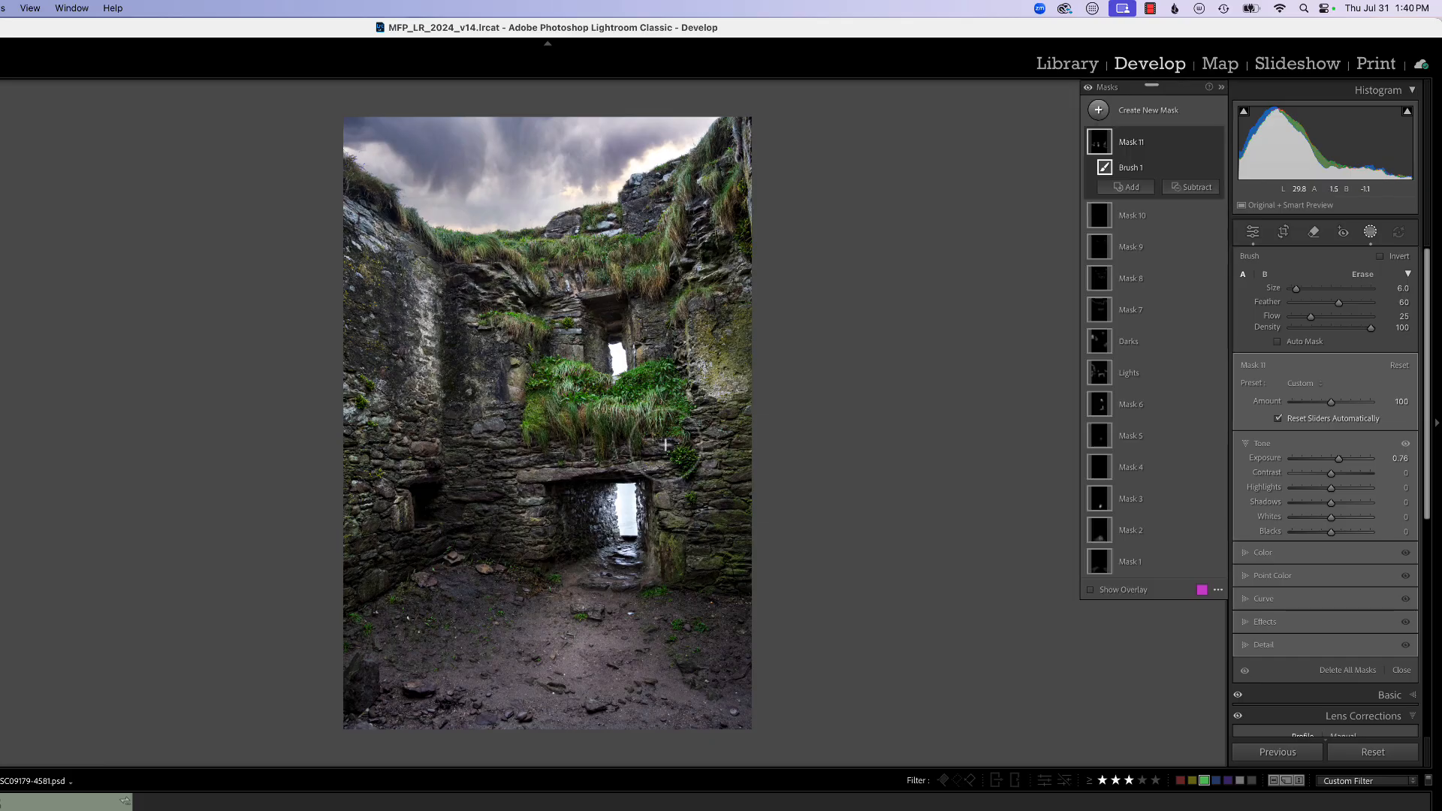
{"action": "left_click_drag", "start_coordinate": [665, 445], "coordinate": [691, 428]}
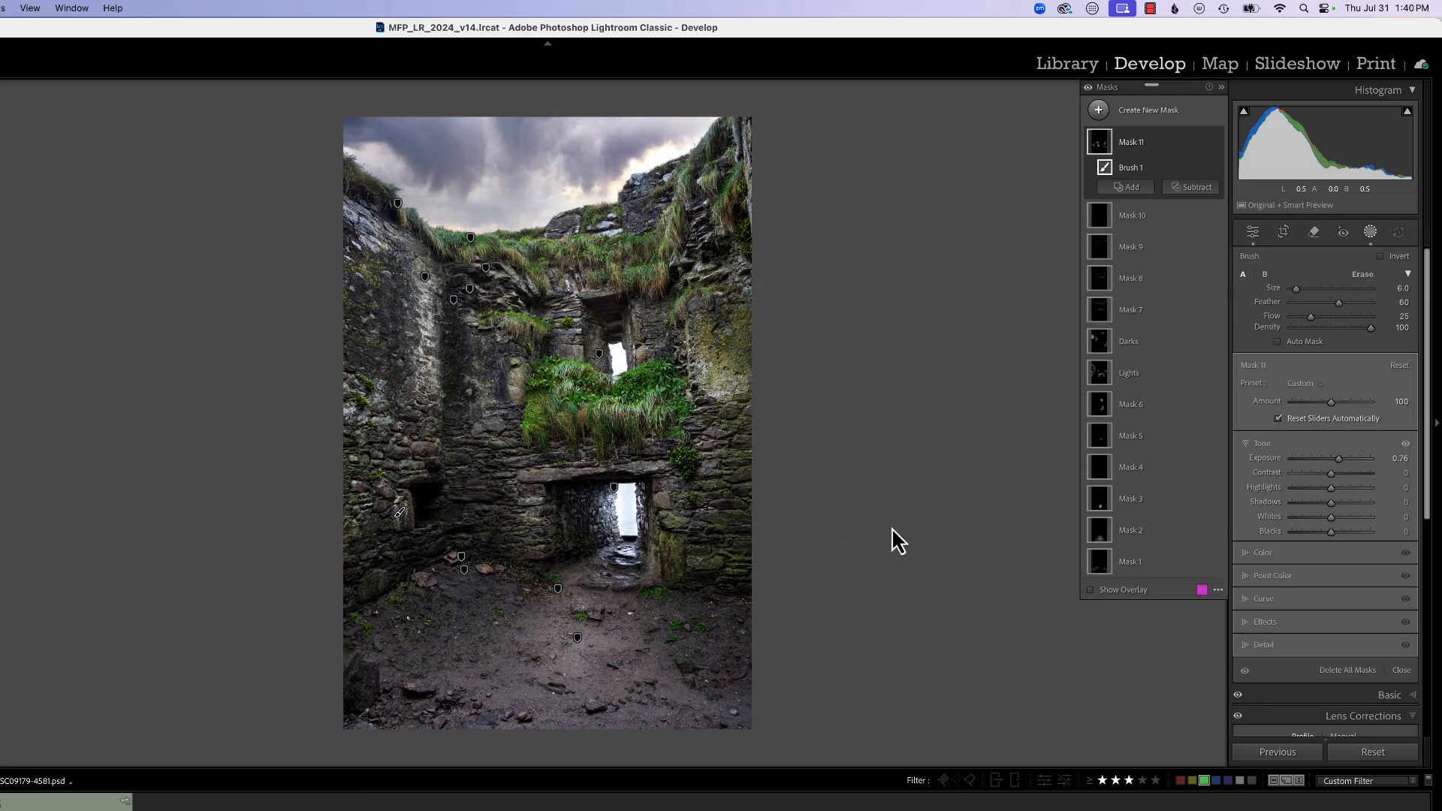
Compare the whole photo with all masks off and on
{"action": "left_click", "coordinate": [1088, 88]}
{"action": "left_click", "coordinate": [1088, 88]}
{"action": "left_click", "coordinate": [1088, 88]}
{"action": "left_click", "coordinate": [1089, 88]}
{"action": "left_click", "coordinate": [1088, 88]}
{"action": "left_click", "coordinate": [1089, 88]}
{"action": "left_click", "coordinate": [1088, 88]}
{"action": "left_click", "coordinate": [1099, 111]}
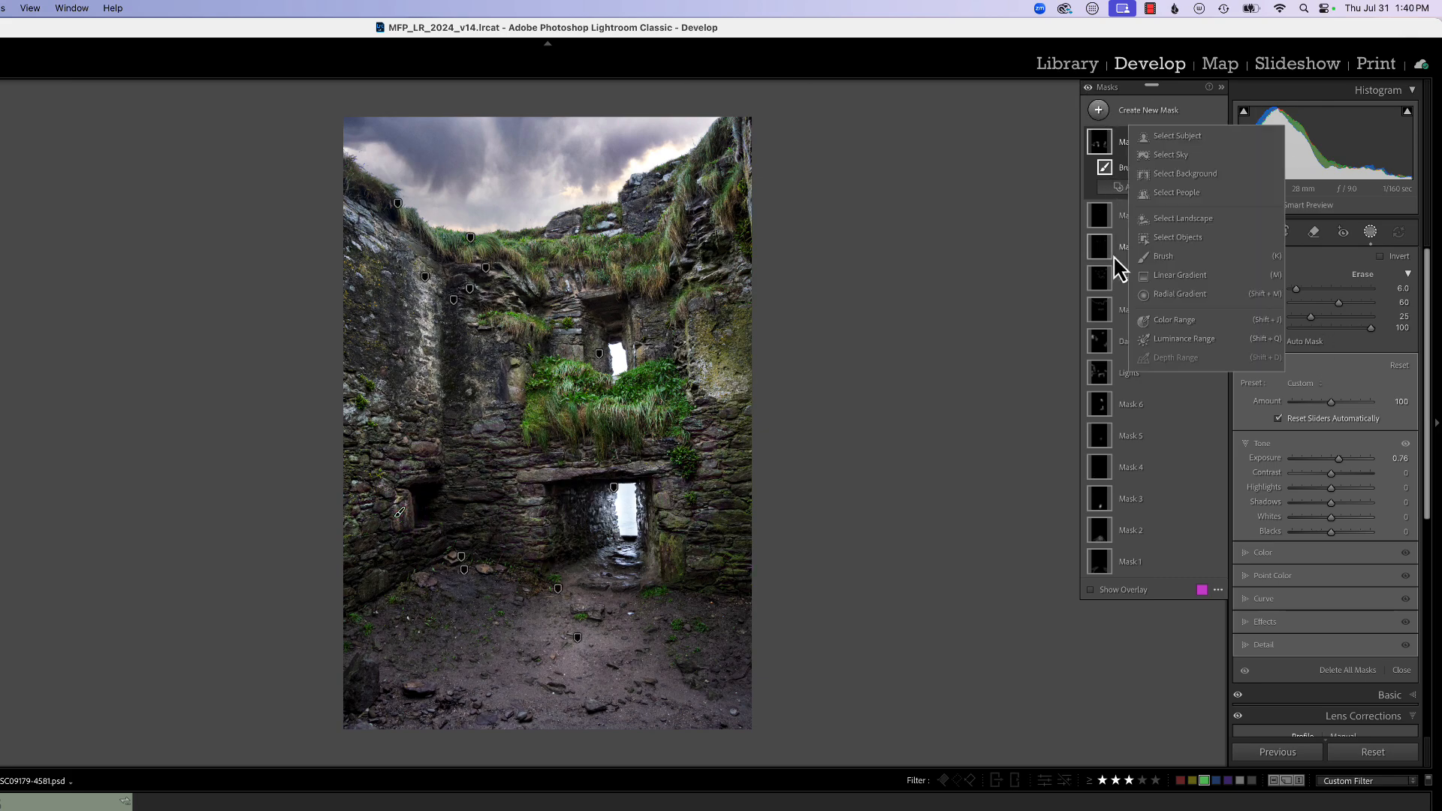
{"action": "left_click", "coordinate": [995, 574]}
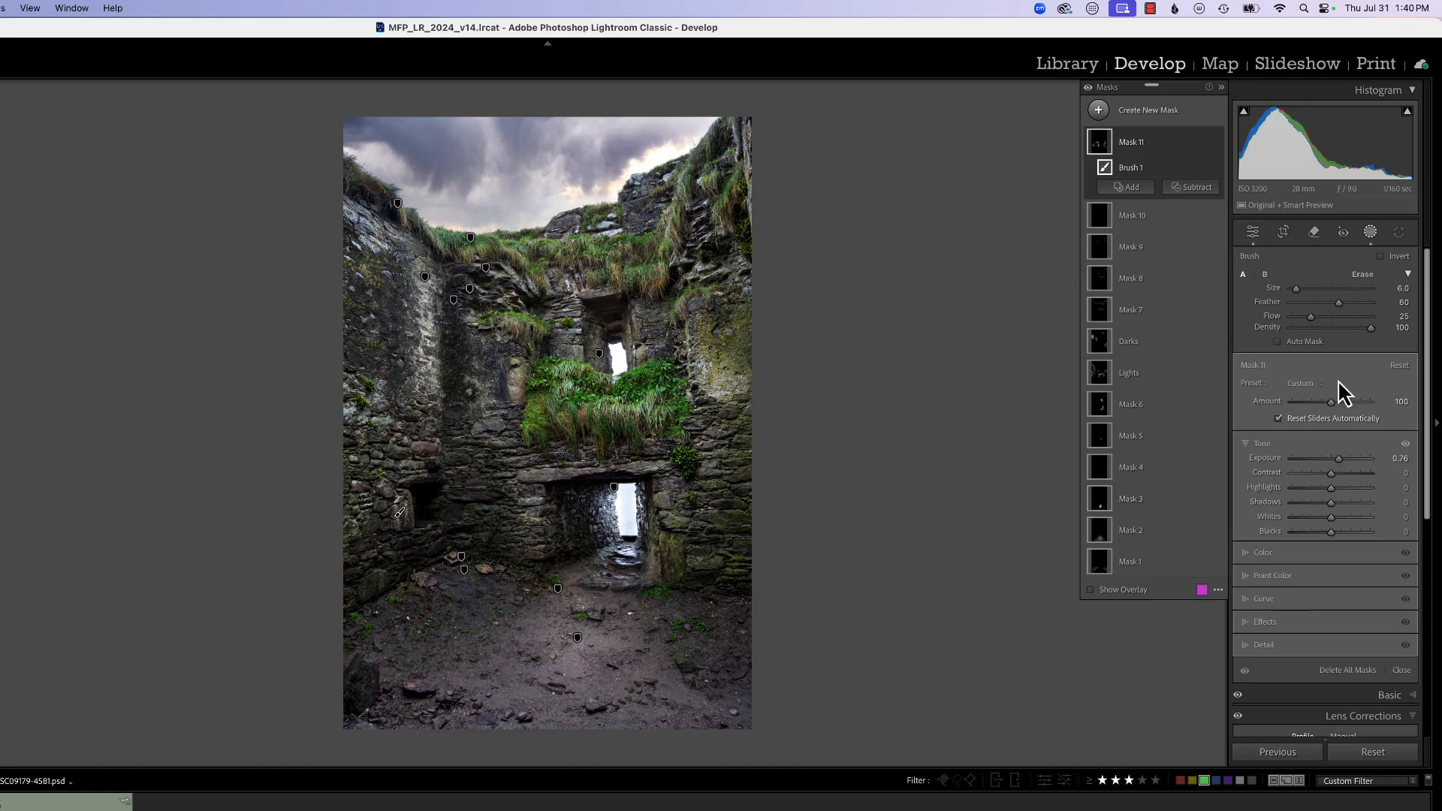
{"action": "left_click", "coordinate": [1370, 233]}
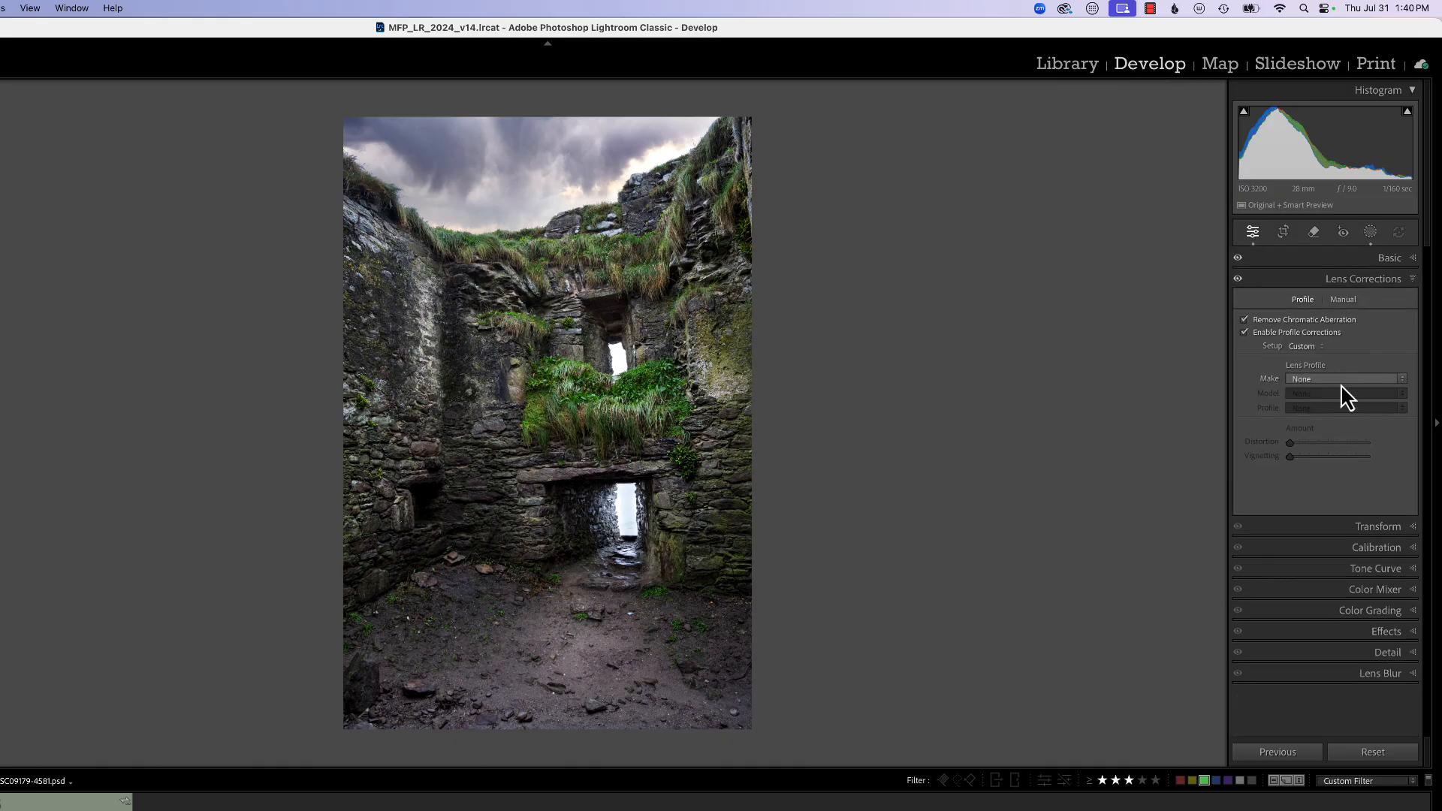
{"action": "left_click", "coordinate": [1371, 232]}
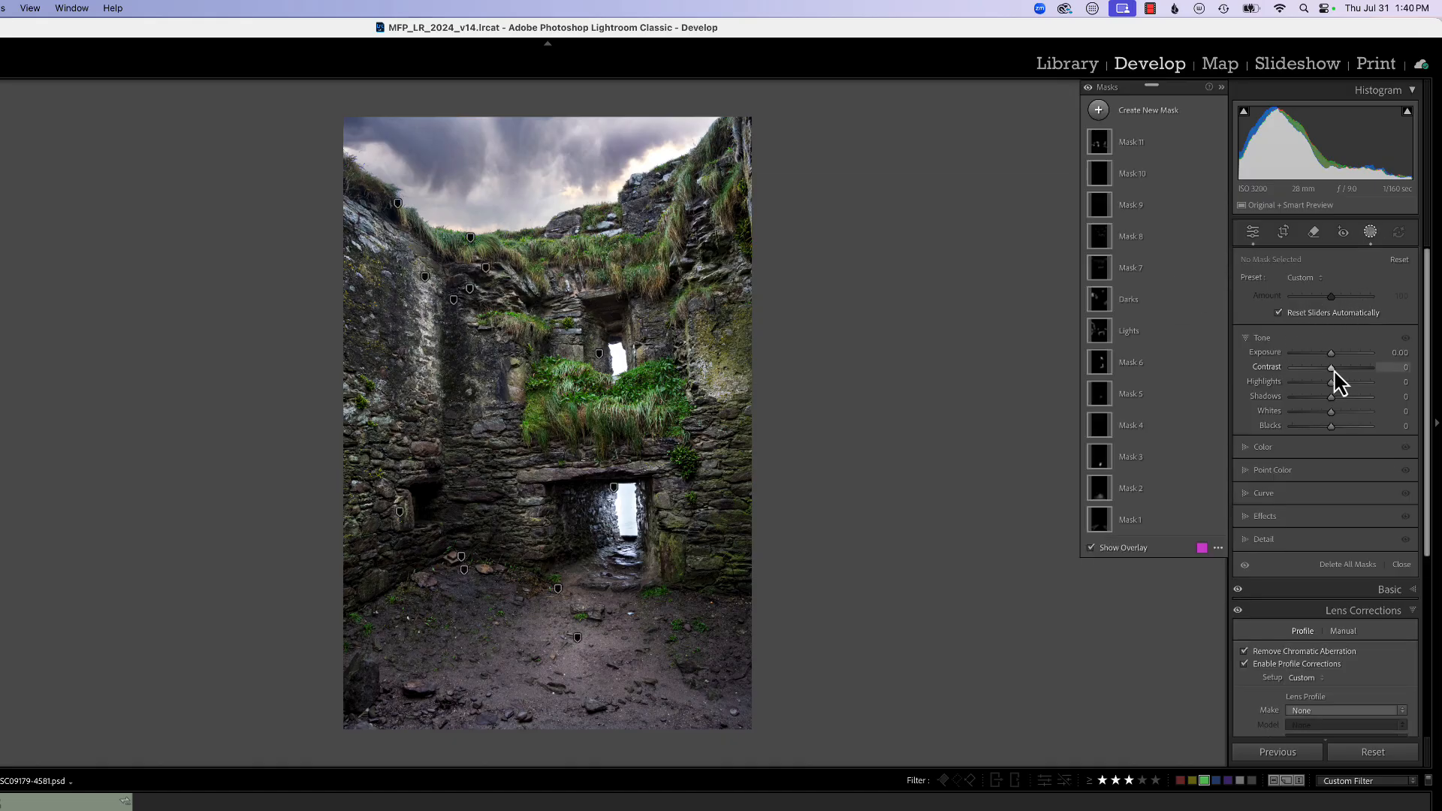
Leave masking and try a global Contrast adjustment on the whole photo, resetting it to 0
{"action": "scroll", "coordinate": [1368, 248], "scroll_direction": "down", "scroll_amount": 1}
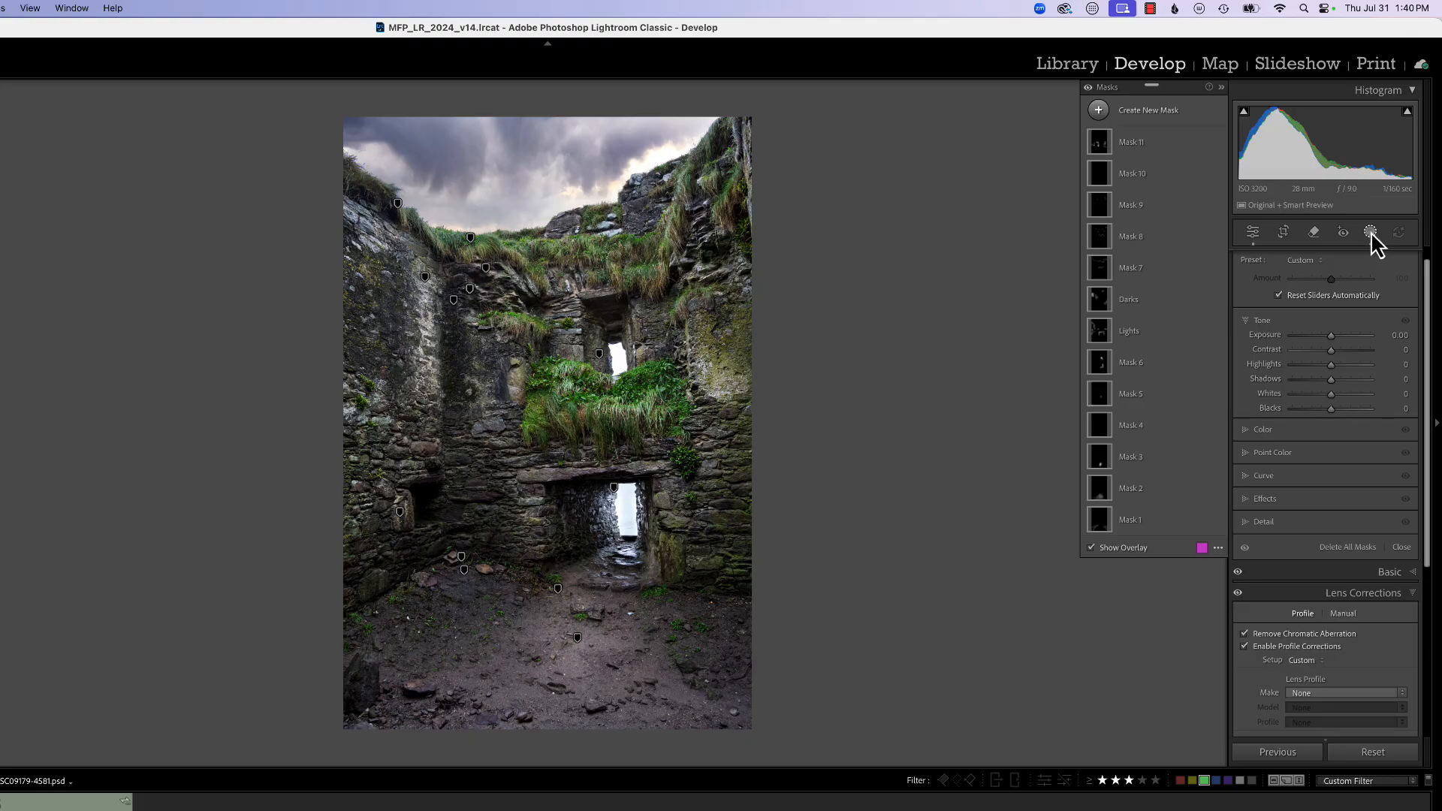
{"action": "left_click", "coordinate": [1370, 233]}
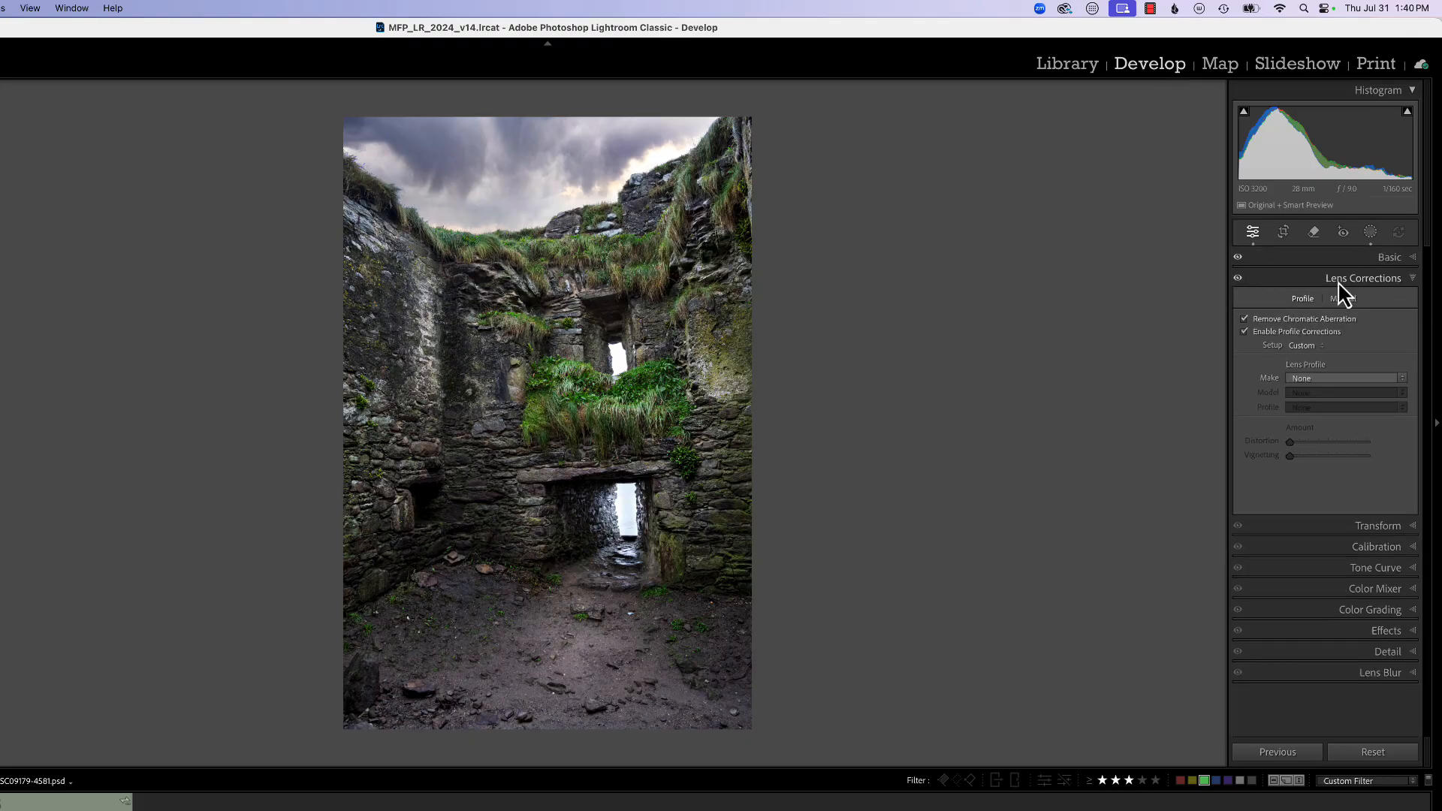
{"action": "left_click", "coordinate": [1280, 263]}
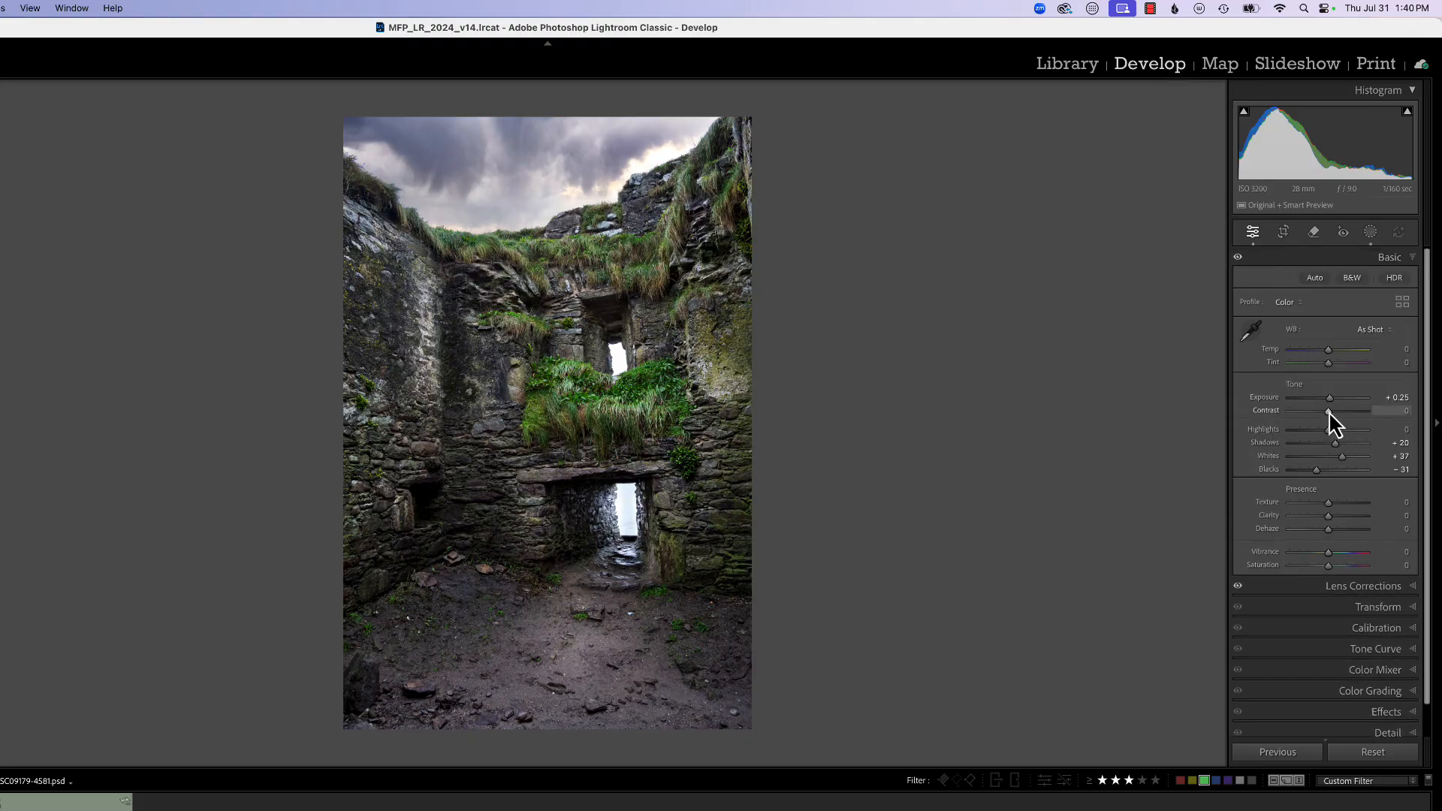
{"action": "mouse_move", "coordinate": [1340, 412]}
{"action": "left_mouse_down"}
{"action": "mouse_move", "coordinate": [1324, 425]}
{"action": "mouse_move", "coordinate": [1334, 418]}
{"action": "left_mouse_up"}
{"action": "double_click", "coordinate": [1330, 417]}
Shape the photo's tone curve with added points, lifting highlights from input 170 to output 191 and midtones from 106 to 116, and anchoring the shadows
{"action": "left_click", "coordinate": [1362, 651]}
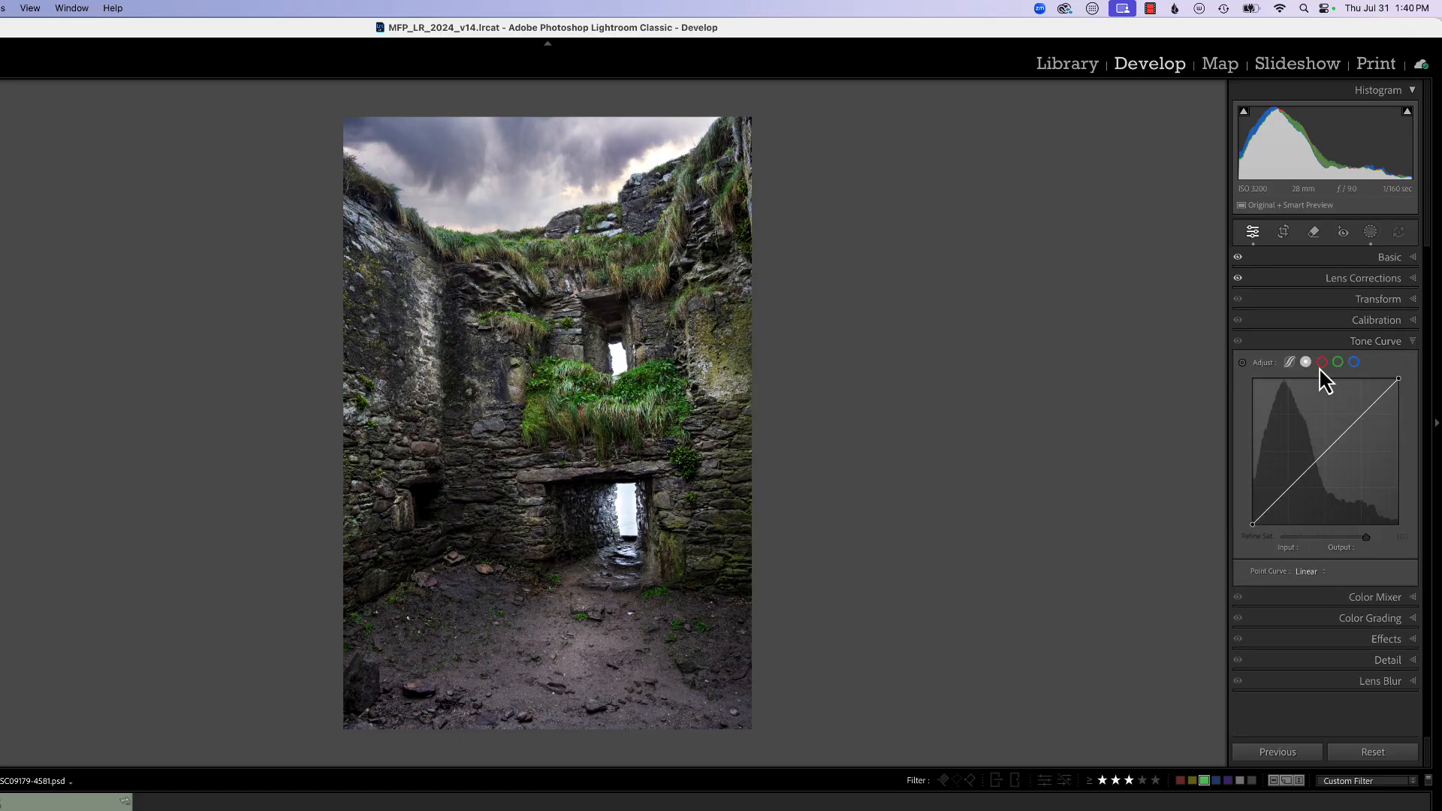
{"action": "left_click", "coordinate": [1301, 478]}
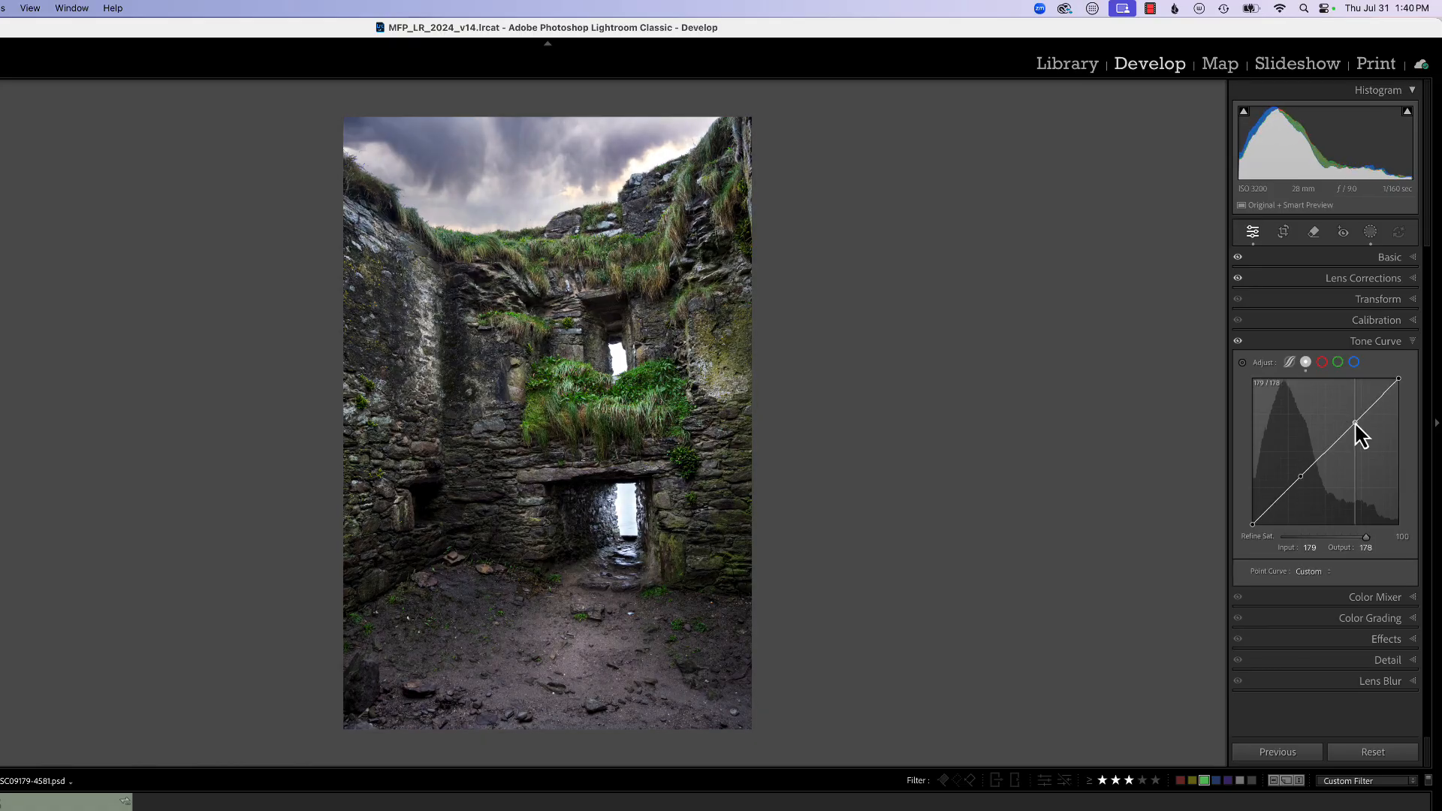
{"action": "left_click_drag", "start_coordinate": [1355, 424], "coordinate": [1351, 416]}
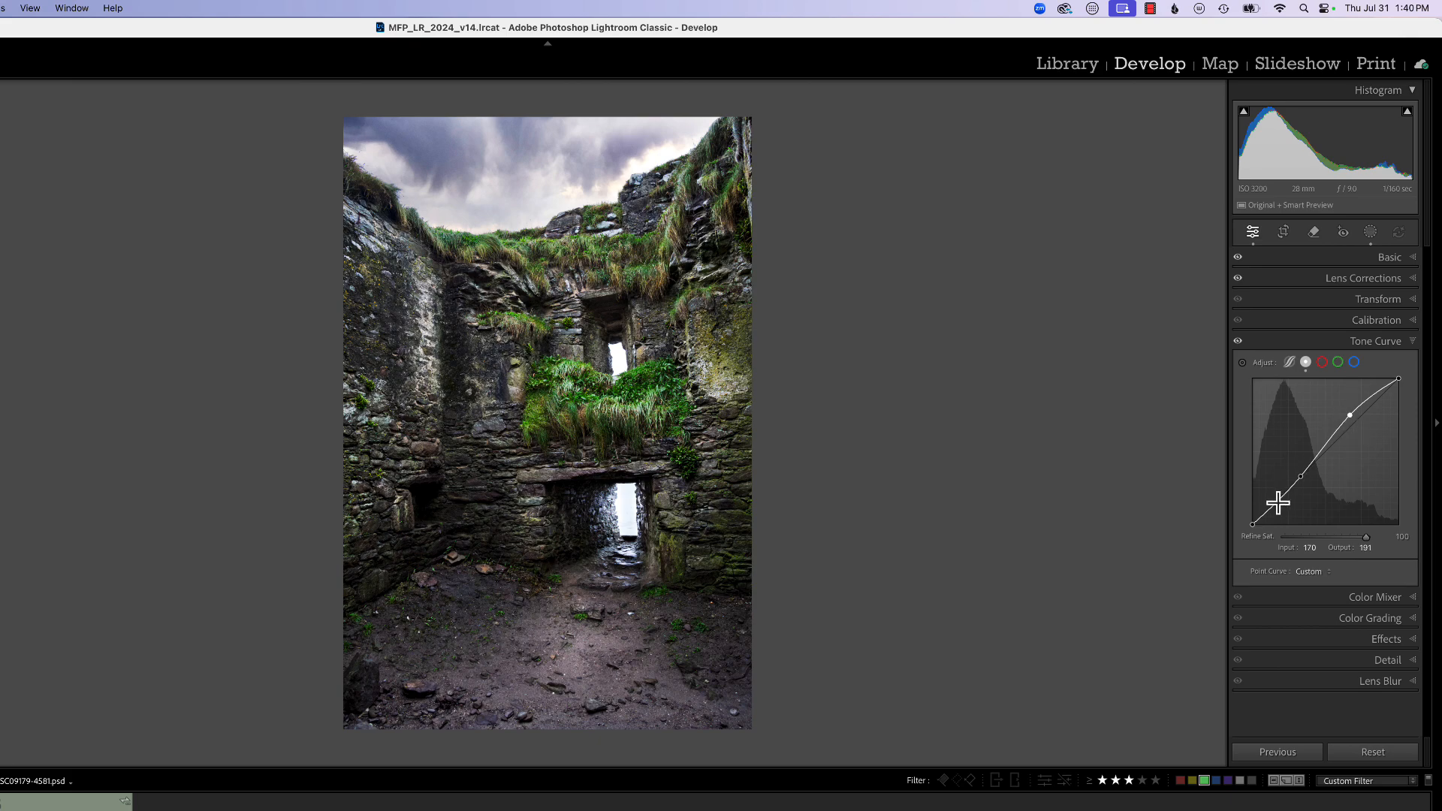
{"action": "left_click_drag", "start_coordinate": [1277, 503], "coordinate": [1278, 505]}
{"action": "left_click", "coordinate": [1317, 455]}
{"action": "left_click_drag", "start_coordinate": [1318, 461], "coordinate": [1314, 459]}
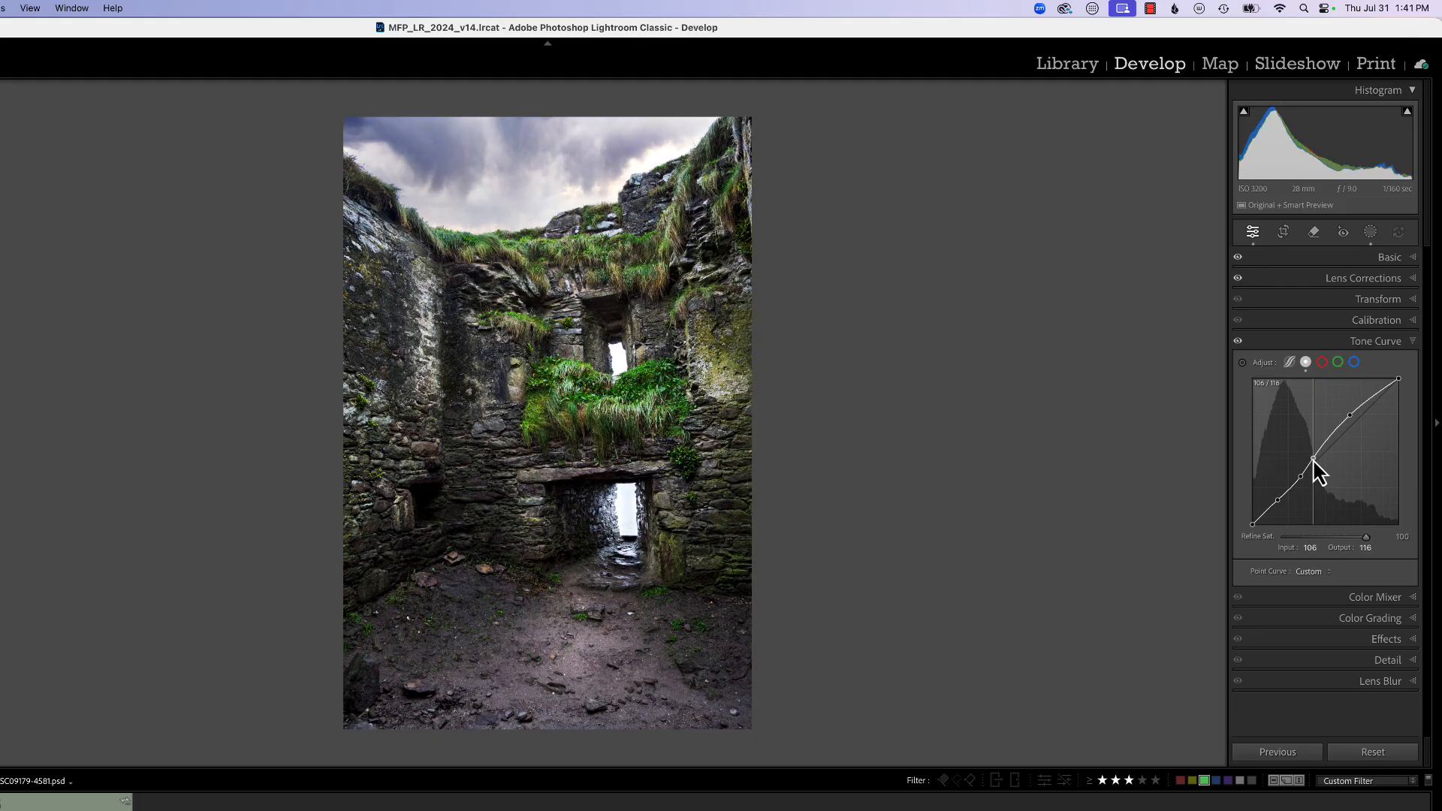
Set the photo's global Texture to +41, Clarity to -36 and Dehaze to -15
{"action": "left_click", "coordinate": [1378, 640]}
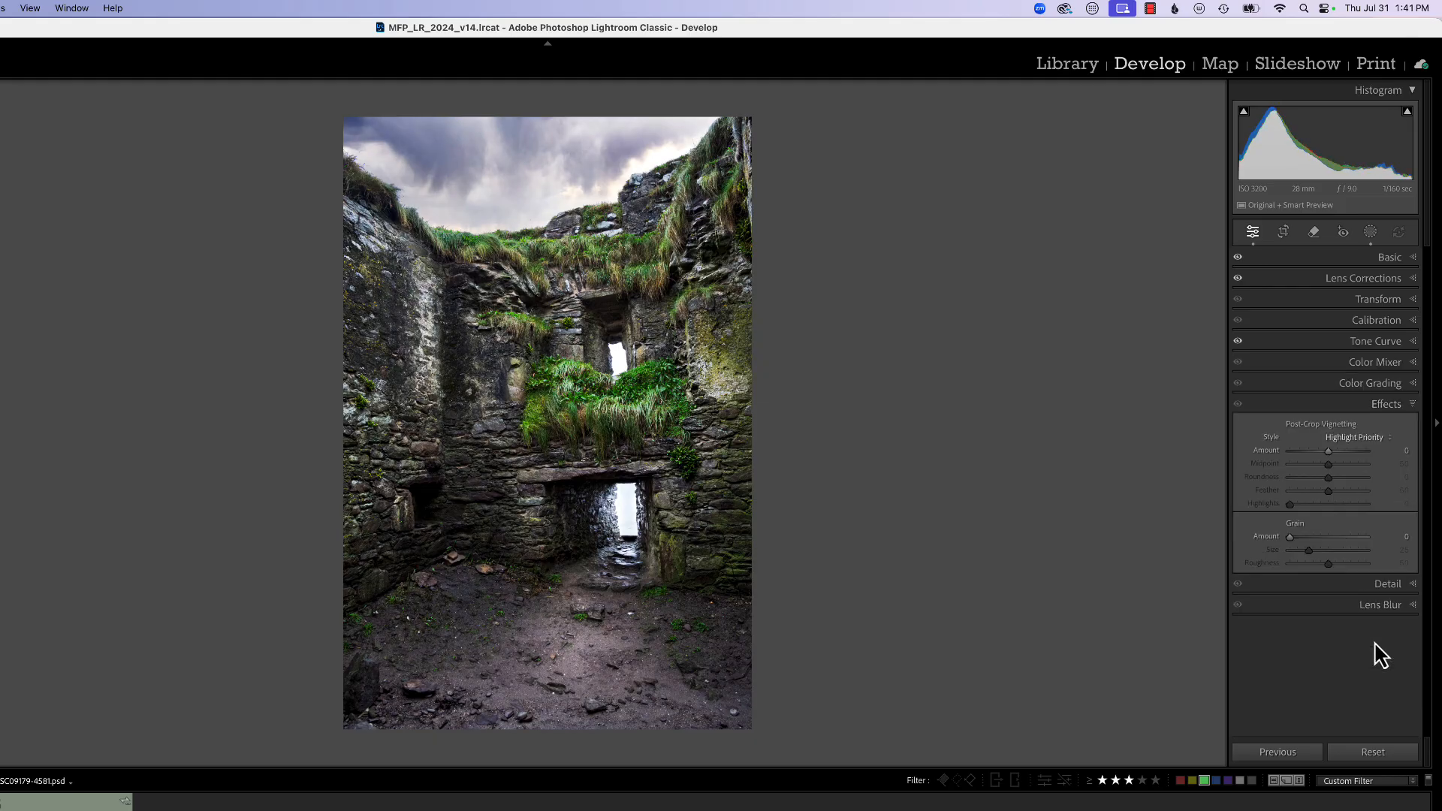
{"action": "left_click", "coordinate": [1391, 260]}
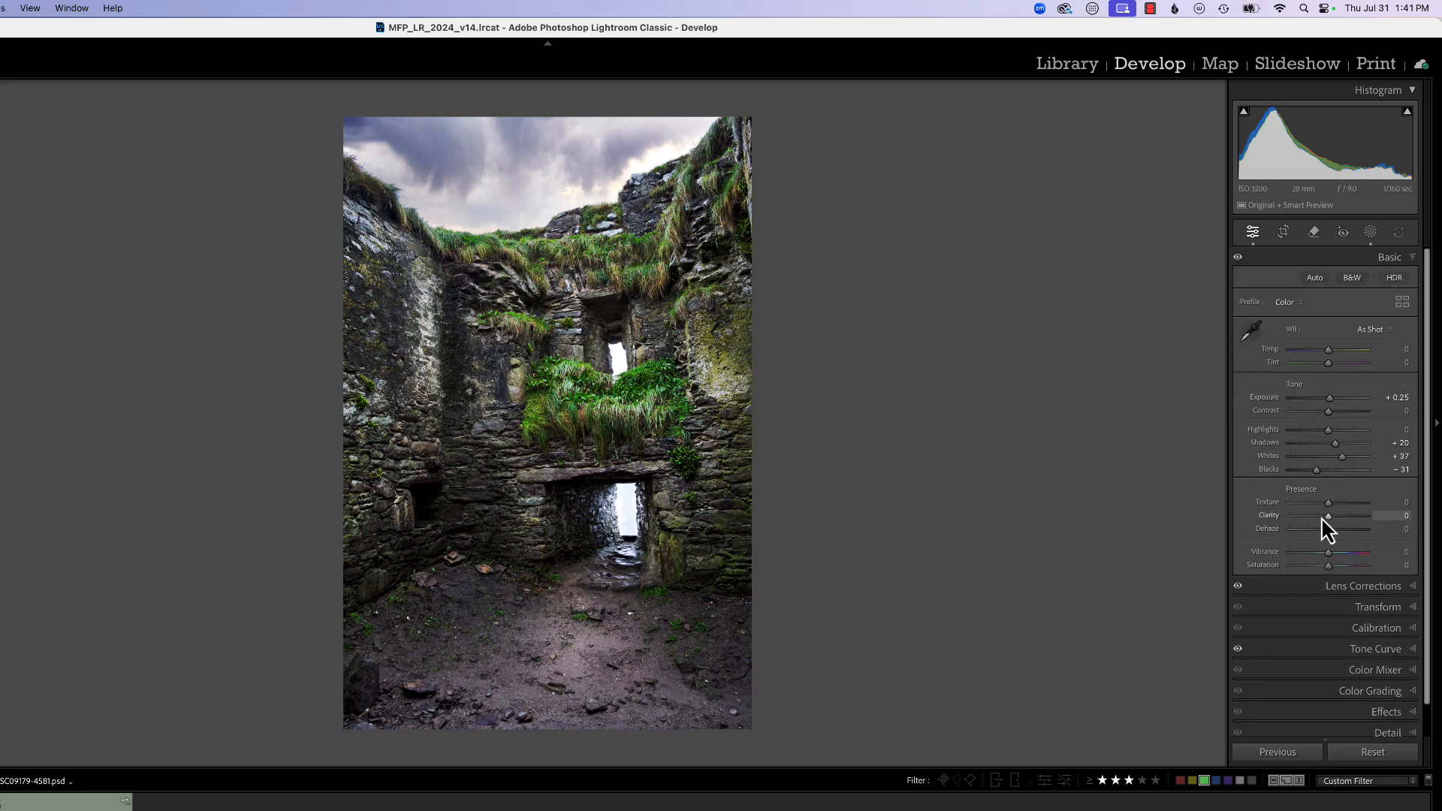
{"action": "left_click_drag", "start_coordinate": [1323, 518], "coordinate": [1320, 517]}
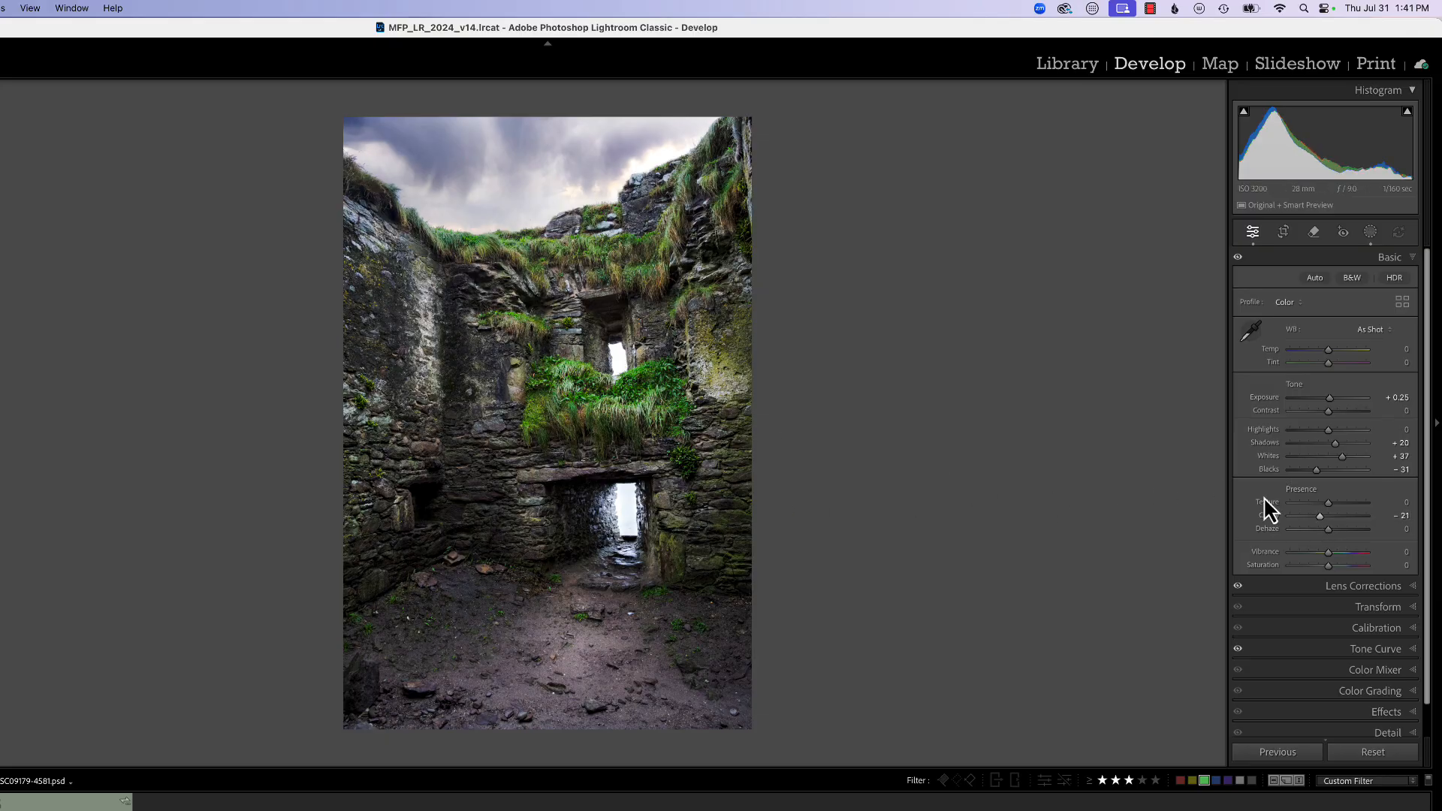
{"action": "left_click_drag", "start_coordinate": [1328, 530], "coordinate": [1327, 536]}
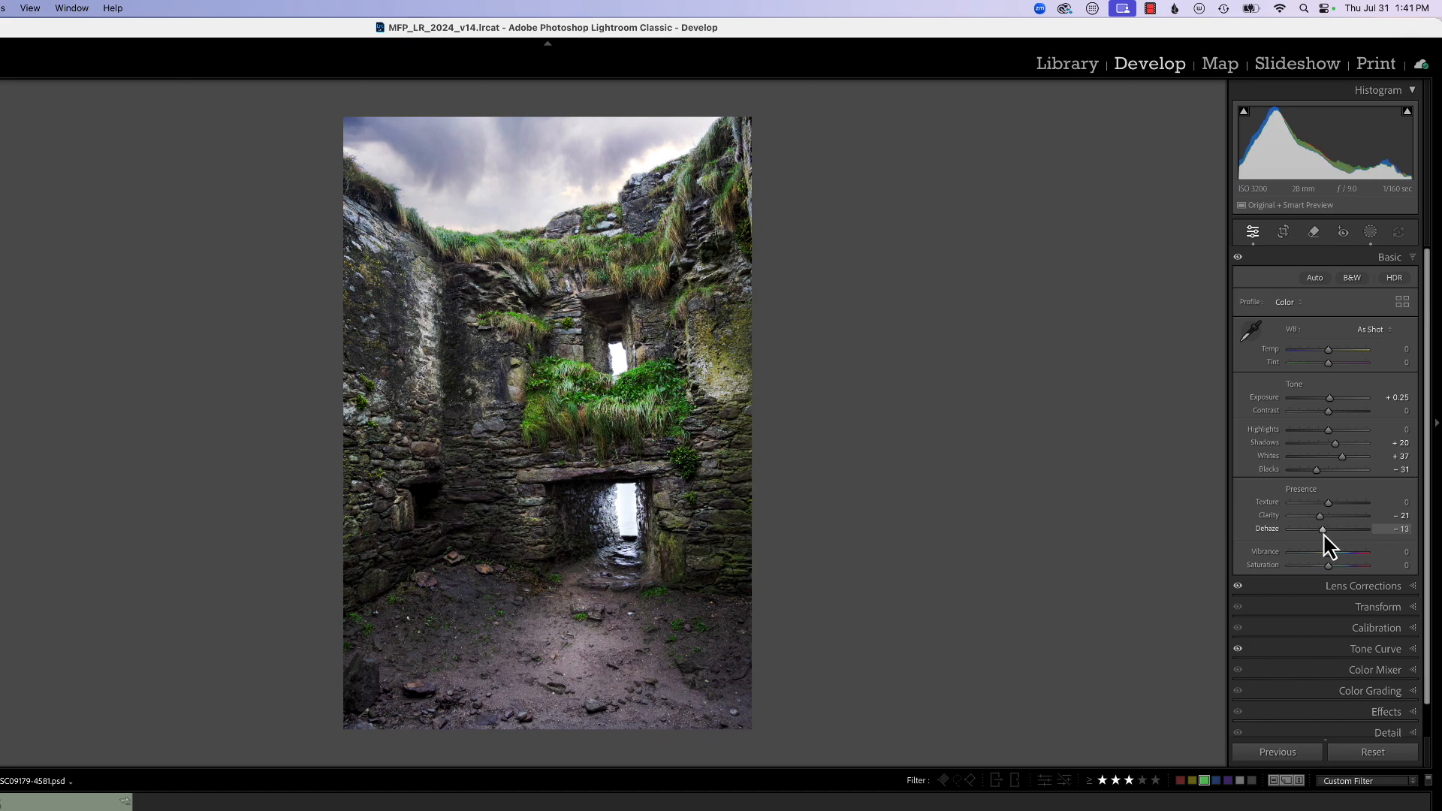
{"action": "mouse_move", "coordinate": [1325, 532]}
{"action": "left_mouse_down"}
{"action": "mouse_move", "coordinate": [1319, 518]}
{"action": "mouse_move", "coordinate": [1346, 505]}
{"action": "mouse_move", "coordinate": [1315, 518]}
{"action": "left_mouse_up"}
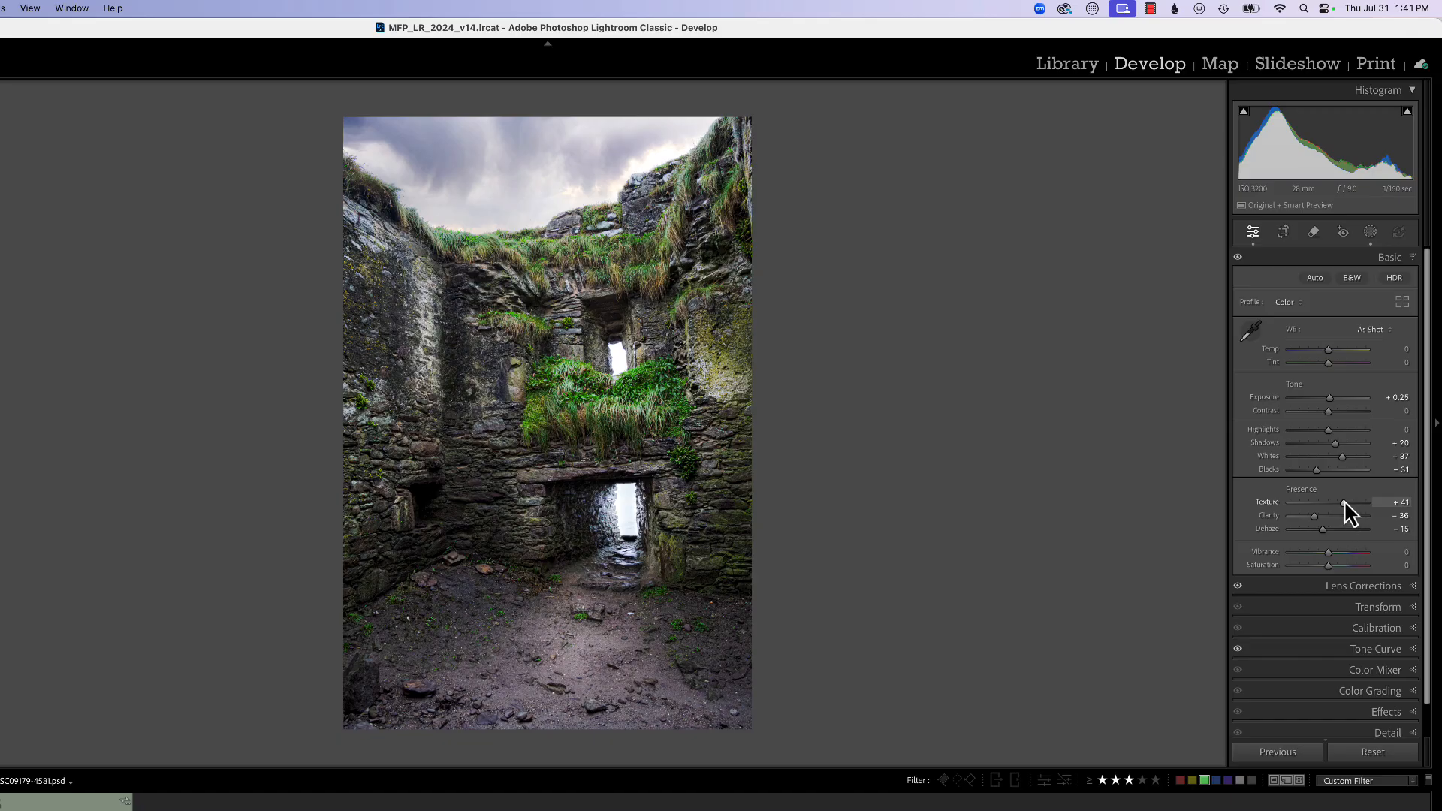
Compare the whole photo with the Basic adjustments off and on
{"action": "left_click", "coordinate": [1238, 257]}
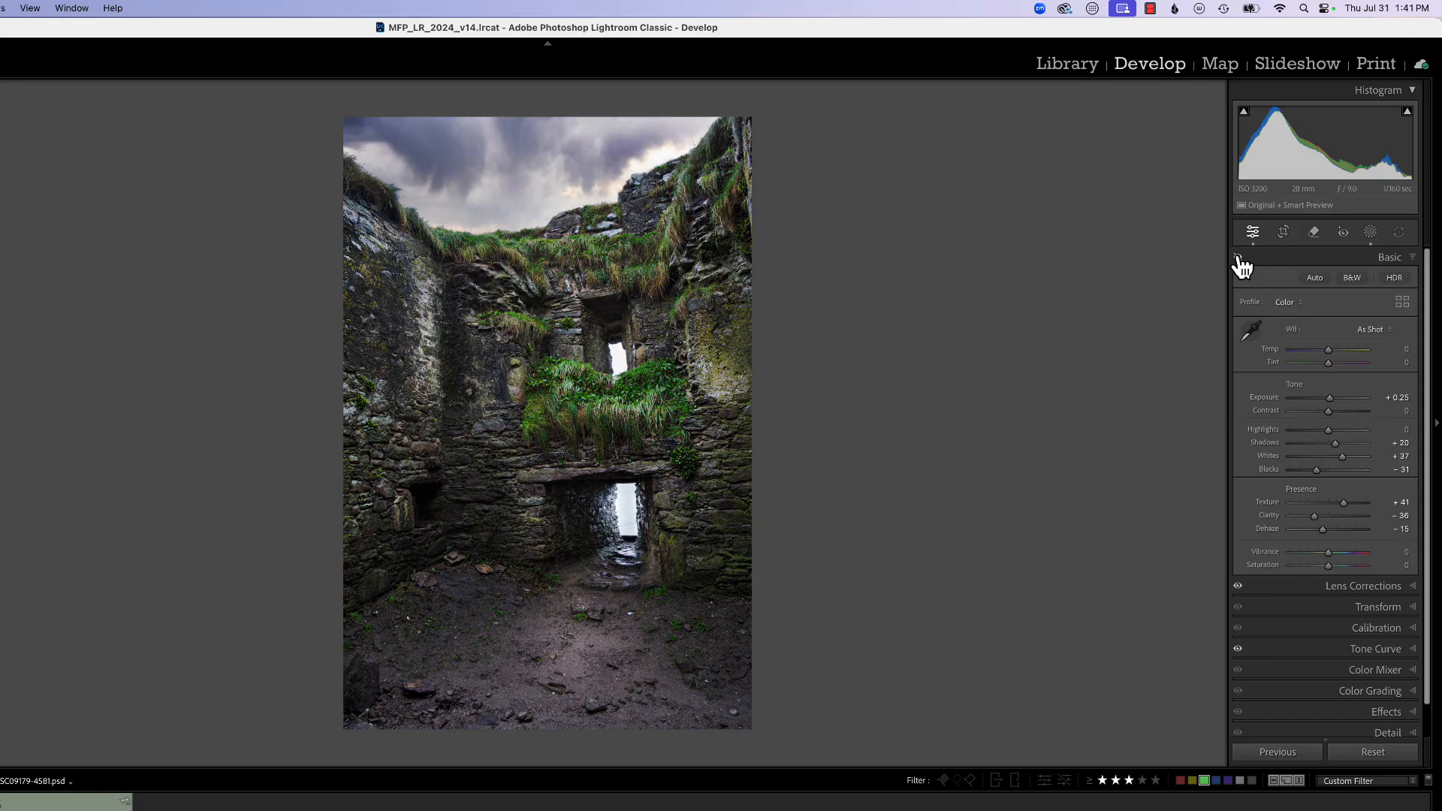
{"action": "left_click", "coordinate": [1238, 257]}
{"action": "left_click", "coordinate": [1238, 258]}
{"action": "left_click", "coordinate": [1237, 257]}
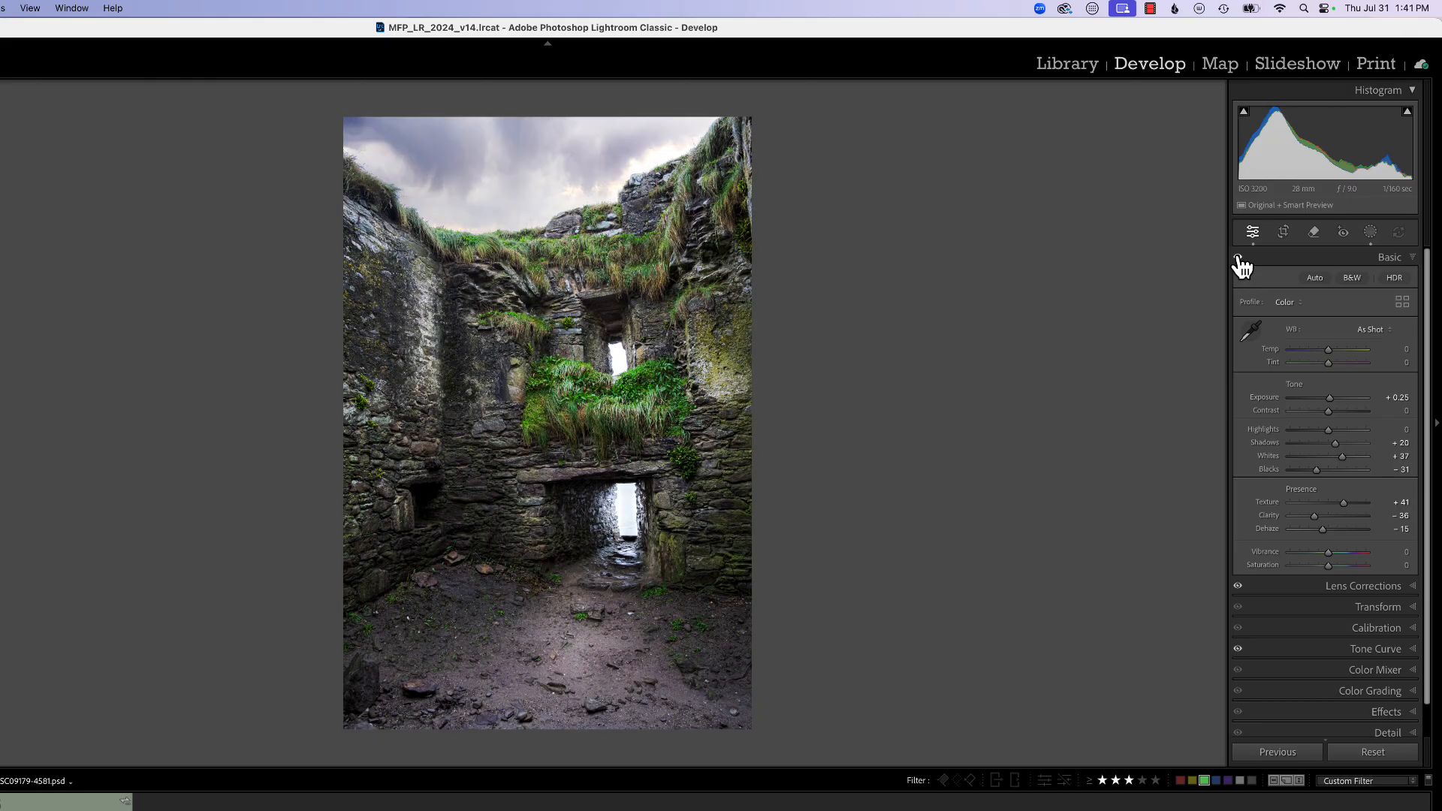
Add a post-crop vignette with Amount -19, Midpoint 73 and Feather 89
{"action": "left_click", "coordinate": [1385, 712]}
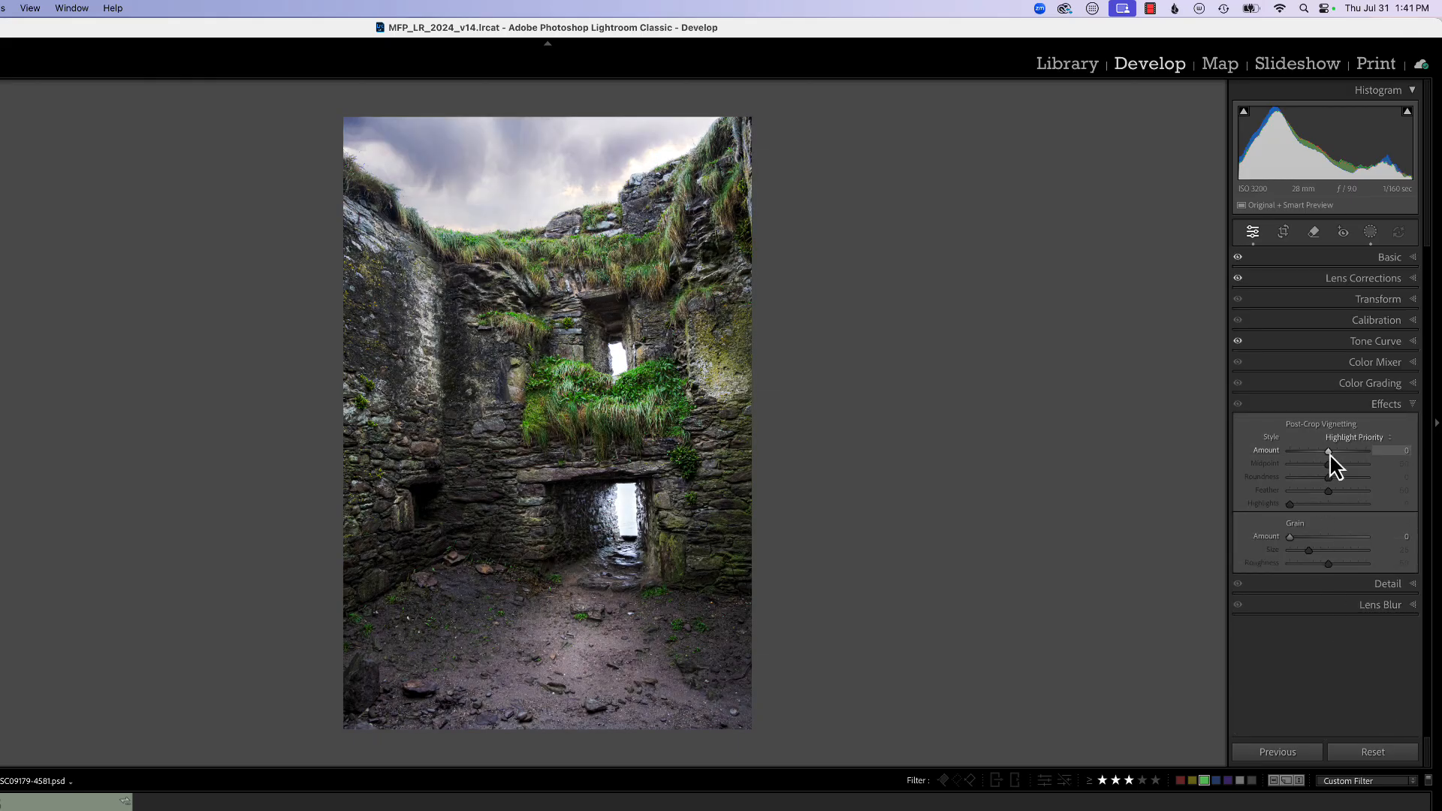
{"action": "left_click_drag", "start_coordinate": [1329, 453], "coordinate": [1323, 470]}
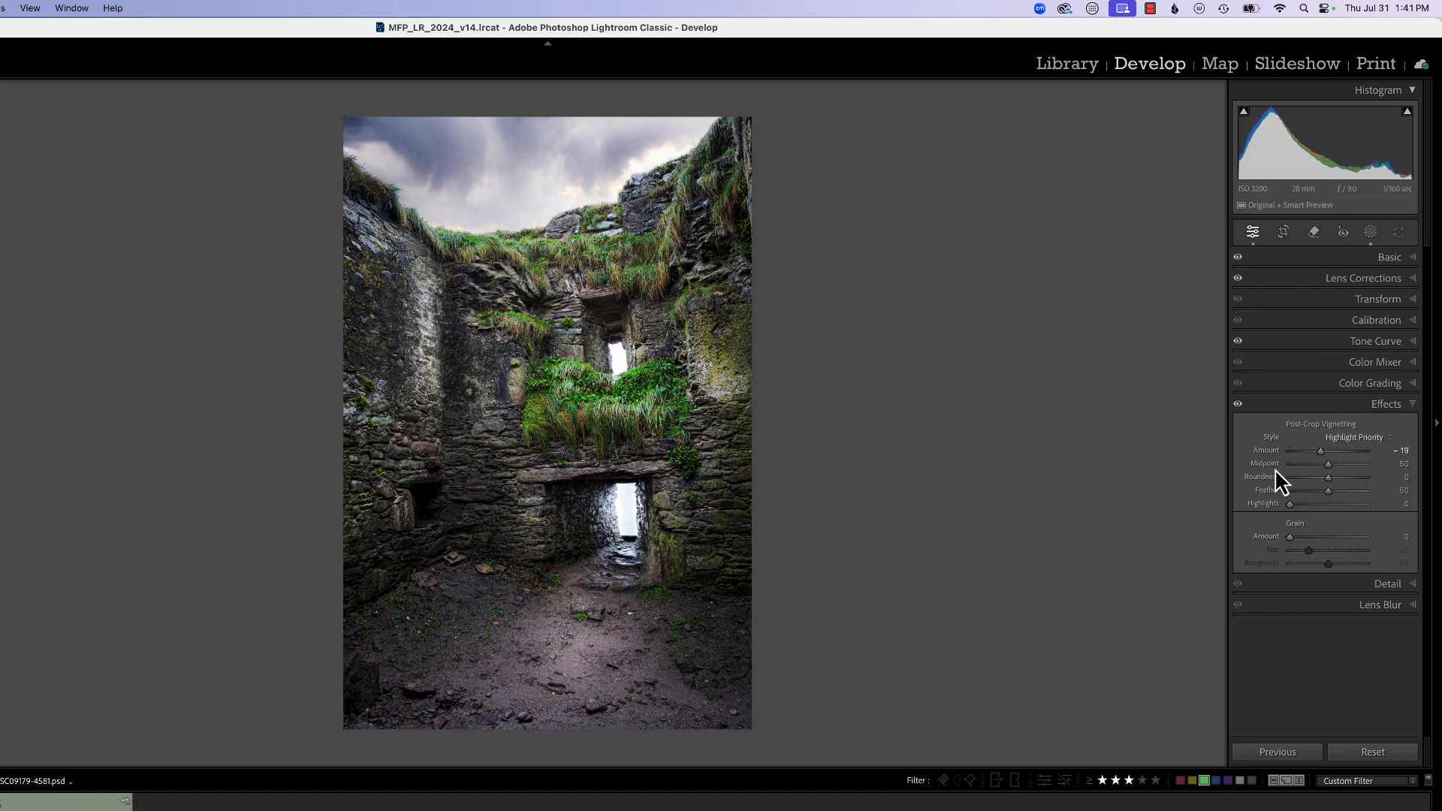
{"action": "left_click_drag", "start_coordinate": [1329, 465], "coordinate": [1351, 466]}
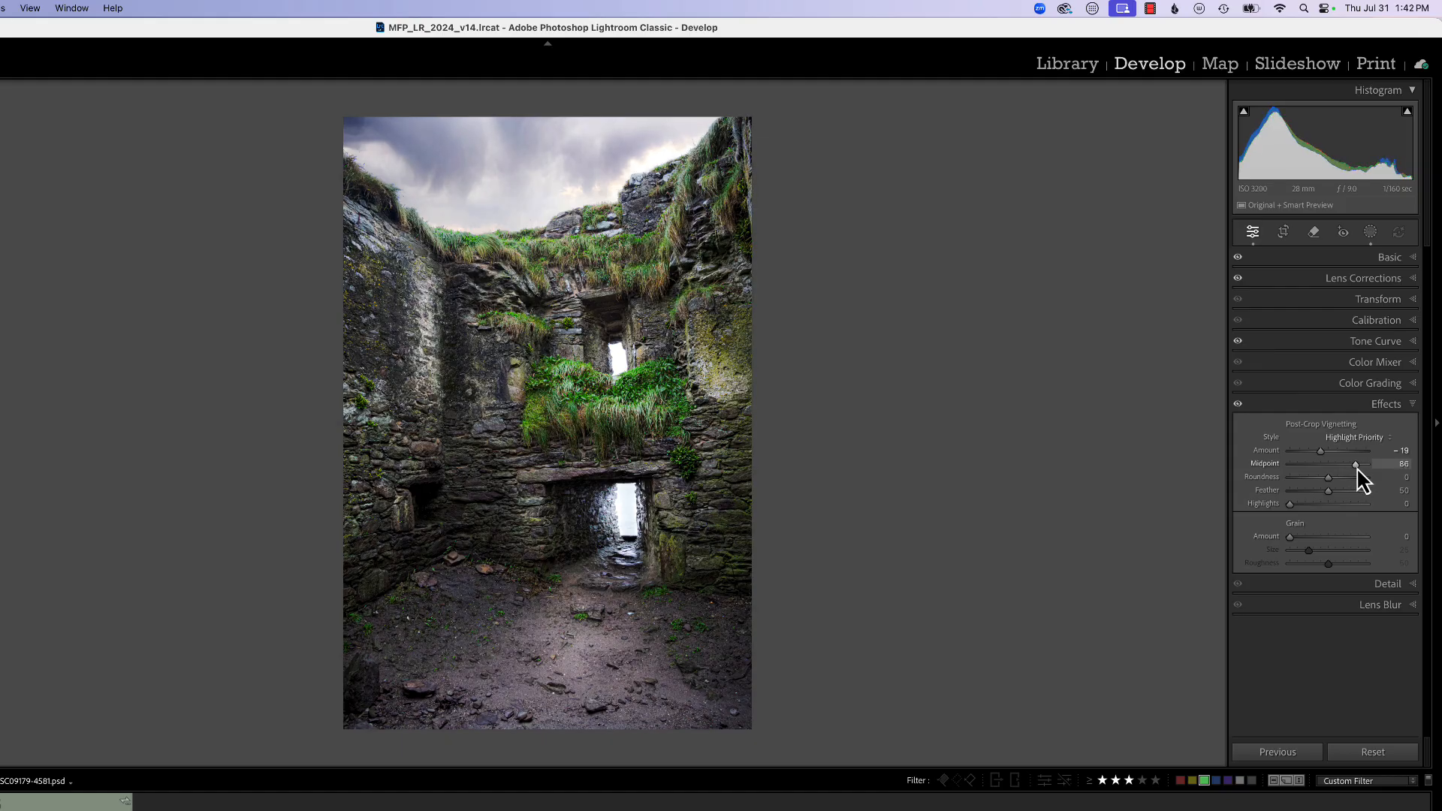
{"action": "mouse_move", "coordinate": [1357, 467]}
{"action": "left_mouse_down"}
{"action": "mouse_move", "coordinate": [1358, 490]}
{"action": "mouse_move", "coordinate": [1350, 469]}
{"action": "left_mouse_up"}
Compare the edited ruin photo with its Before version
{"action": "key", "text": "backslash"}
{"action": "key", "text": "backslash"}
{"action": "key", "text": "backslash"}
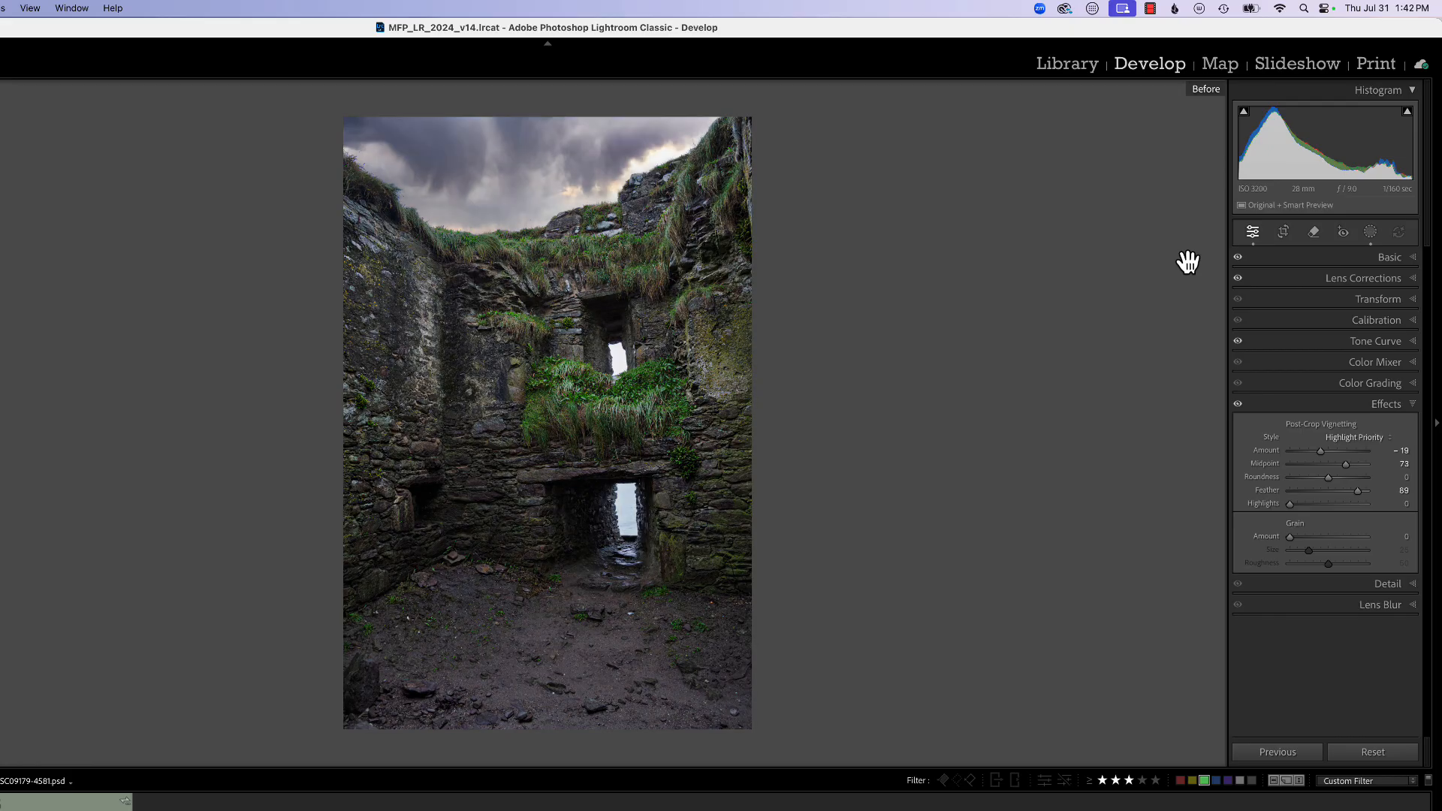
{"action": "key", "text": "backslash"}
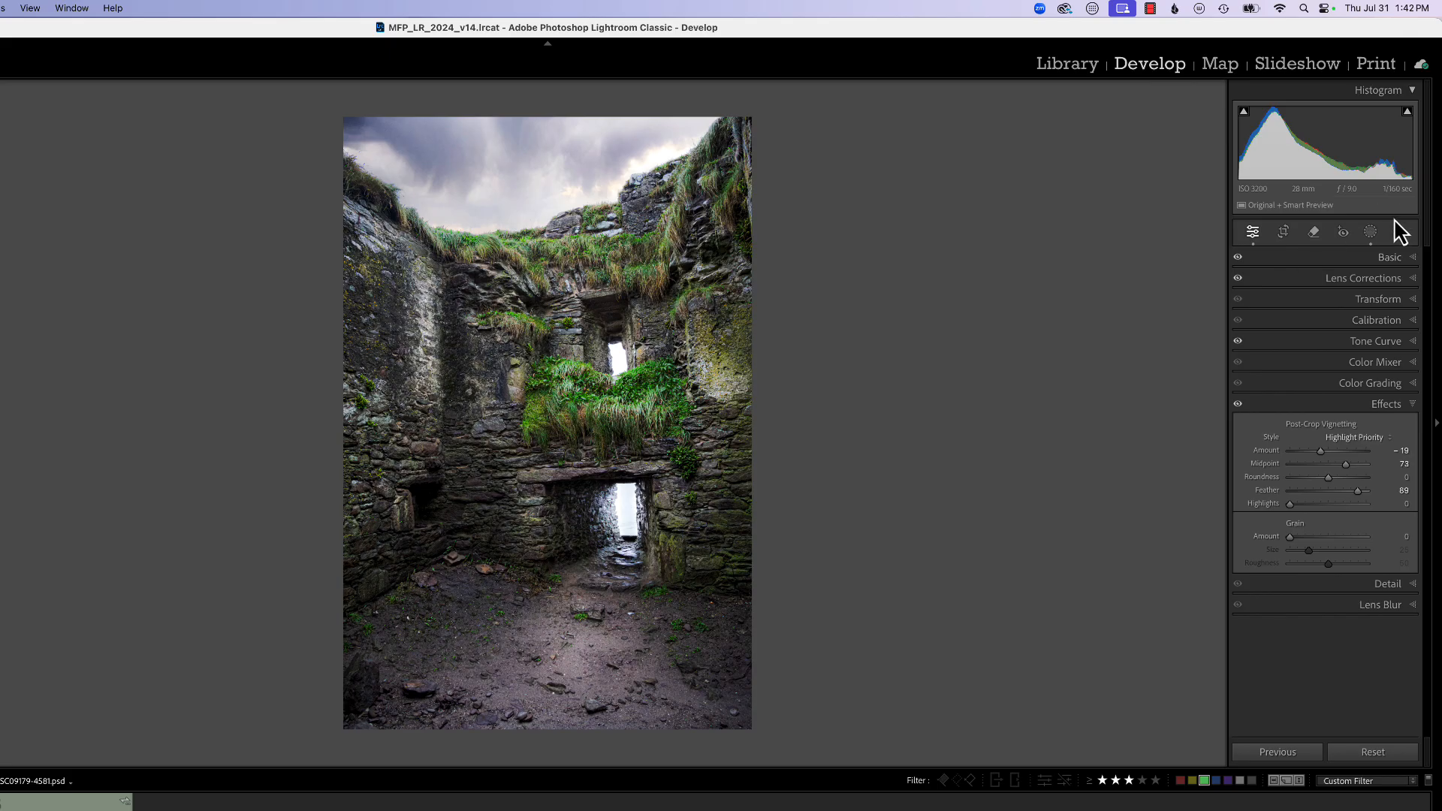
Create a radial gradient mask over the lower window with Exposure -0.06, Highlights -37 and Shadows 24
{"action": "left_click", "coordinate": [1371, 232]}
{"action": "left_click", "coordinate": [1097, 114]}
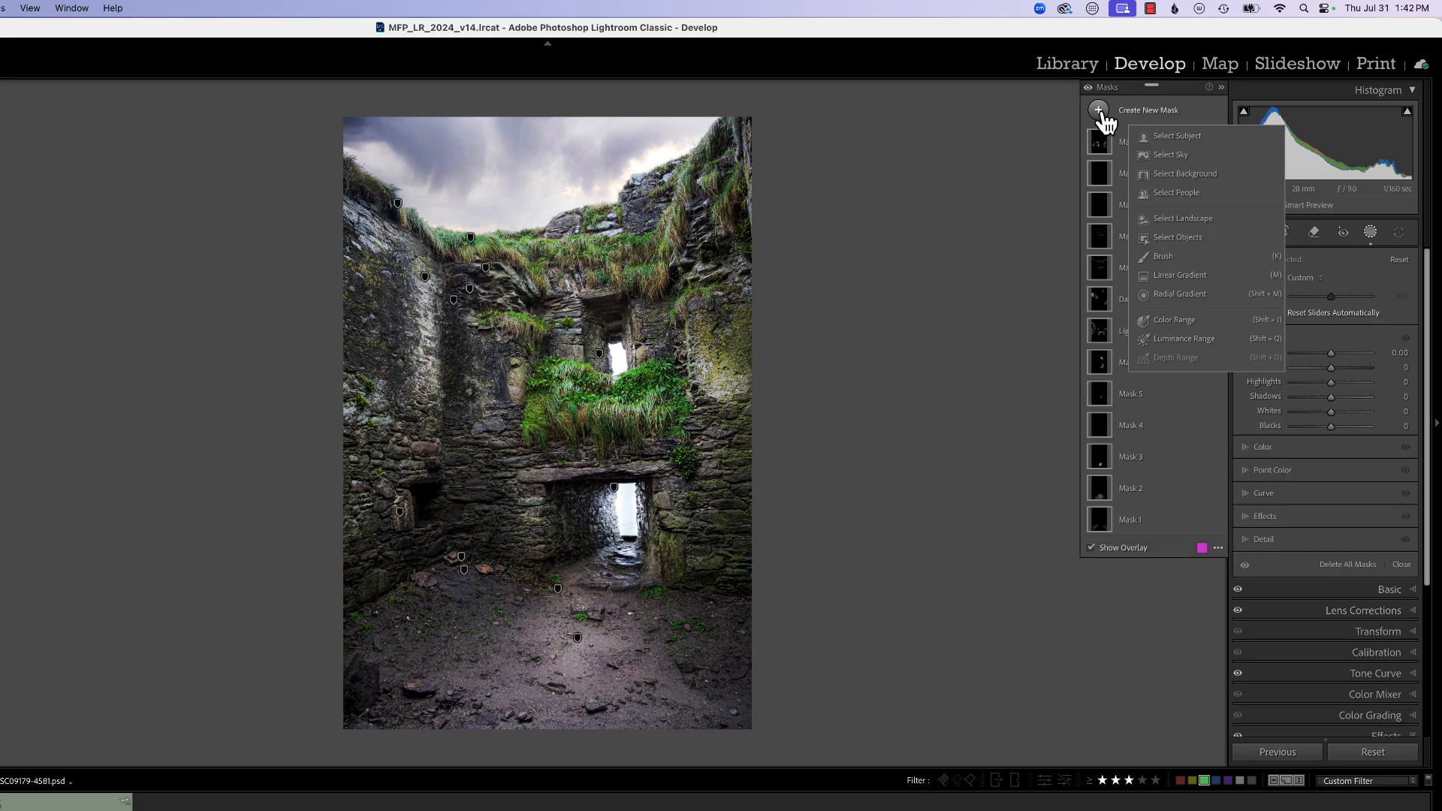
{"action": "left_click", "coordinate": [1178, 294]}
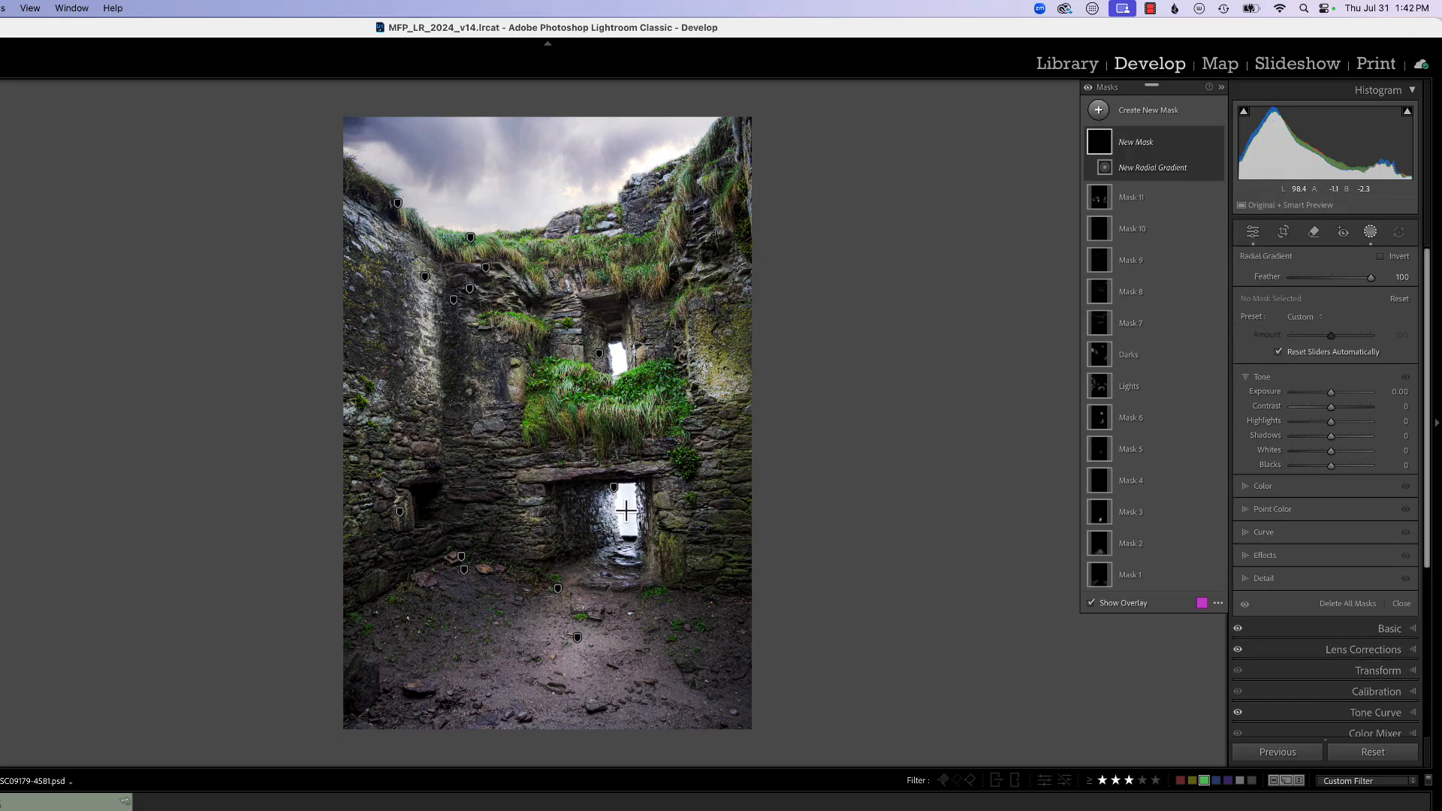
{"action": "left_click_drag", "start_coordinate": [622, 501], "coordinate": [649, 556]}
{"action": "left_click_drag", "start_coordinate": [633, 508], "coordinate": [634, 517]}
{"action": "mouse_move", "coordinate": [1334, 423]}
{"action": "left_mouse_down"}
{"action": "mouse_move", "coordinate": [1298, 443]}
{"action": "mouse_move", "coordinate": [1331, 394]}
{"action": "mouse_move", "coordinate": [1341, 435]}
{"action": "left_mouse_up"}
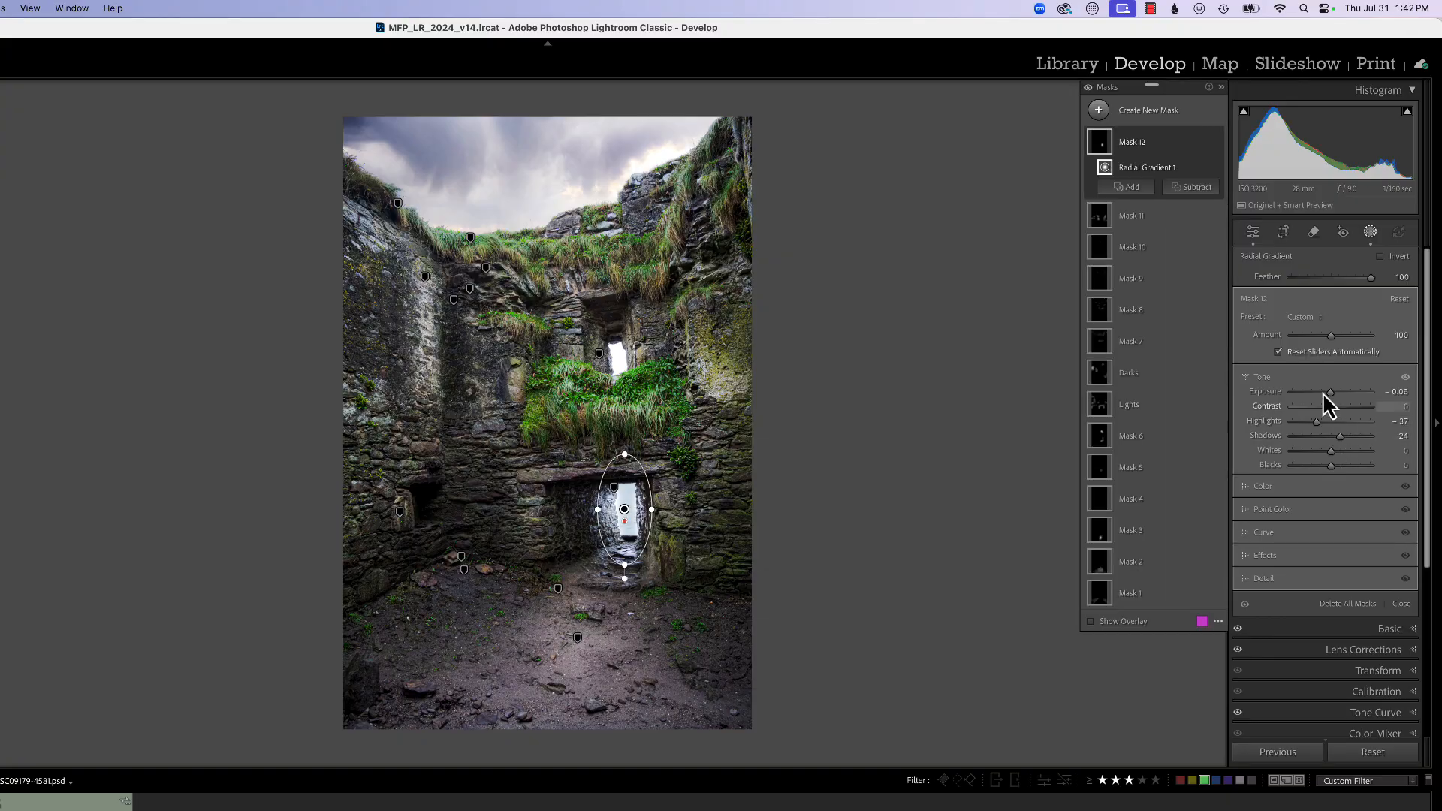
Compare the lower window with Mask 12 off and on
{"action": "left_click", "coordinate": [1217, 142]}
{"action": "left_click", "coordinate": [1216, 142]}
{"action": "left_click", "coordinate": [1216, 142]}
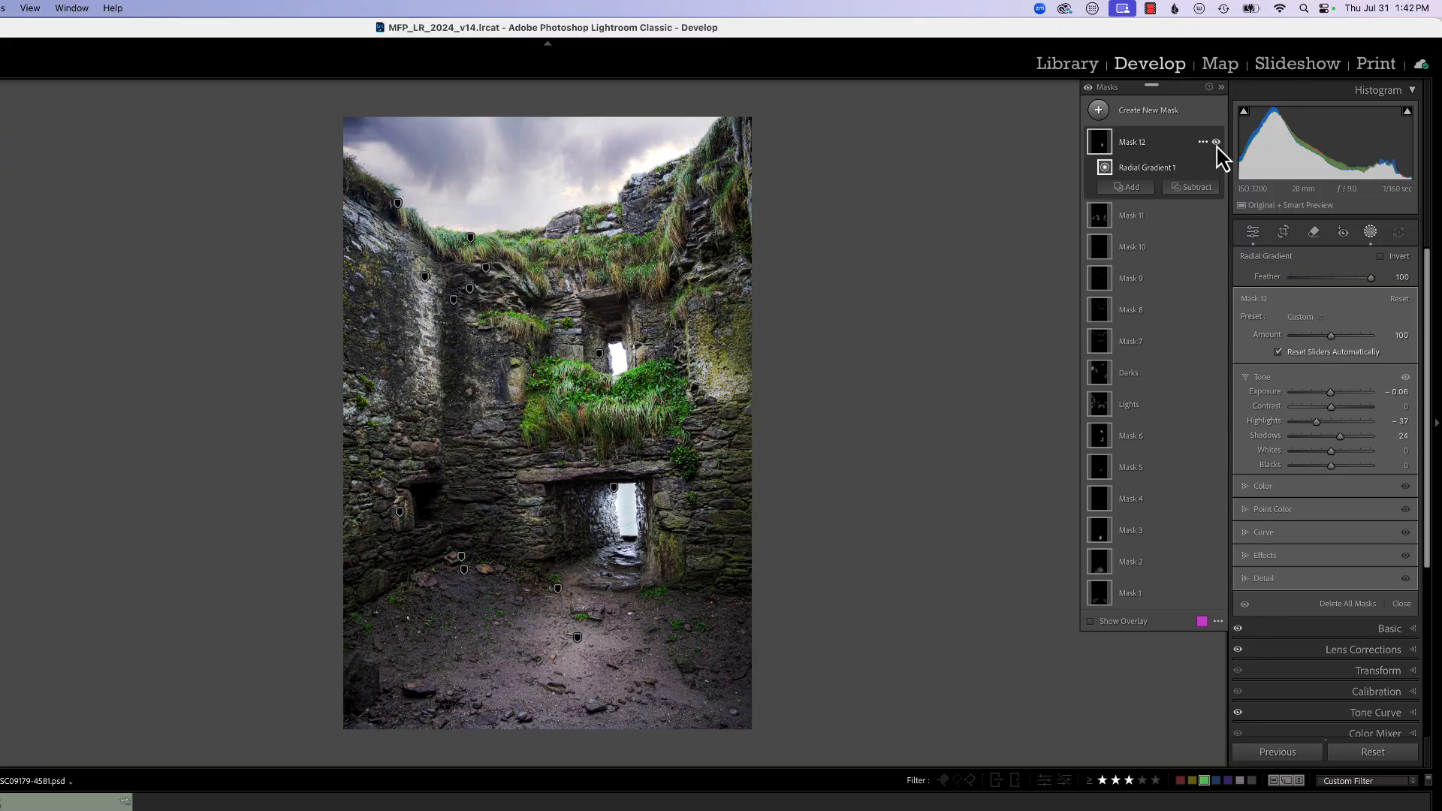
{"action": "left_click", "coordinate": [1216, 142]}
{"action": "left_click", "coordinate": [1216, 142]}
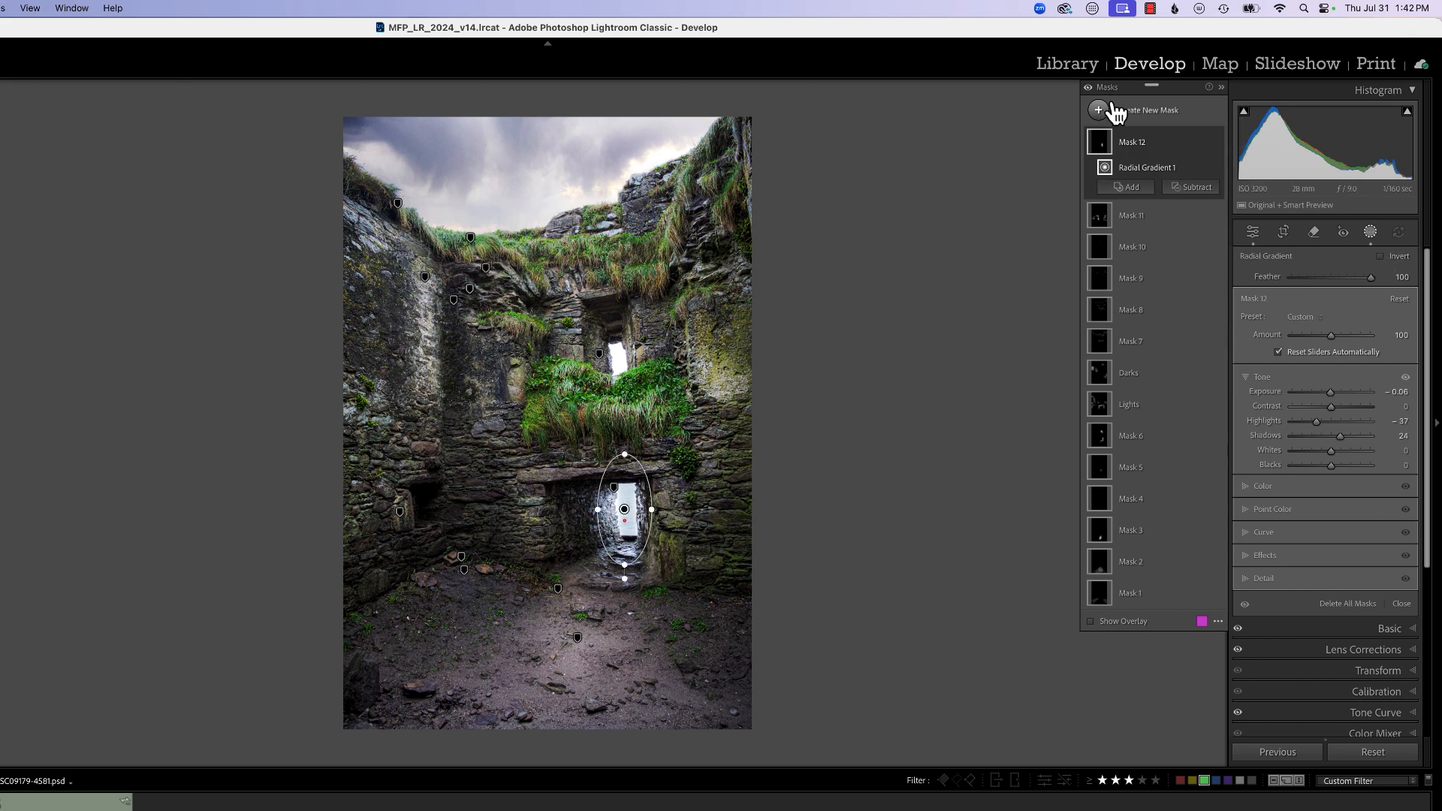
Compare the whole photo with all masks off and on, and check it against the Before version
{"action": "left_click", "coordinate": [1088, 87]}
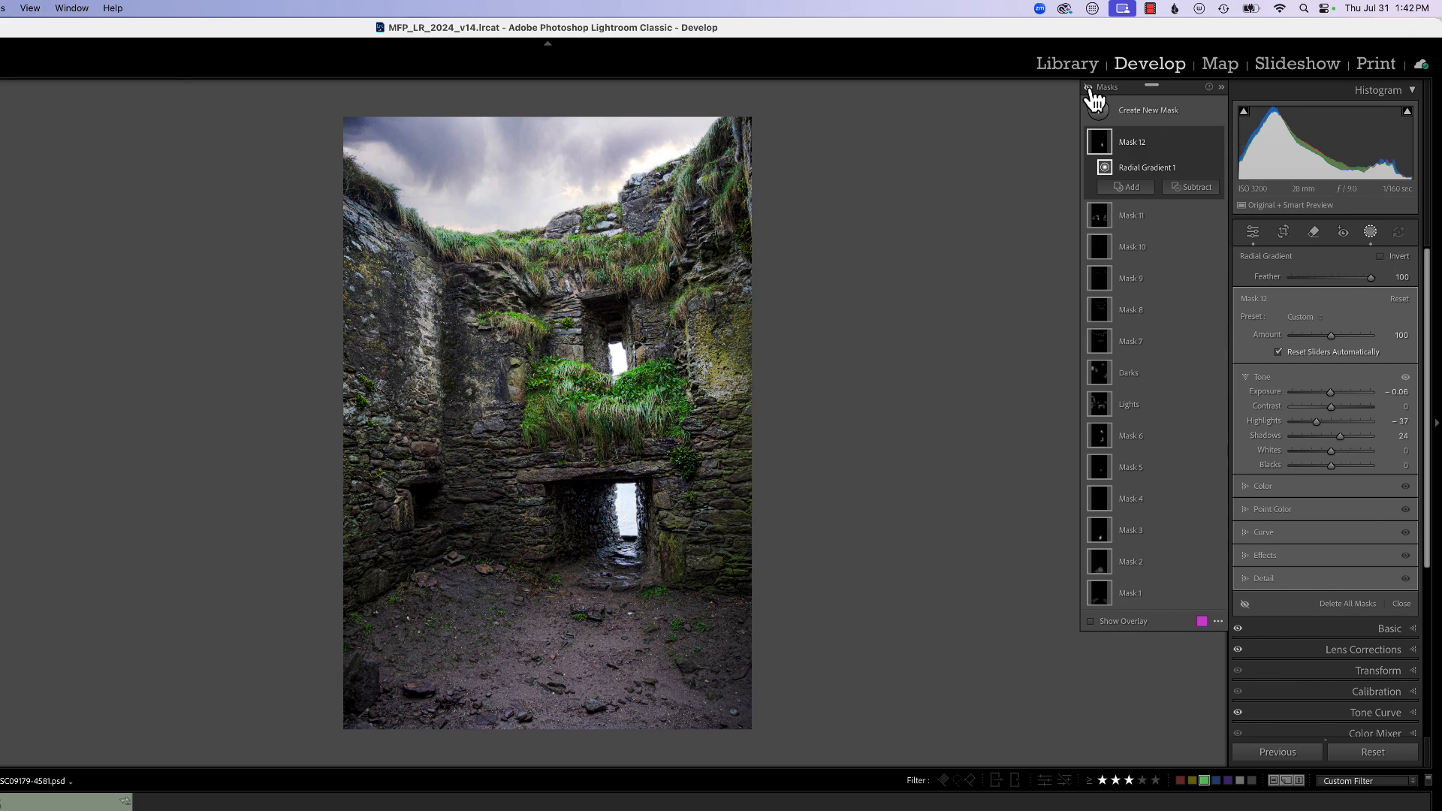
{"action": "left_click", "coordinate": [1088, 87]}
{"action": "left_click", "coordinate": [1088, 87]}
{"action": "left_click", "coordinate": [1089, 88]}
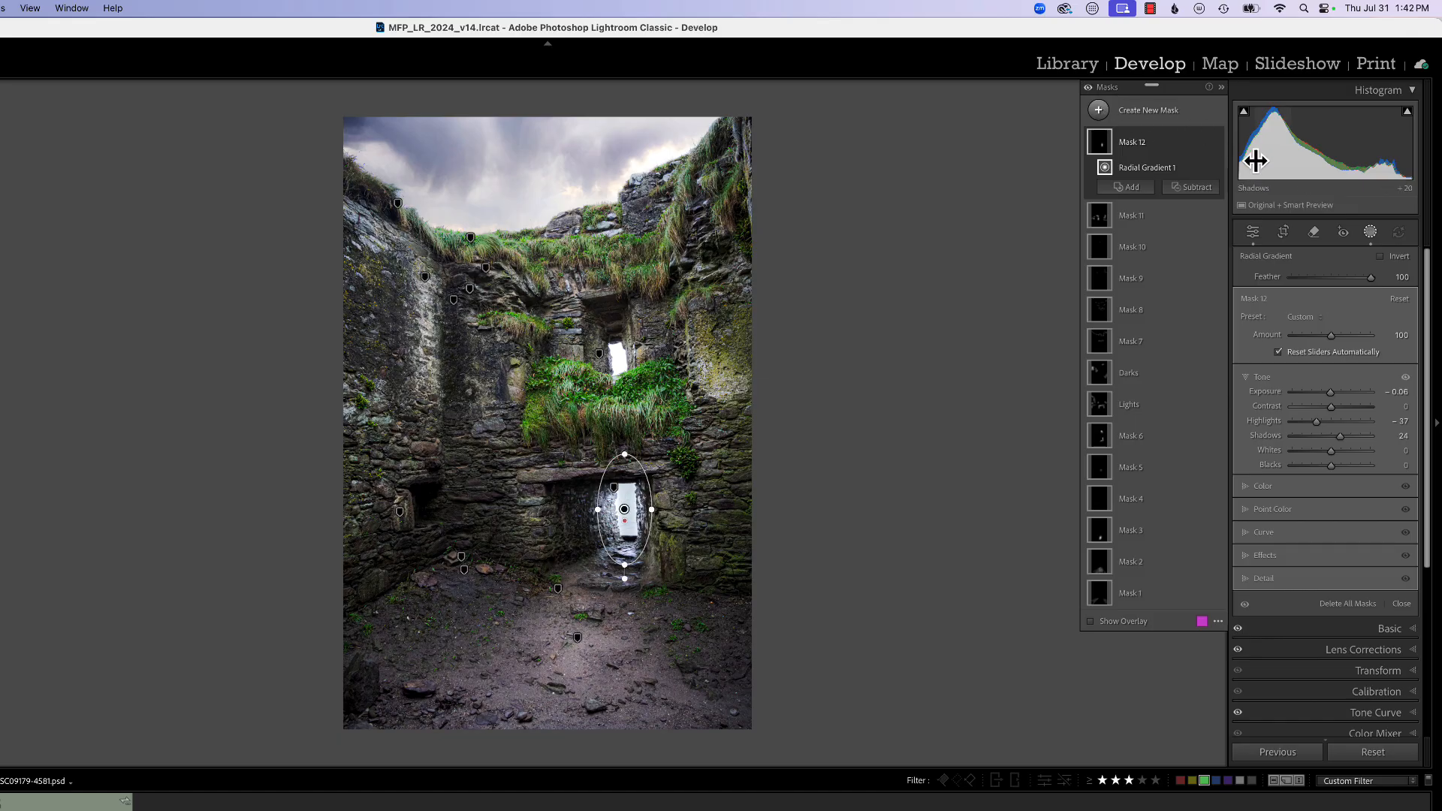
{"action": "key", "text": "backslash"}
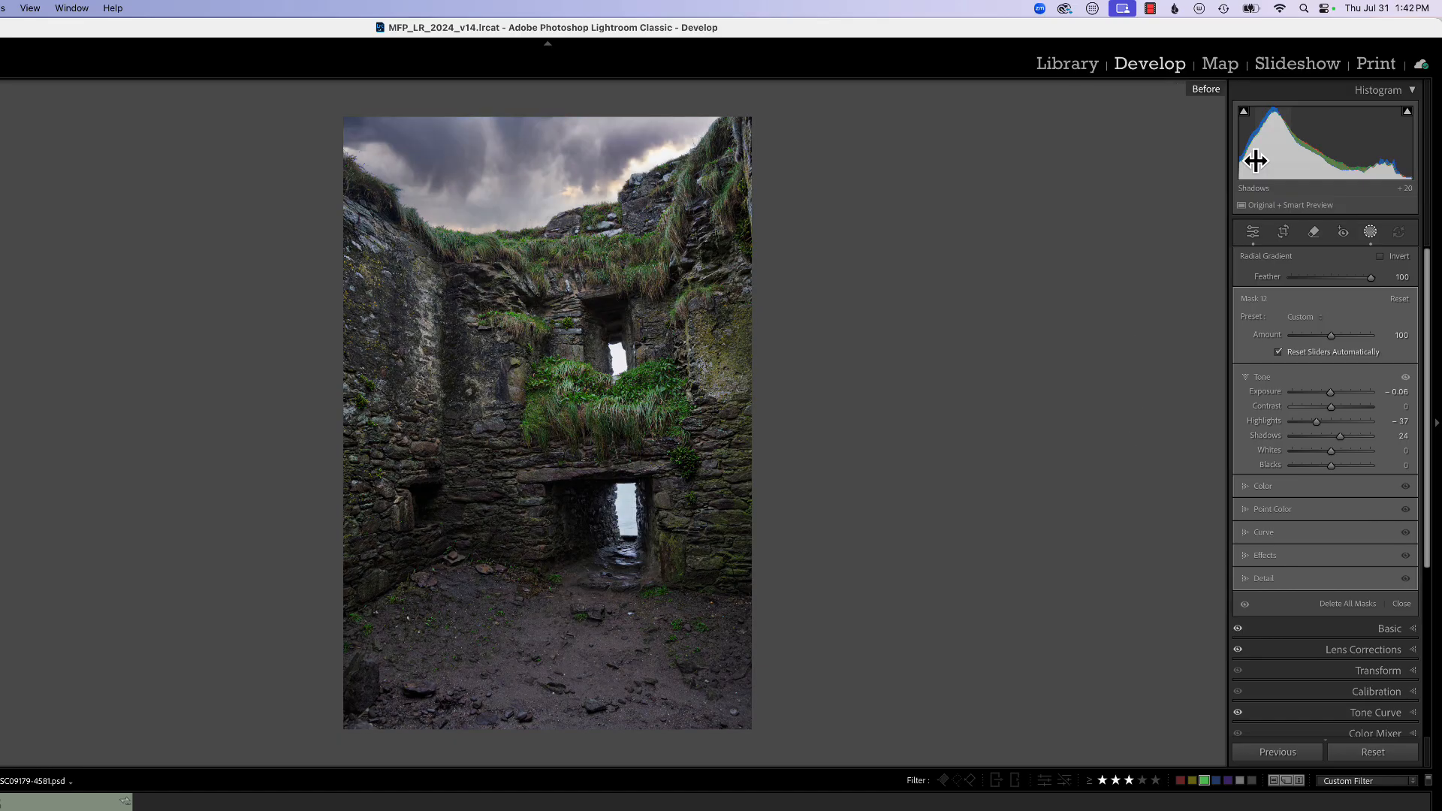
{"action": "key", "text": "backslash"}
{"action": "key", "text": "backslash"}
{"action": "key", "text": "backslash"}
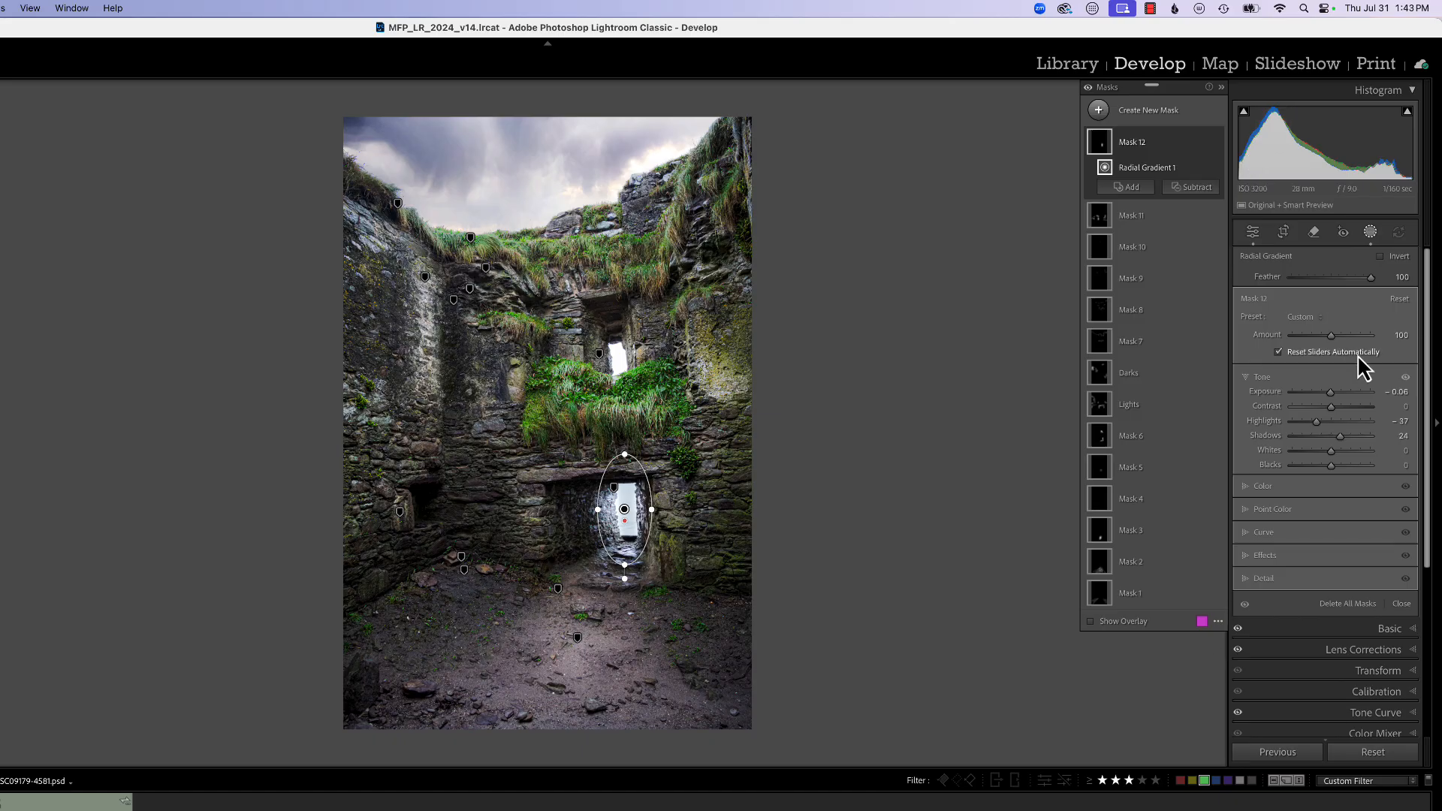
Create a brush mask with the _MFP - Bring in the Sun preset, flow 10 and size 43.0, and brush over the walls and floor
{"action": "left_click", "coordinate": [1098, 111]}
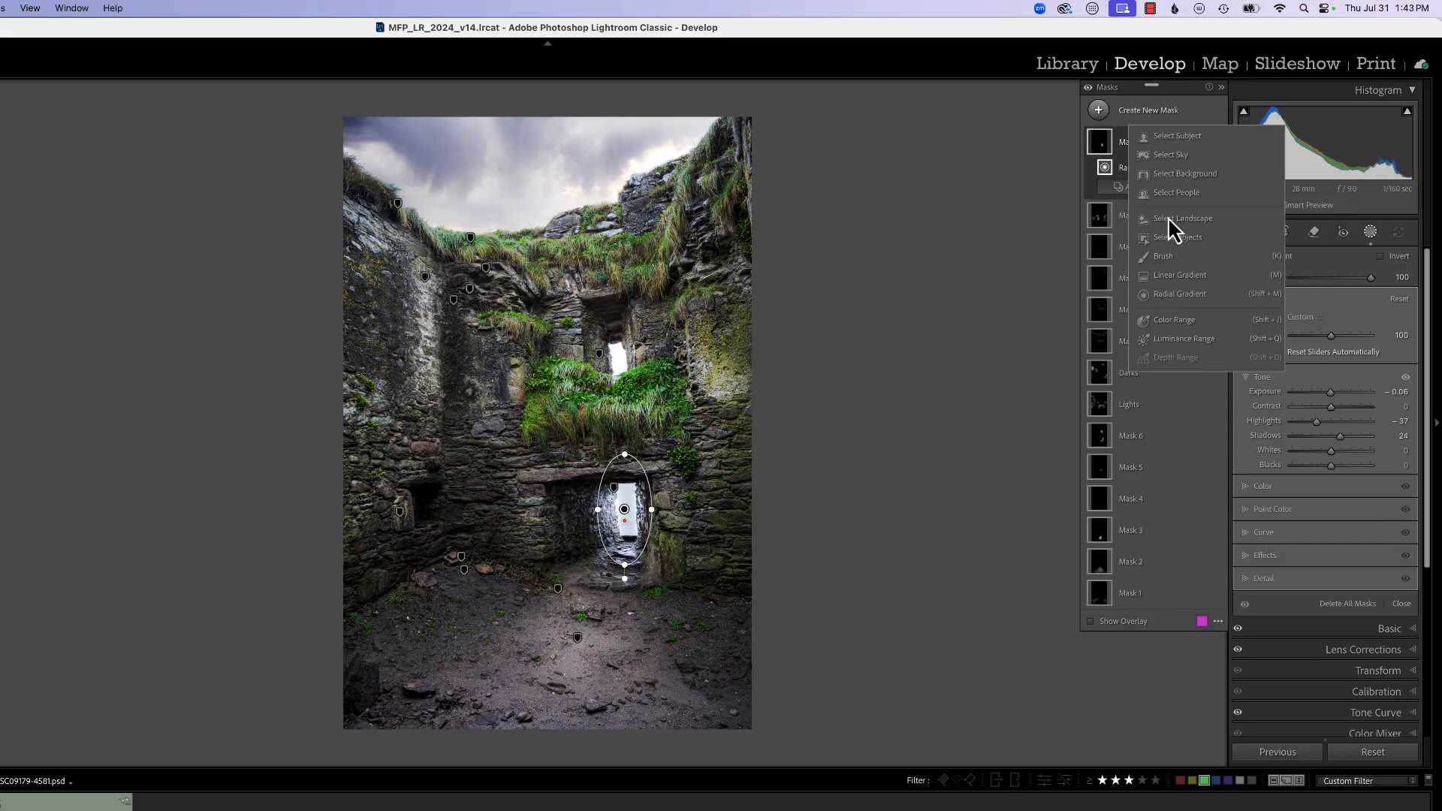
{"action": "left_click", "coordinate": [1171, 255]}
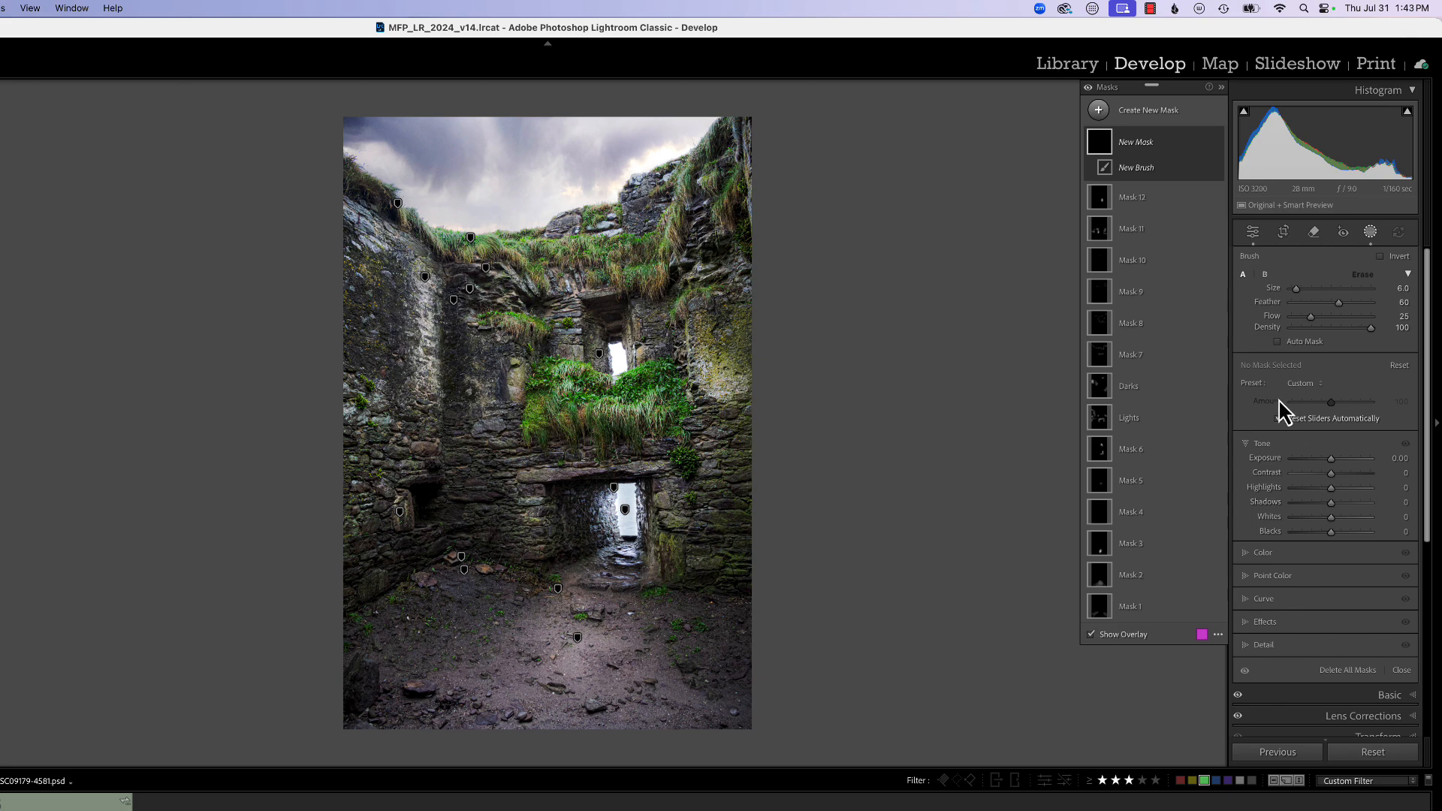
{"action": "left_click", "coordinate": [1299, 384]}
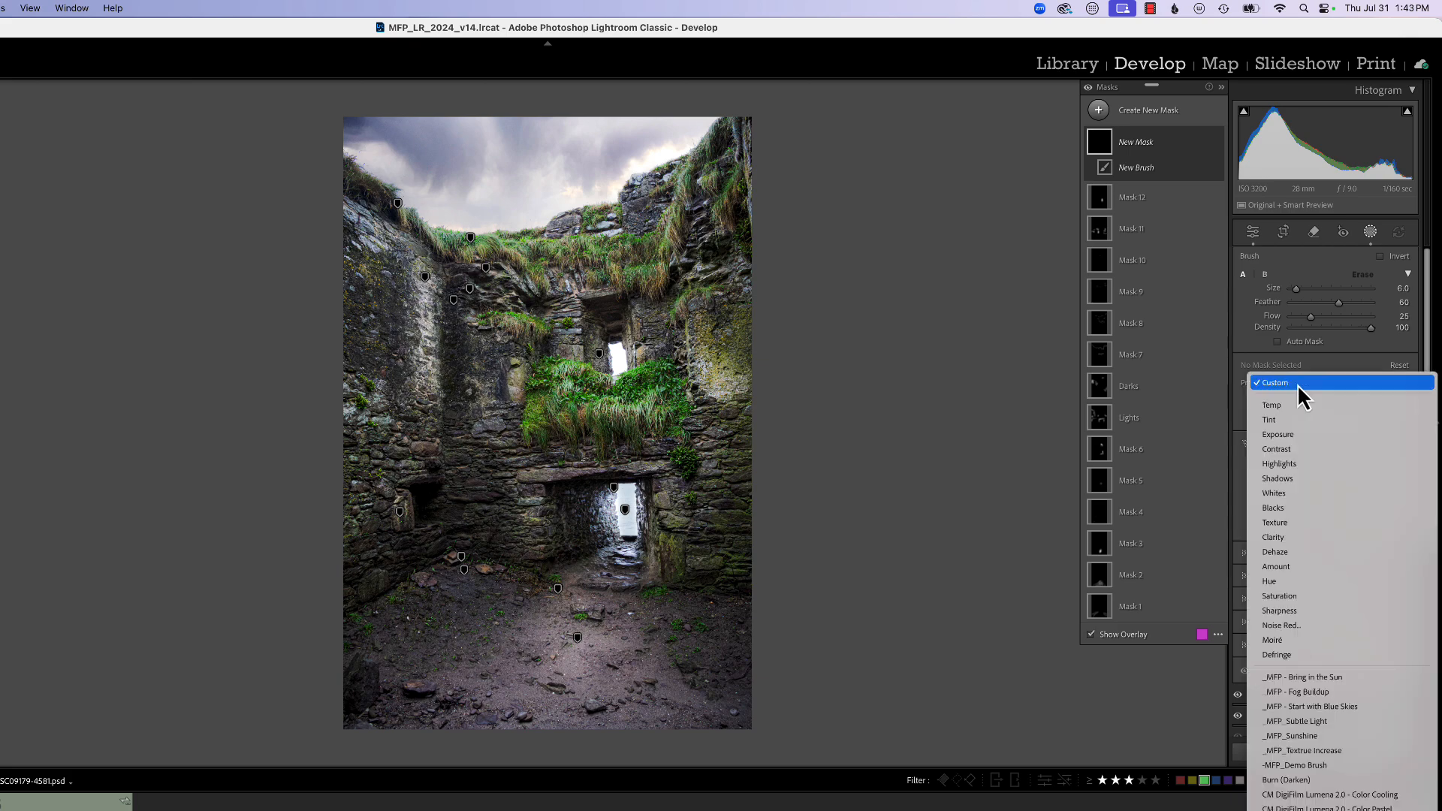
{"action": "left_click", "coordinate": [1290, 676]}
{"action": "key", "text": "o"}
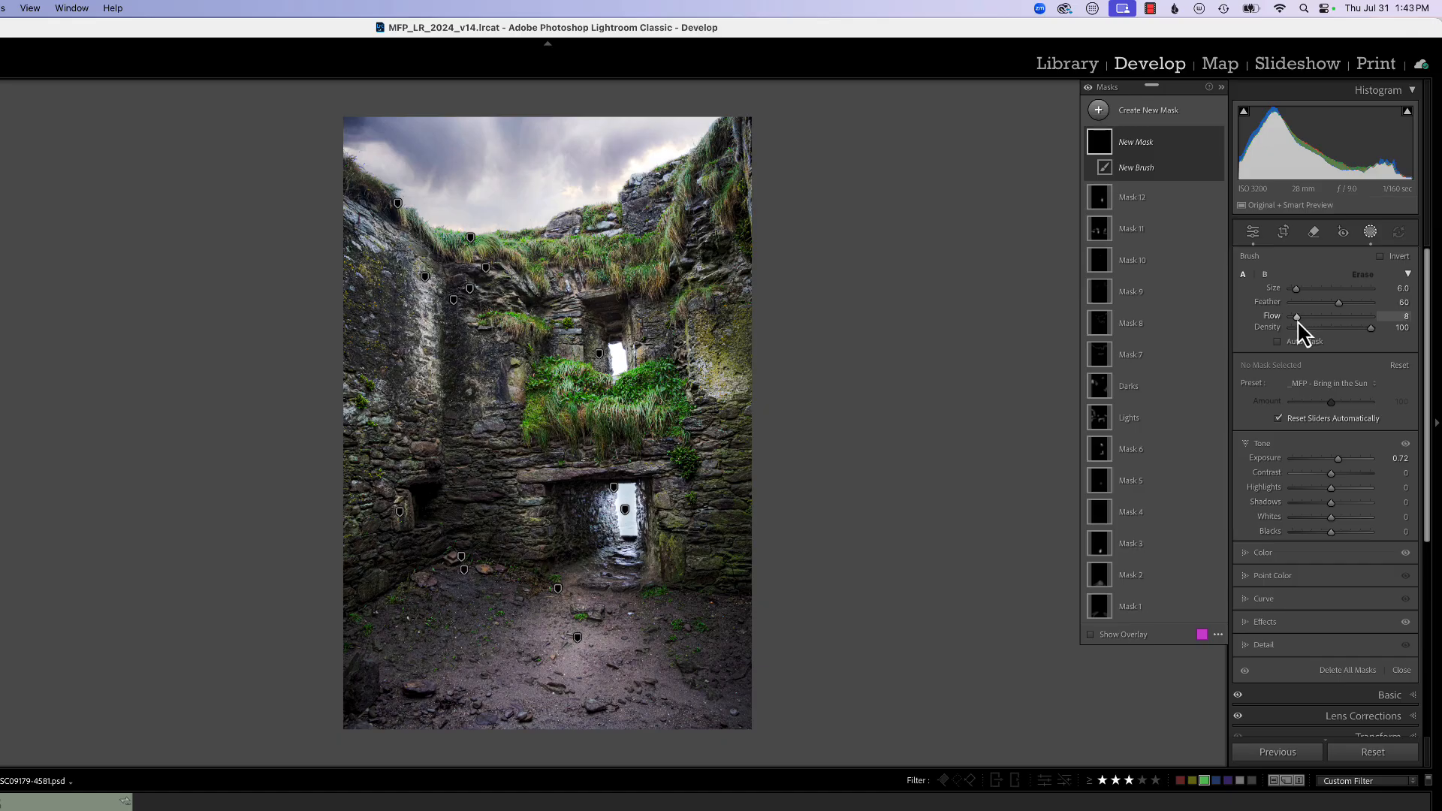
{"action": "left_click_drag", "start_coordinate": [1300, 317], "coordinate": [1298, 317]}
{"action": "scroll", "coordinate": [671, 388], "scroll_direction": "up", "scroll_amount": 5}
{"action": "scroll", "coordinate": [671, 388], "scroll_direction": "up", "scroll_amount": 10}
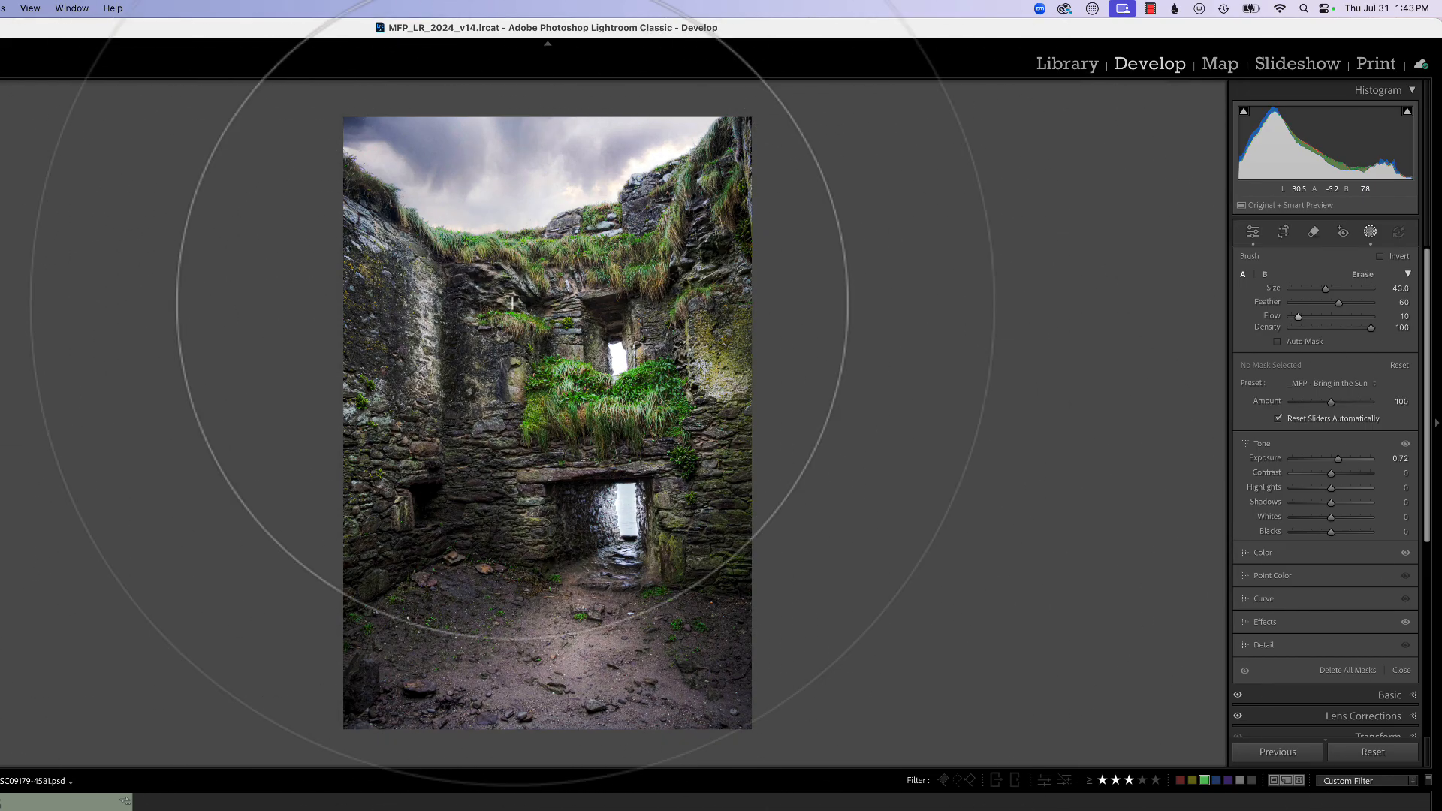
{"action": "mouse_move", "coordinate": [333, 376]}
{"action": "left_mouse_down"}
{"action": "mouse_move", "coordinate": [338, 451]}
{"action": "mouse_move", "coordinate": [113, 682]}
{"action": "mouse_move", "coordinate": [628, 779]}
{"action": "left_mouse_up"}
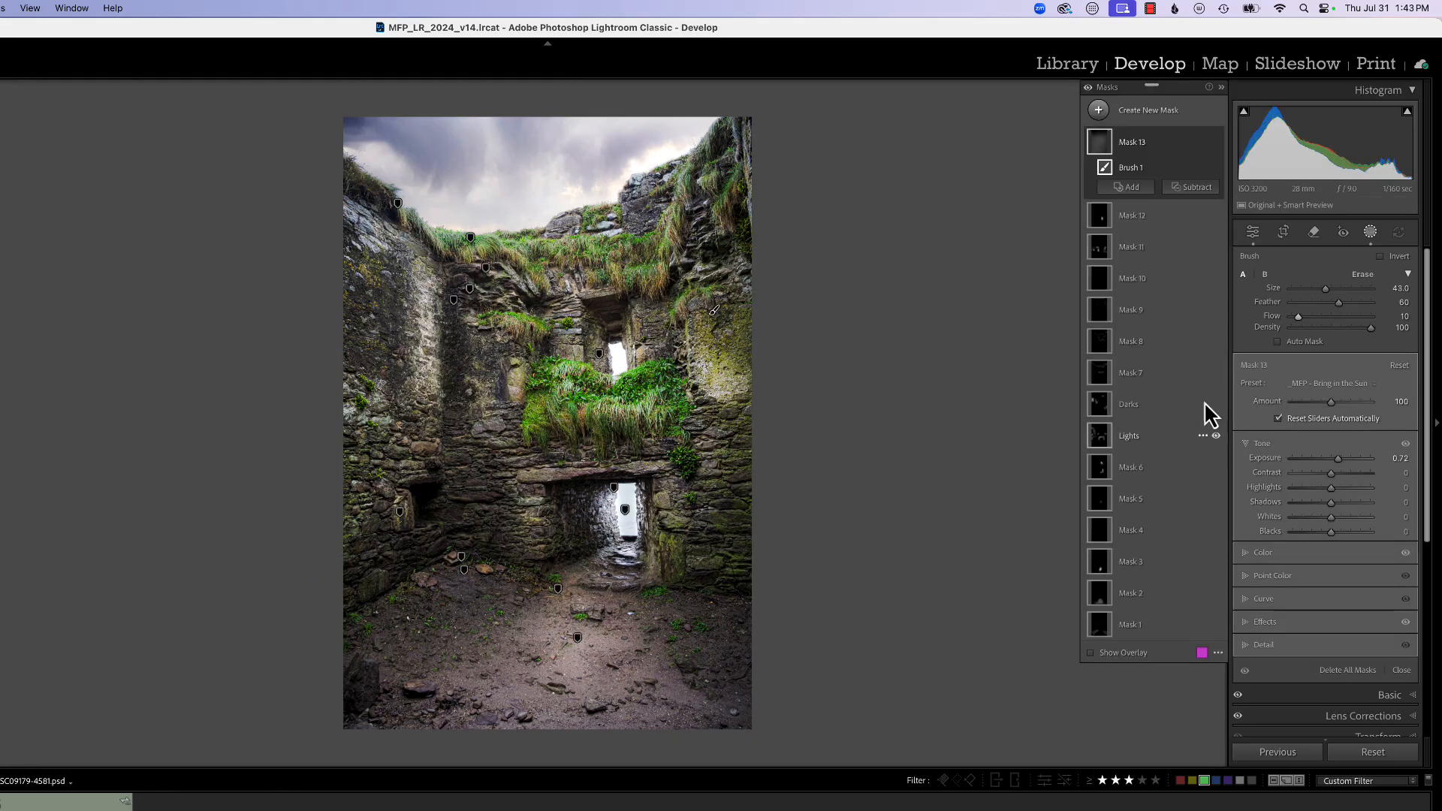
Compare the photo with the sunlight brush mask, Mask 13, off and on
{"action": "left_click", "coordinate": [1216, 142]}
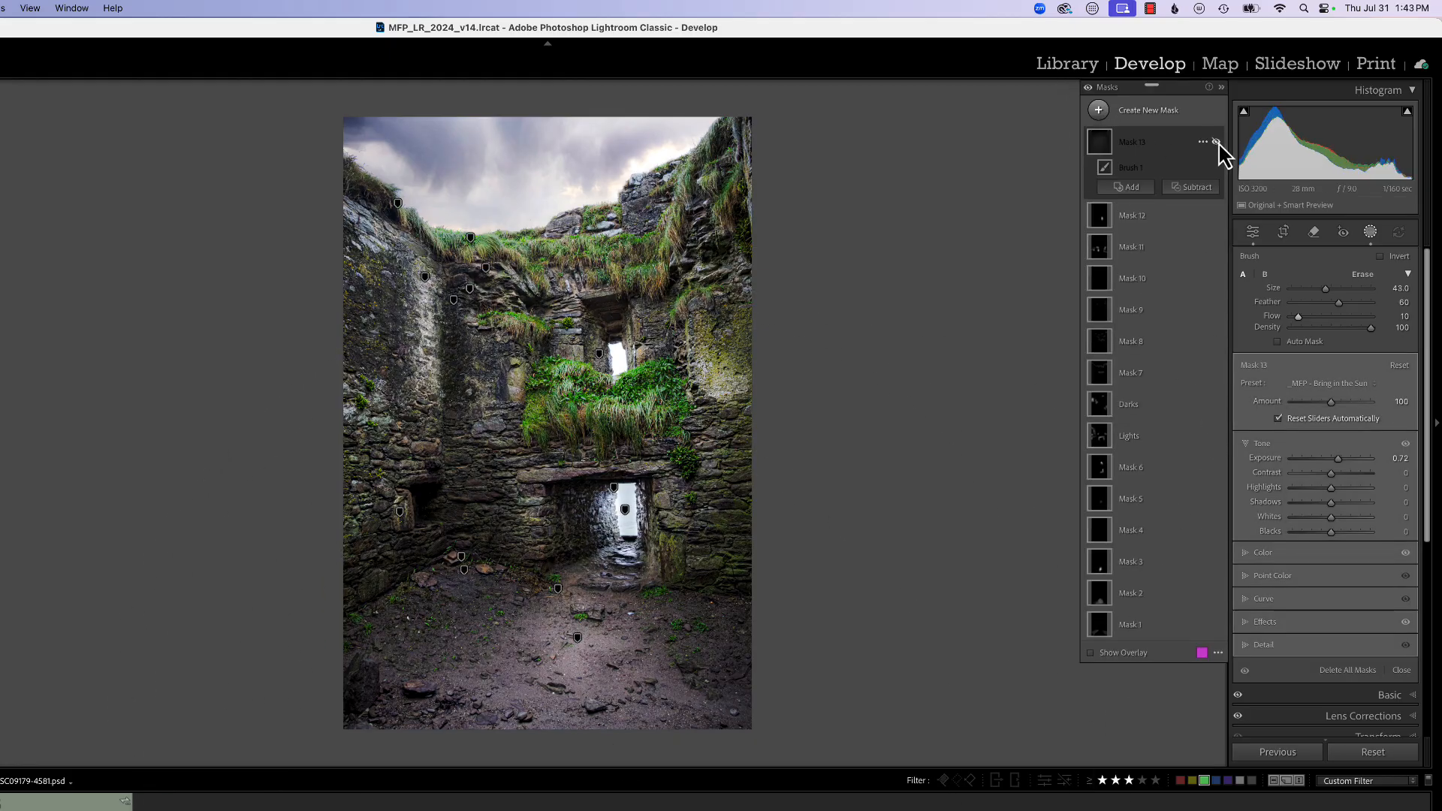
{"action": "left_click", "coordinate": [1216, 142]}
{"action": "left_click", "coordinate": [1216, 142]}
{"action": "left_click", "coordinate": [1216, 142]}
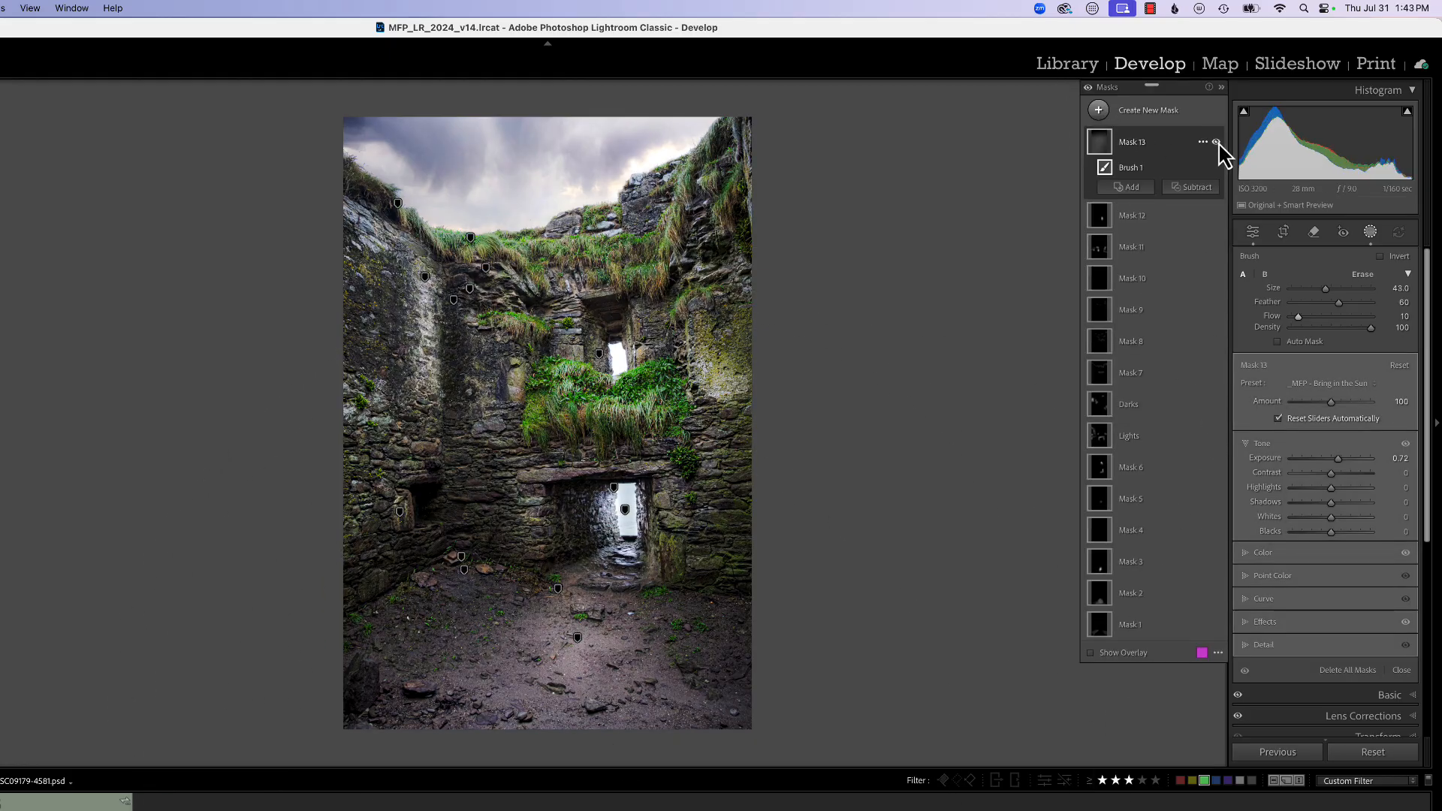
Set Mask 13's preset Amount to 22 and check the softened sunlight with the mask off and on
{"action": "left_click_drag", "start_coordinate": [1332, 402], "coordinate": [1298, 414]}
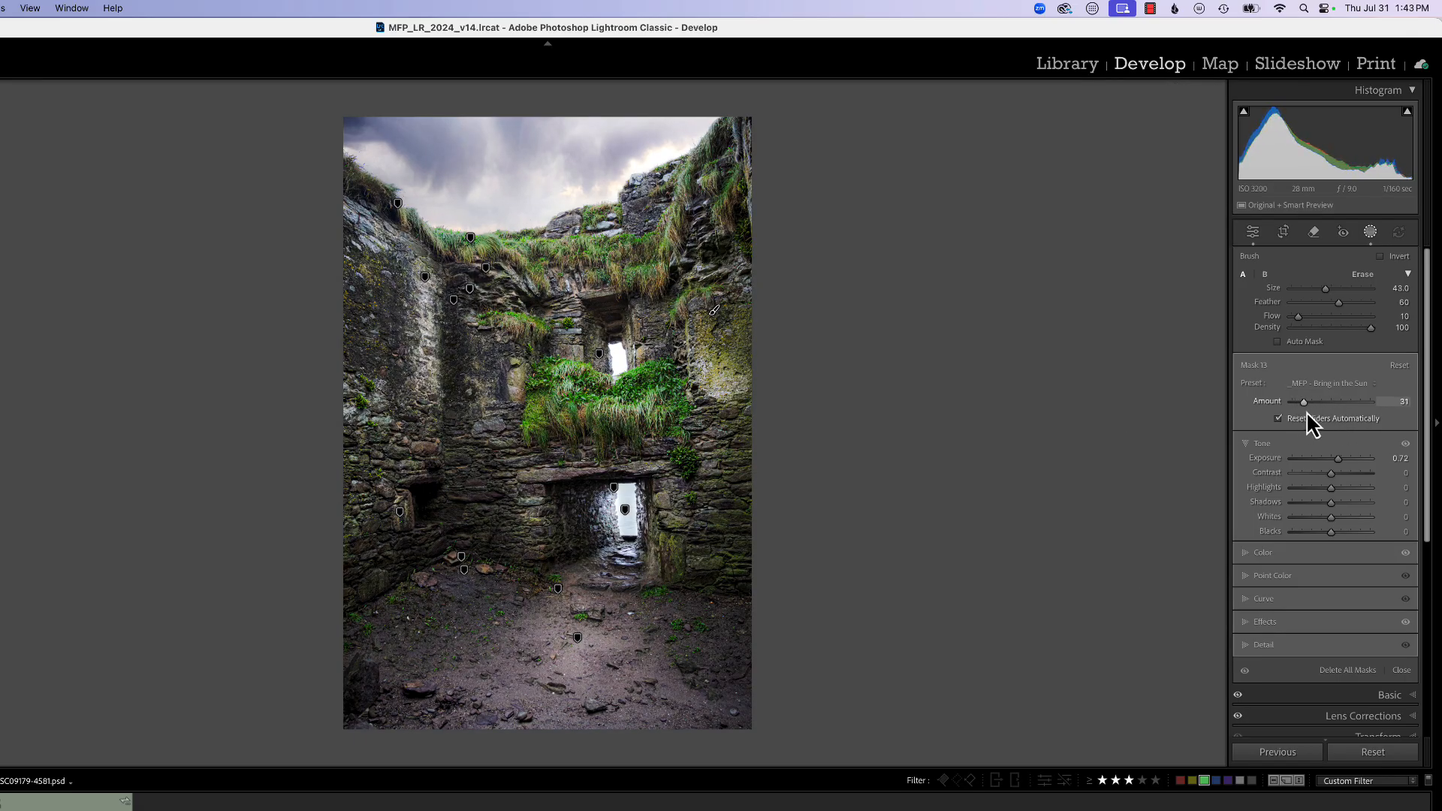
{"action": "left_click_drag", "start_coordinate": [1307, 413], "coordinate": [1300, 415]}
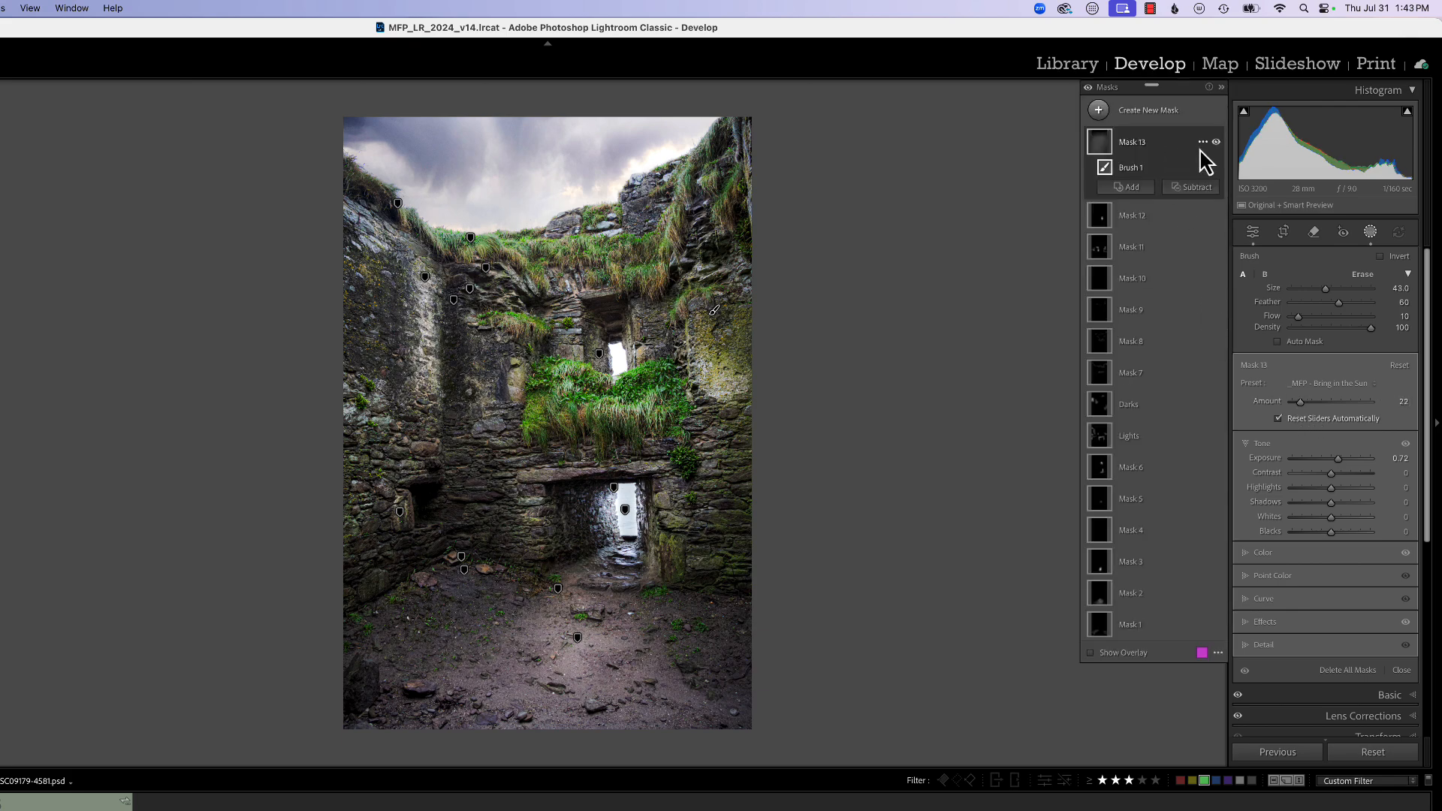
{"action": "left_click", "coordinate": [1216, 142]}
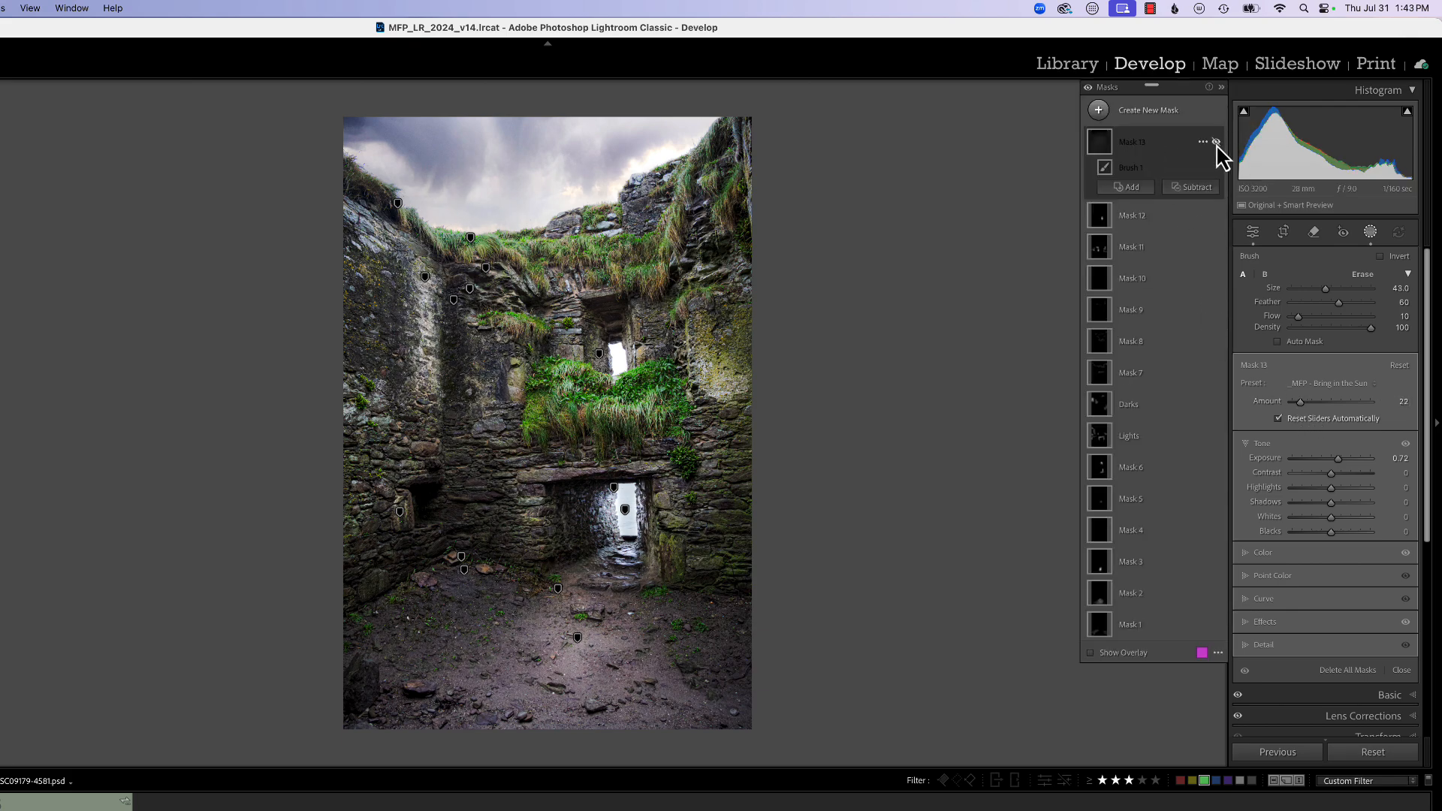
{"action": "left_click", "coordinate": [1216, 142]}
{"action": "left_click", "coordinate": [1216, 142]}
{"action": "left_click", "coordinate": [1216, 142]}
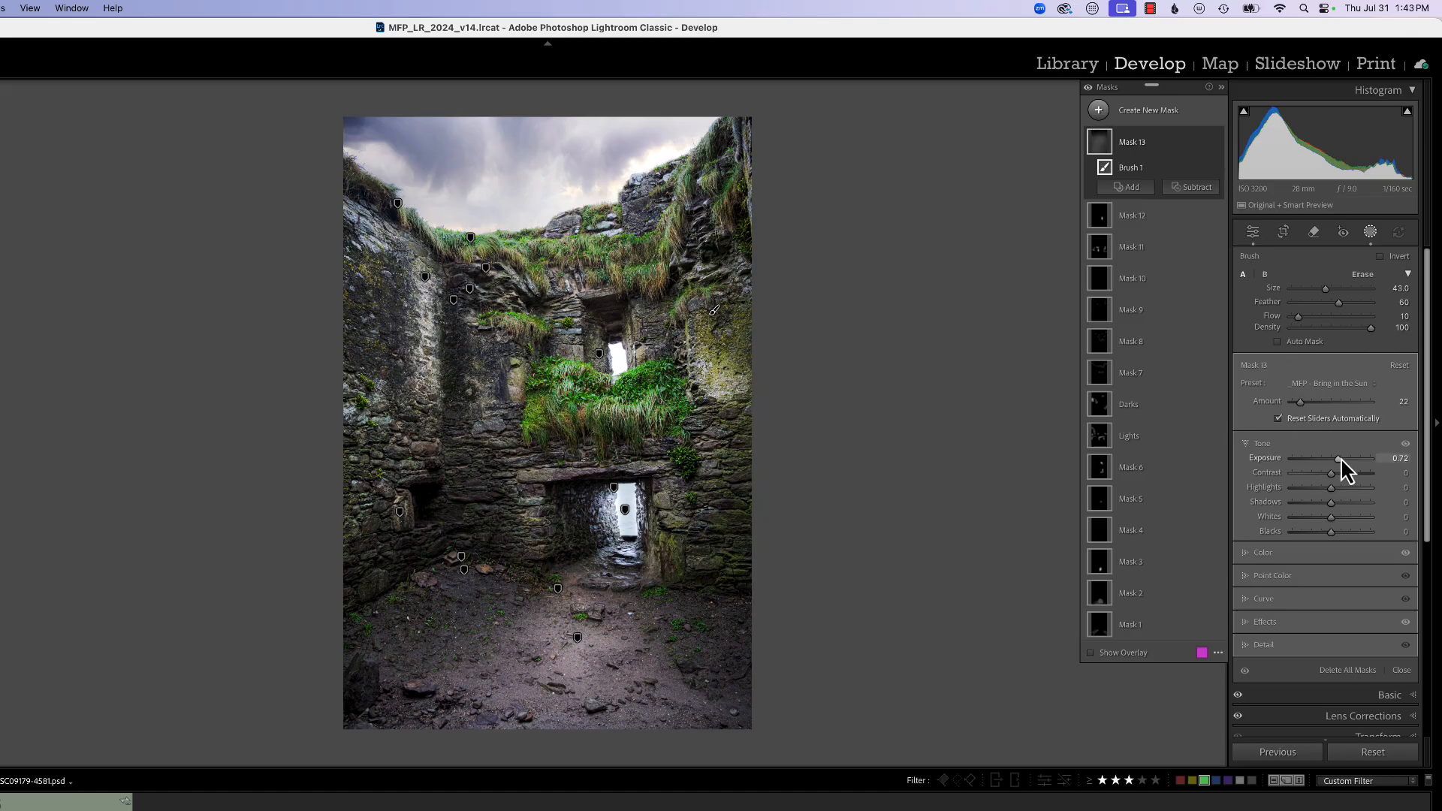
Set Mask 13's Exposure to 0.76 and the brush size to 15.0
{"action": "left_click_drag", "start_coordinate": [1339, 459], "coordinate": [1340, 461]}
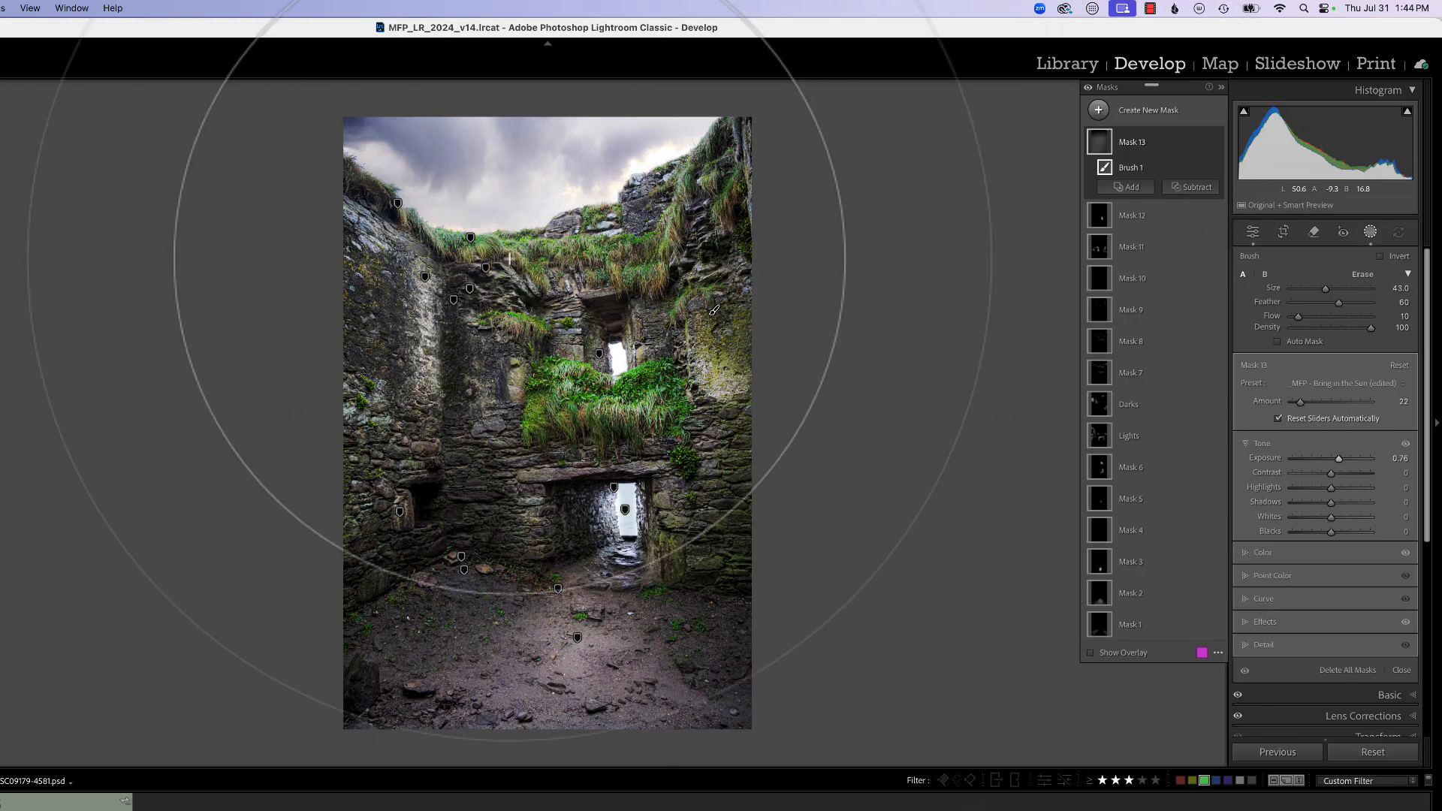
{"action": "scroll", "coordinate": [509, 259], "scroll_direction": "down", "scroll_amount": 3}
{"action": "scroll", "coordinate": [509, 259], "scroll_direction": "down", "scroll_amount": 6}
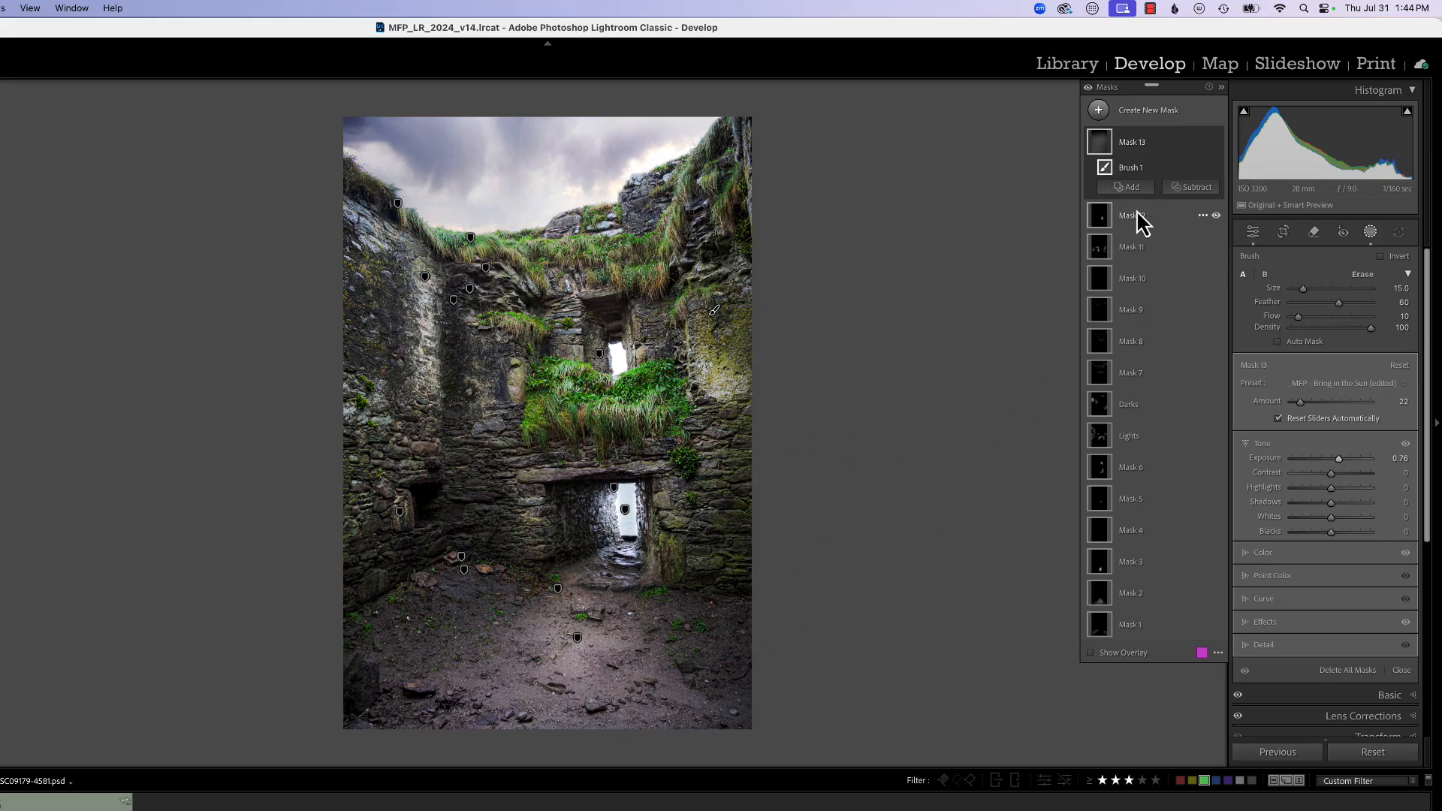
Toggle Mask 13 off and on to compare the photo without and with the sunlight brushing
{"action": "mouse_move", "coordinate": [1217, 144]}
{"action": "left_click", "coordinate": [1217, 143]}
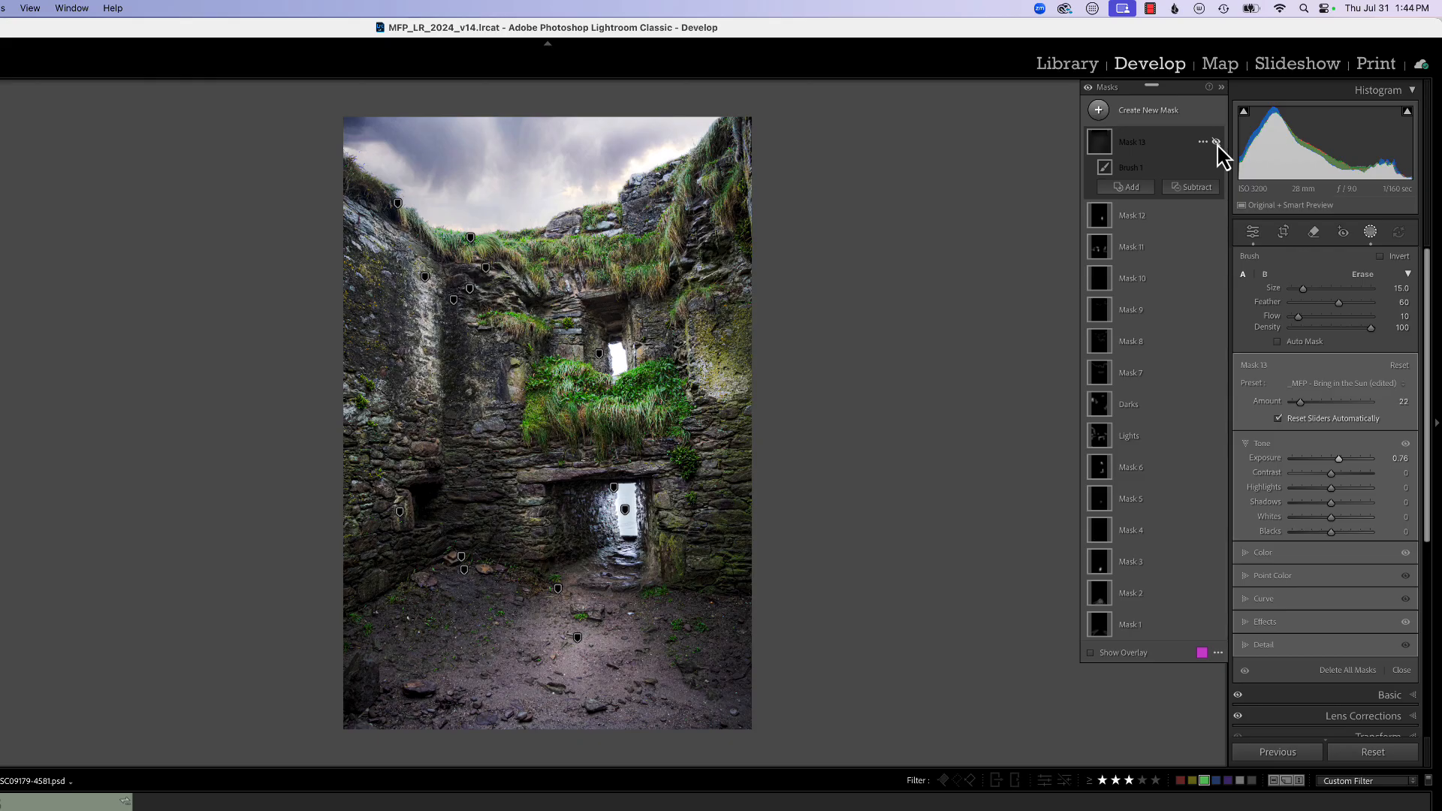
{"action": "left_click", "coordinate": [1217, 142]}
{"action": "left_click", "coordinate": [1217, 142]}
{"action": "left_click", "coordinate": [1217, 142]}
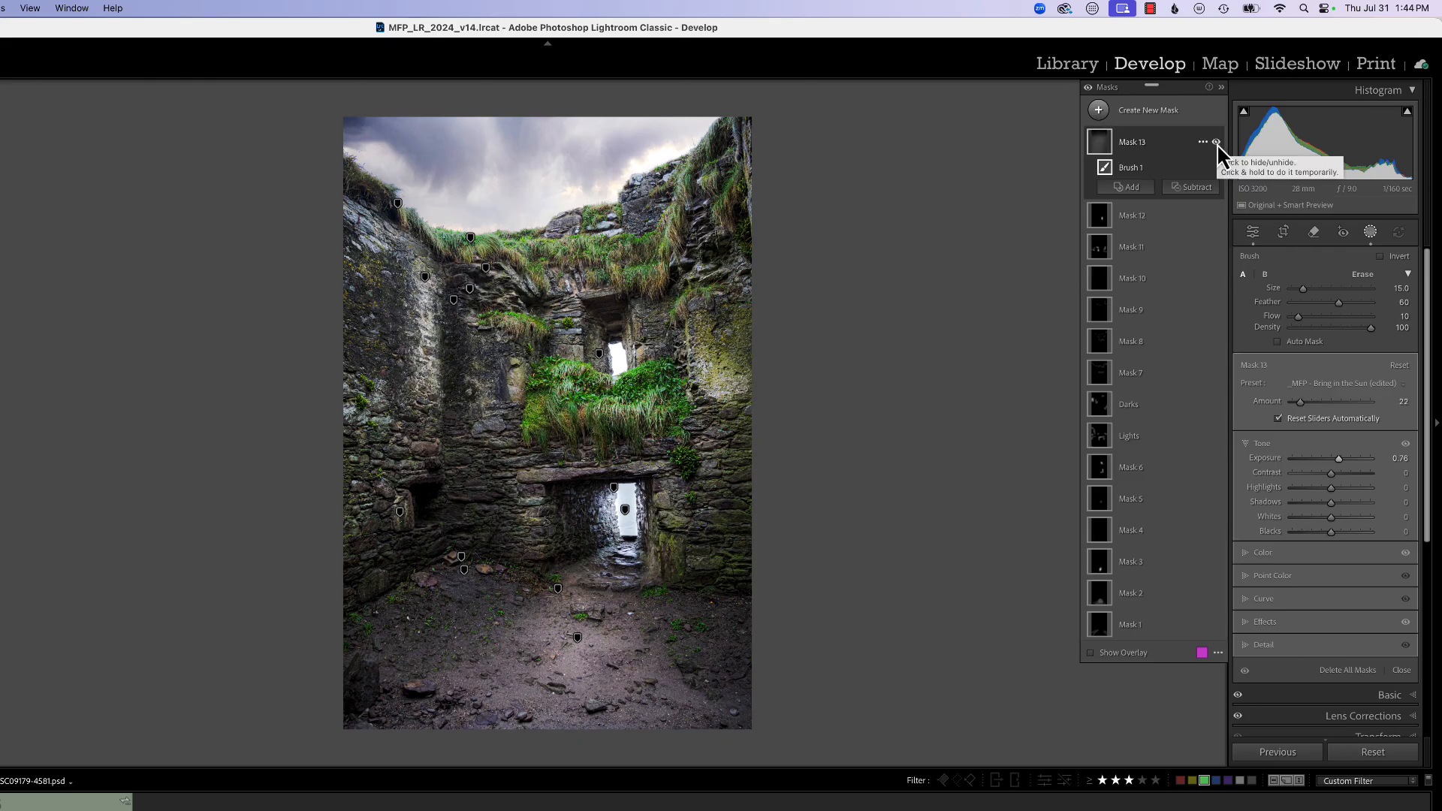